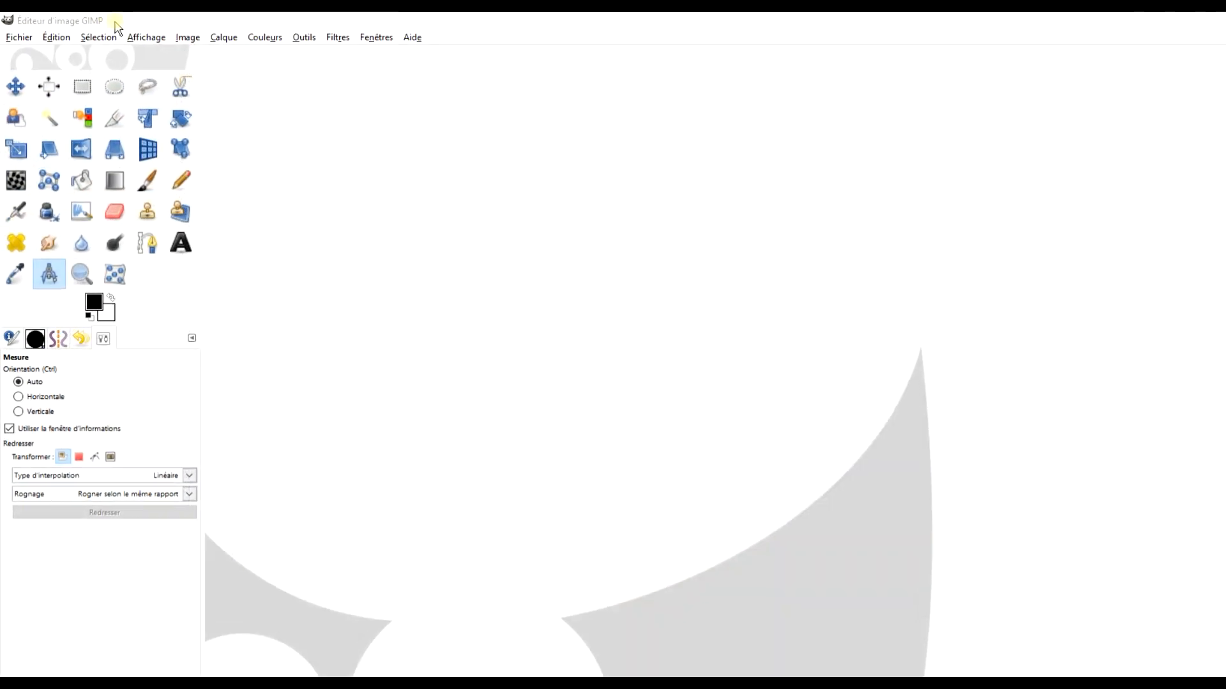
Create a new 1590 x 1080 px image filled with the foreground colour
{"action": "left_click", "coordinate": [19, 42]}
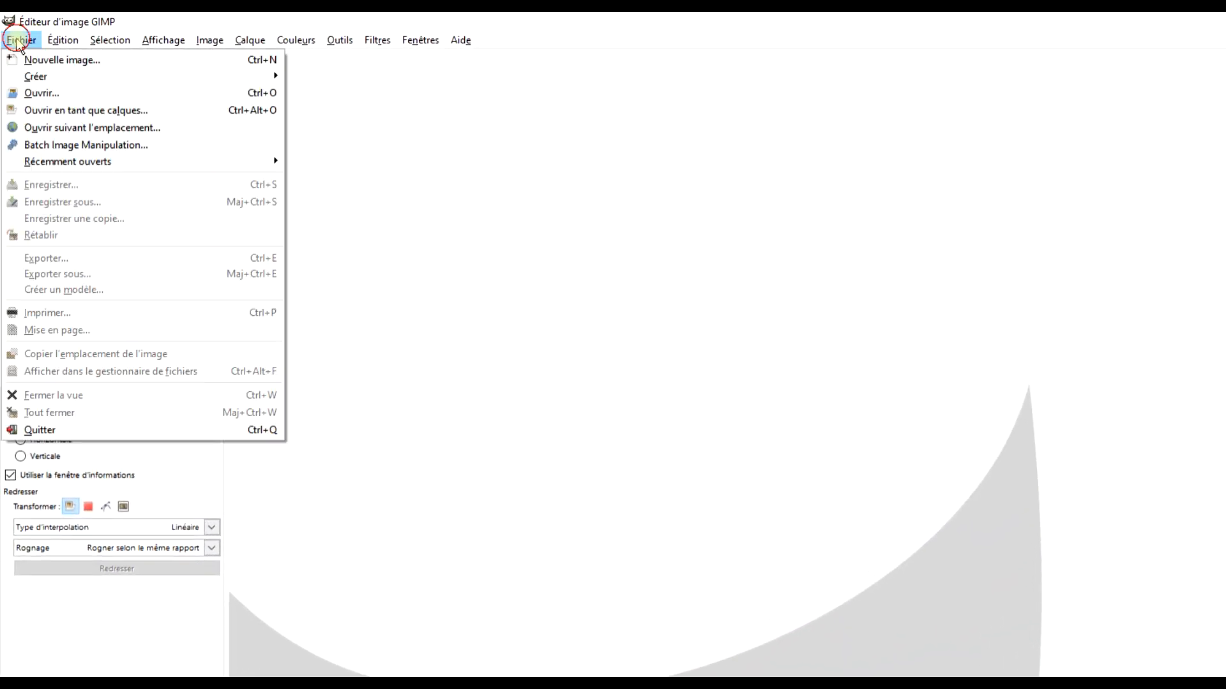
{"action": "left_click", "coordinate": [68, 62]}
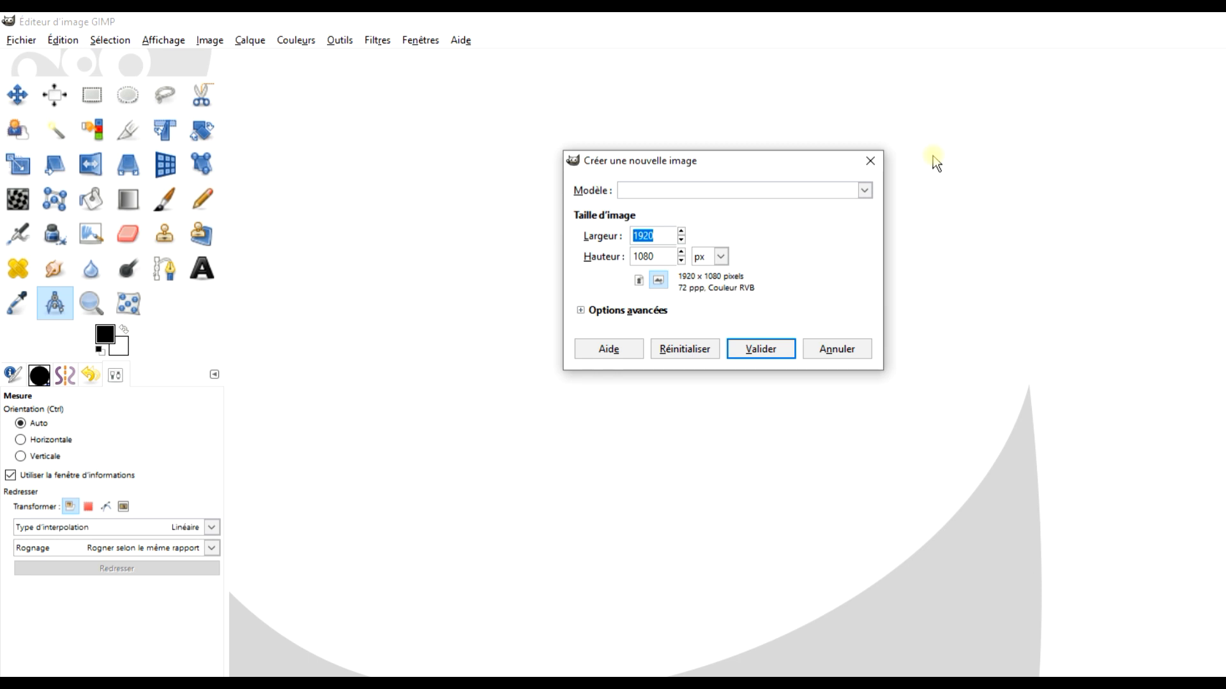
{"action": "type", "text": "15"}
{"action": "key", "text": "Tab"}
{"action": "type", "text": "1"}
{"action": "left_click", "coordinate": [581, 311]}
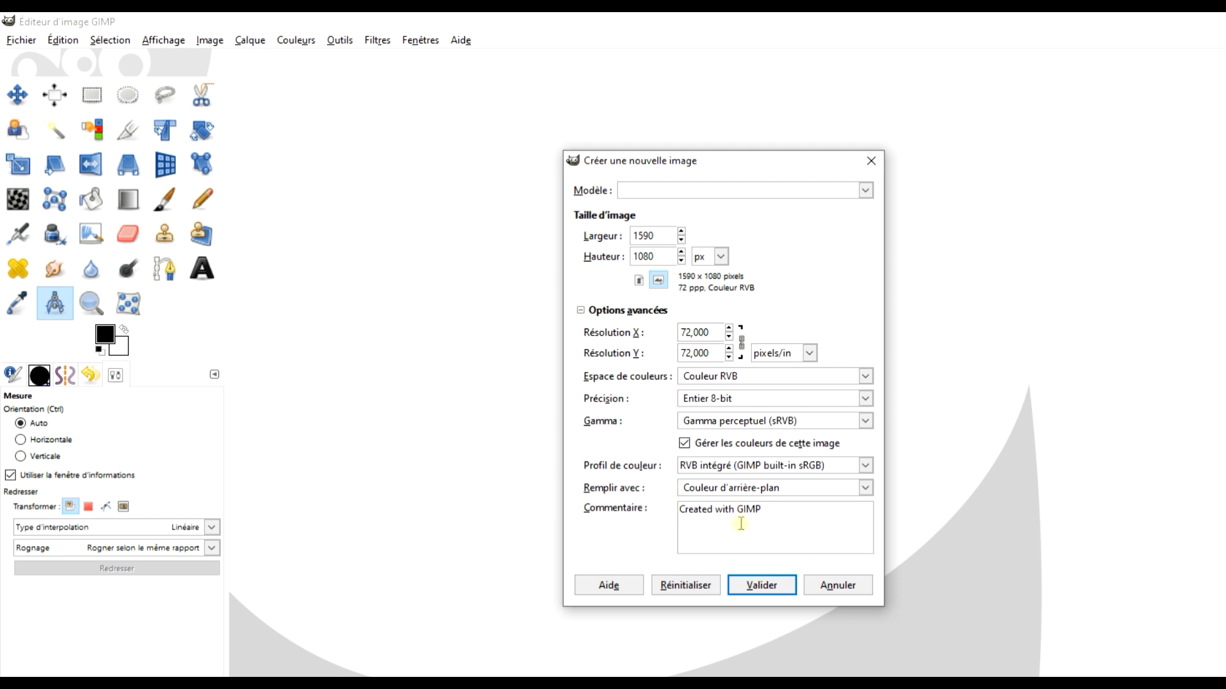
{"action": "left_click", "coordinate": [774, 490]}
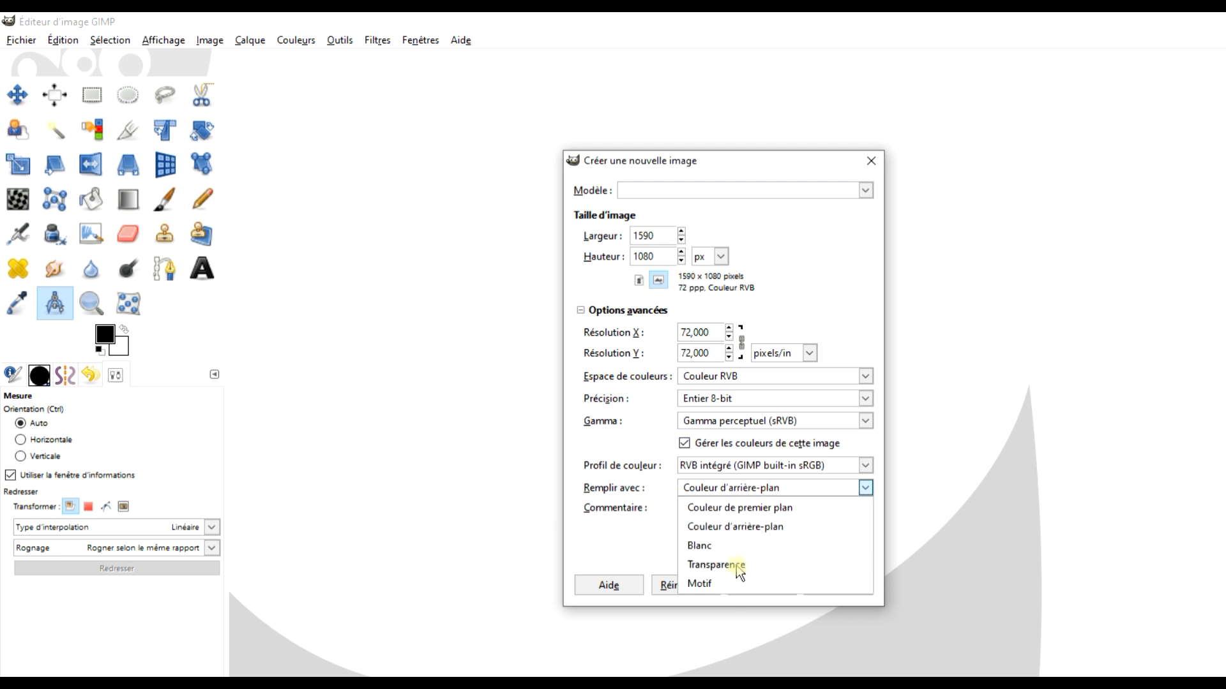
{"action": "left_click", "coordinate": [772, 509]}
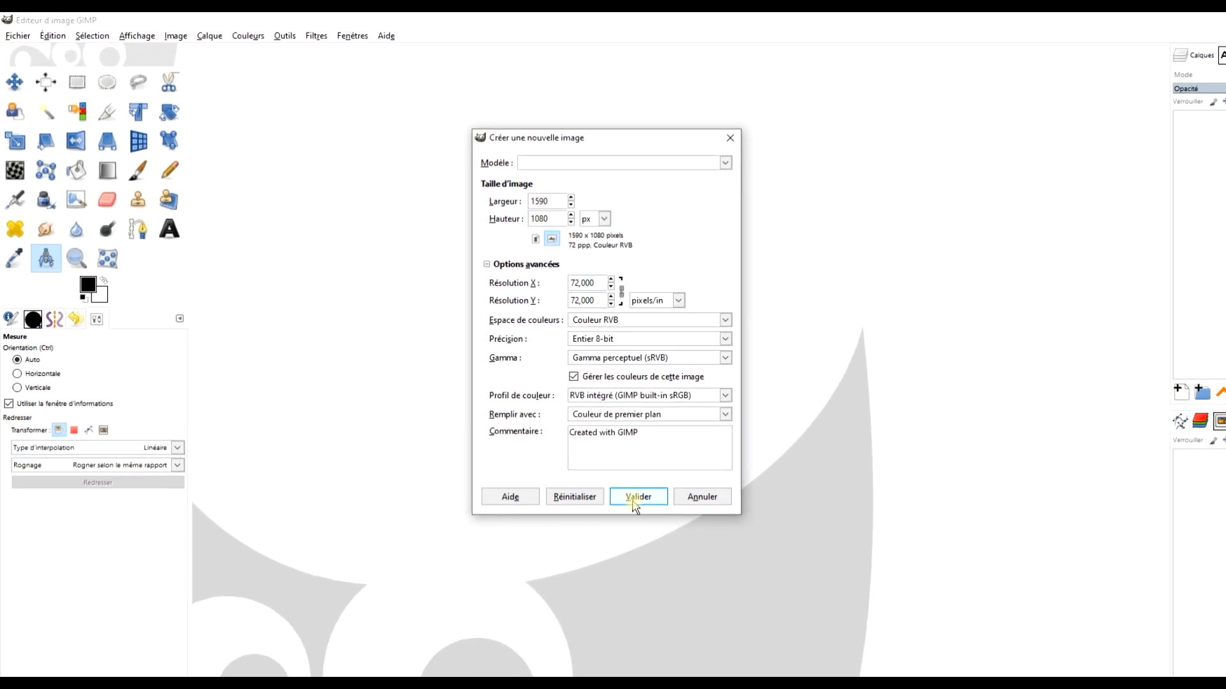
{"action": "left_click", "coordinate": [689, 536]}
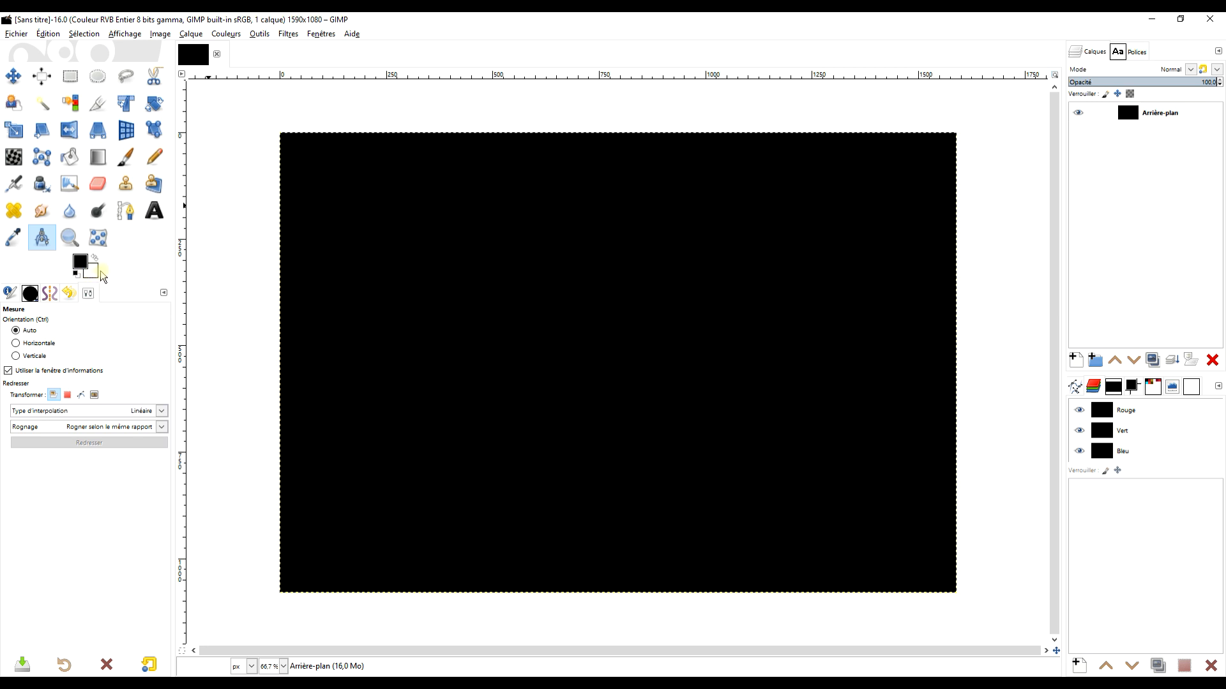
Fill the canvas with the white background colour and refill it with the black foreground colour
{"action": "left_click_drag", "start_coordinate": [93, 273], "coordinate": [474, 260]}
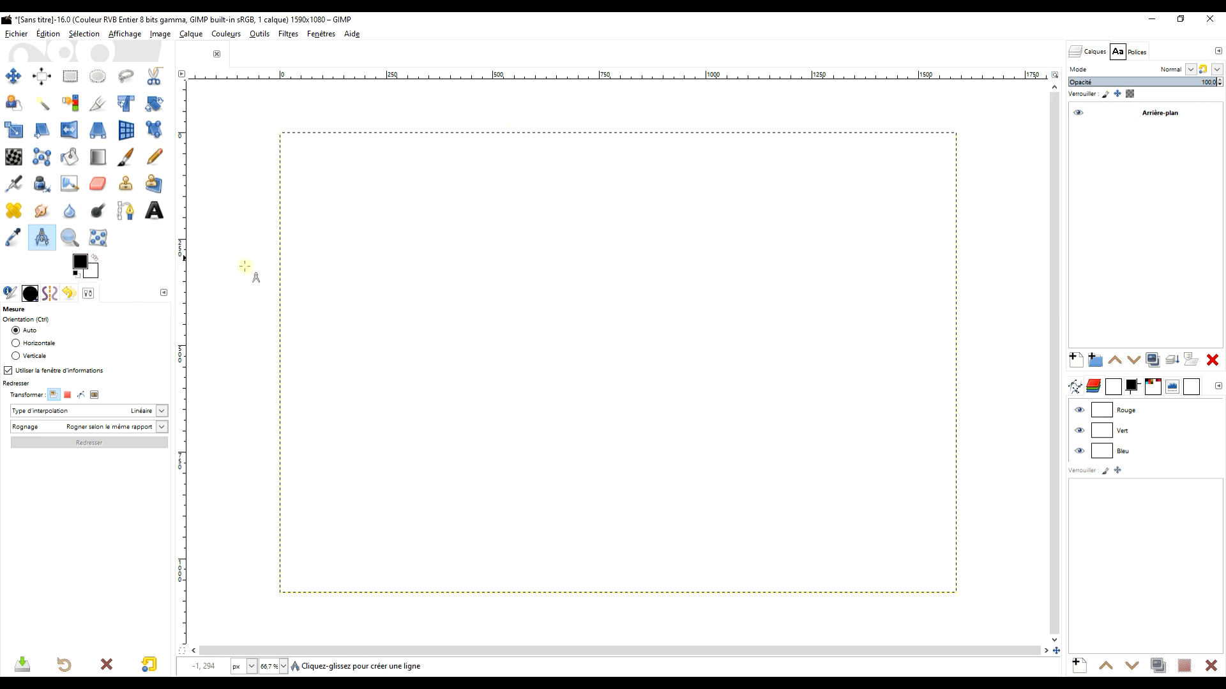
{"action": "left_click_drag", "start_coordinate": [80, 262], "coordinate": [416, 251]}
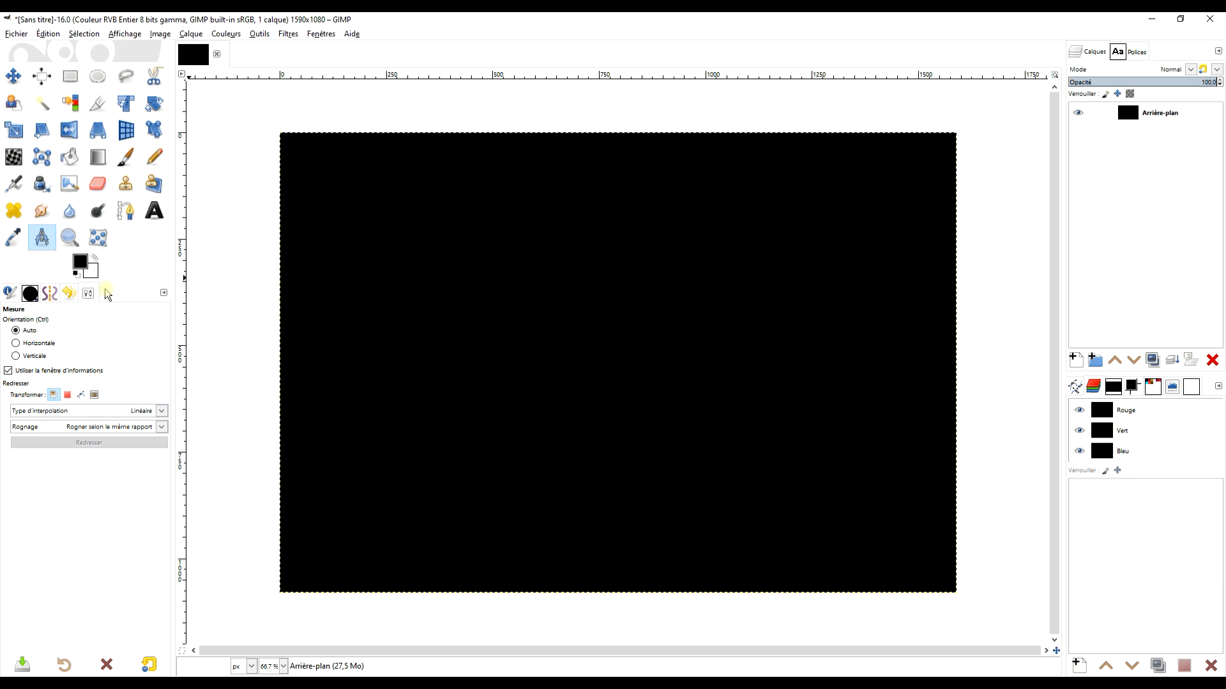
{"action": "left_click", "coordinate": [82, 262]}
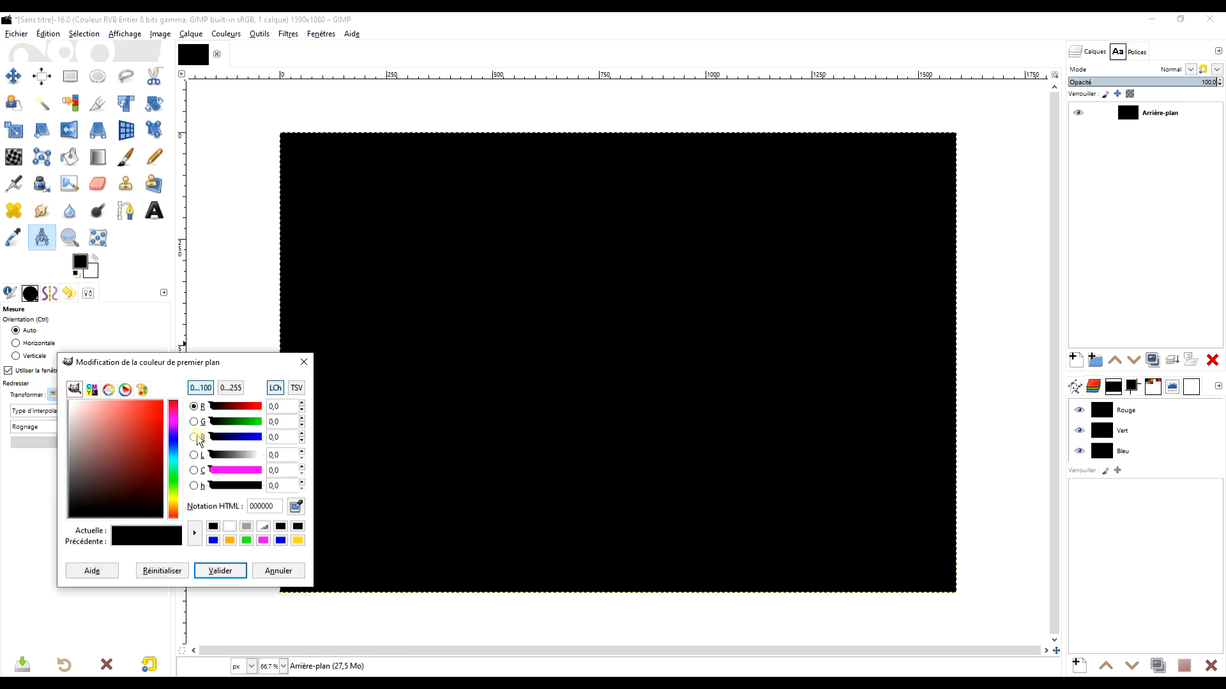
{"action": "left_click", "coordinate": [303, 362]}
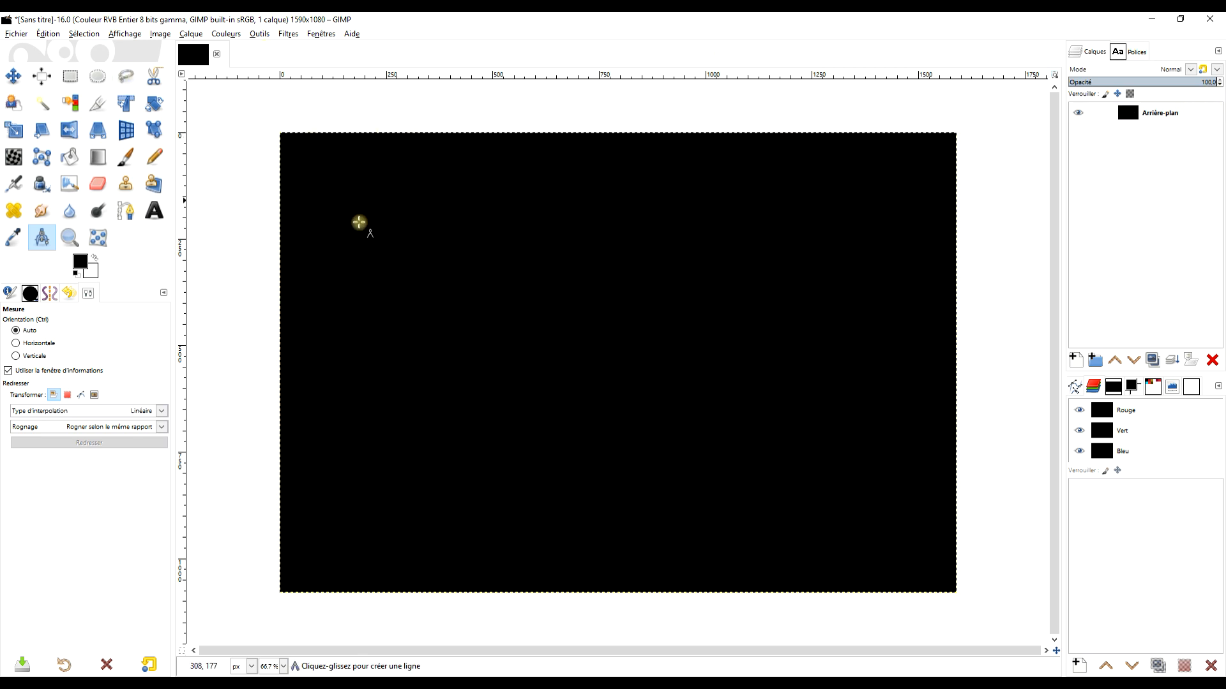
Turn the background layer's alpha into a selection, reduce it to a 40 px hard-edged border, and fill that border with white
{"action": "right_click", "coordinate": [1126, 114]}
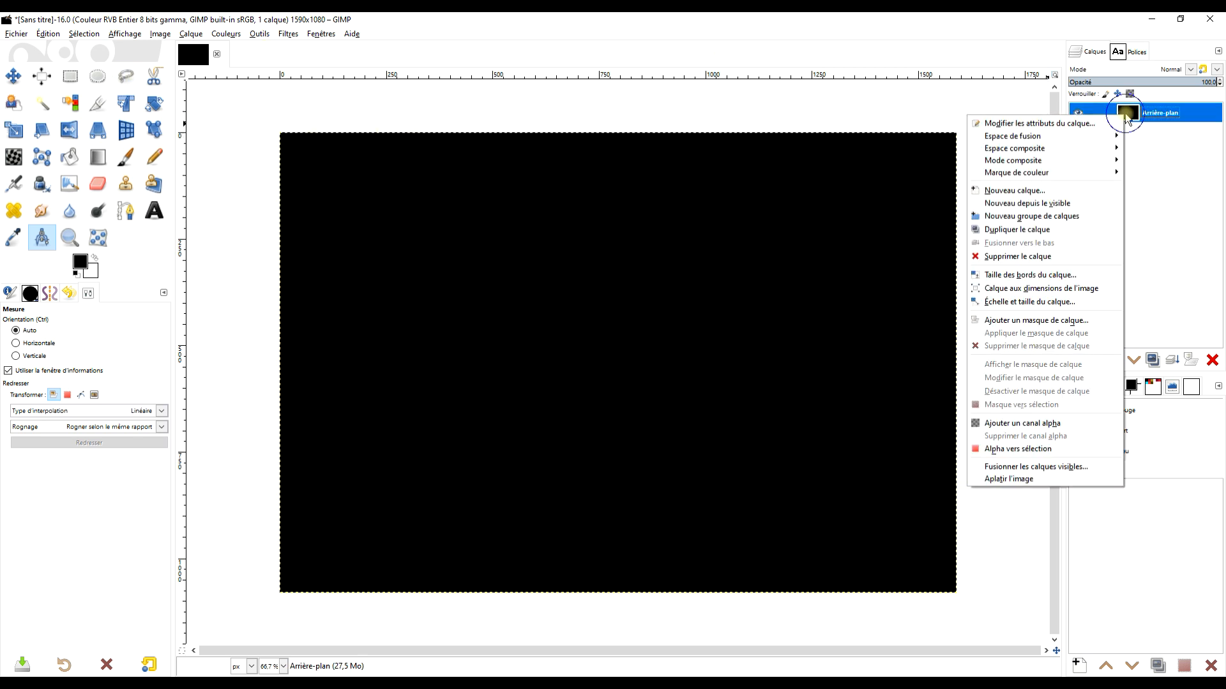
{"action": "left_click", "coordinate": [1027, 449]}
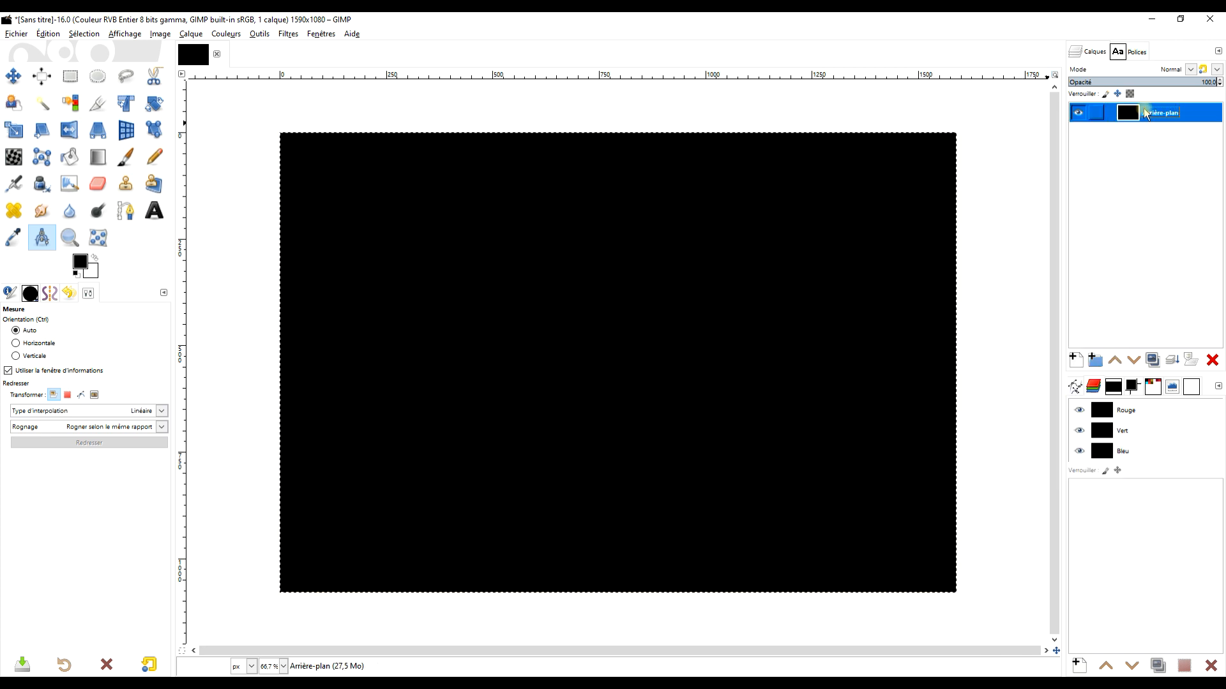
{"action": "right_click", "coordinate": [1126, 114]}
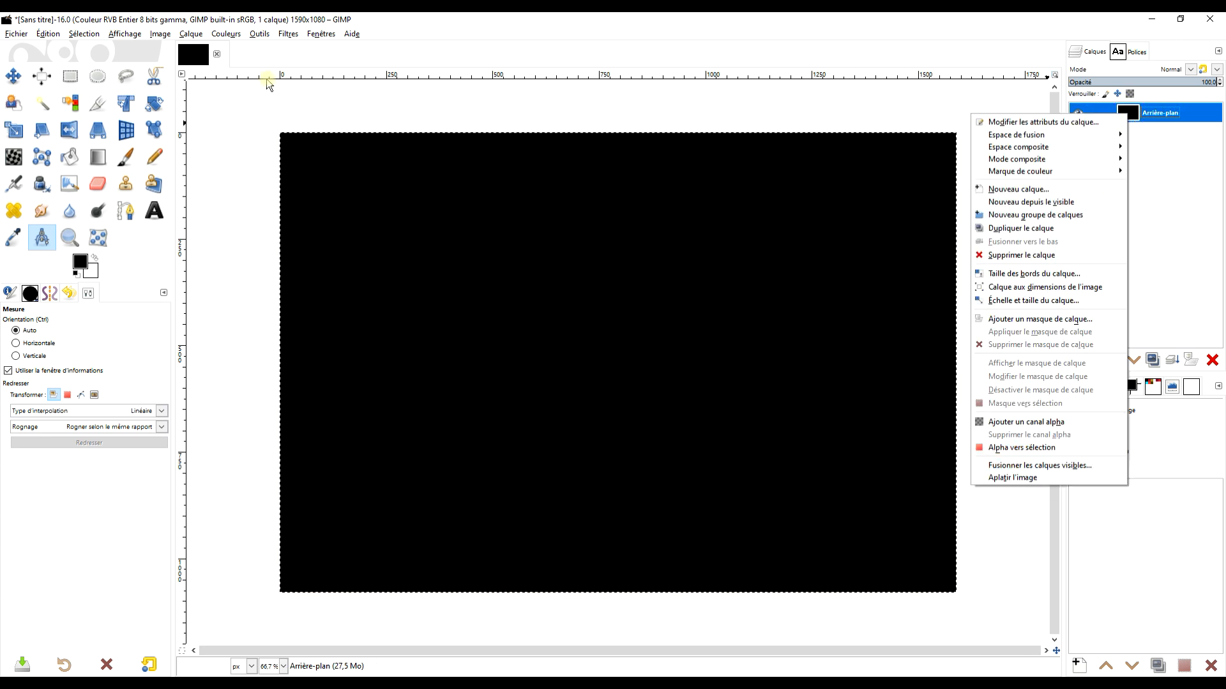
{"action": "left_click", "coordinate": [77, 35]}
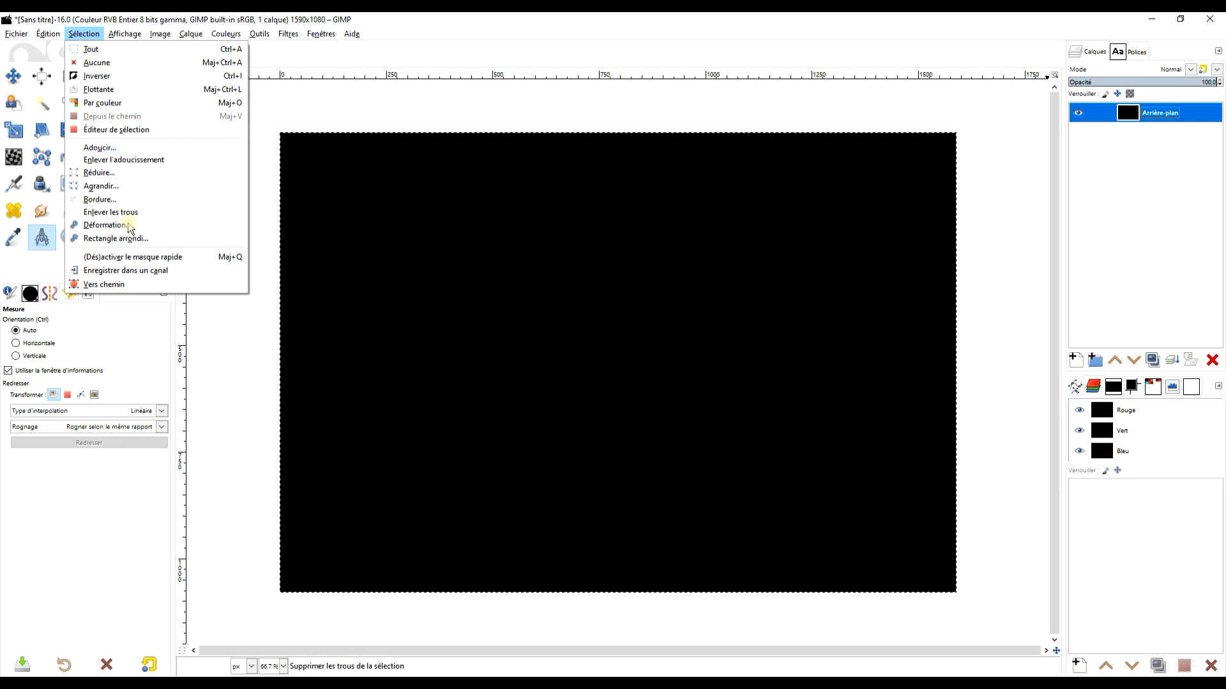
{"action": "left_click", "coordinate": [135, 204]}
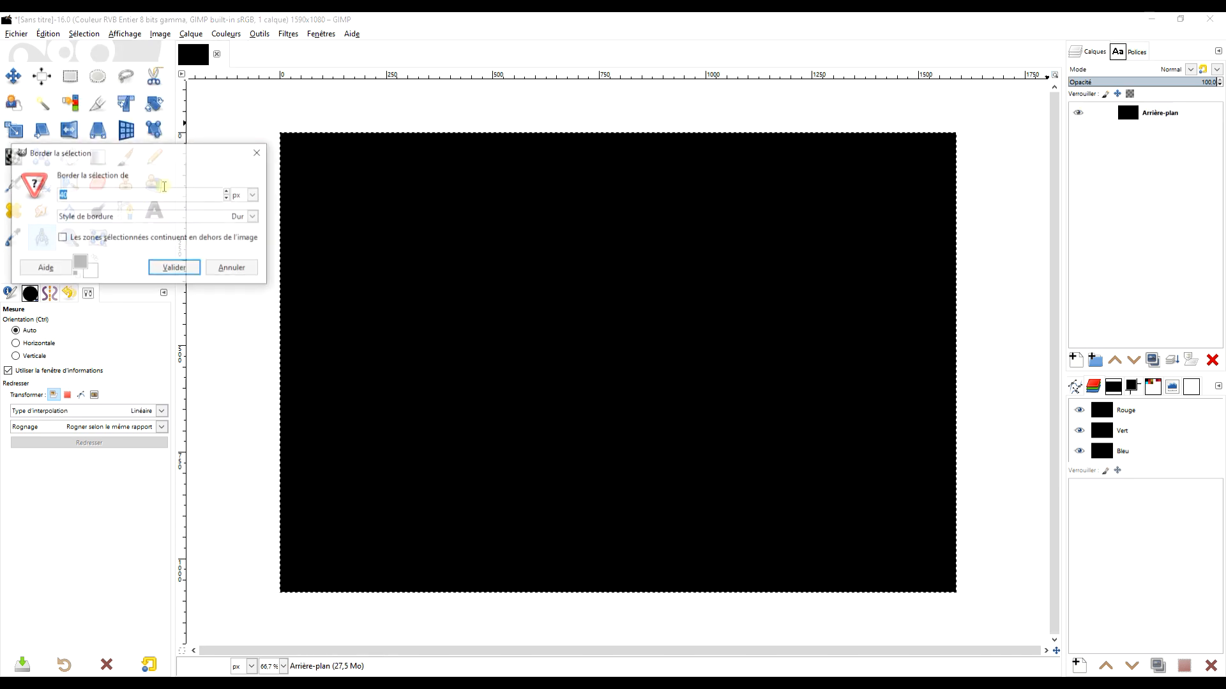
{"action": "left_click_drag", "start_coordinate": [119, 159], "coordinate": [415, 128]}
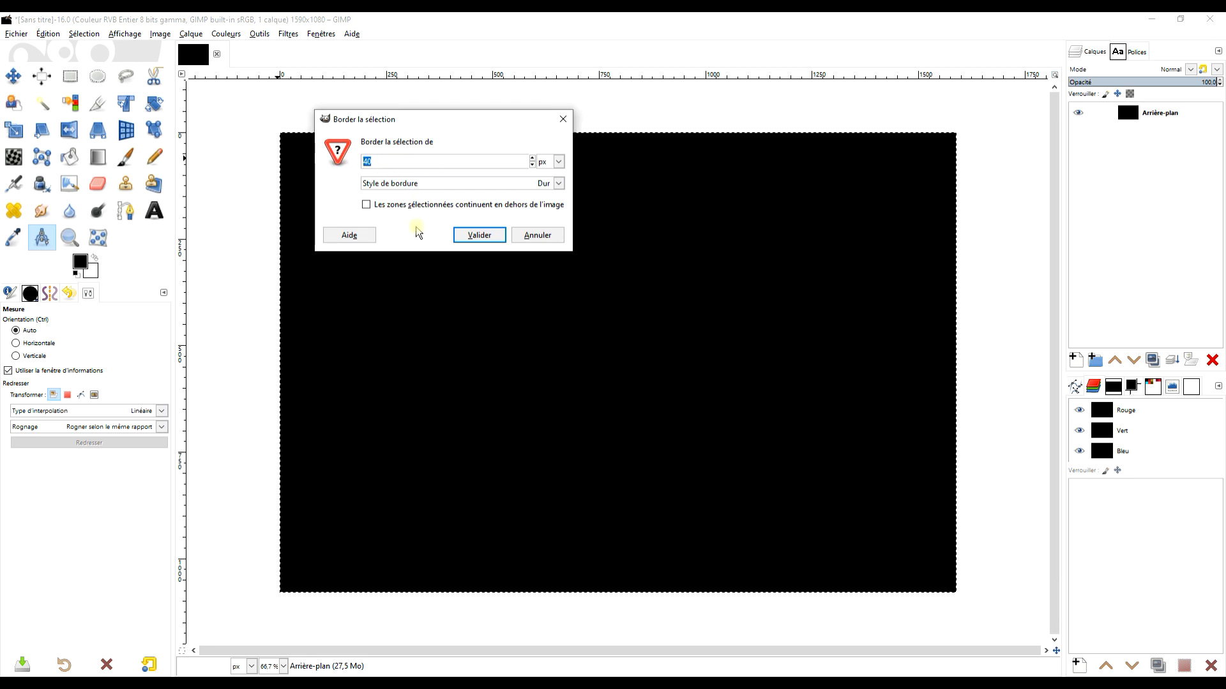
{"action": "left_click", "coordinate": [480, 235]}
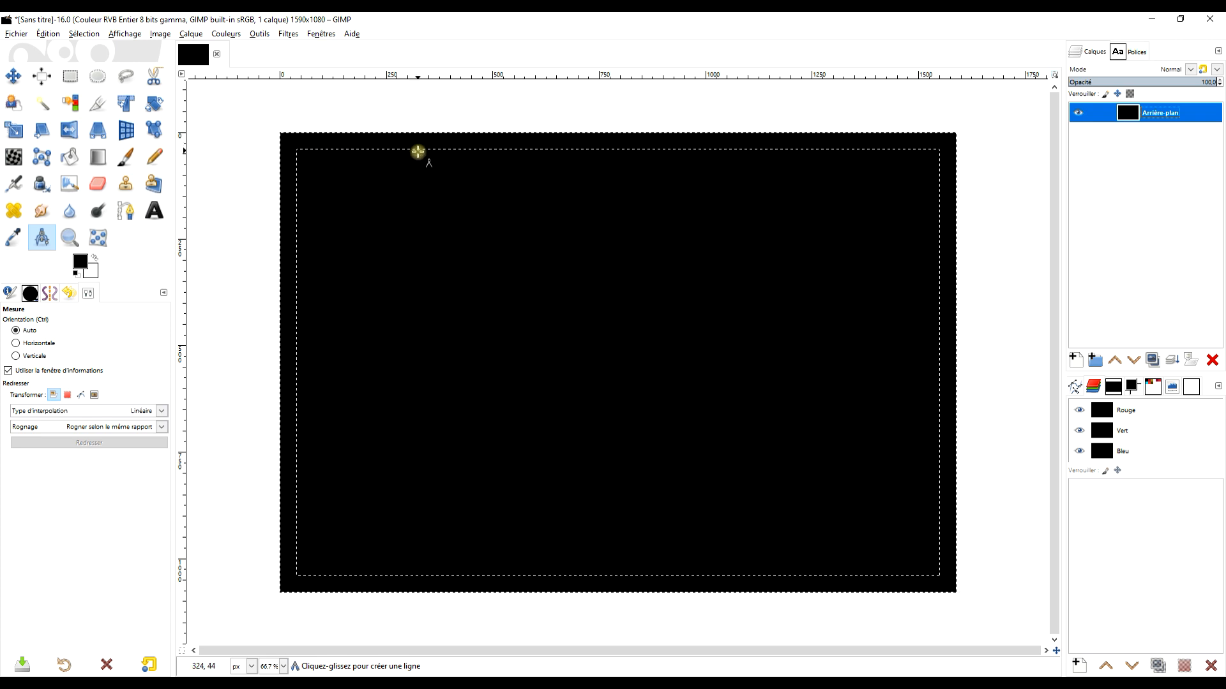
{"action": "left_click_drag", "start_coordinate": [95, 271], "coordinate": [335, 142]}
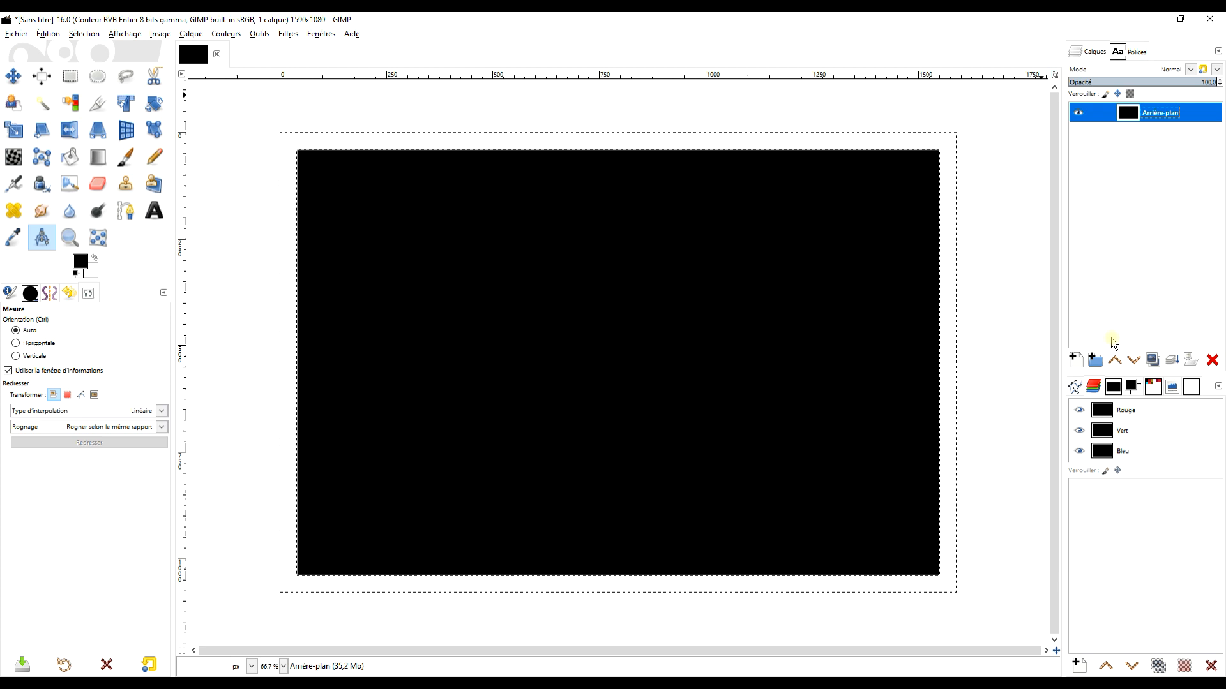
Create a new image-sized layer named CERCLE filled with transparency
{"action": "left_click", "coordinate": [1076, 359]}
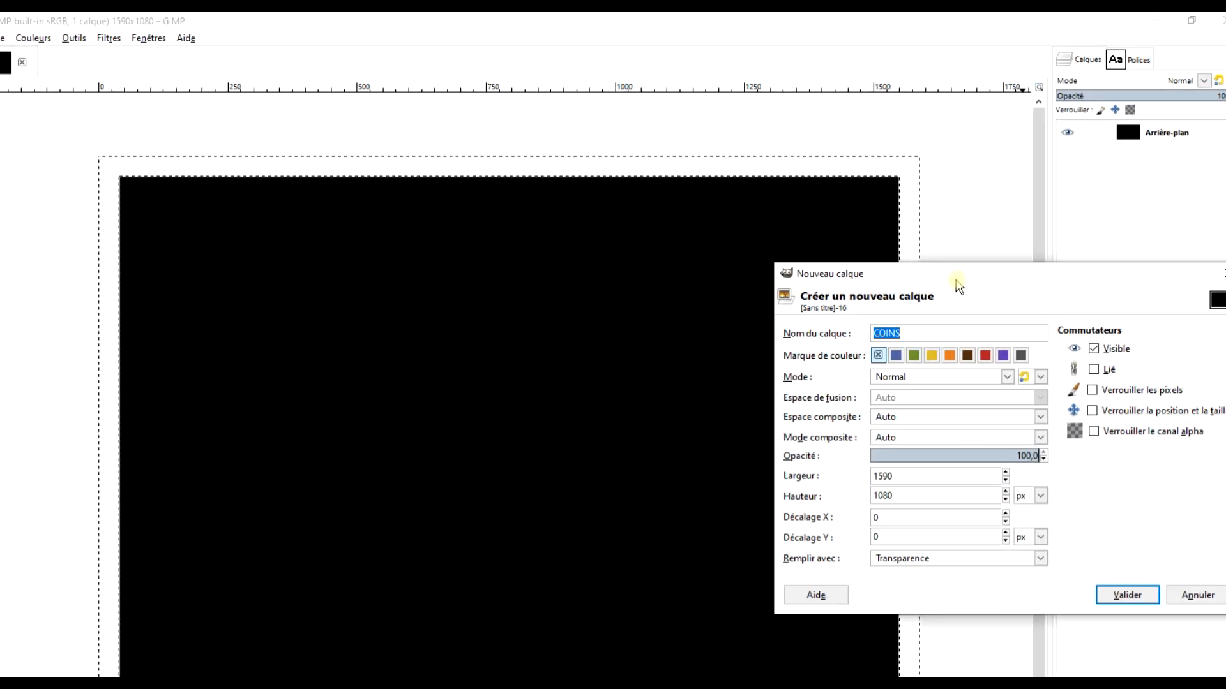
{"action": "left_click_drag", "start_coordinate": [957, 281], "coordinate": [587, 191]}
{"action": "type", "text": "CERCLE"}
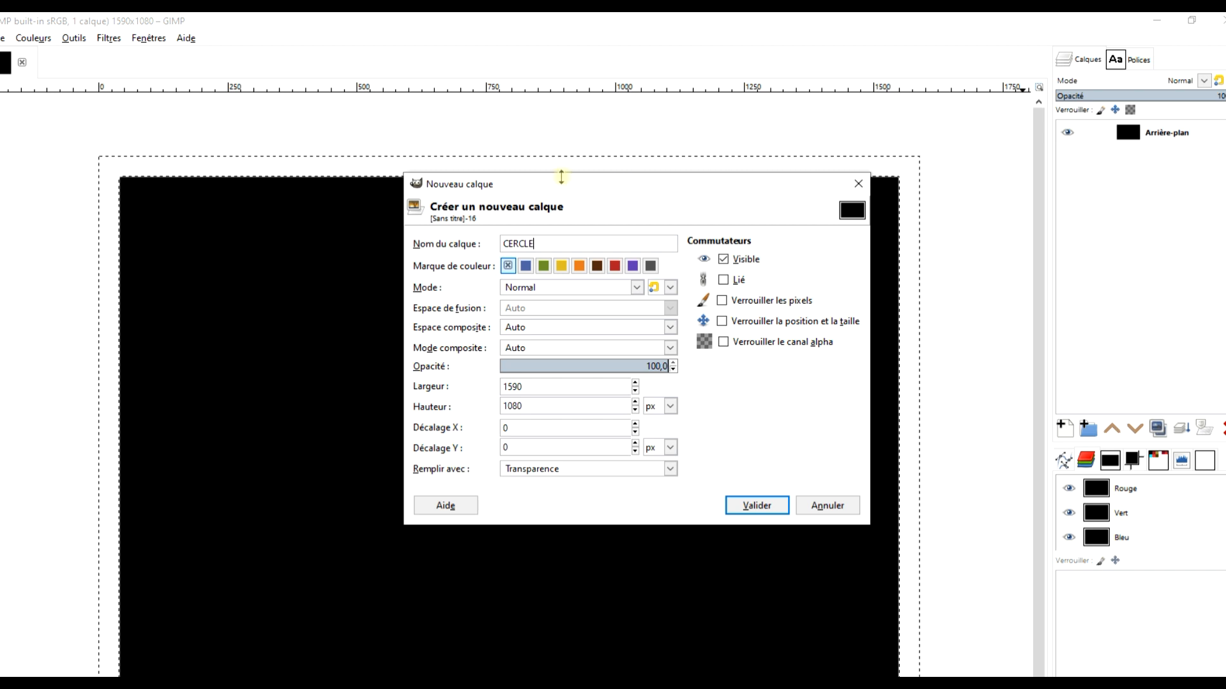
{"action": "left_click", "coordinate": [541, 471]}
{"action": "left_click", "coordinate": [536, 540]}
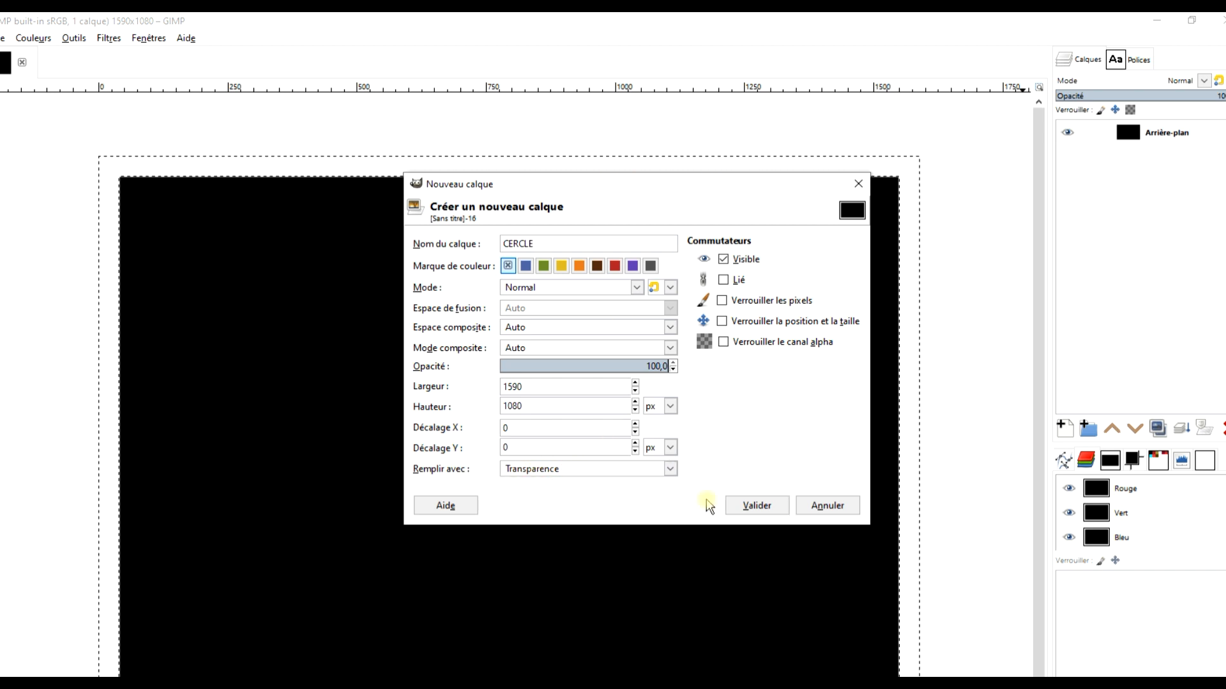
{"action": "left_click", "coordinate": [757, 505]}
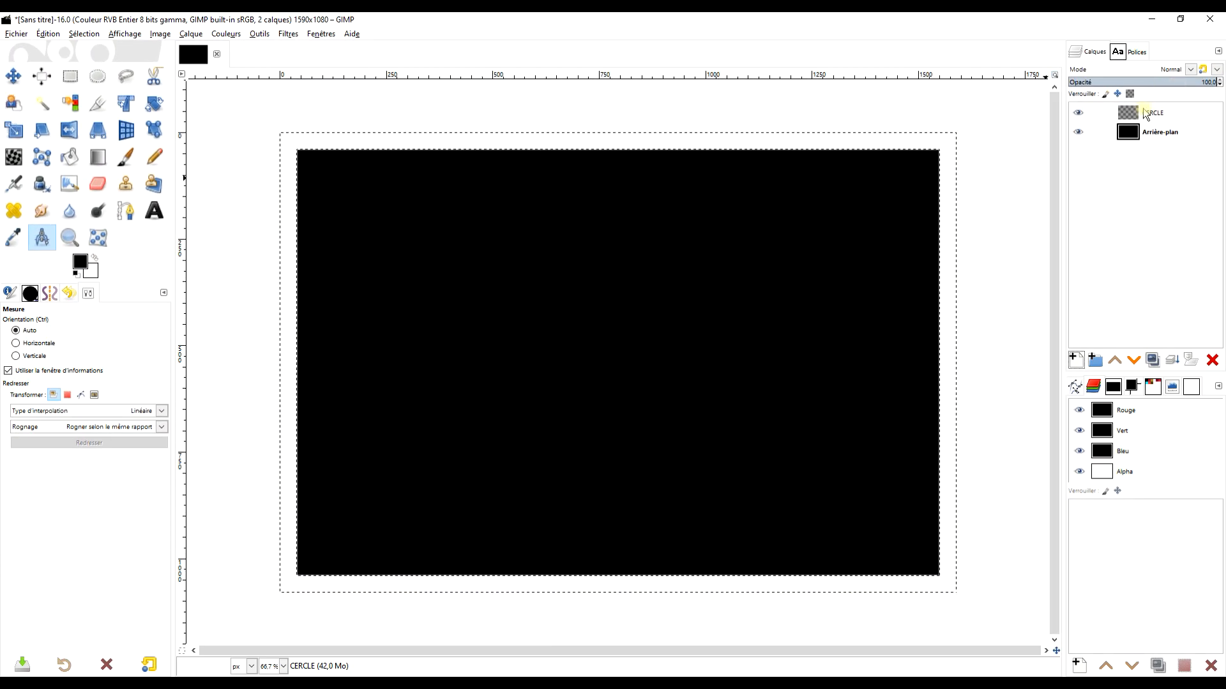
Make CERCLE the active layer, activate the Ellipse Select tool and clear the border selection
{"action": "left_click", "coordinate": [1146, 113]}
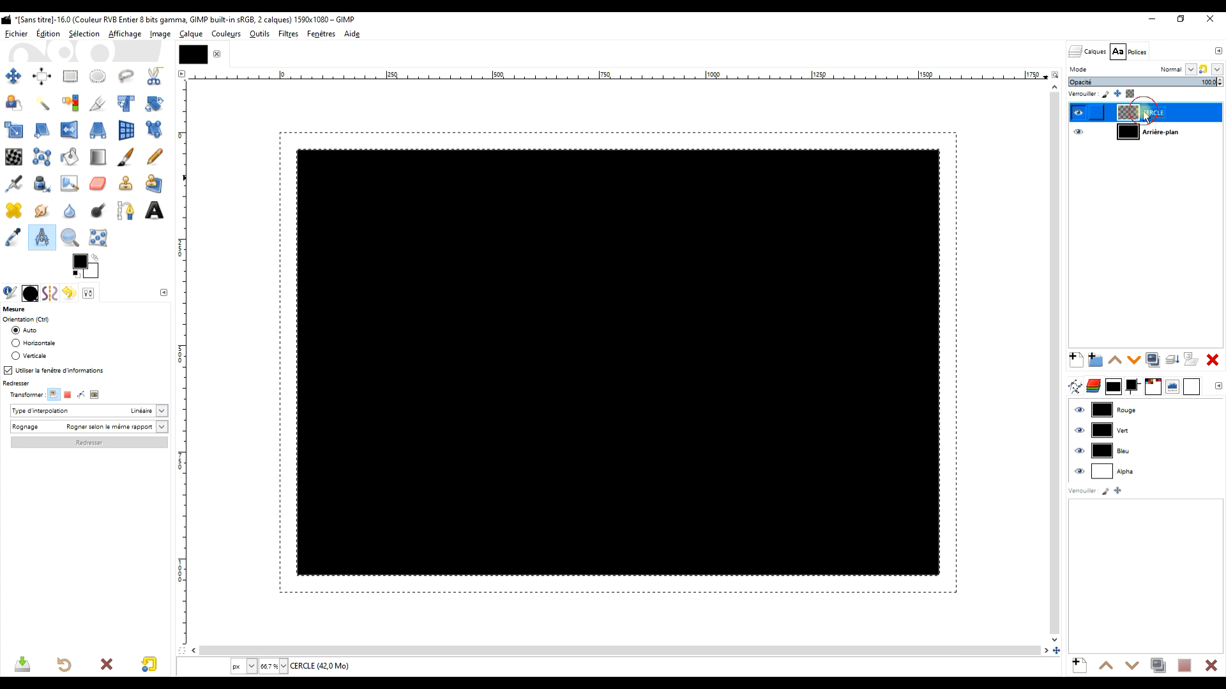
{"action": "left_click", "coordinate": [95, 77]}
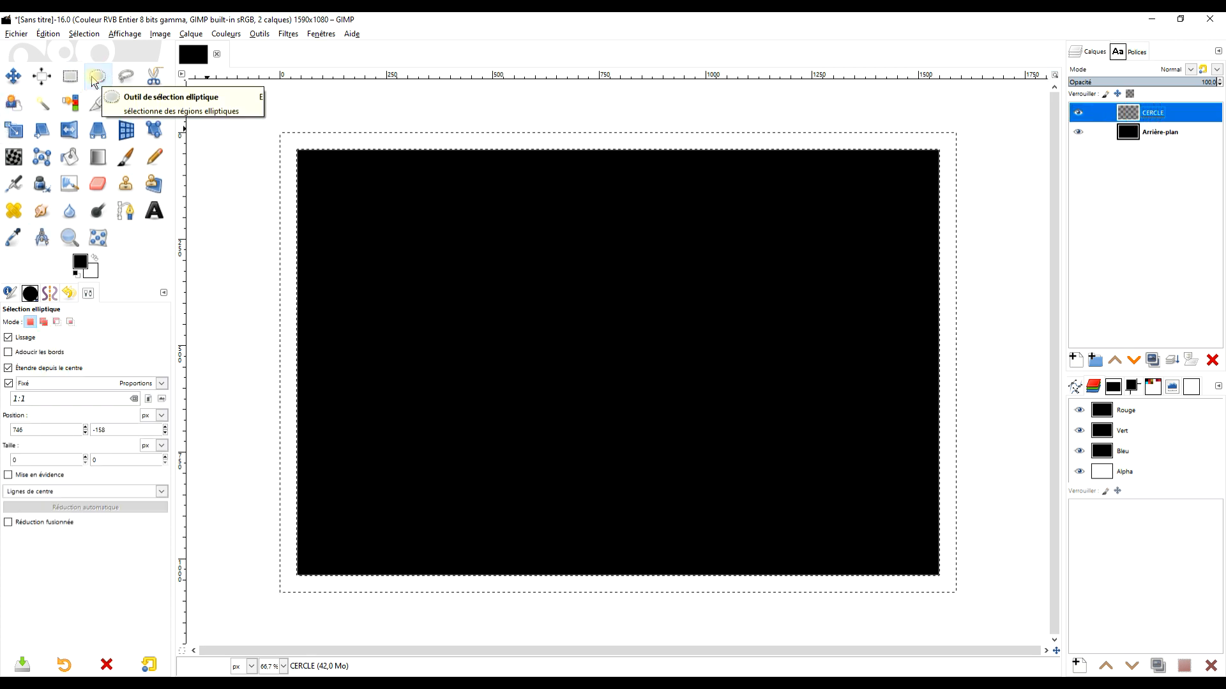
{"action": "left_click", "coordinate": [83, 34]}
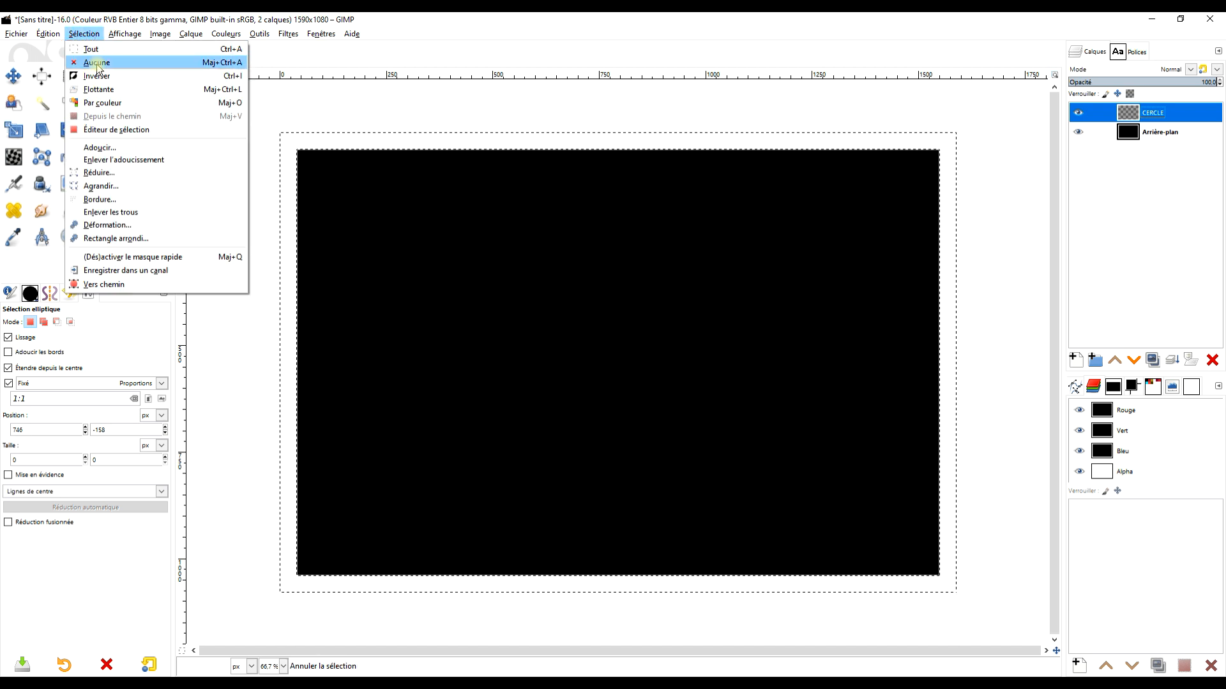
{"action": "left_click", "coordinate": [97, 64]}
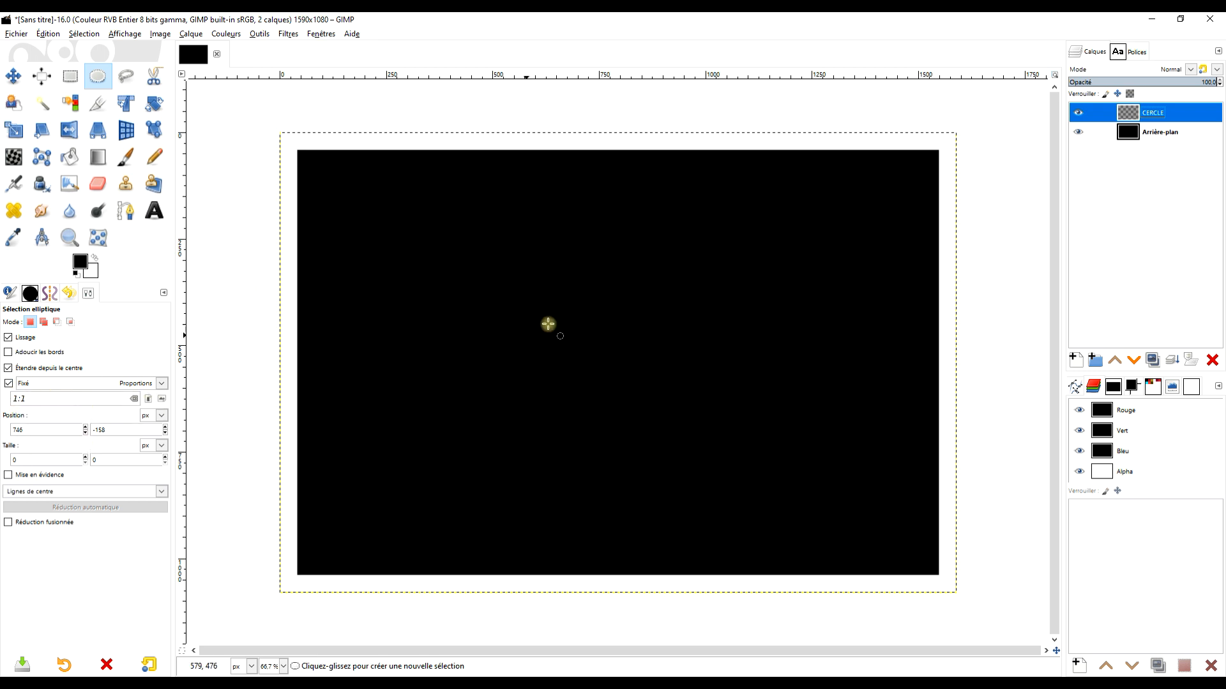
Draw a circular selection about 831 px wide near the canvas centre and set its size to 800 x 800 px
{"action": "left_click_drag", "start_coordinate": [560, 208], "coordinate": [717, 383]}
{"action": "left_click_drag", "start_coordinate": [561, 212], "coordinate": [597, 351]}
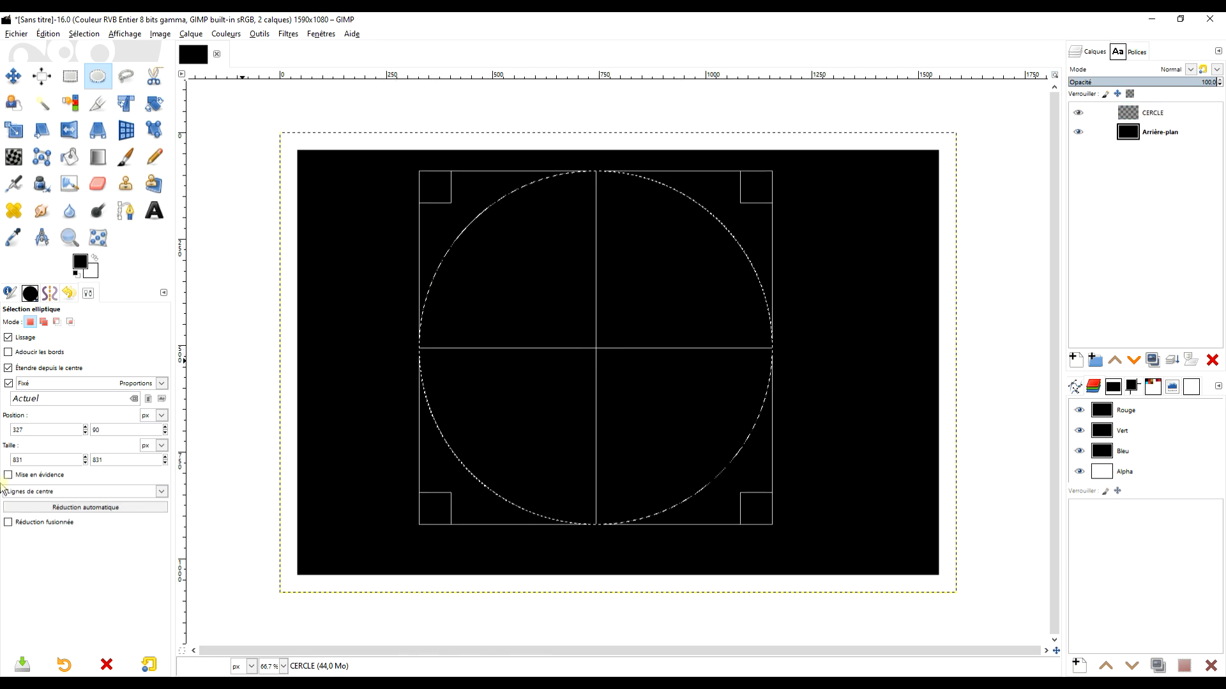
{"action": "double_click", "coordinate": [39, 460]}
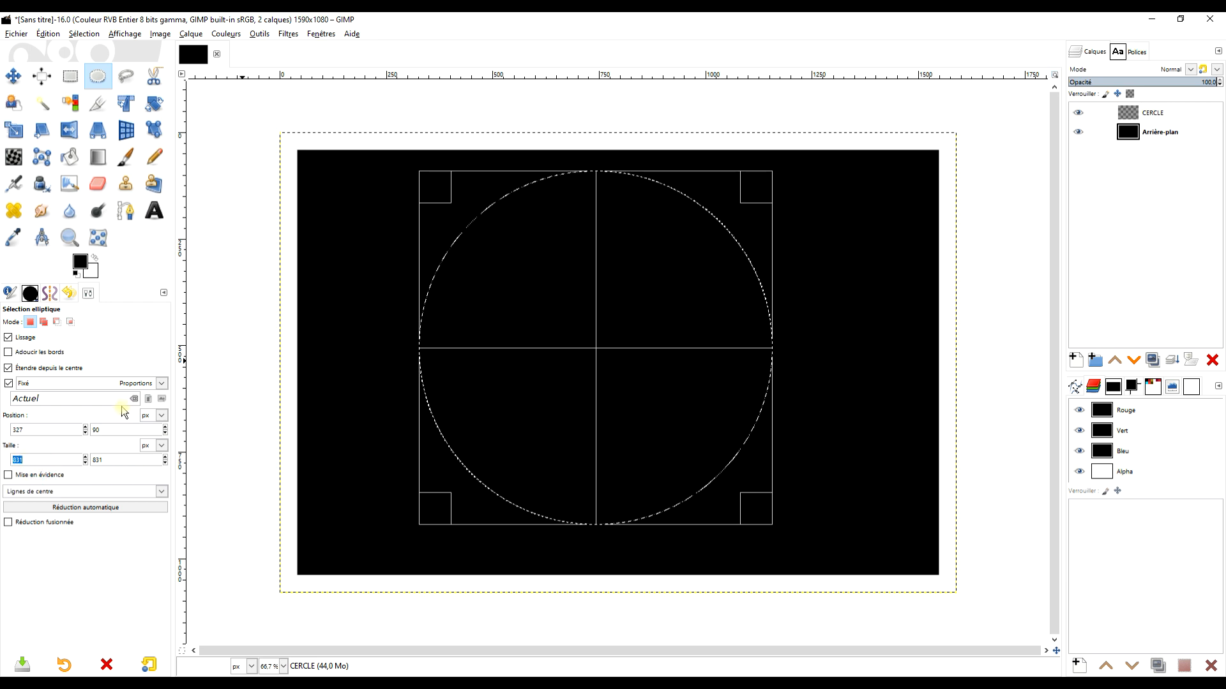
{"action": "type", "text": "800"}
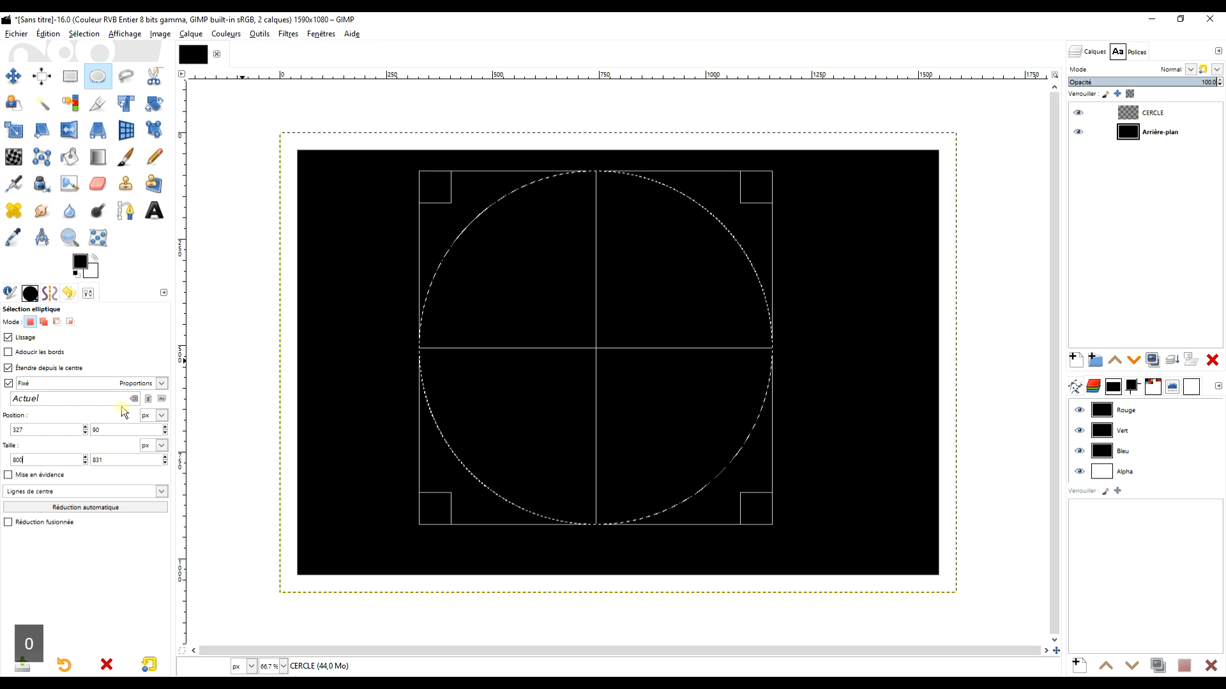
{"action": "key", "text": "Tab"}
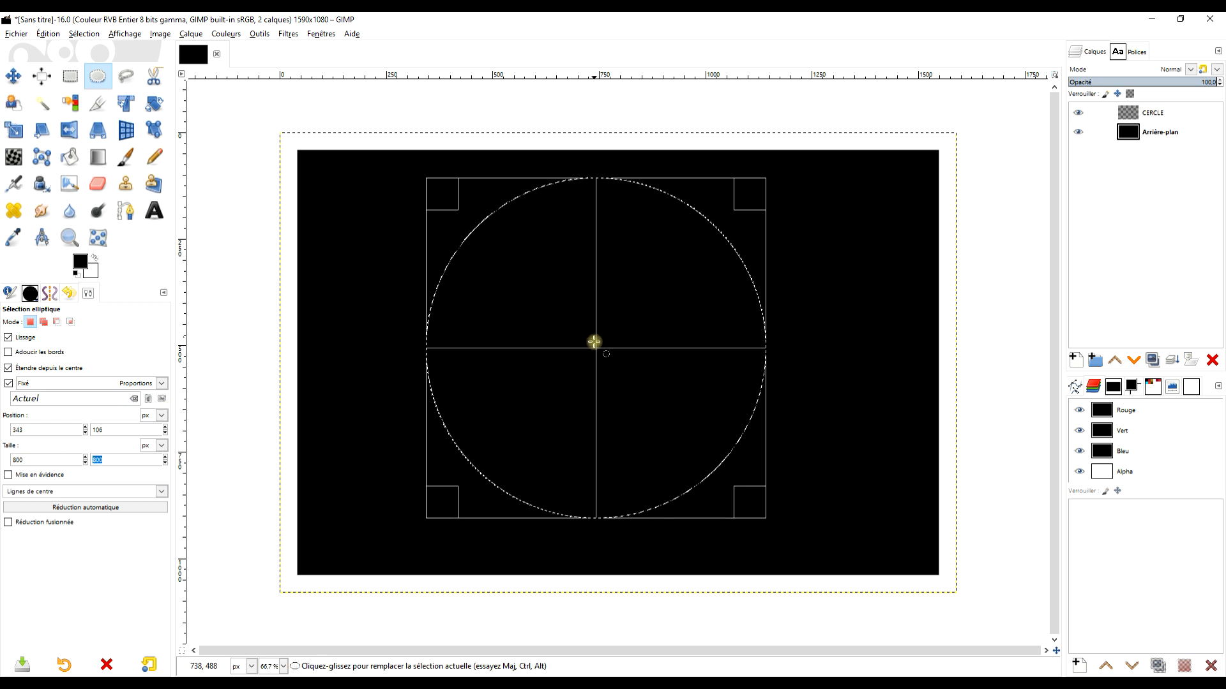
Move the circular selection into the right part of the canvas at about X 649, Y 119 and fill it with white on the CERCLE layer
{"action": "left_click_drag", "start_coordinate": [593, 341], "coordinate": [730, 353]}
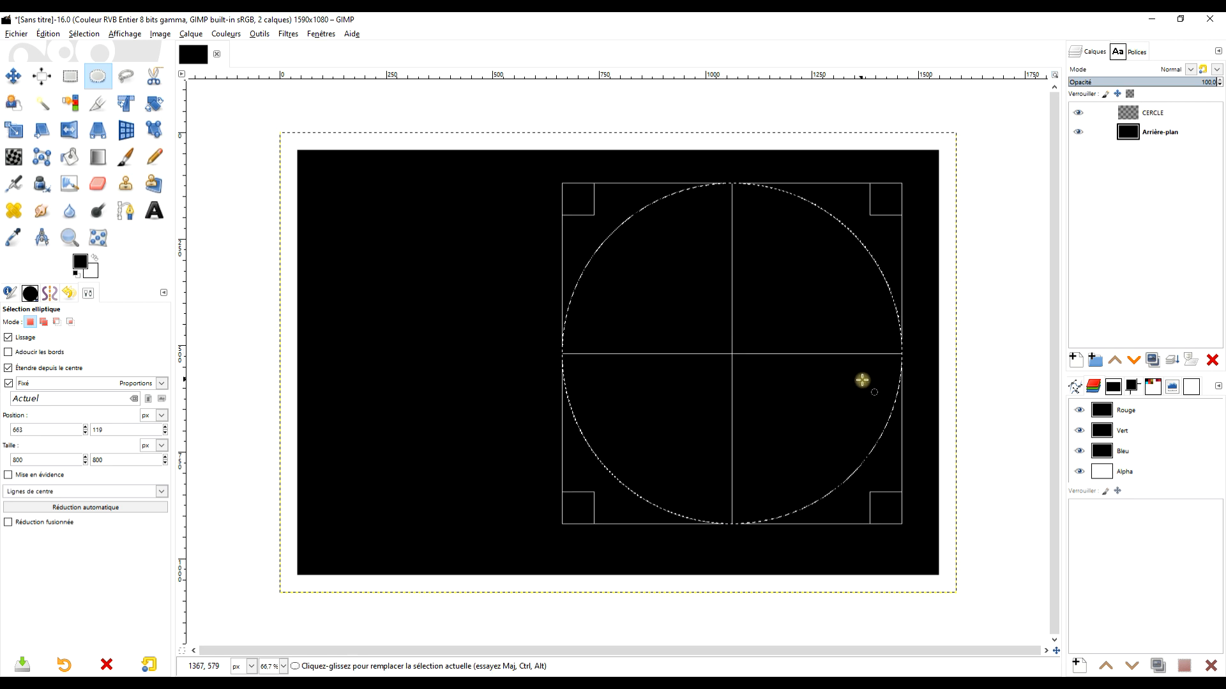
{"action": "scroll", "coordinate": [938, 396], "scroll_direction": "up", "scroll_amount": 4, "text": "ctrl"}
{"action": "scroll", "coordinate": [916, 324], "scroll_direction": "down", "scroll_amount": 2}
{"action": "scroll", "coordinate": [759, 352], "scroll_direction": "down", "scroll_amount": 3}
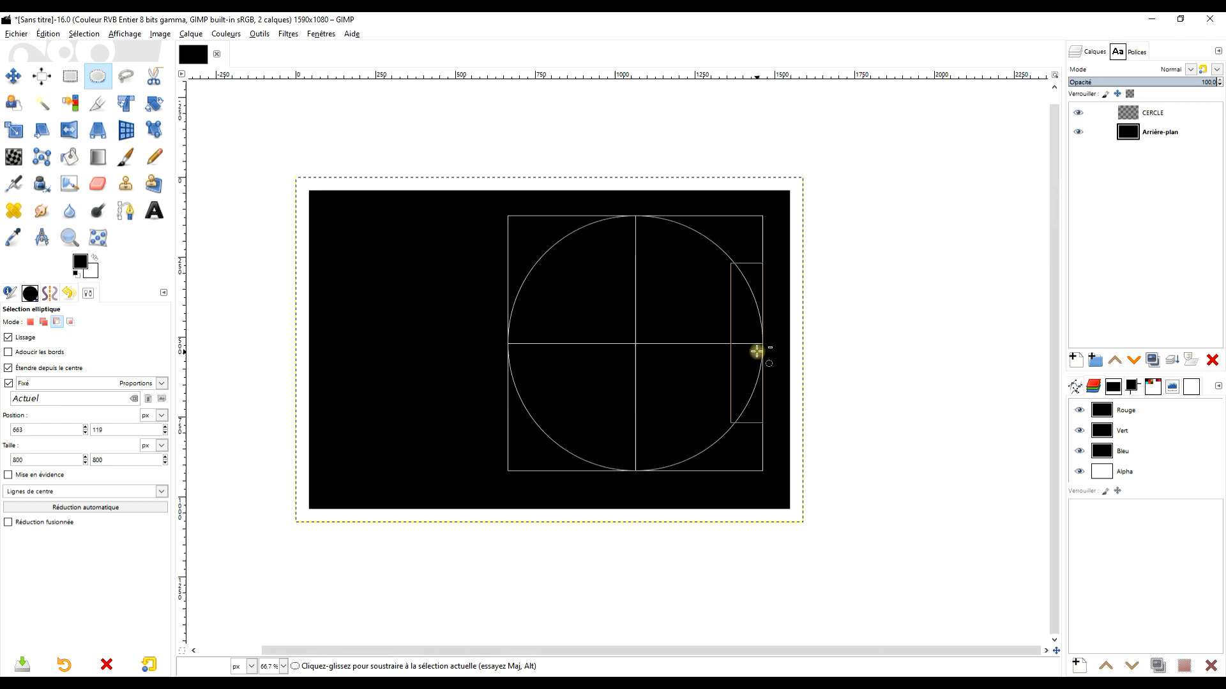
{"action": "left_click_drag", "start_coordinate": [634, 345], "coordinate": [630, 345]}
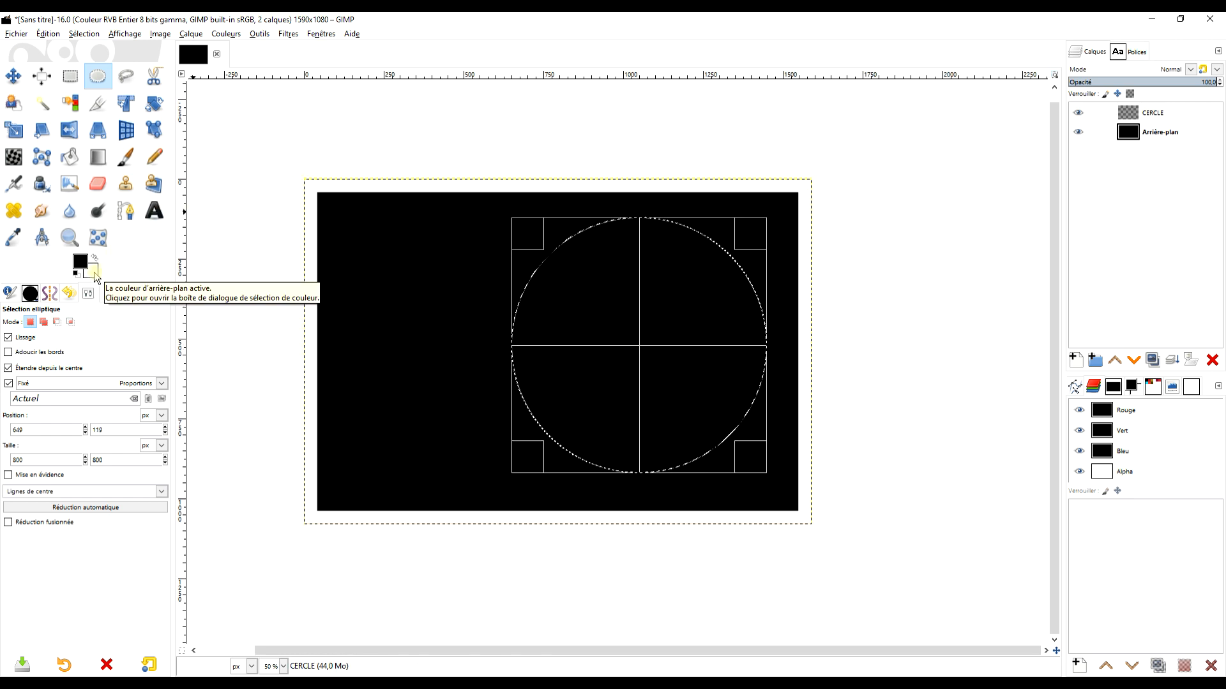
{"action": "left_click_drag", "start_coordinate": [95, 274], "coordinate": [665, 286]}
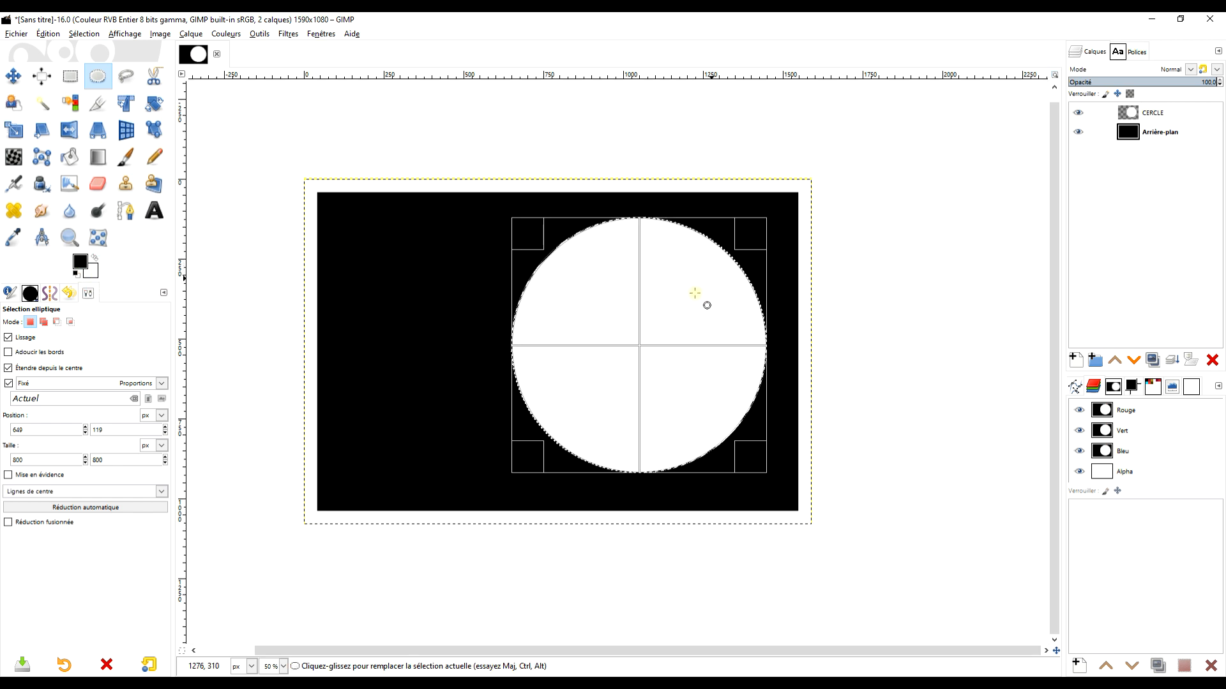
{"action": "left_click", "coordinate": [1148, 117]}
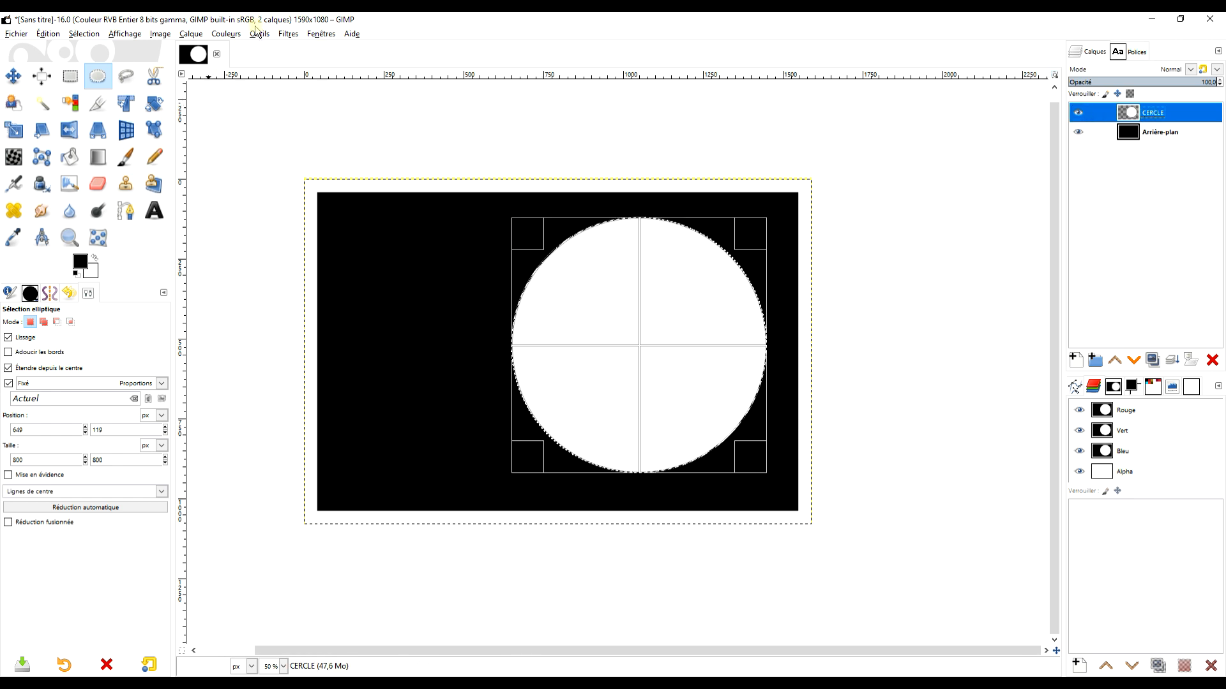
Clear the circular selection and crop the CERCLE layer to its content
{"action": "left_click", "coordinate": [77, 35]}
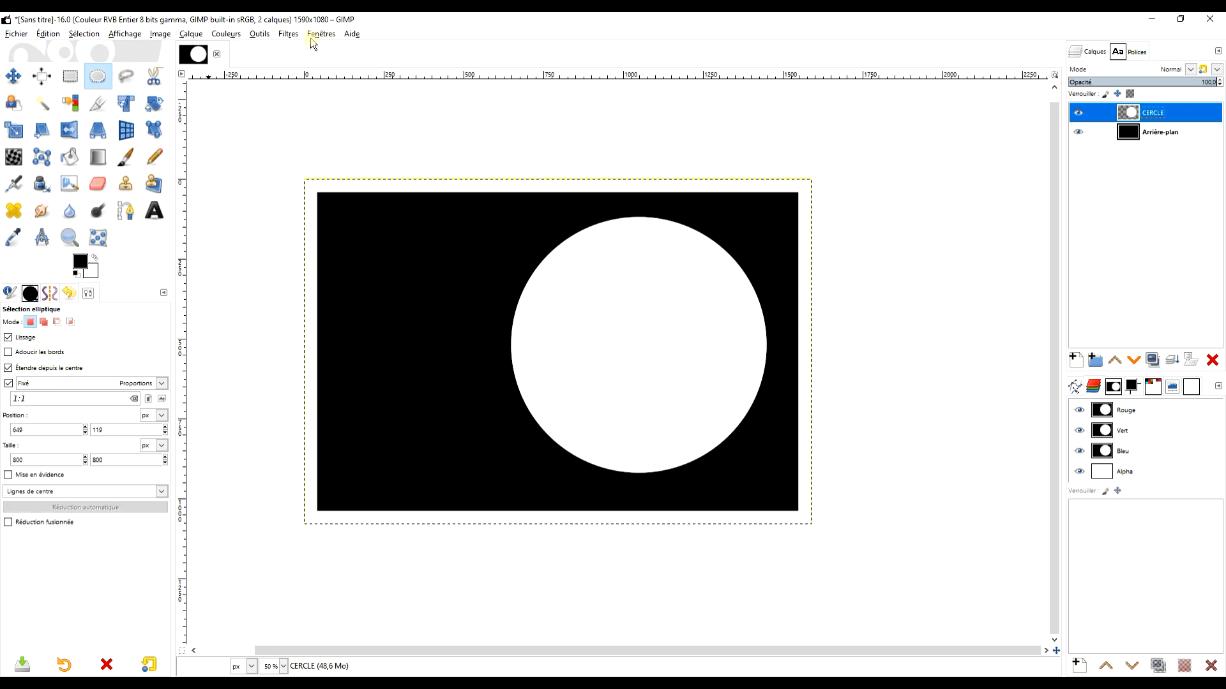
{"action": "left_click", "coordinate": [191, 34]}
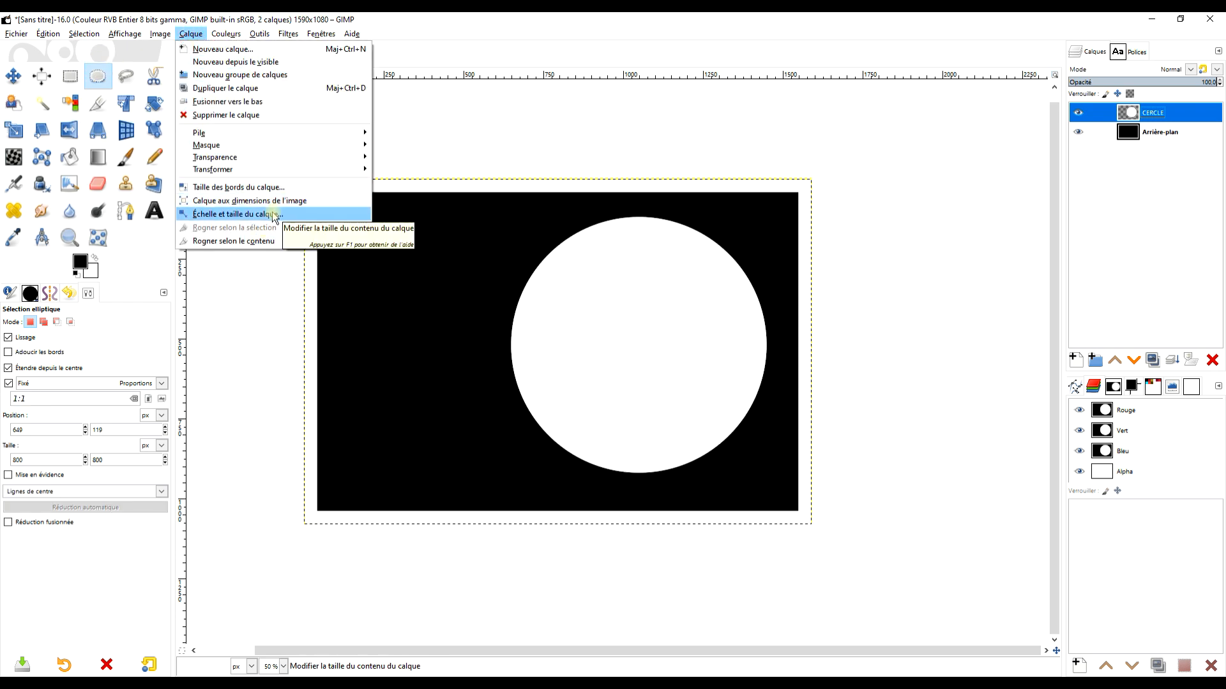
{"action": "left_click", "coordinate": [257, 241]}
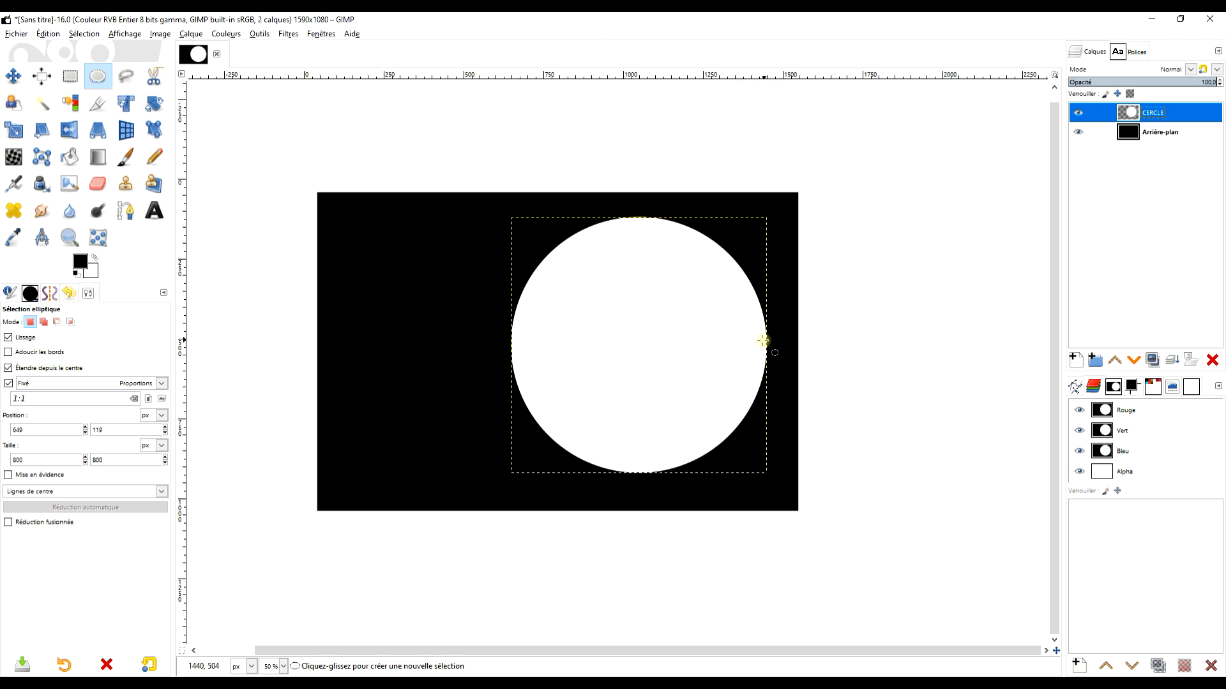
Centre the CERCLE layer vertically on the image with the Align tool
{"action": "key", "text": "1"}
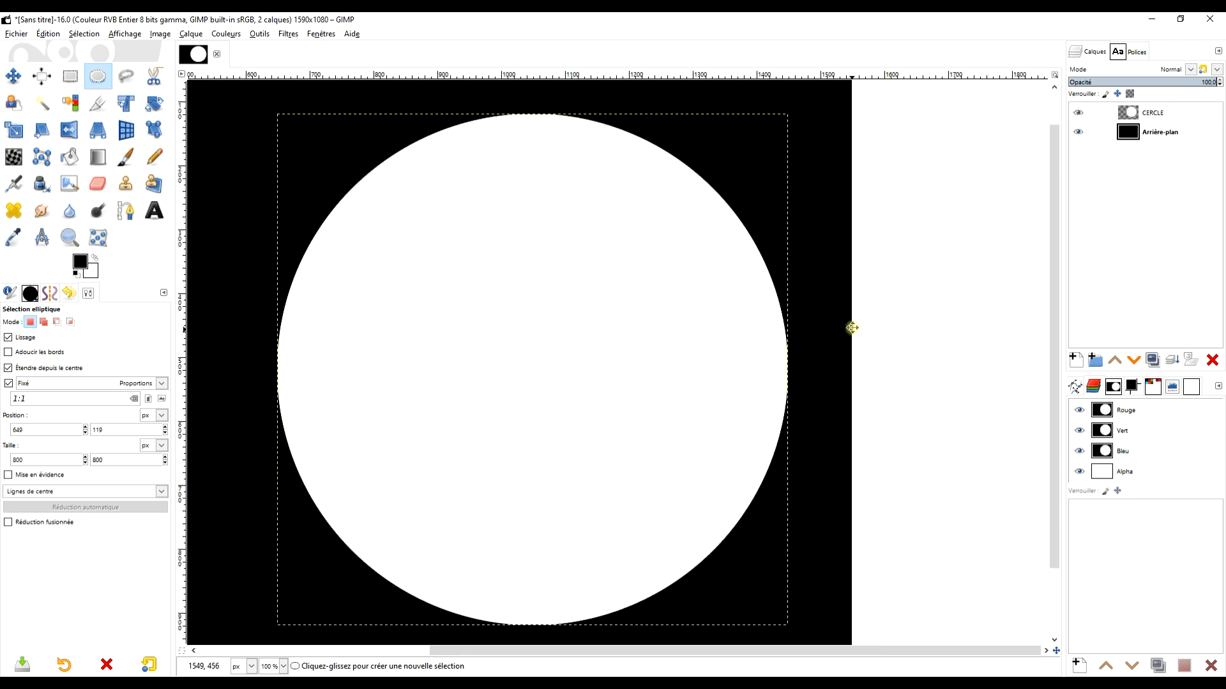
{"action": "left_click_drag", "start_coordinate": [852, 328], "coordinate": [900, 293]}
{"action": "scroll", "coordinate": [794, 315], "scroll_direction": "down", "scroll_amount": 1}
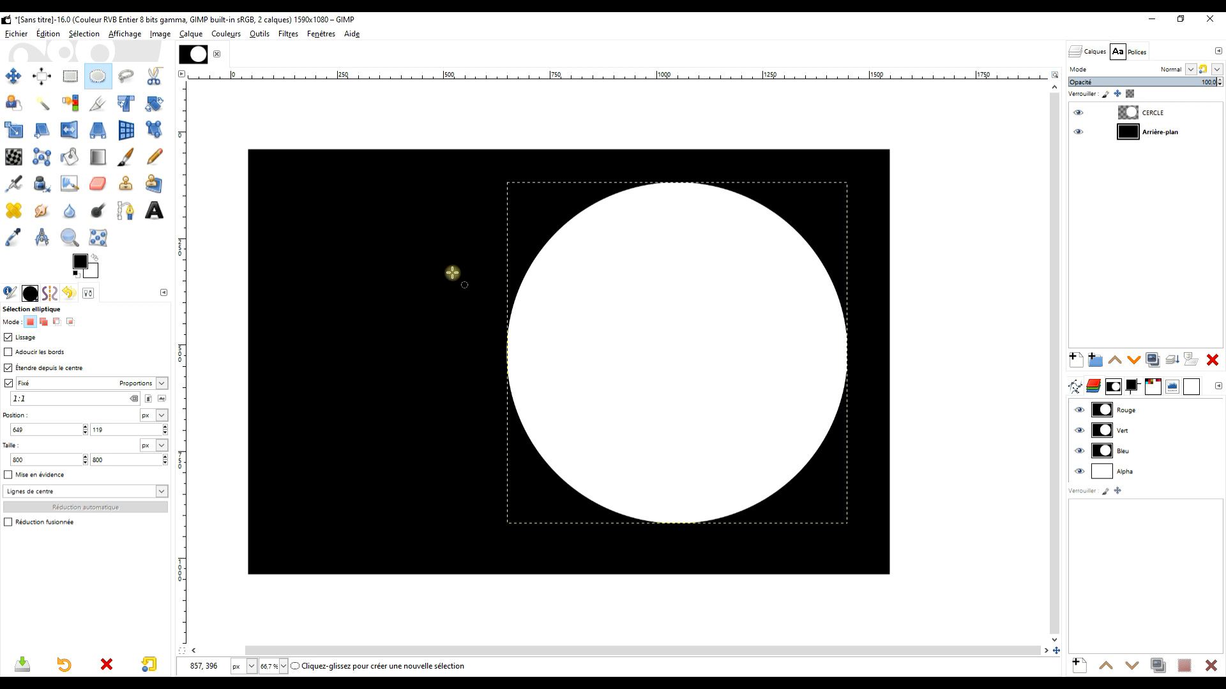
{"action": "left_click", "coordinate": [40, 78]}
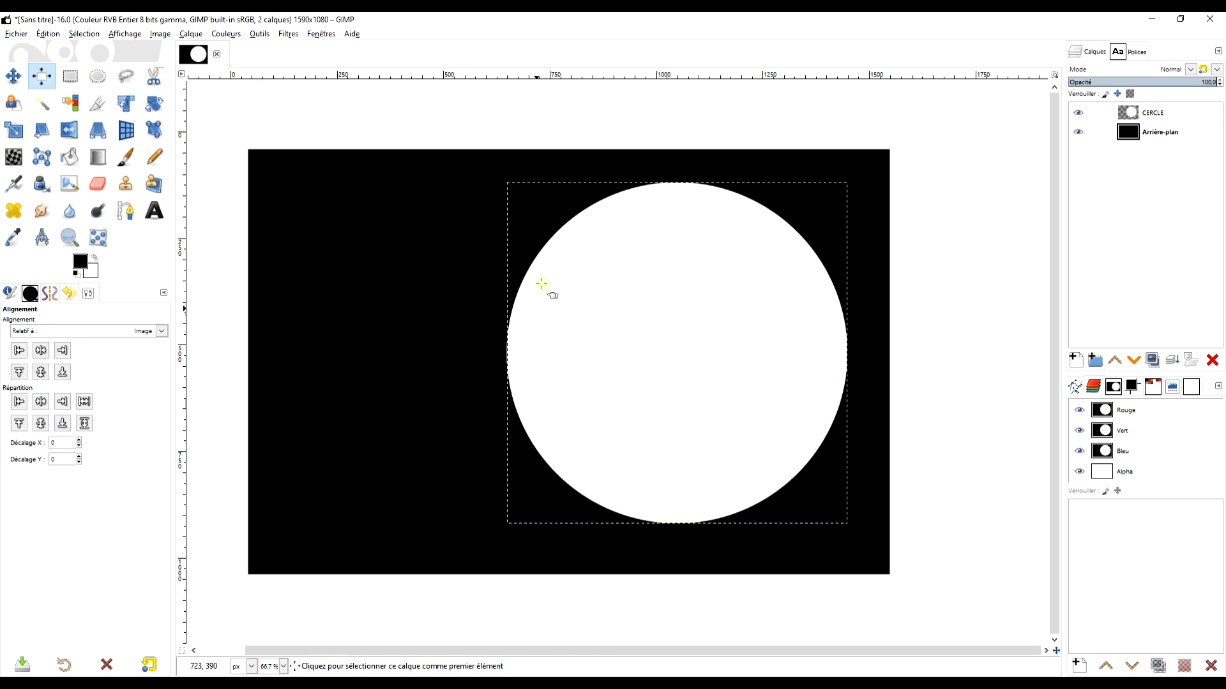
{"action": "left_click_drag", "start_coordinate": [465, 118], "coordinate": [936, 602]}
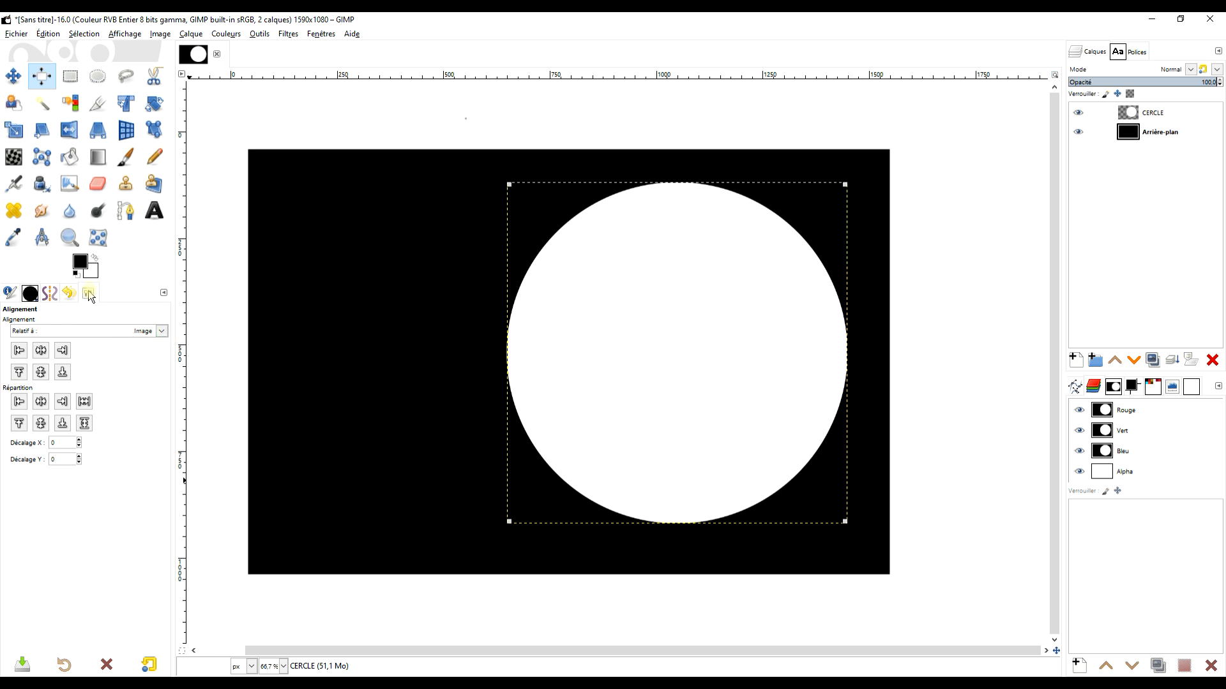
{"action": "left_click", "coordinate": [40, 373]}
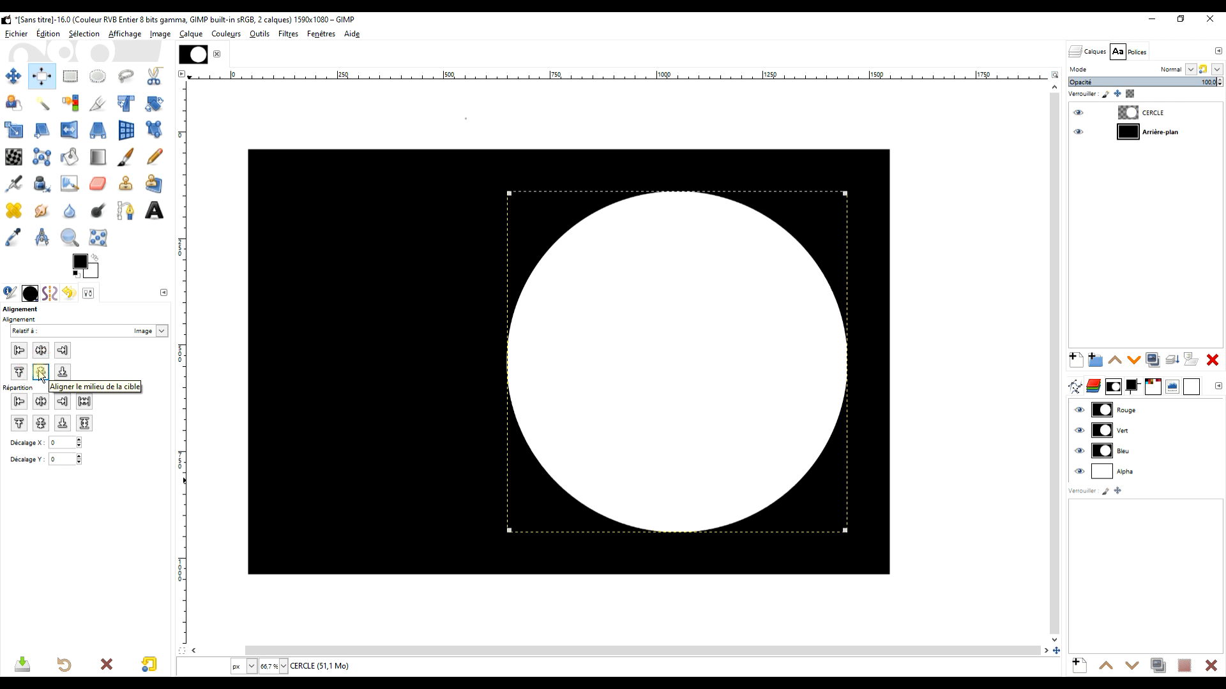
Activate the Move tool and add a horizontal guide at 50% of the image height
{"action": "left_click", "coordinate": [15, 79]}
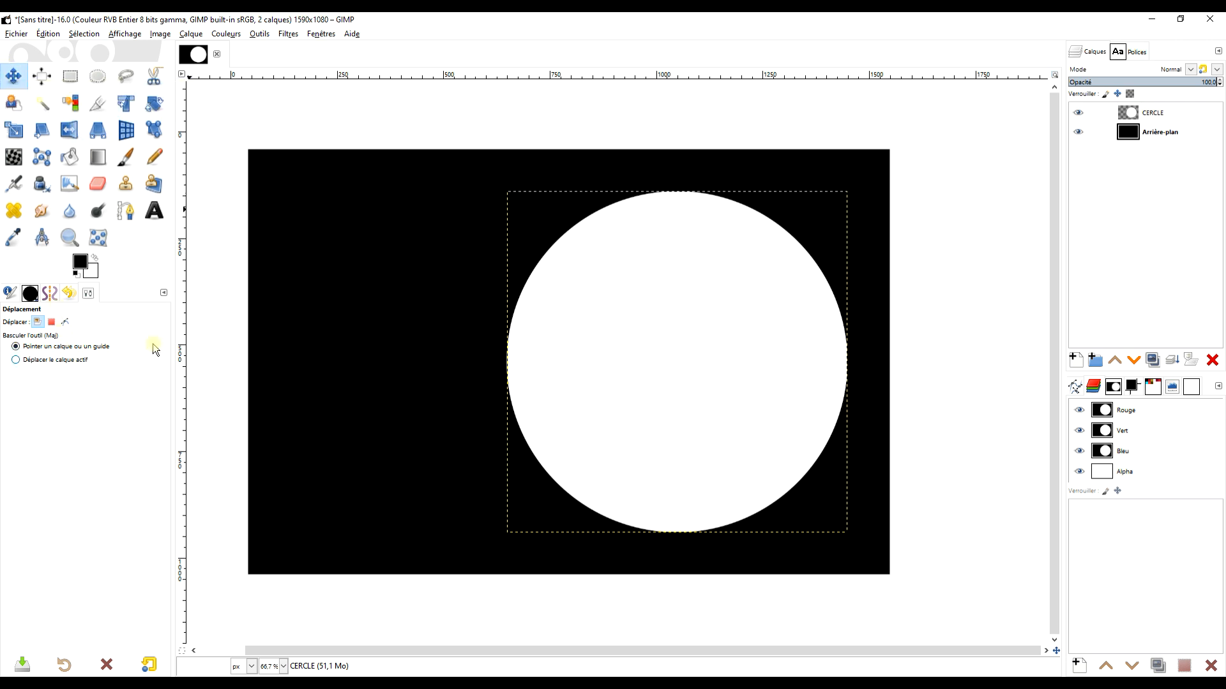
{"action": "left_click", "coordinate": [163, 37]}
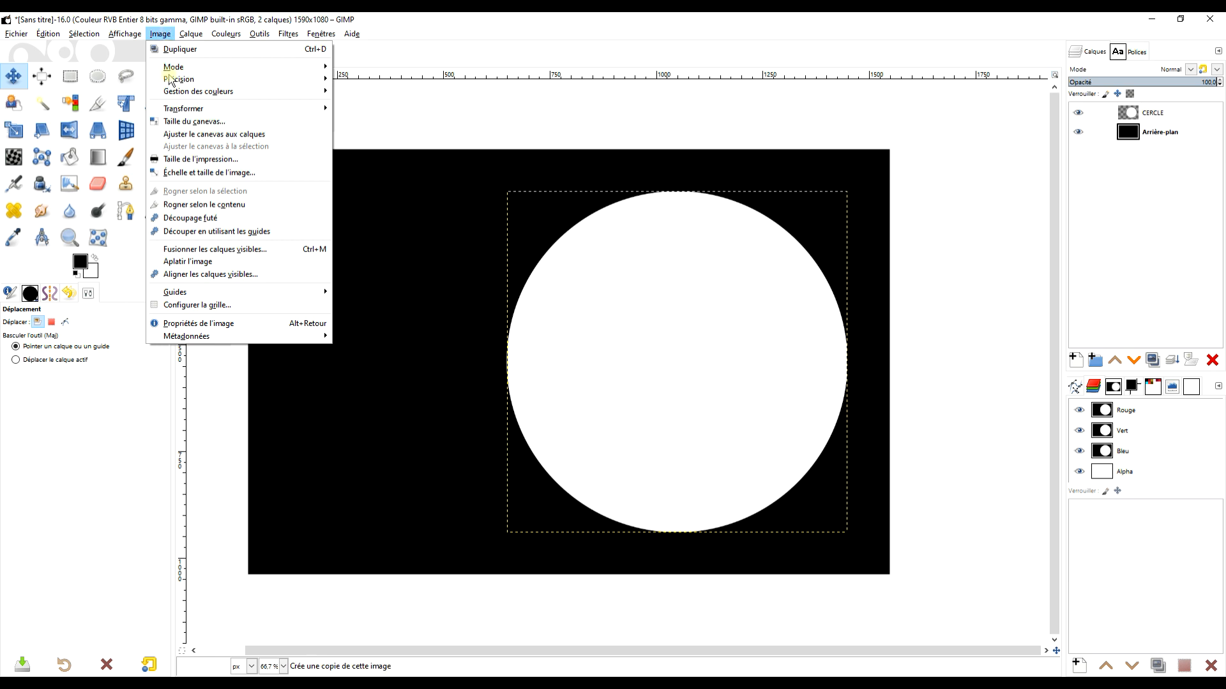
{"action": "mouse_move", "coordinate": [191, 297]}
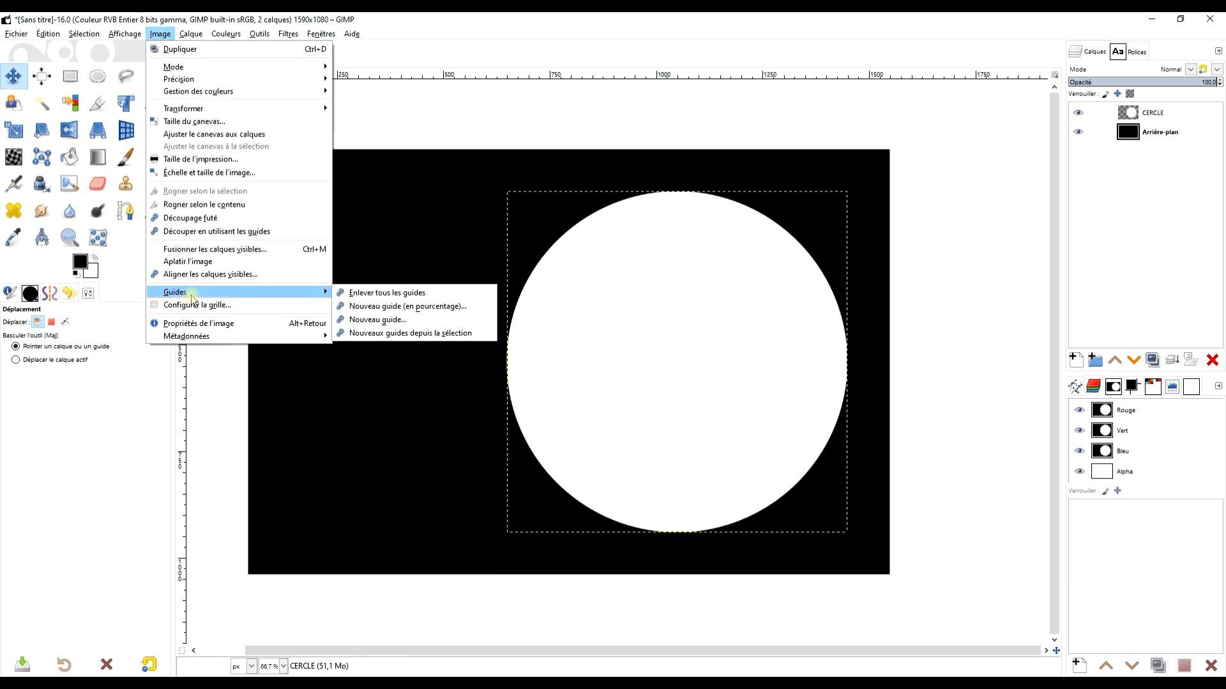
{"action": "left_click", "coordinate": [399, 307]}
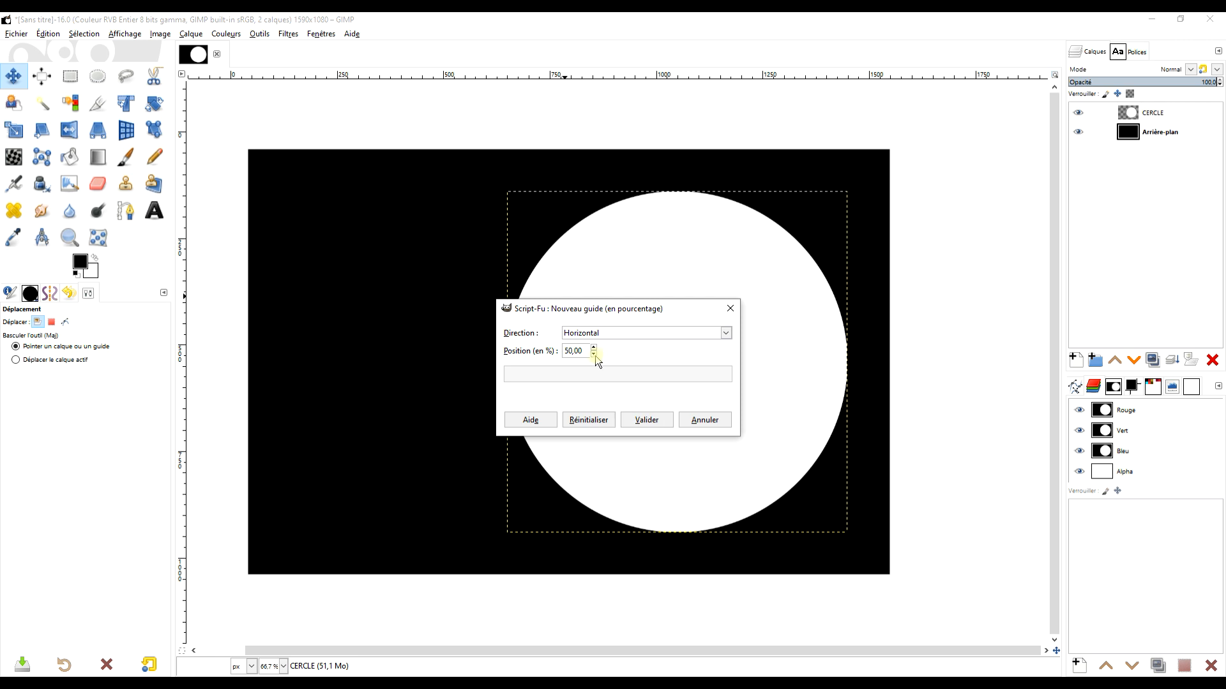
{"action": "left_click", "coordinate": [641, 424]}
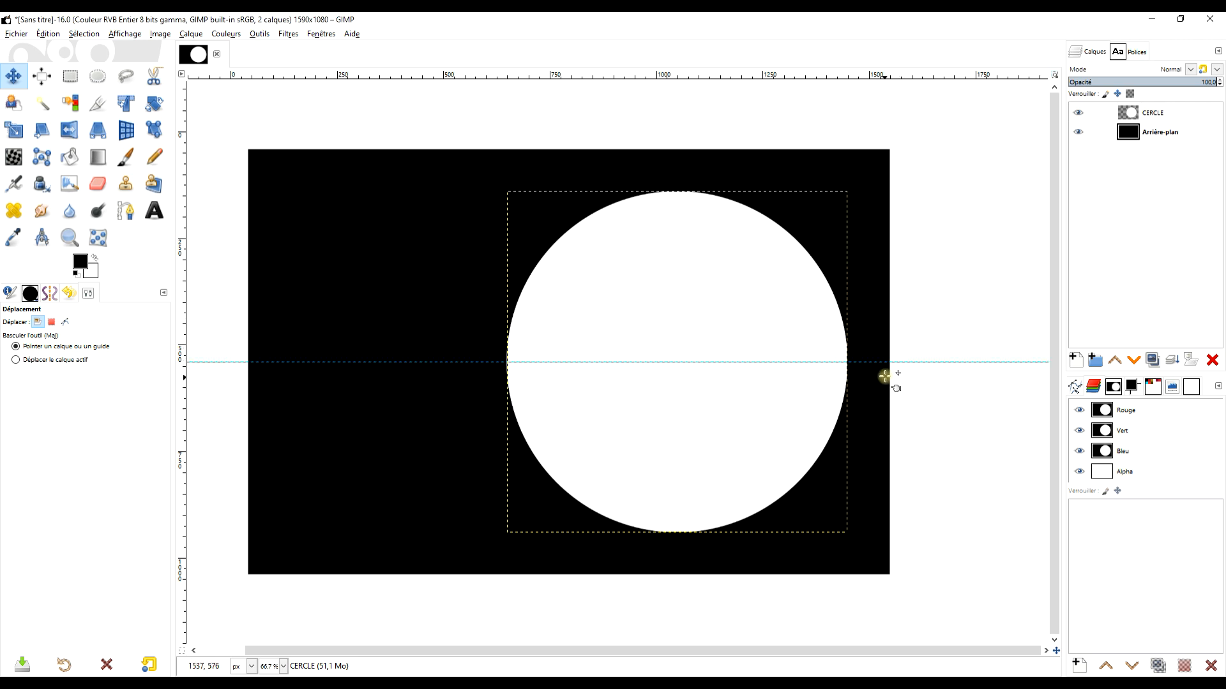
Measure 145 px inward from the black area's right edge along the horizontal guide and place a vertical guide at that point
{"action": "scroll", "coordinate": [892, 359], "scroll_direction": "up", "scroll_amount": 4}
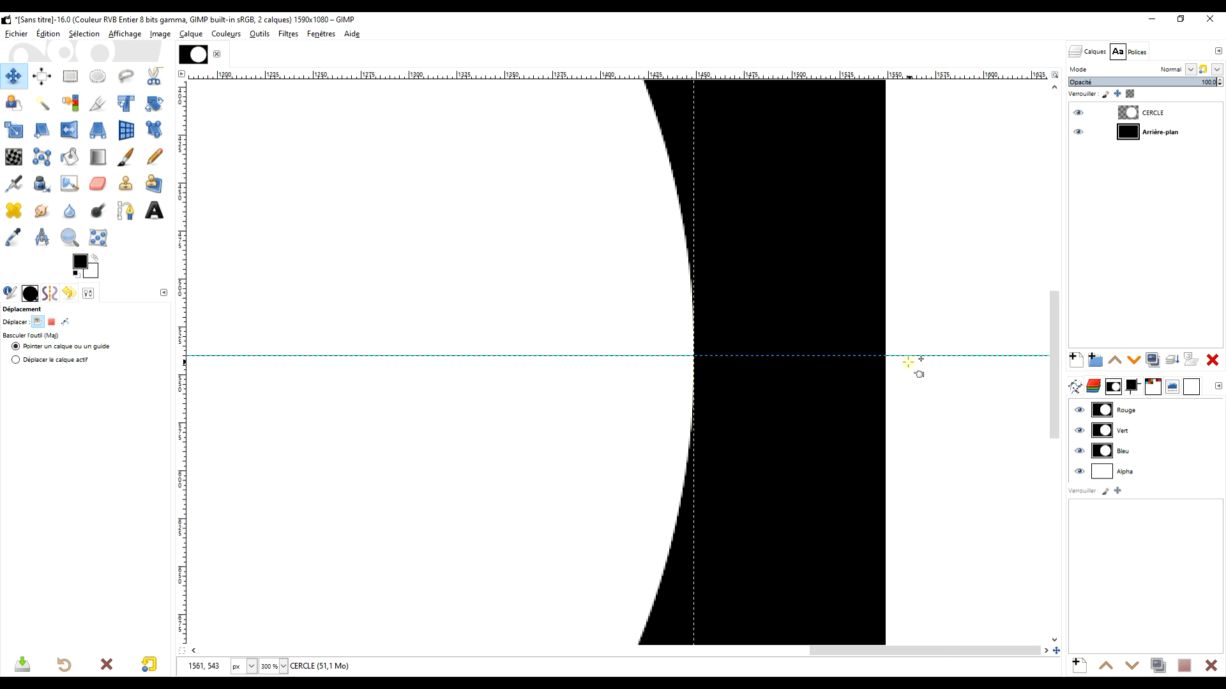
{"action": "left_click", "coordinate": [42, 240]}
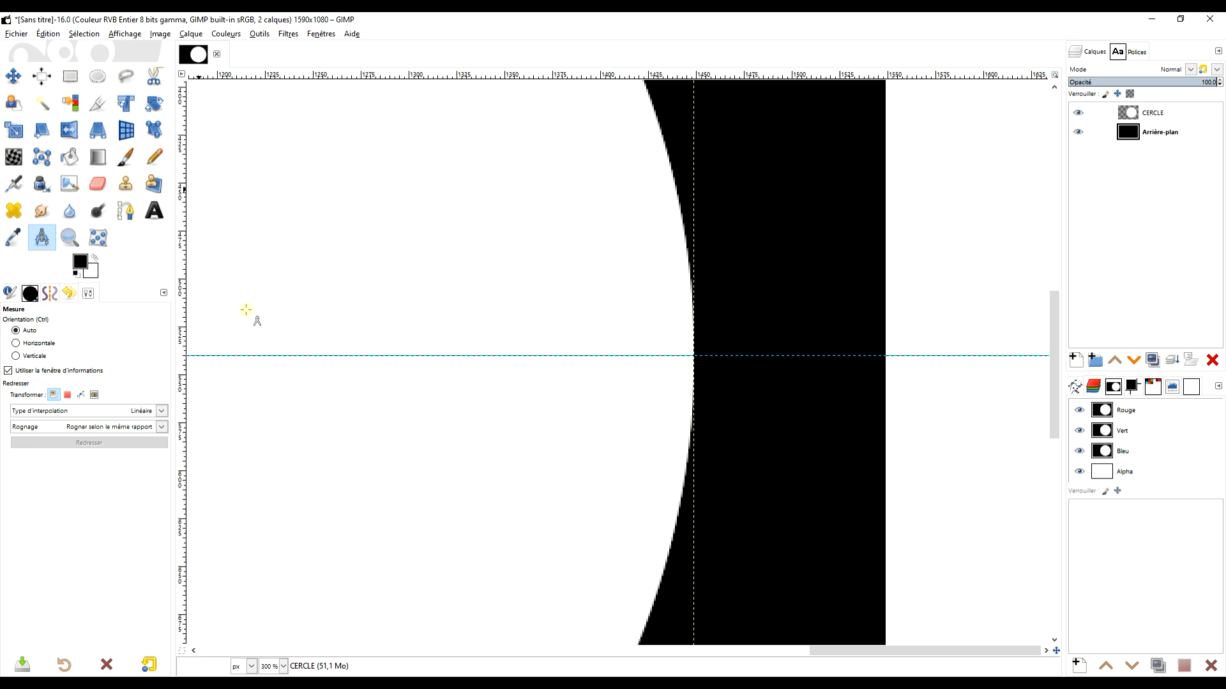
{"action": "left_click_drag", "start_coordinate": [885, 355], "coordinate": [618, 355]}
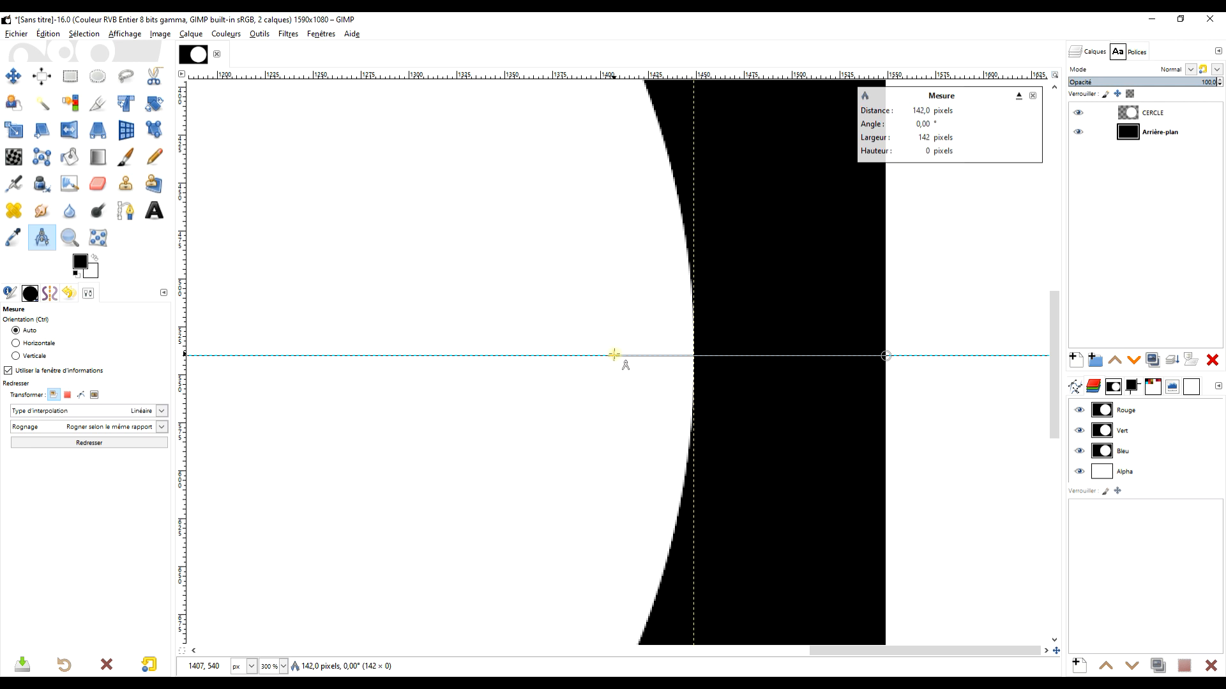
{"action": "left_click_drag", "start_coordinate": [617, 355], "coordinate": [618, 355]}
{"action": "left_click_drag", "start_coordinate": [184, 268], "coordinate": [607, 267]}
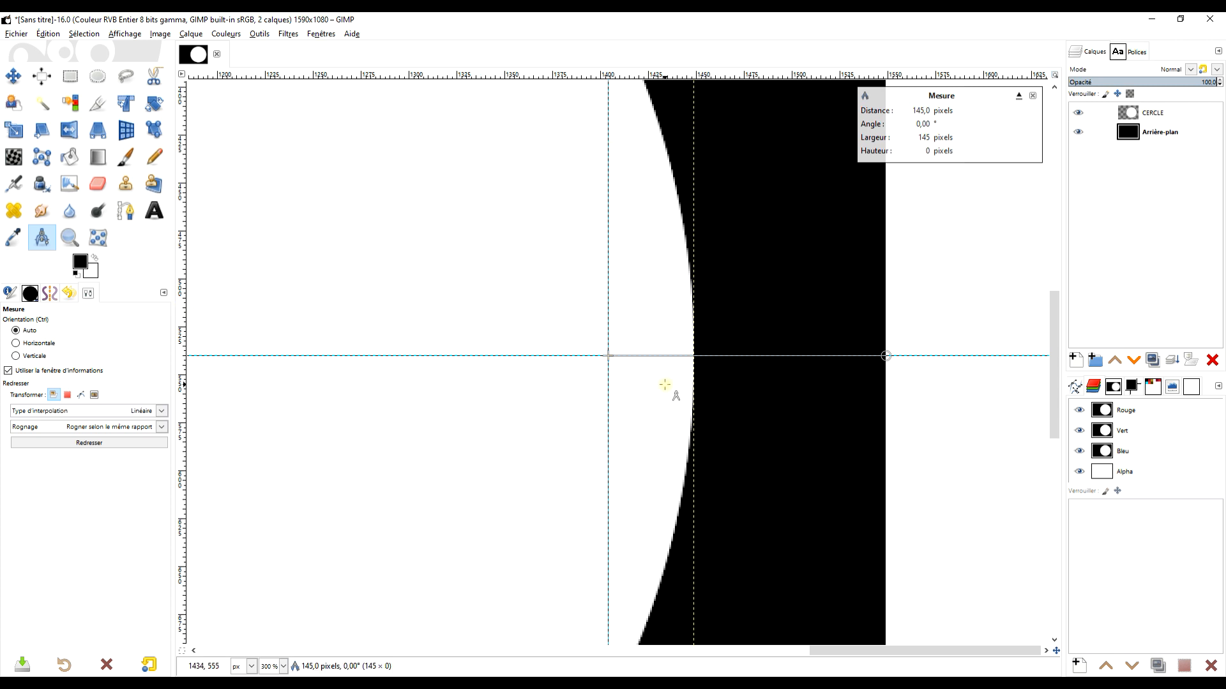
Nudge the CERCLE layer left with the Move tool until the circle's right edge meets the vertical guide
{"action": "scroll", "coordinate": [665, 385], "scroll_direction": "down", "scroll_amount": 4}
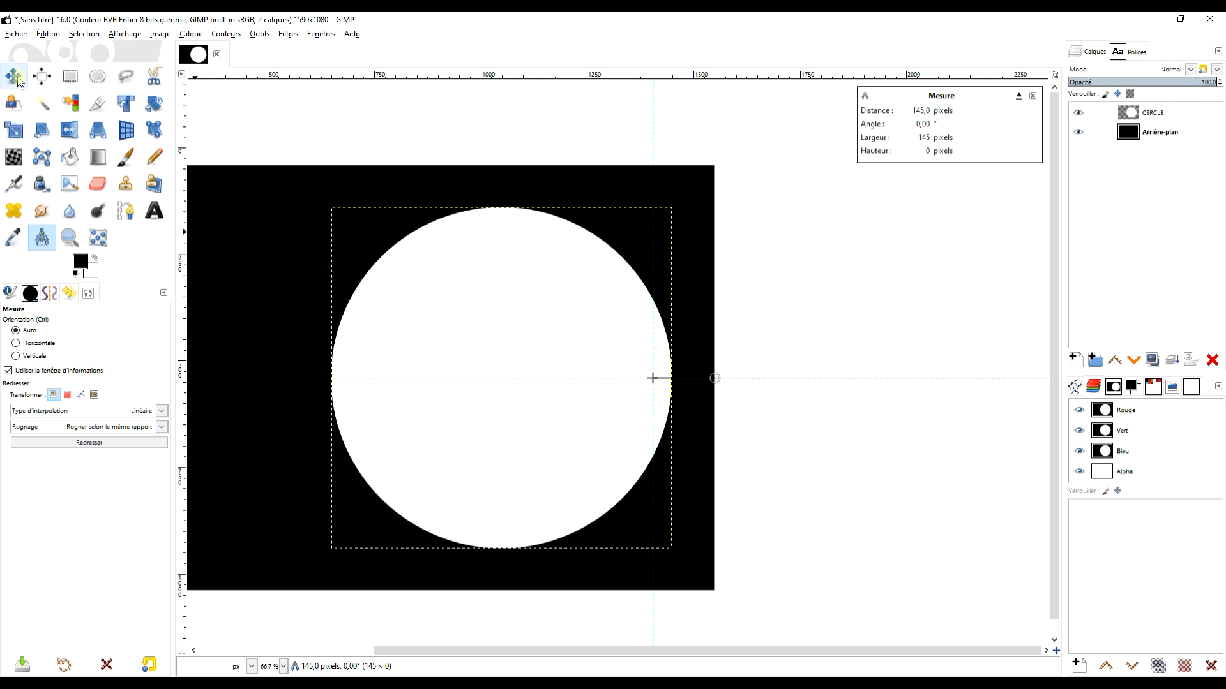
{"action": "left_click", "coordinate": [16, 79]}
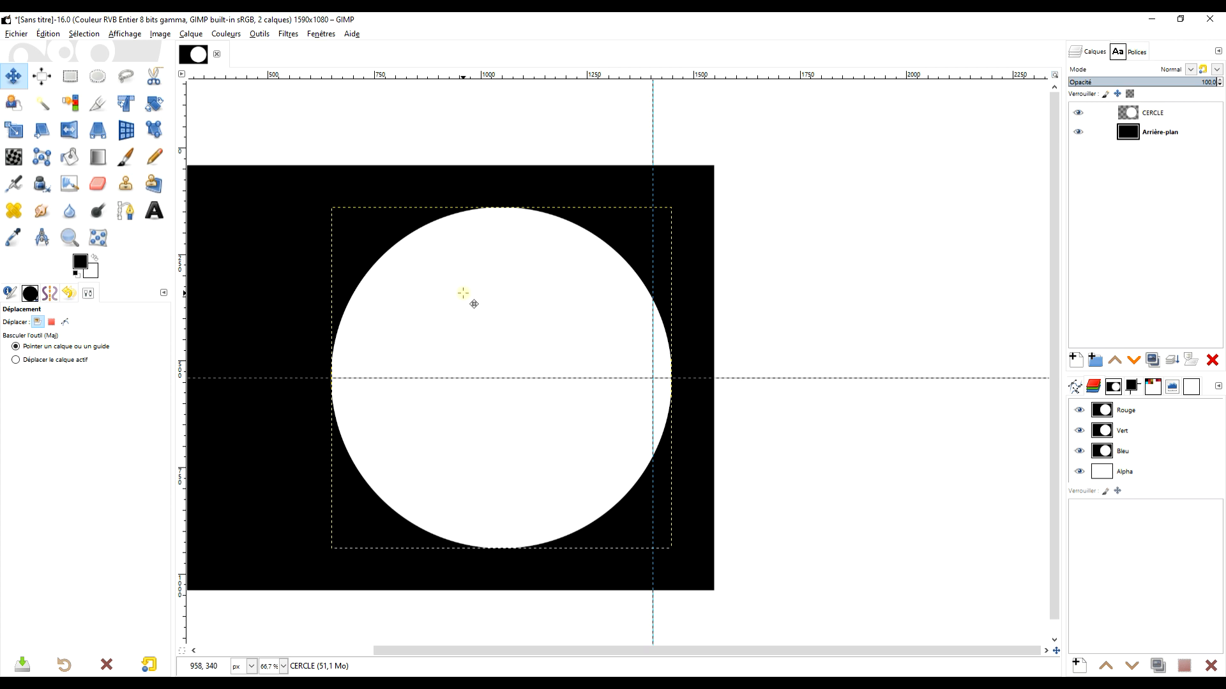
{"action": "scroll", "coordinate": [579, 364], "scroll_direction": "up", "scroll_amount": 4}
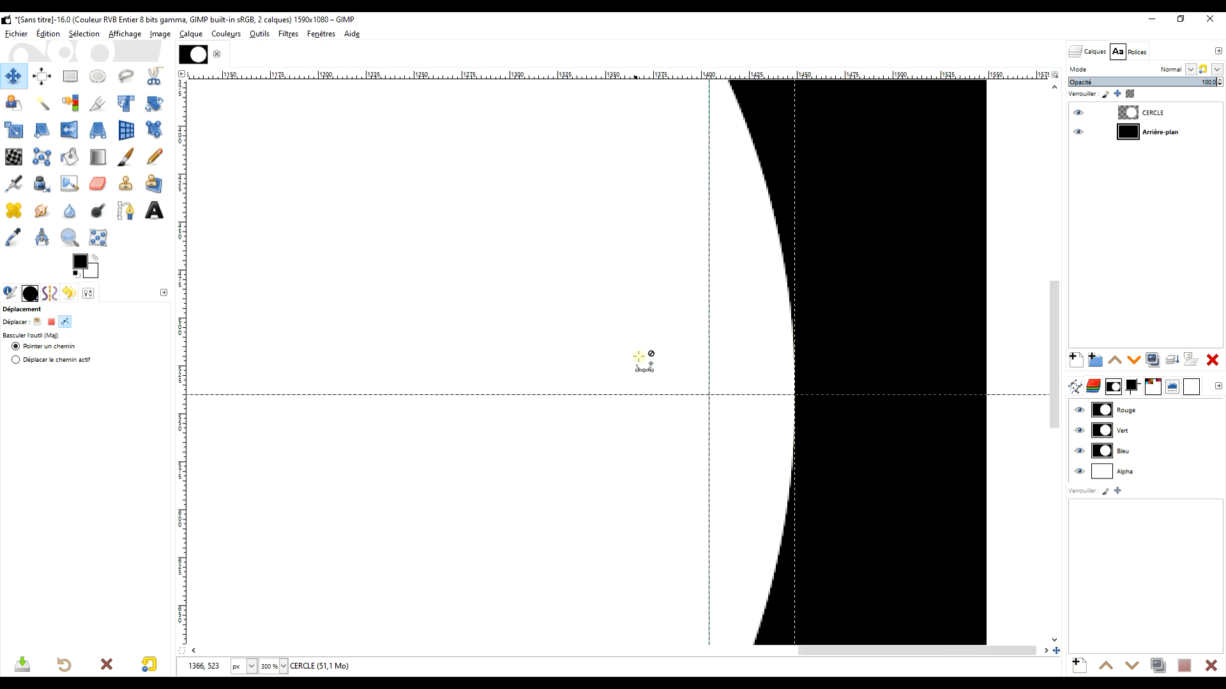
{"action": "key", "text": "Left"}
{"action": "key", "text": "Left"}
{"action": "key", "text": "Left"}
{"action": "key", "text": "Left"}
{"action": "key", "text": "Left"}
{"action": "key", "text": "Left"}
{"action": "key", "text": "Left"}
{"action": "key", "text": "Left"}
{"action": "key", "text": "Left"}
{"action": "key", "text": "Left"}
{"action": "key", "text": "Left"}
{"action": "key", "text": "Left"}
{"action": "key", "text": "Left"}
{"action": "key", "text": "Left"}
{"action": "key", "text": "Left"}
{"action": "key", "text": "Left"}
{"action": "key", "text": "Left"}
{"action": "key", "text": "Left"}
{"action": "key", "text": "Left"}
{"action": "key", "text": "Left"}
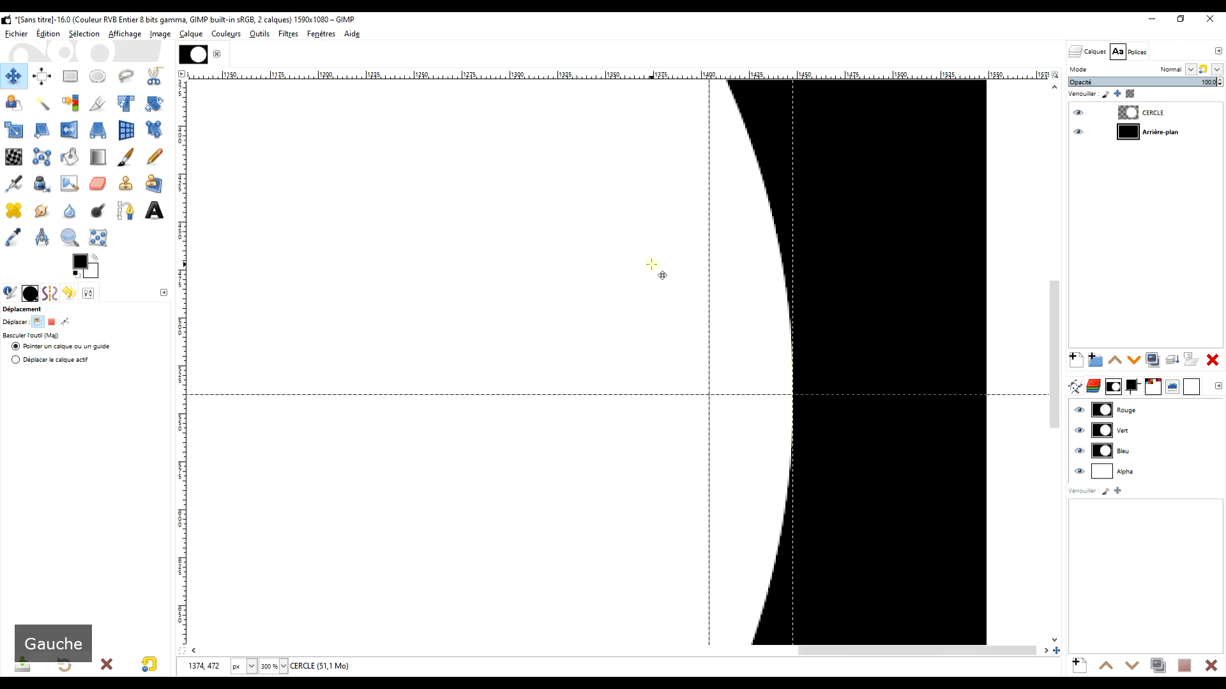
{"action": "key", "text": "Left"}
{"action": "key", "text": "Left"}
{"action": "key", "text": "Left"}
{"action": "key", "text": "Left"}
{"action": "key", "text": "Left"}
{"action": "key", "text": "Left"}
{"action": "key", "text": "Left"}
{"action": "key", "text": "Left"}
{"action": "key", "text": "Left"}
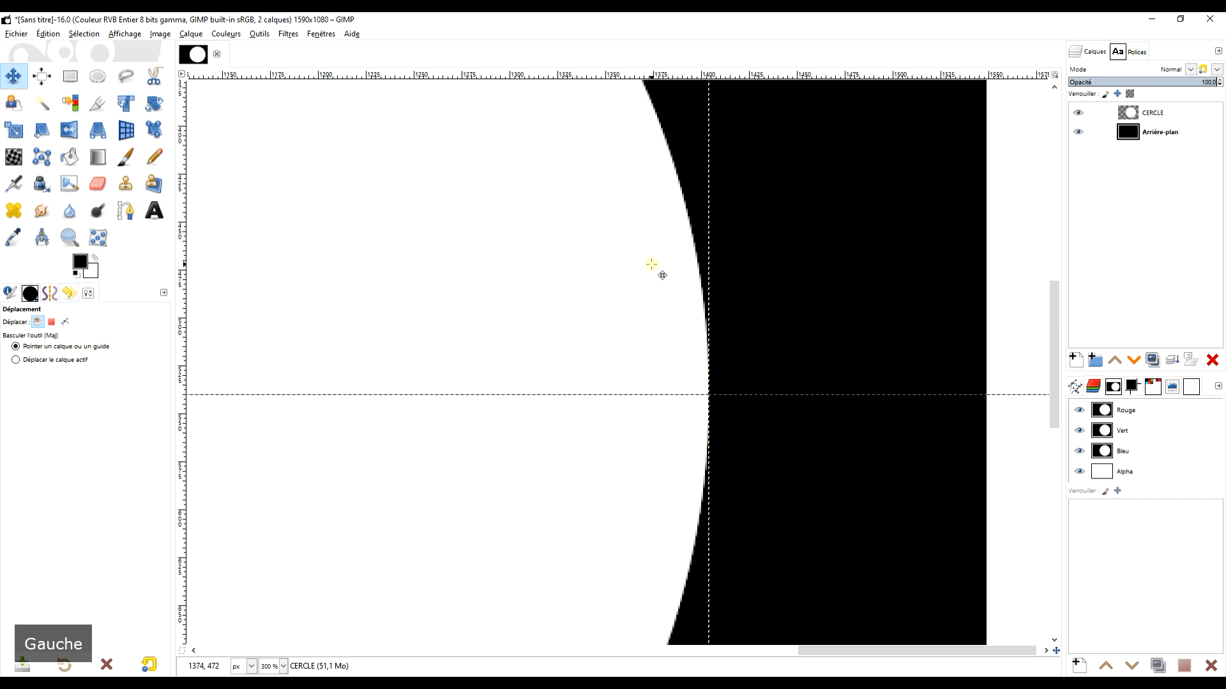
Measure 145 px leftward from the circle's left edge along the horizontal guide and place a second vertical guide at that point
{"action": "scroll", "coordinate": [571, 361], "scroll_direction": "down", "scroll_amount": 3}
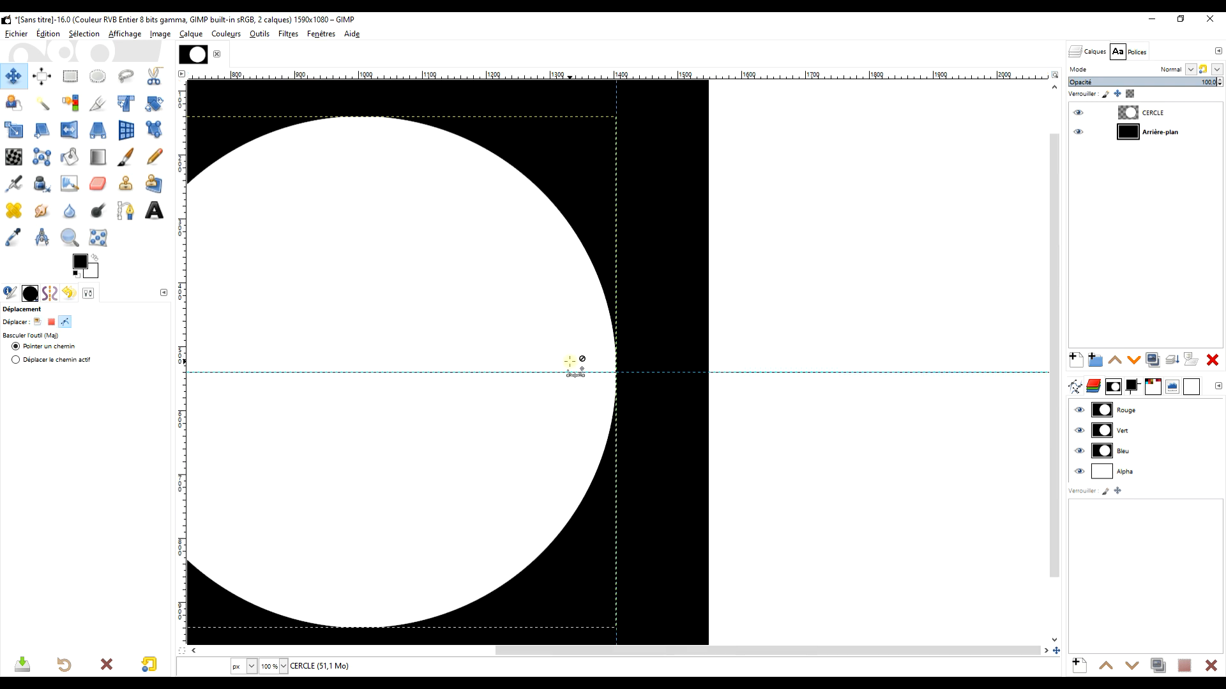
{"action": "scroll", "coordinate": [450, 396], "scroll_direction": "down", "scroll_amount": 3}
{"action": "scroll", "coordinate": [433, 400], "scroll_direction": "up", "scroll_amount": 4}
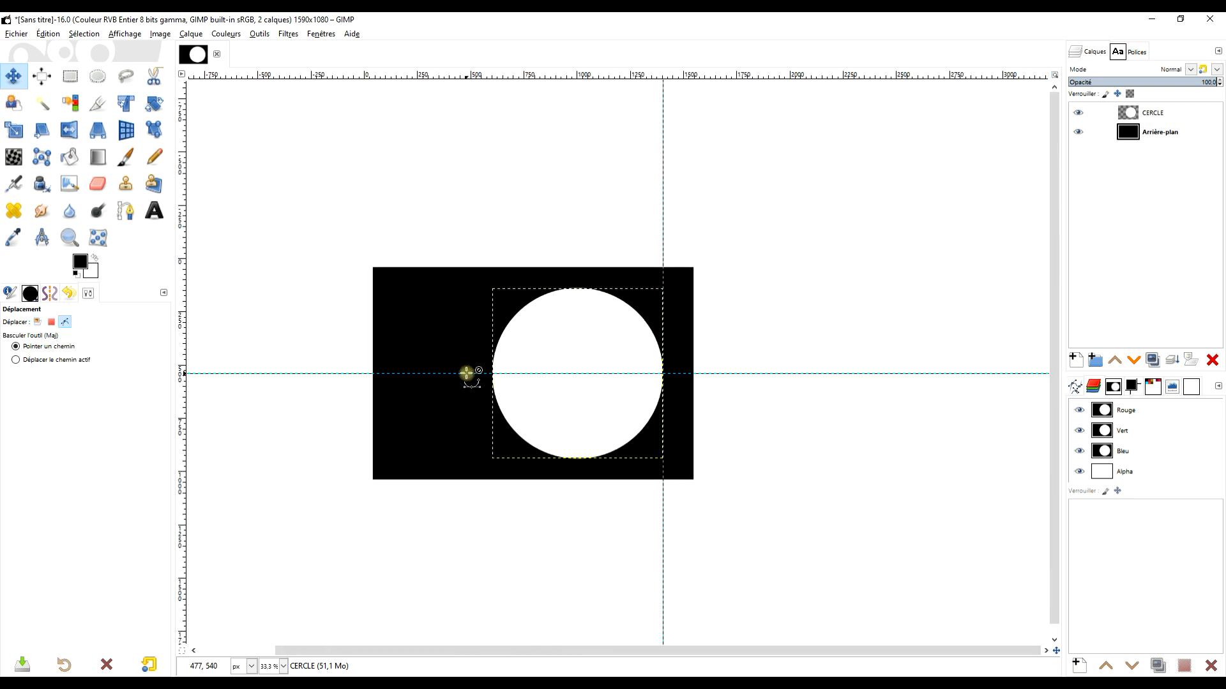
{"action": "left_click_drag", "start_coordinate": [319, 399], "coordinate": [487, 377]}
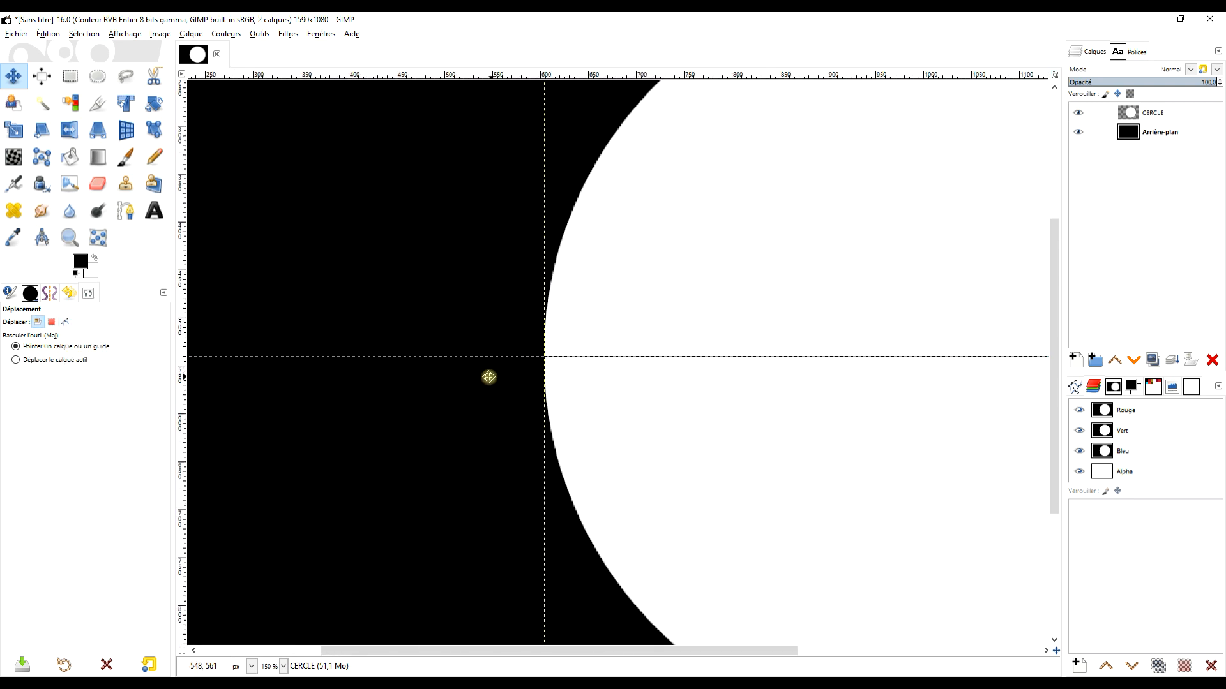
{"action": "left_click", "coordinate": [42, 243]}
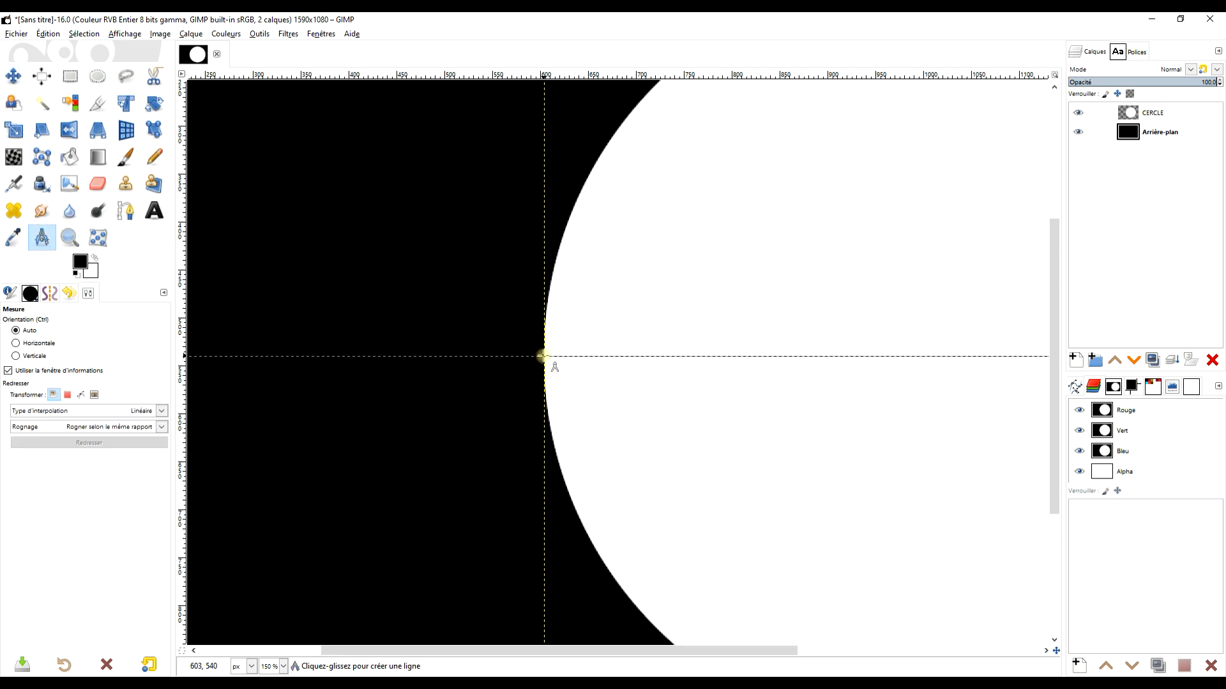
{"action": "mouse_move", "coordinate": [544, 356]}
{"action": "left_mouse_down"}
{"action": "mouse_move", "coordinate": [309, 404]}
{"action": "mouse_move", "coordinate": [301, 349]}
{"action": "mouse_move", "coordinate": [281, 359]}
{"action": "mouse_move", "coordinate": [325, 364]}
{"action": "mouse_move", "coordinate": [296, 384]}
{"action": "mouse_move", "coordinate": [354, 385]}
{"action": "mouse_move", "coordinate": [348, 367]}
{"action": "mouse_move", "coordinate": [404, 356]}
{"action": "left_mouse_up"}
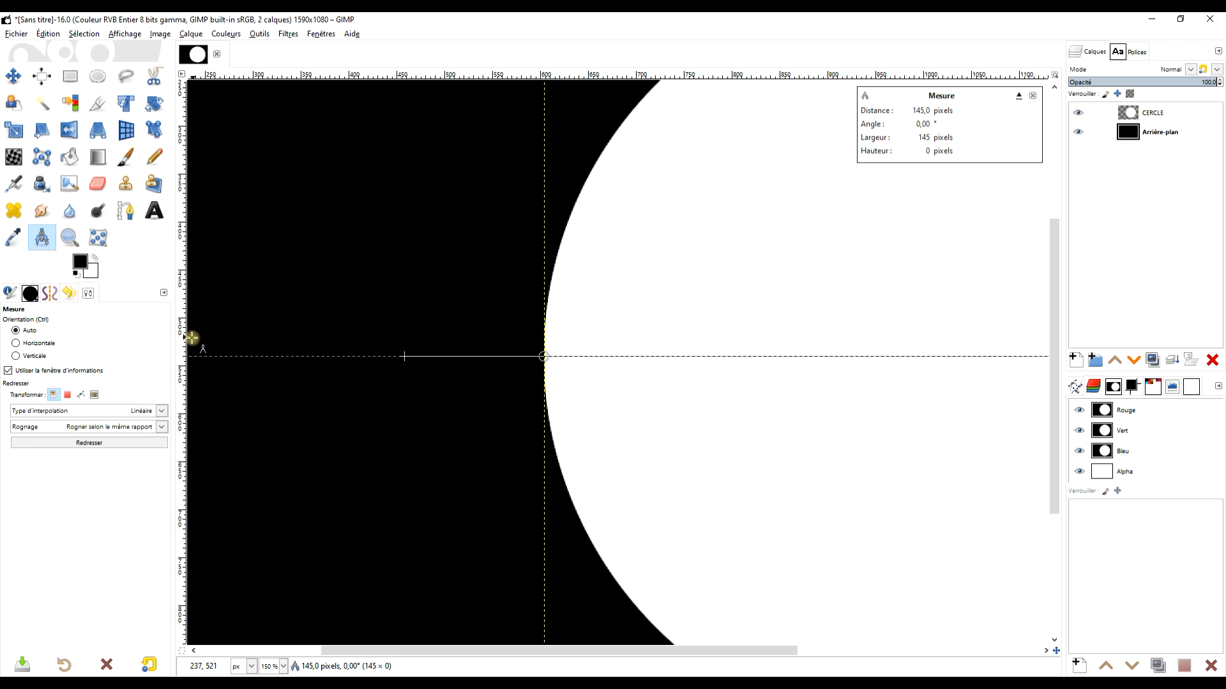
{"action": "left_click_drag", "start_coordinate": [180, 346], "coordinate": [404, 369]}
On the Arrière-plan layer, draw a rectangular selection about 1106 x 121 px from the left vertical guide across the circle past the black area's right edge
{"action": "scroll", "coordinate": [507, 383], "scroll_direction": "down", "scroll_amount": 4}
{"action": "scroll", "coordinate": [507, 383], "scroll_direction": "down", "scroll_amount": 1}
{"action": "scroll", "coordinate": [507, 383], "scroll_direction": "up", "scroll_amount": 1}
{"action": "scroll", "coordinate": [506, 382], "scroll_direction": "up", "scroll_amount": 1}
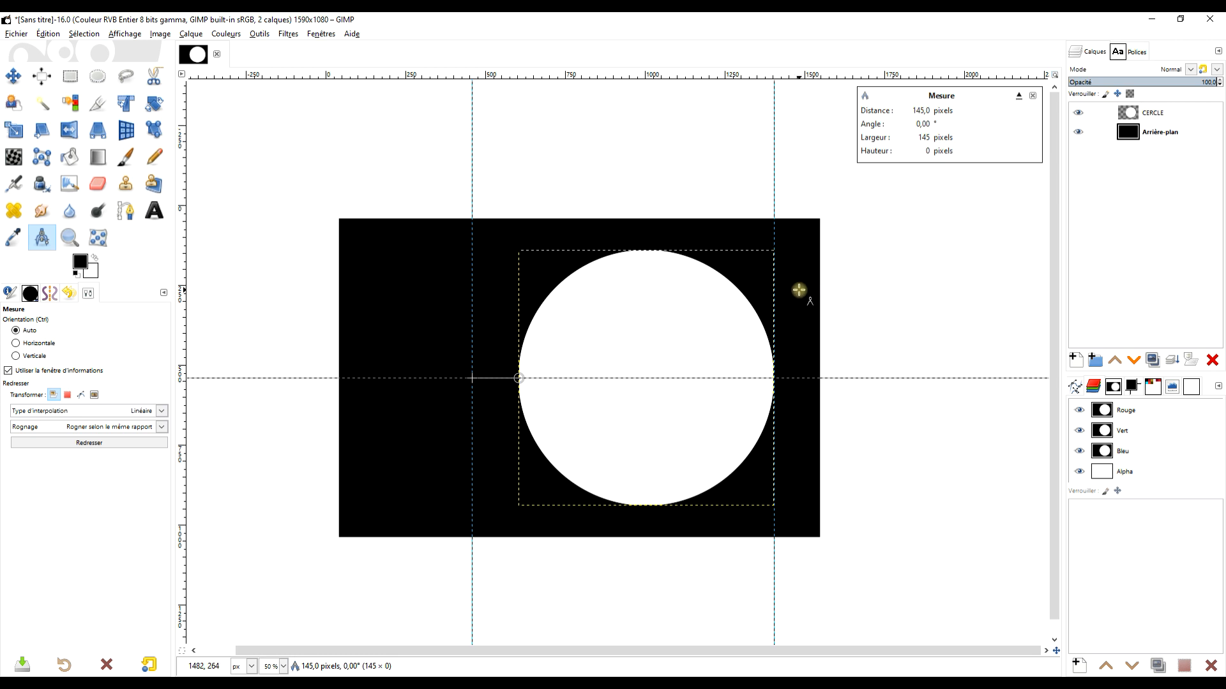
{"action": "left_click", "coordinate": [68, 77]}
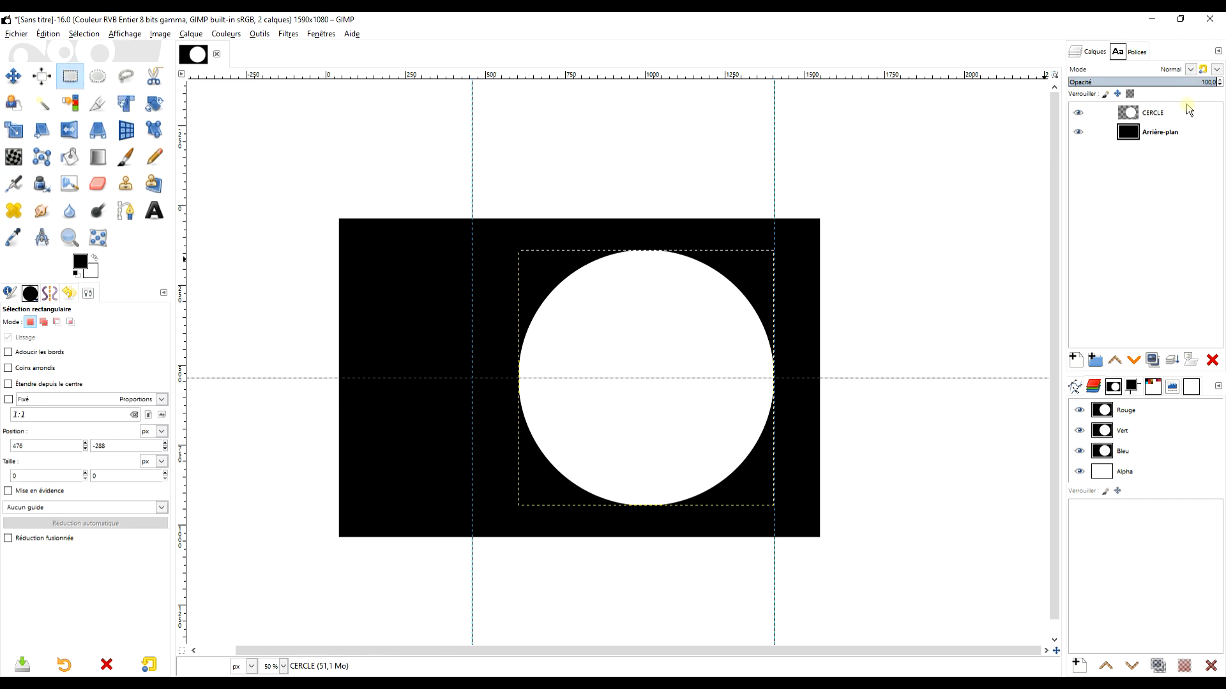
{"action": "left_click", "coordinate": [1138, 134]}
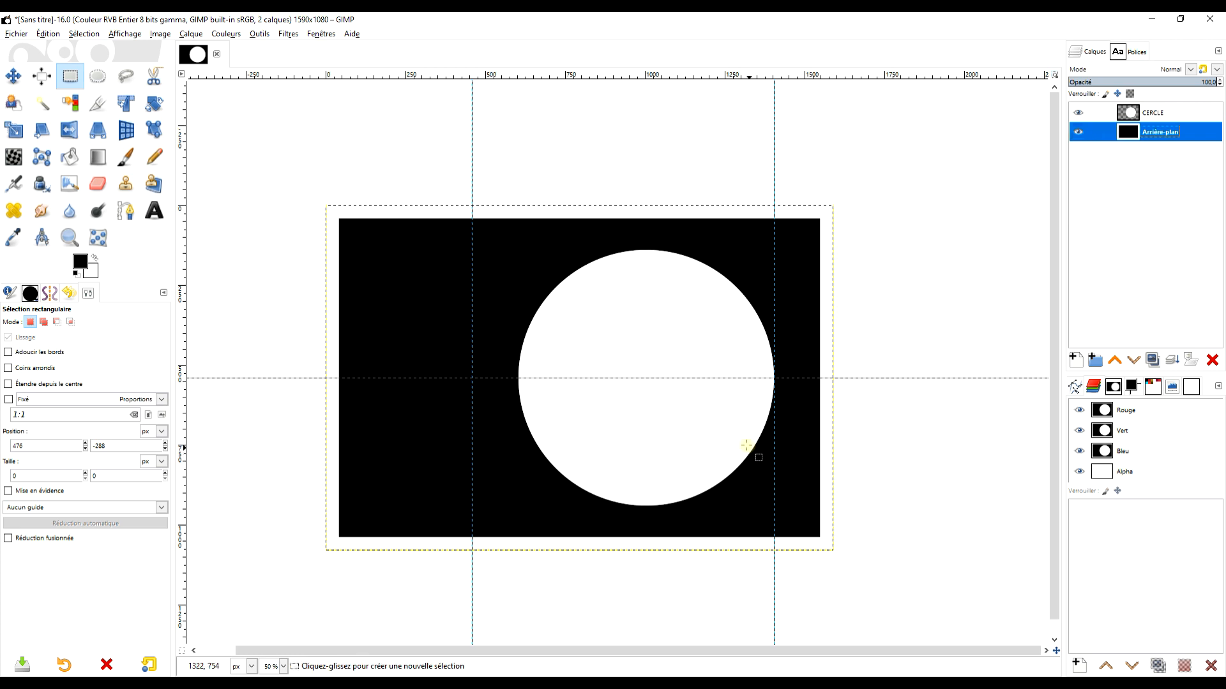
{"action": "scroll", "coordinate": [564, 392], "scroll_direction": "up", "scroll_amount": 4, "text": "ctrl"}
{"action": "scroll", "coordinate": [830, 431], "scroll_direction": "down", "scroll_amount": 3, "text": "ctrl"}
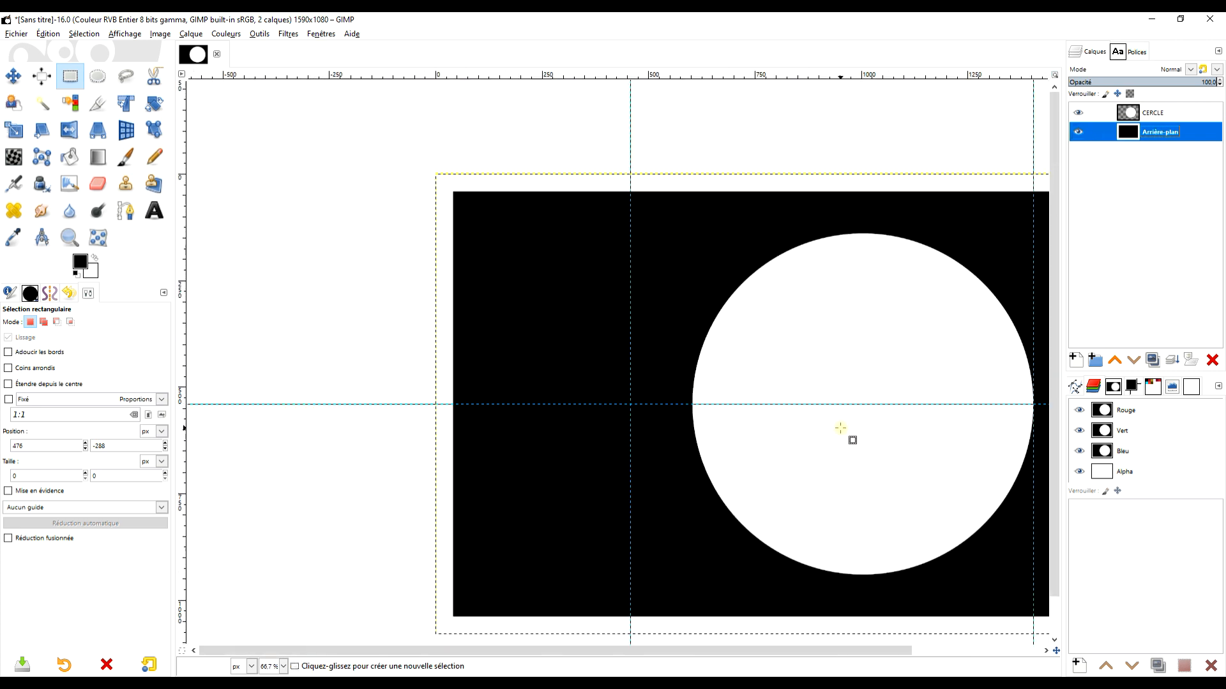
{"action": "scroll", "coordinate": [870, 431], "scroll_direction": "up", "scroll_amount": 3, "text": "ctrl"}
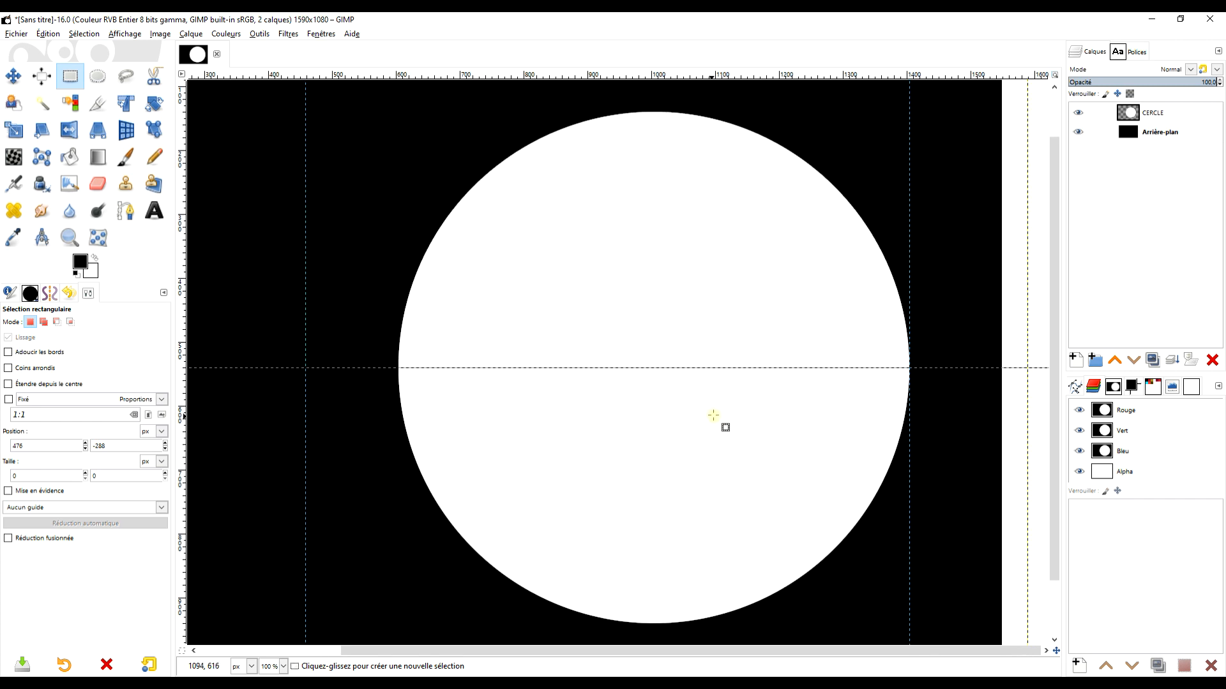
{"action": "left_click_drag", "start_coordinate": [301, 310], "coordinate": [1006, 387]}
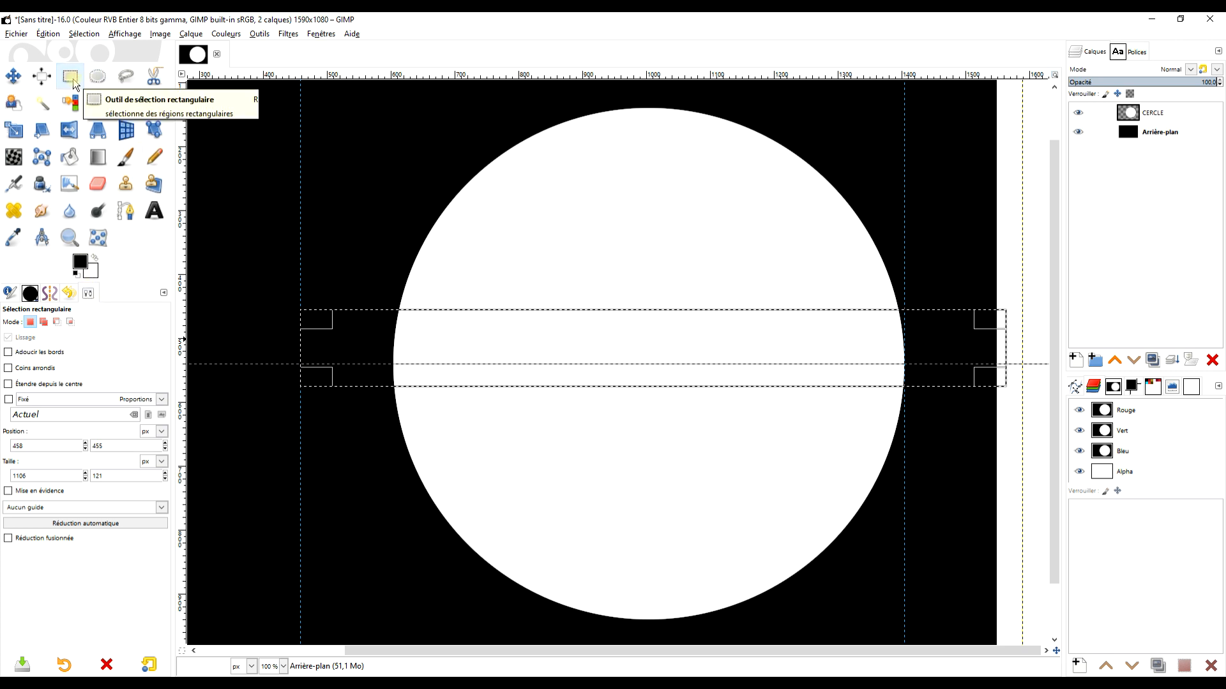
Set the selection's height to 40 px and centre it vertically on the horizontal guide
{"action": "double_click", "coordinate": [110, 477]}
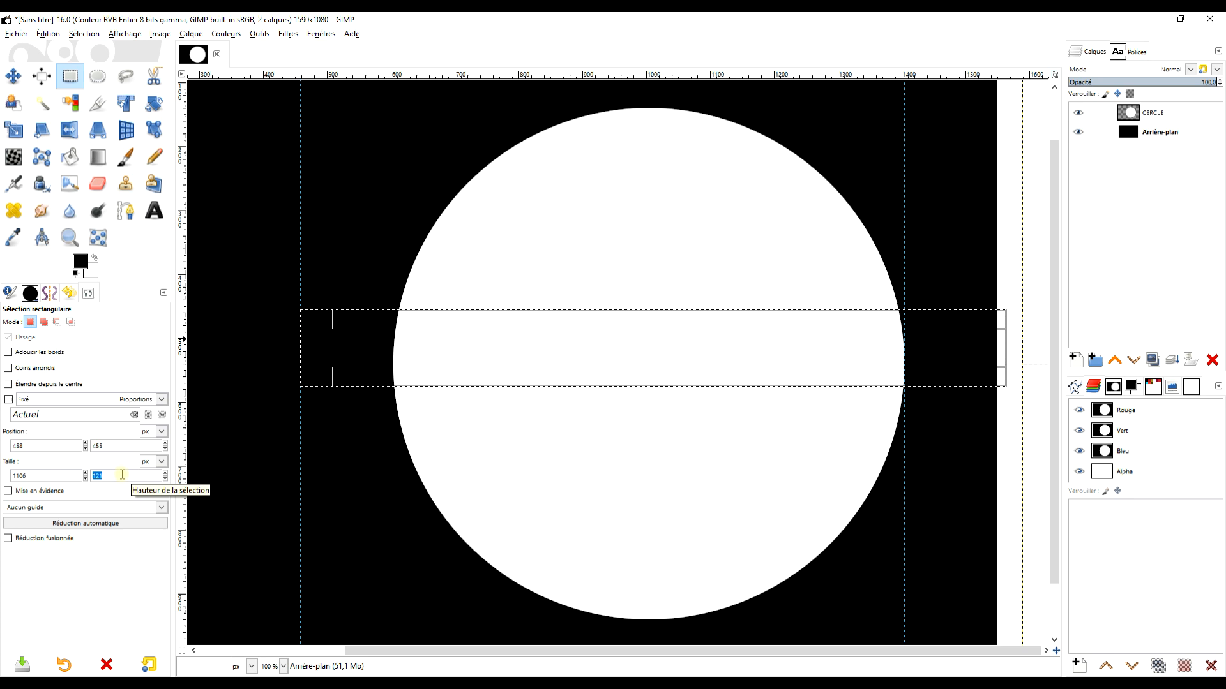
{"action": "type", "text": "40"}
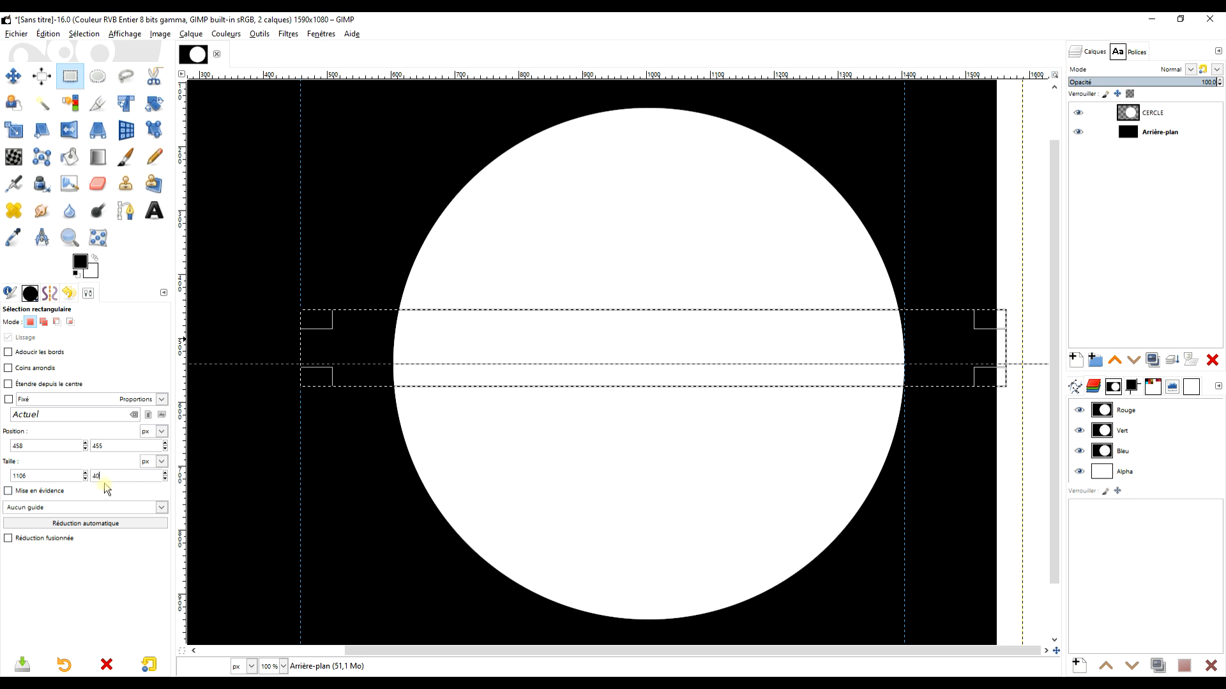
{"action": "key", "text": "Return"}
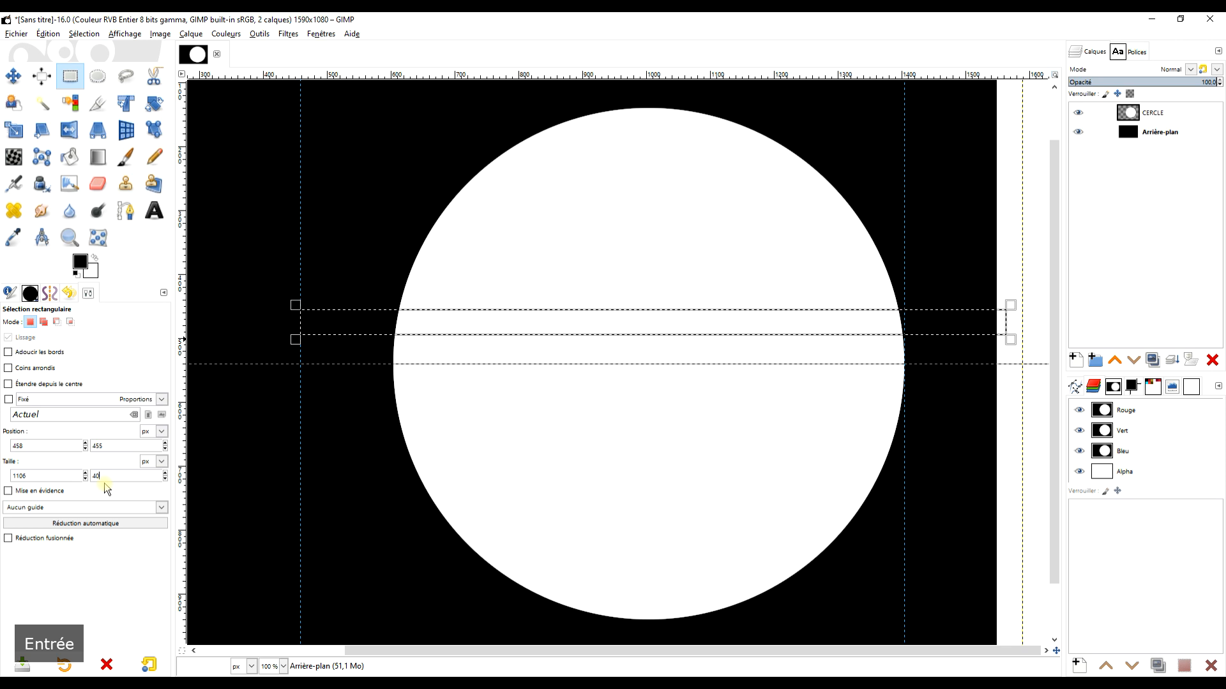
{"action": "key", "text": "2"}
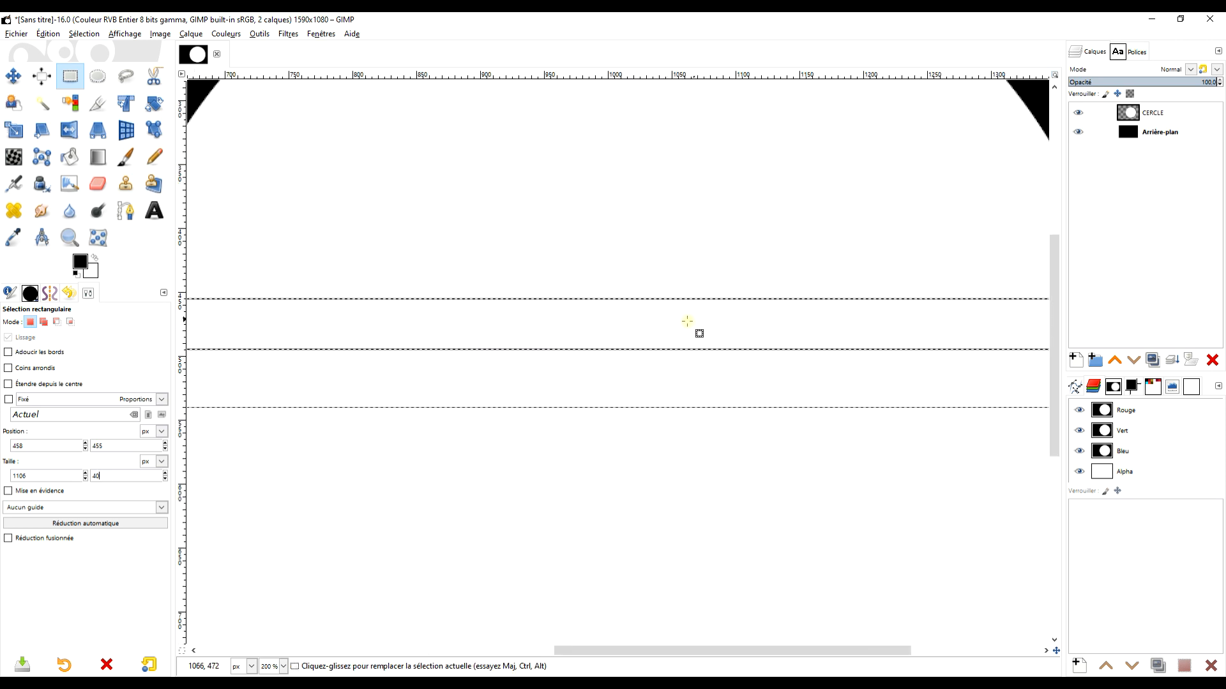
{"action": "left_click_drag", "start_coordinate": [683, 320], "coordinate": [679, 405]}
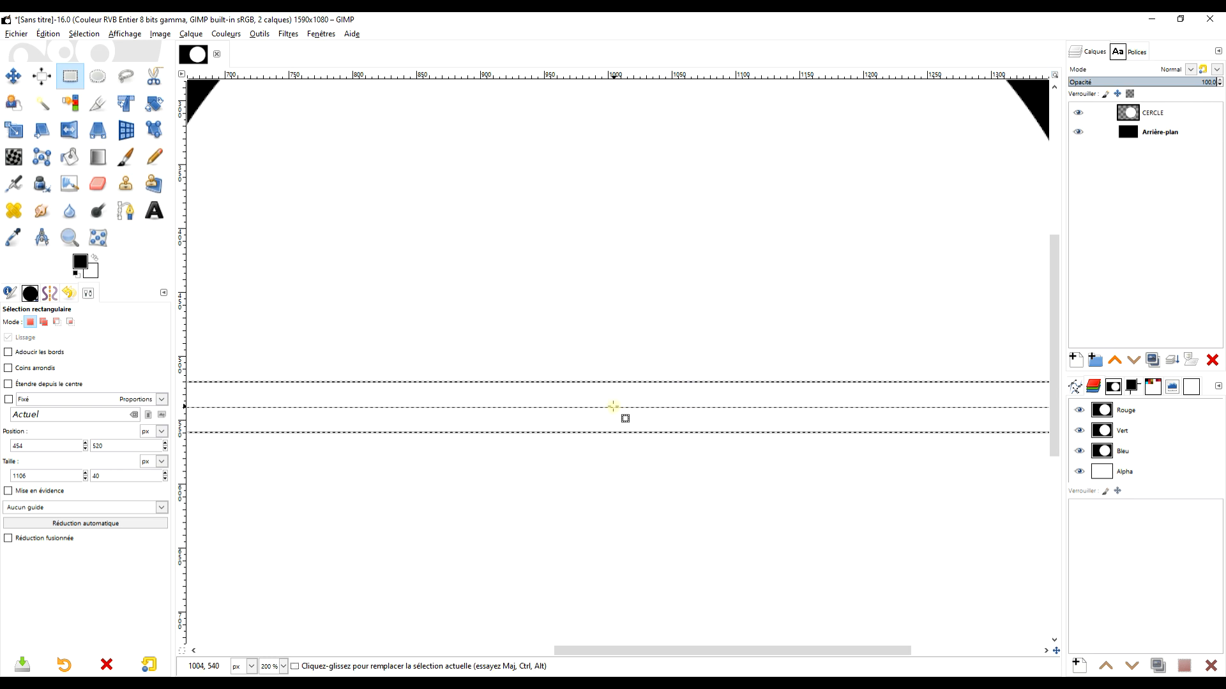
{"action": "scroll", "coordinate": [613, 408], "scroll_direction": "down", "scroll_amount": 4, "text": "ctrl"}
{"action": "scroll", "coordinate": [612, 412], "scroll_direction": "up", "scroll_amount": 1, "text": "ctrl"}
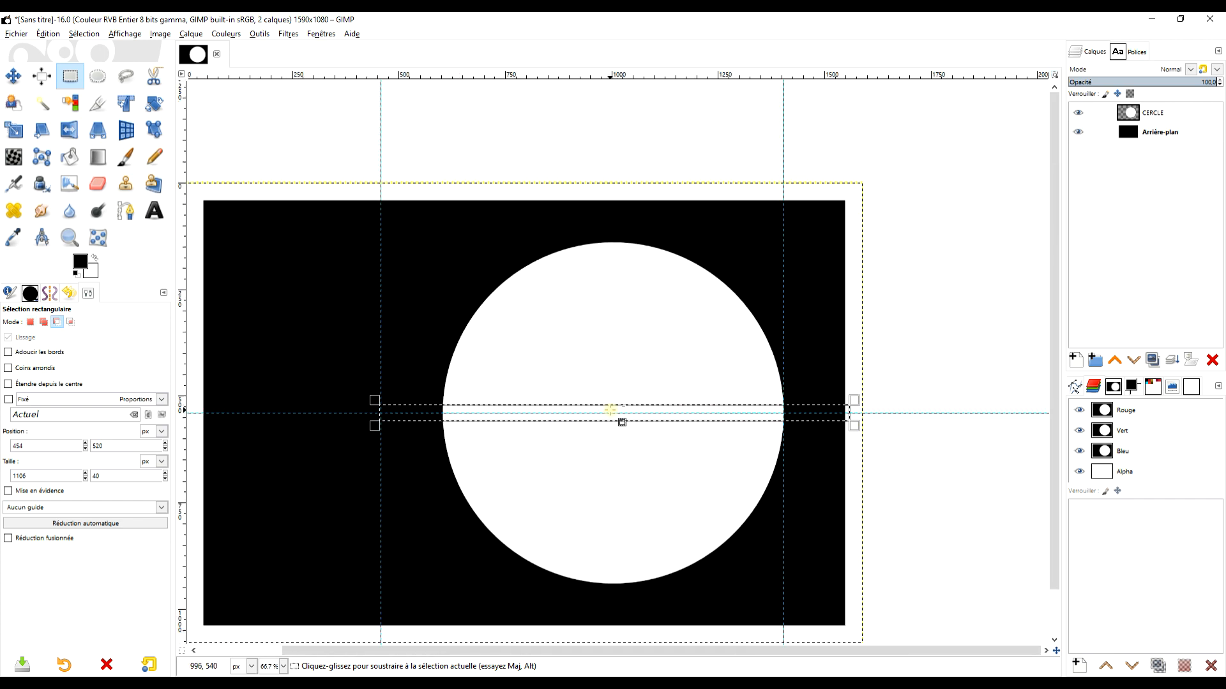
{"action": "left_click", "coordinate": [124, 34]}
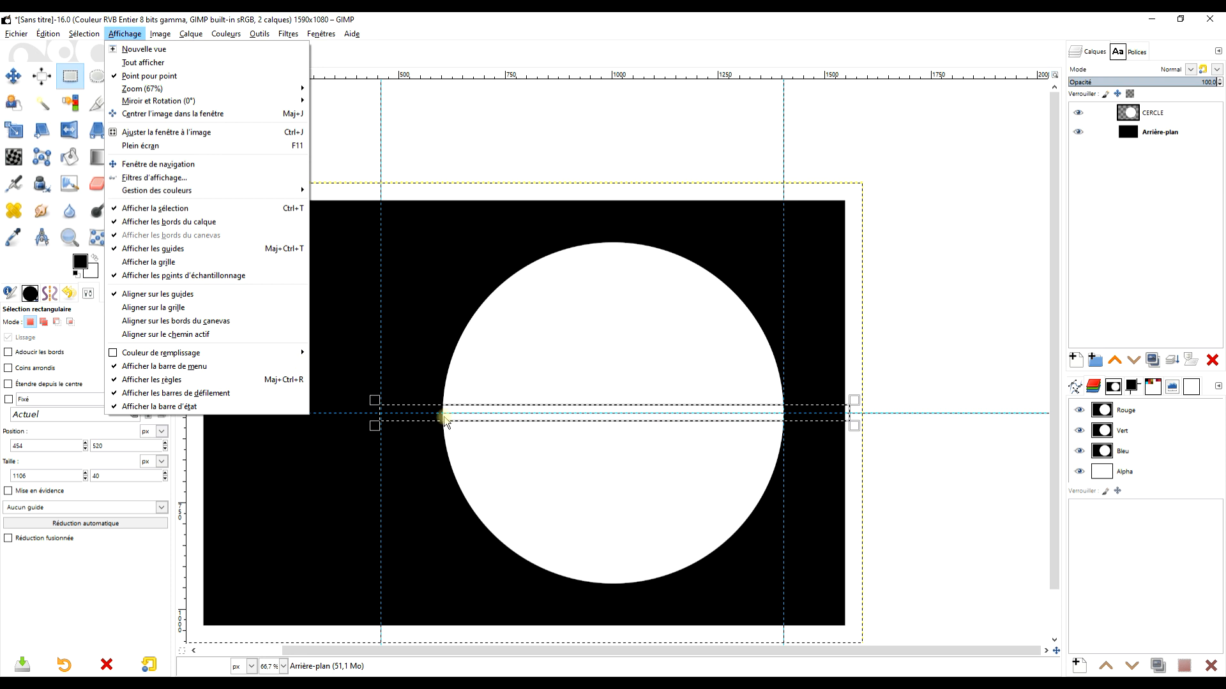
{"action": "left_click", "coordinate": [581, 48]}
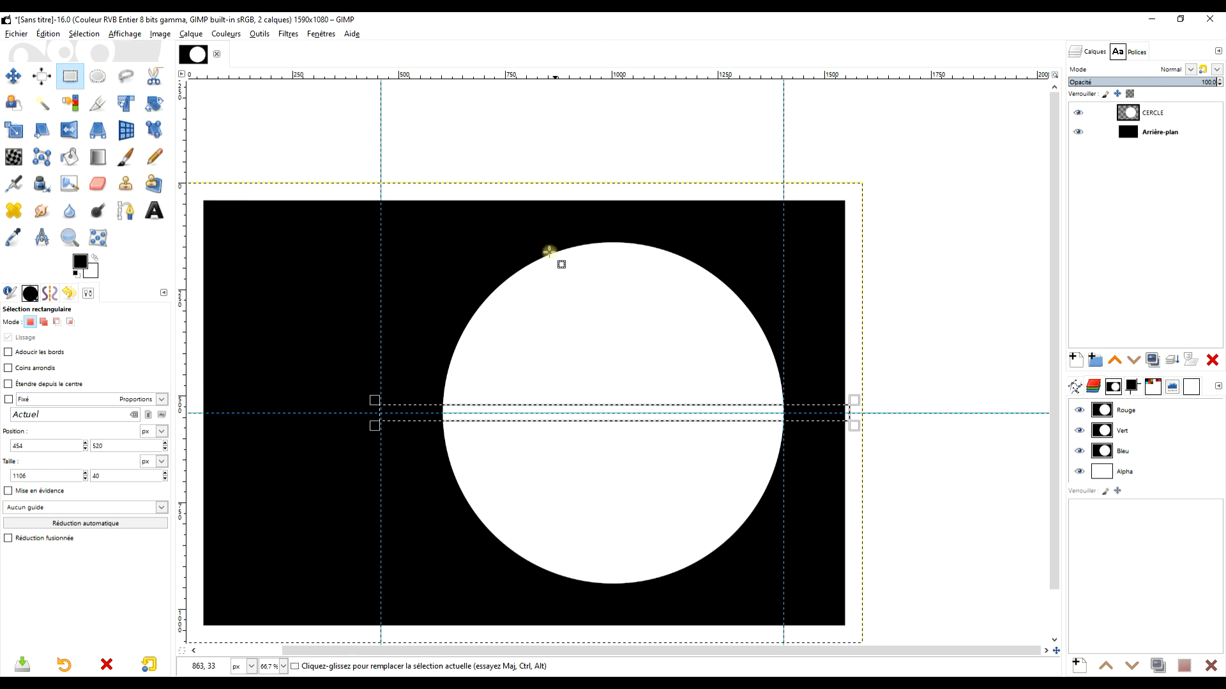
Fill the horizontal bar selection with the white background colour
{"action": "scroll", "coordinate": [498, 424], "scroll_direction": "up", "scroll_amount": 3, "text": "ctrl"}
{"action": "scroll", "coordinate": [504, 412], "scroll_direction": "down", "scroll_amount": 3, "text": "ctrl"}
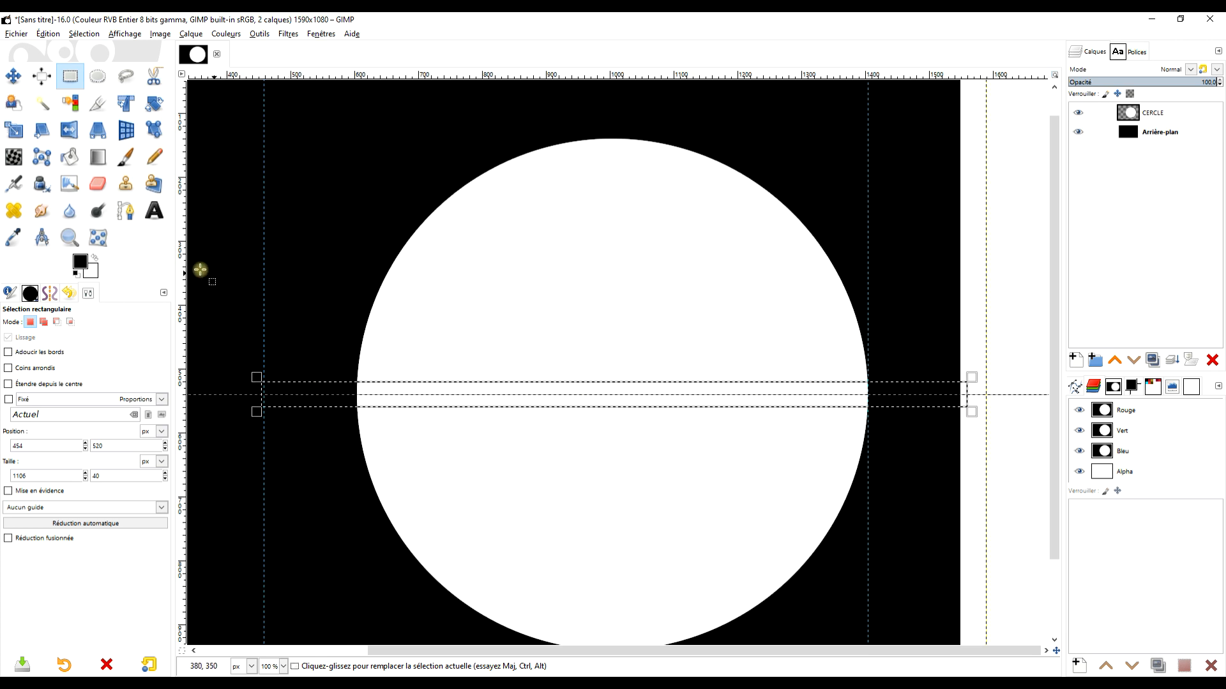
{"action": "left_click_drag", "start_coordinate": [92, 272], "coordinate": [502, 398]}
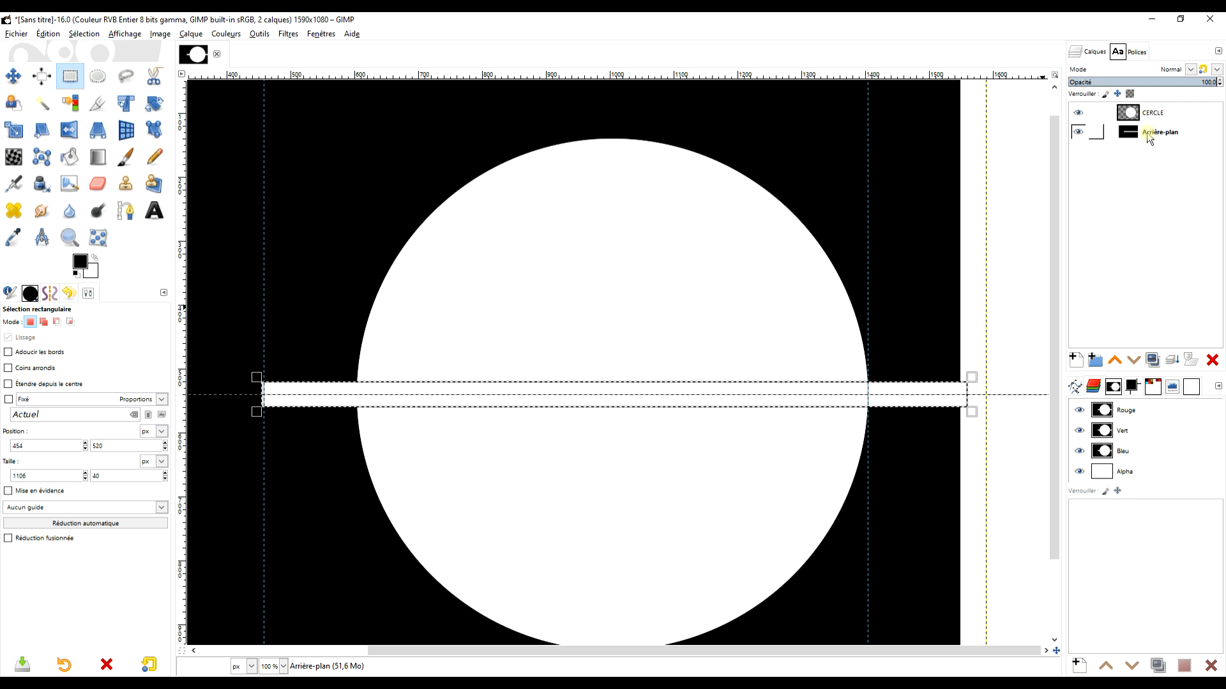
Copy the selected bar from the Arrière-plan layer and paste it as a floating selection
{"action": "left_click", "coordinate": [1147, 132]}
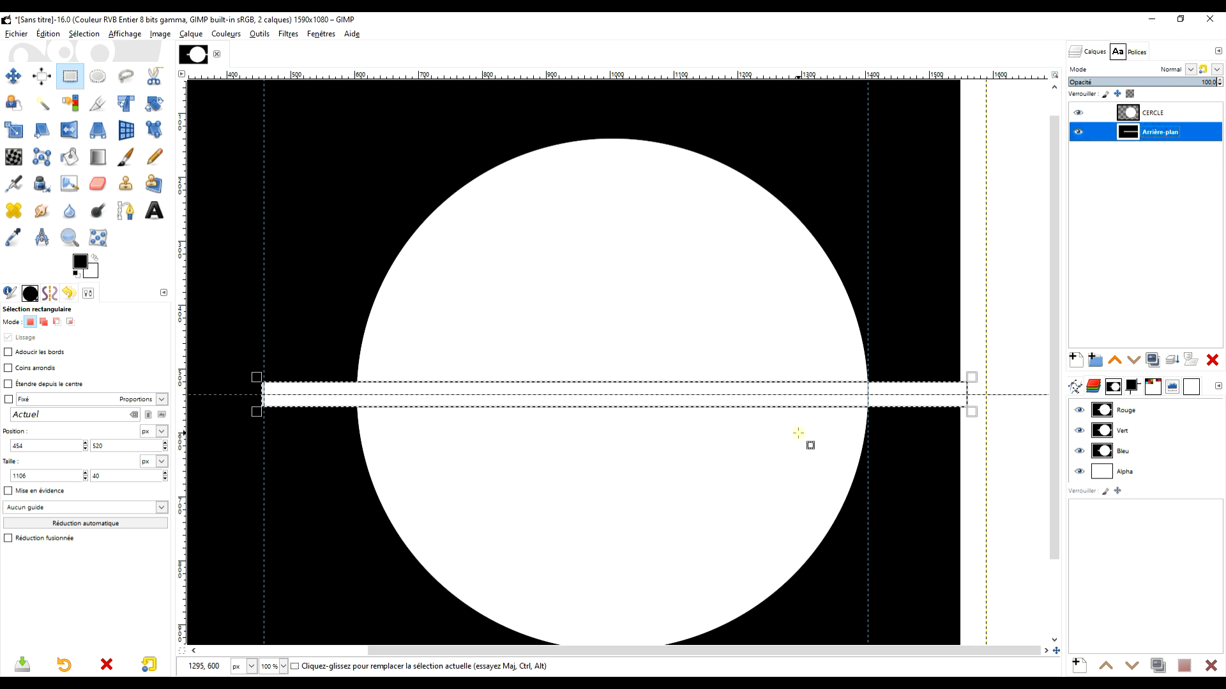
{"action": "left_click", "coordinate": [48, 34]}
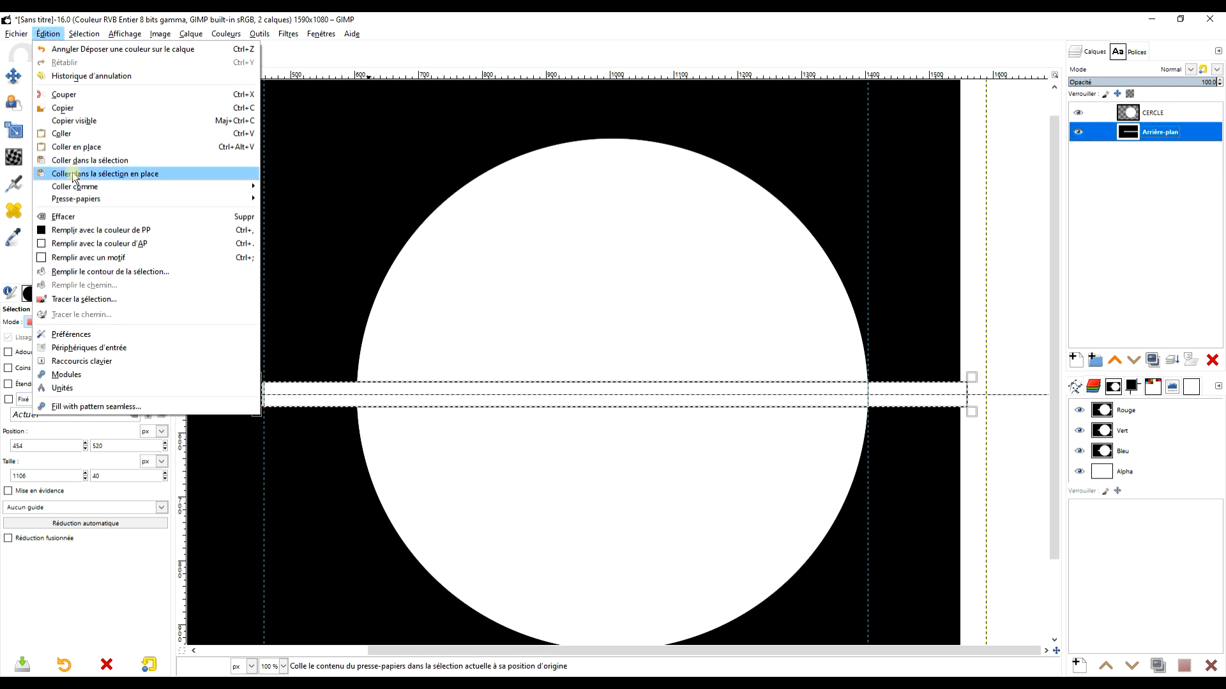
{"action": "left_click", "coordinate": [74, 109]}
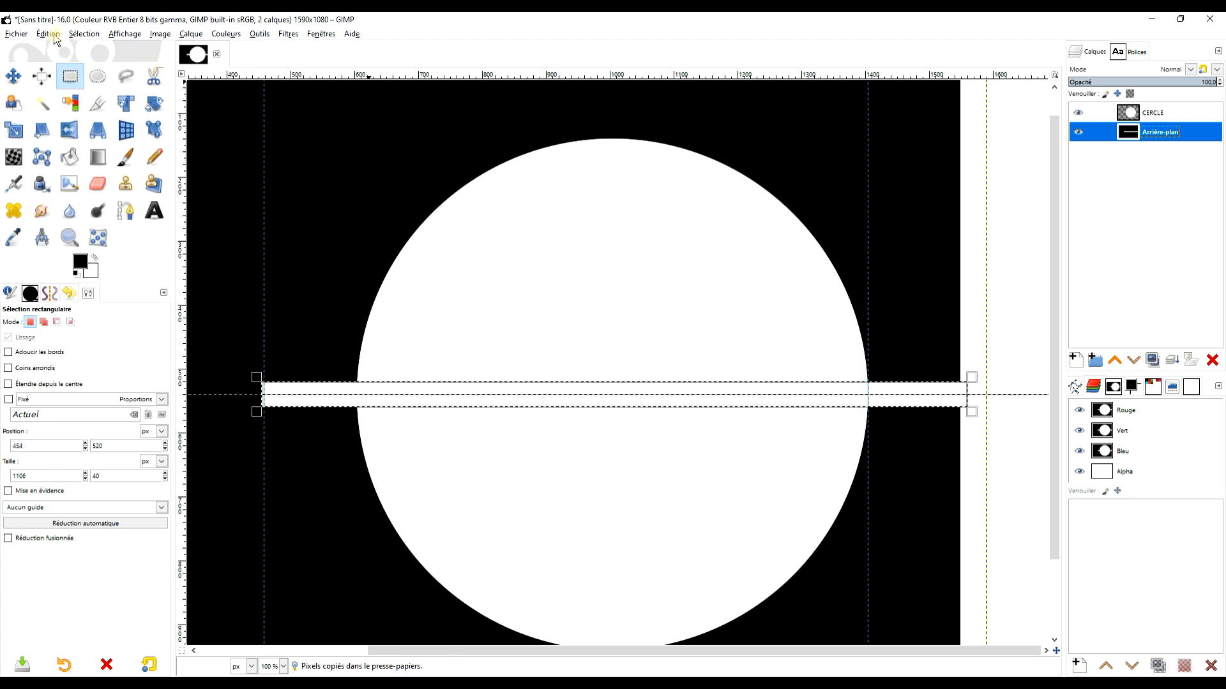
{"action": "left_click", "coordinate": [54, 35]}
{"action": "left_click", "coordinate": [77, 143]}
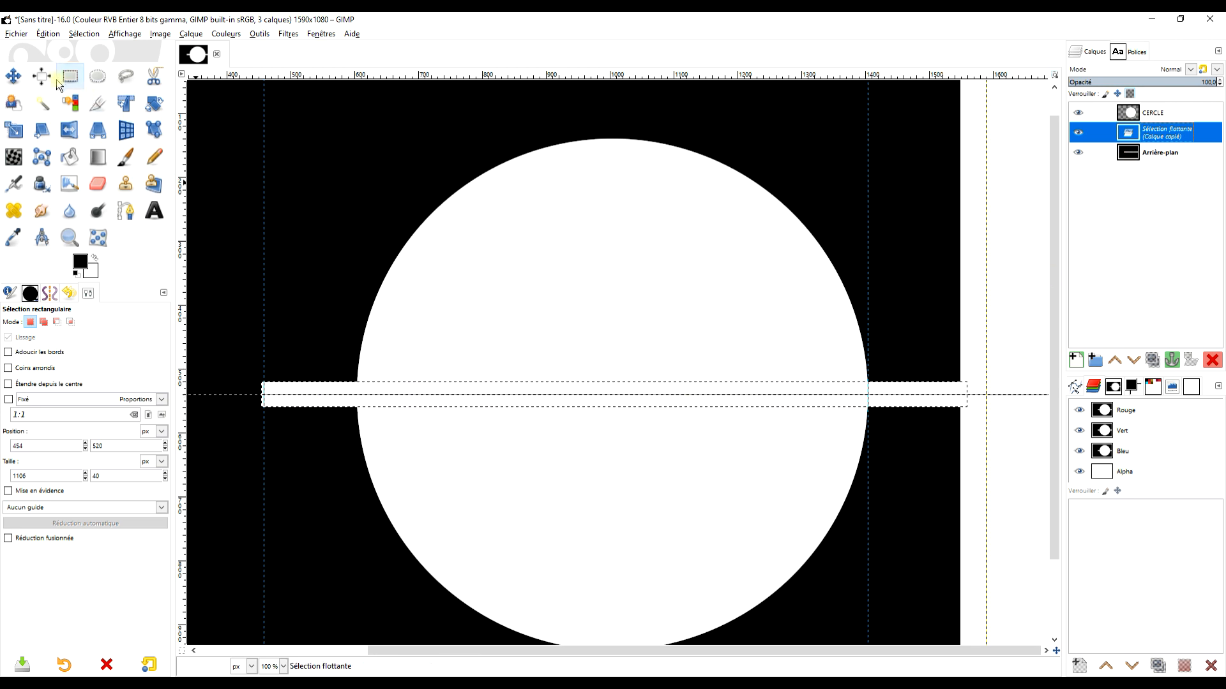
Rotate the pasted bar by -90° about its centre and anchor the floating selection to the Arrière-plan layer
{"action": "left_click", "coordinate": [153, 105]}
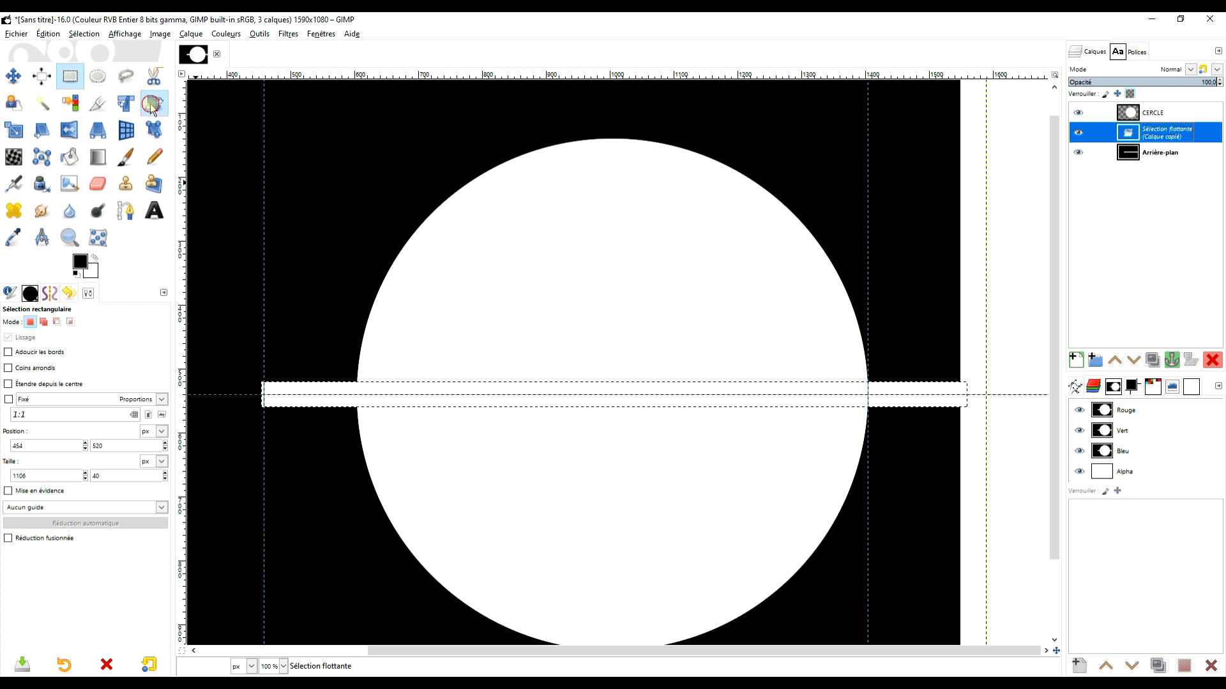
{"action": "left_click", "coordinate": [632, 388]}
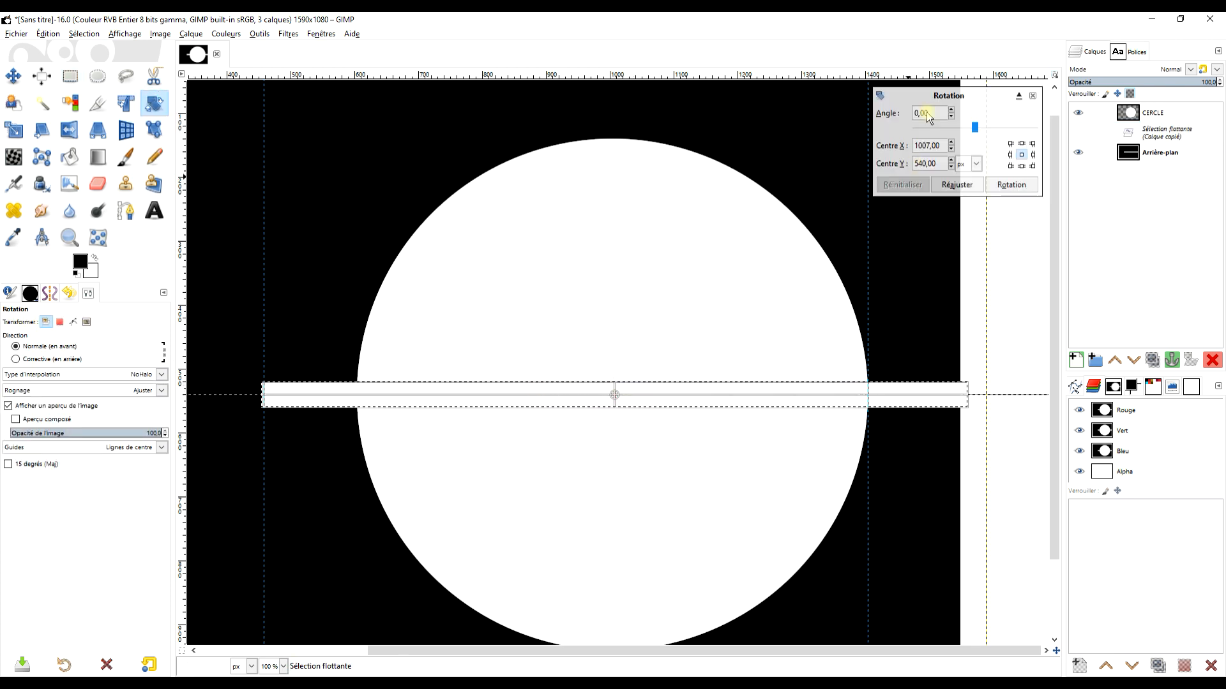
{"action": "left_click_drag", "start_coordinate": [553, 399], "coordinate": [619, 489]}
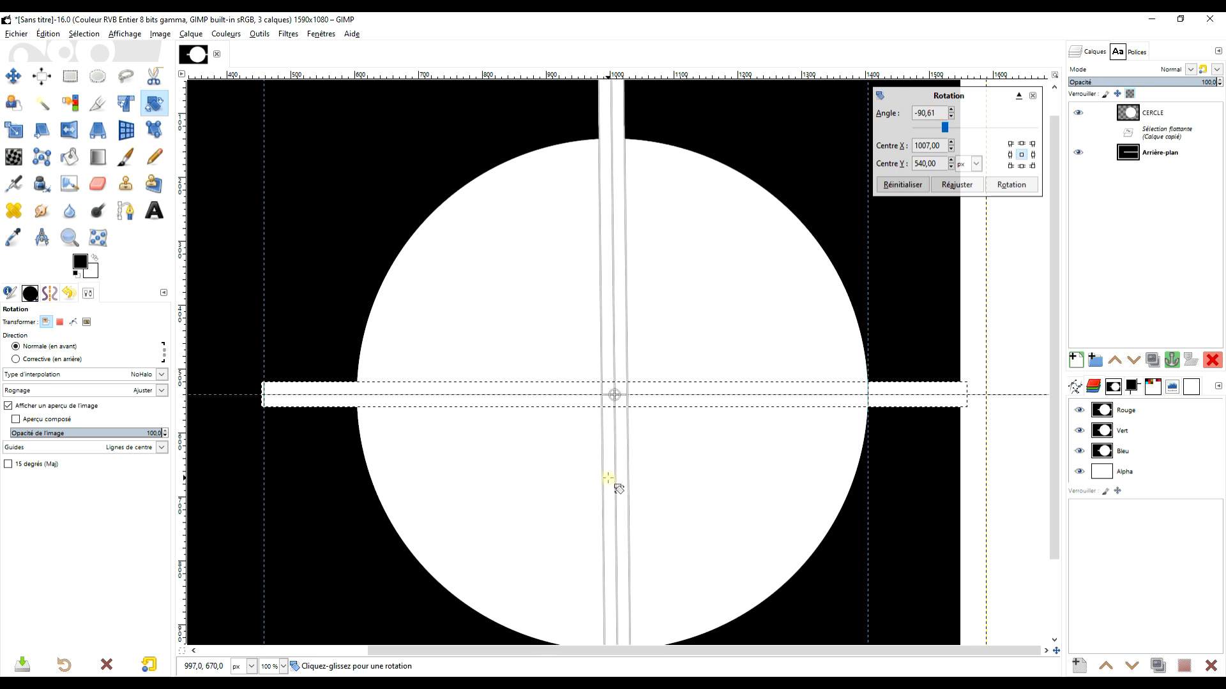
{"action": "triple_click", "coordinate": [935, 113]}
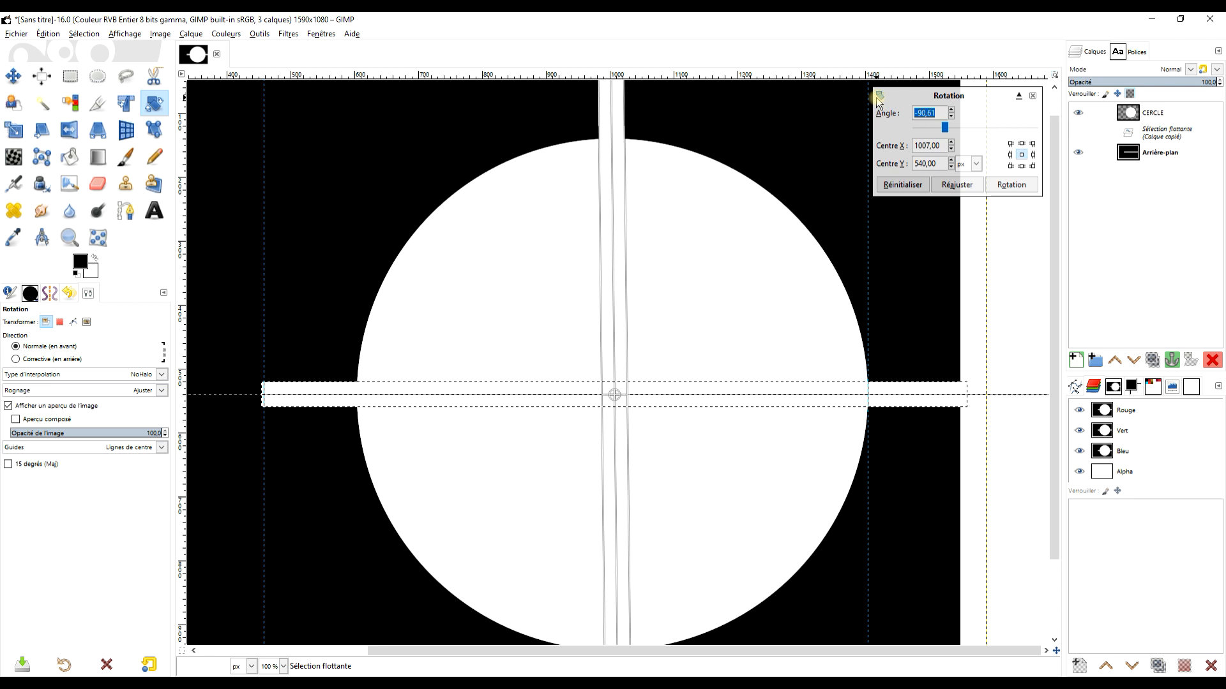
{"action": "type", "text": "-"}
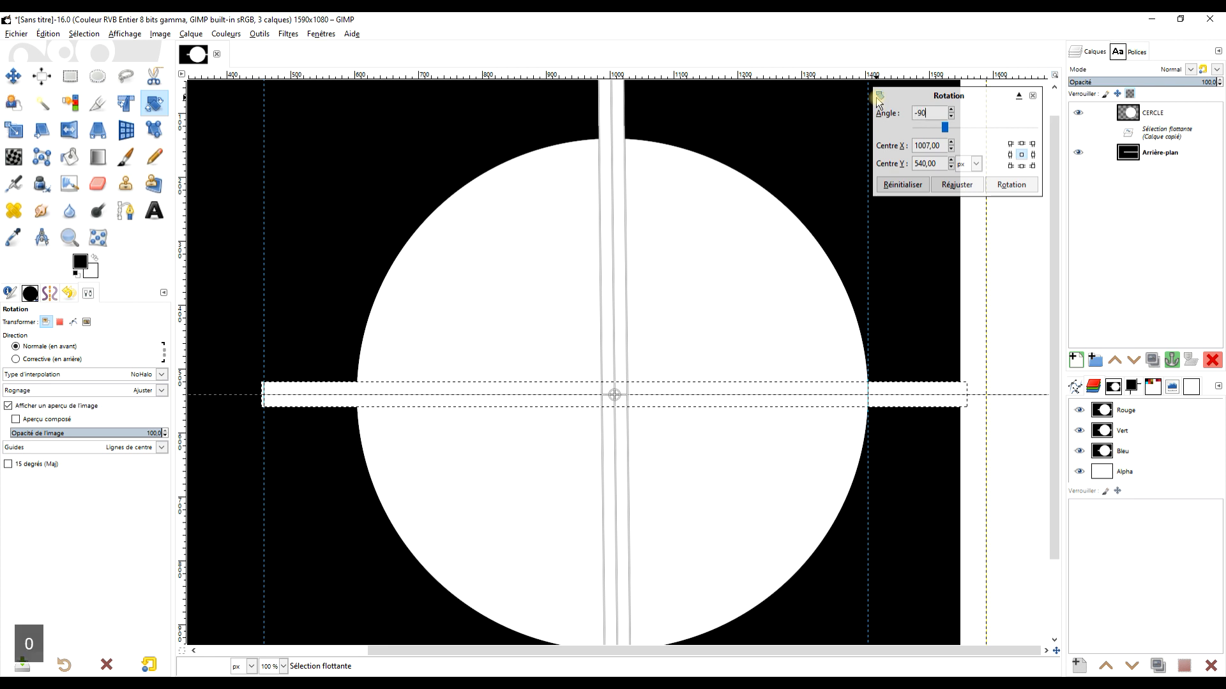
{"action": "key", "text": "Return"}
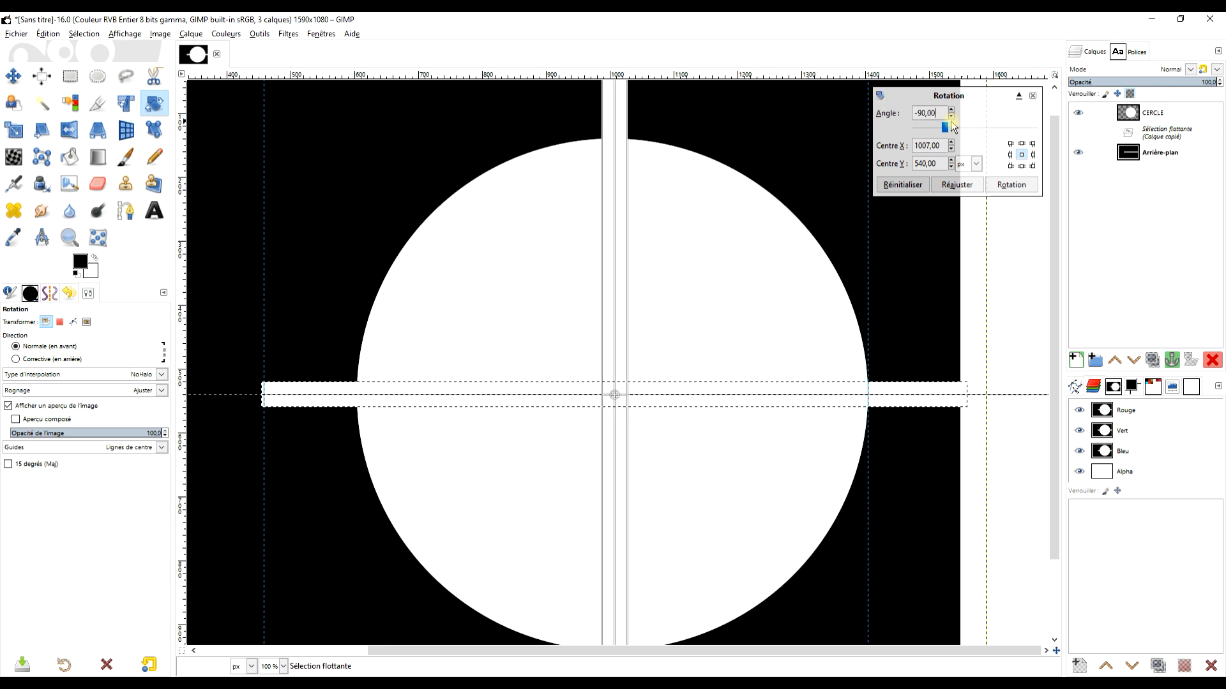
{"action": "left_click", "coordinate": [1003, 185]}
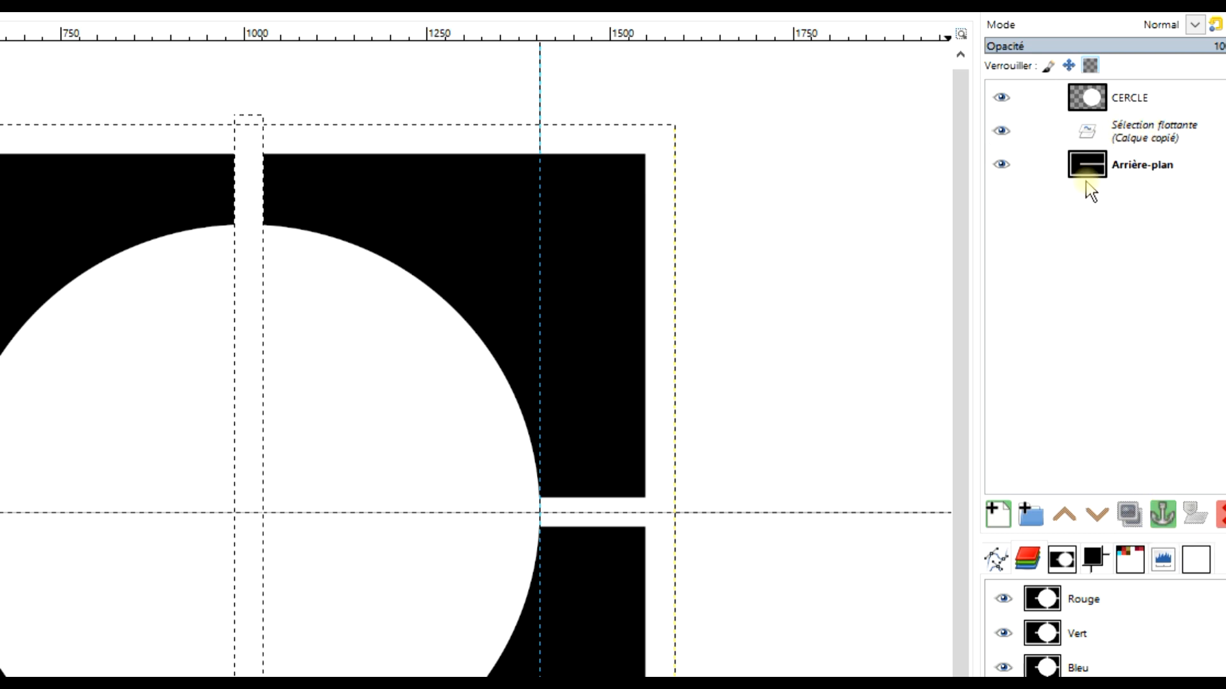
{"action": "left_click", "coordinate": [1161, 519]}
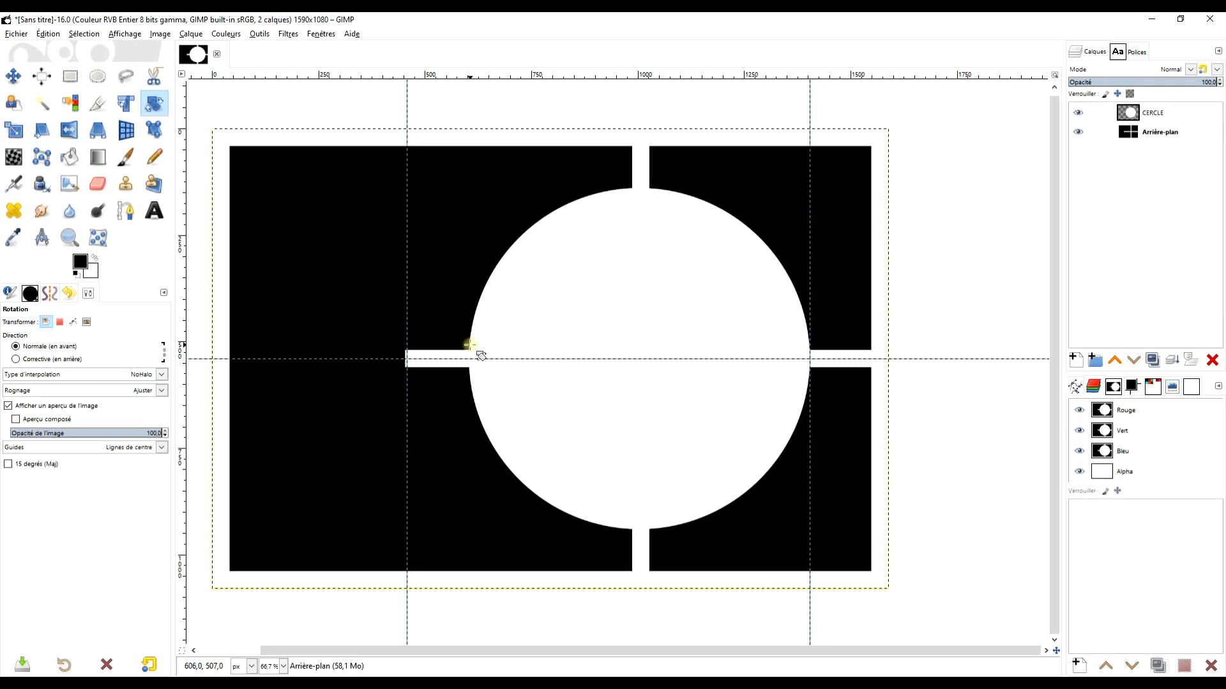
Select a vertical strip 40 px wide and about 1026 px tall along the left vertical guide and fill it with white
{"action": "left_click_drag", "start_coordinate": [469, 345], "coordinate": [526, 329]}
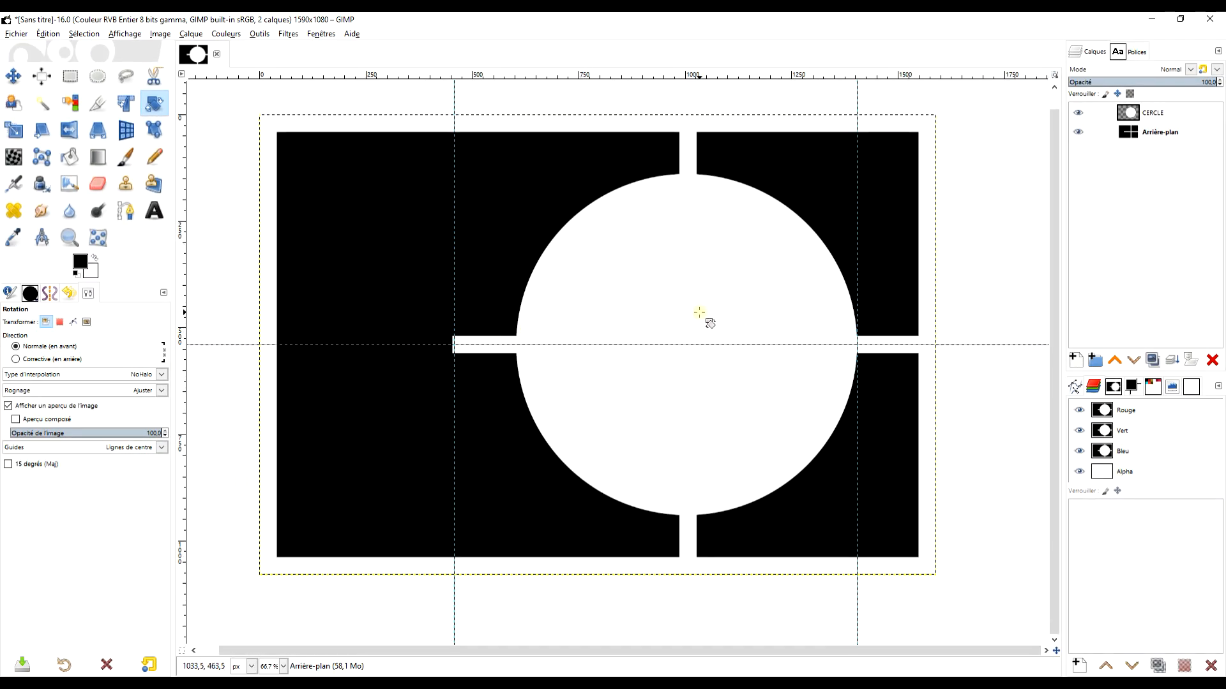
{"action": "left_click_drag", "start_coordinate": [699, 313], "coordinate": [689, 296]}
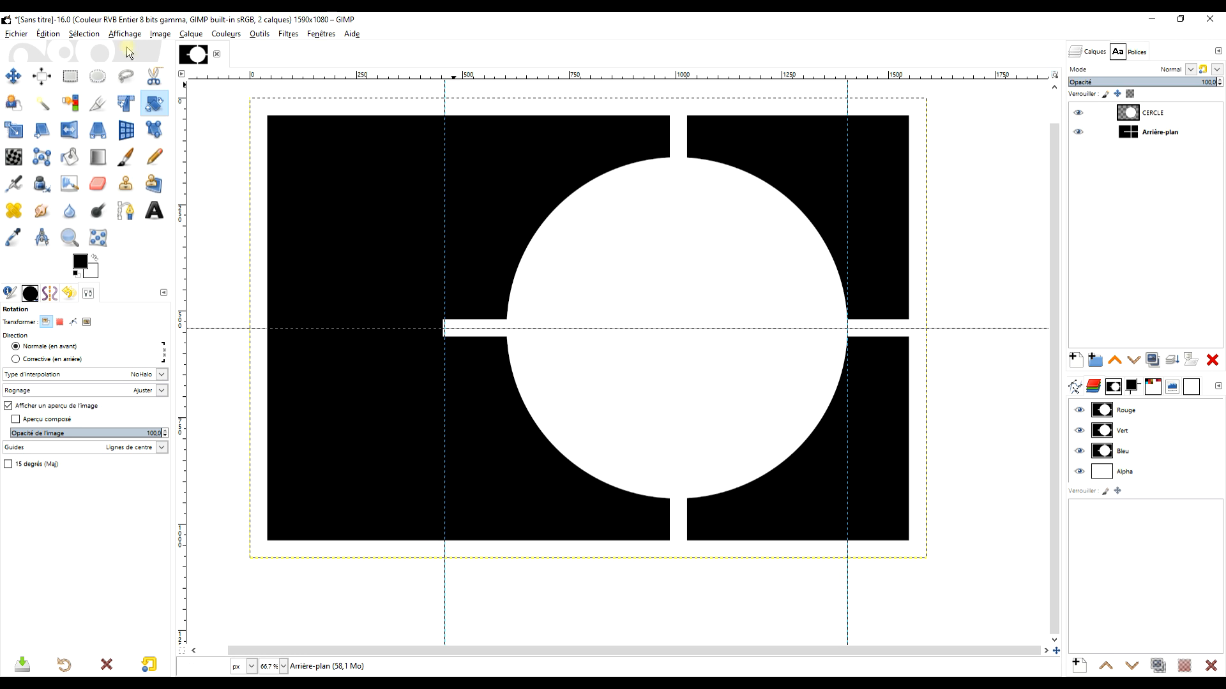
{"action": "left_click", "coordinate": [69, 79]}
{"action": "left_click_drag", "start_coordinate": [429, 108], "coordinate": [445, 546]}
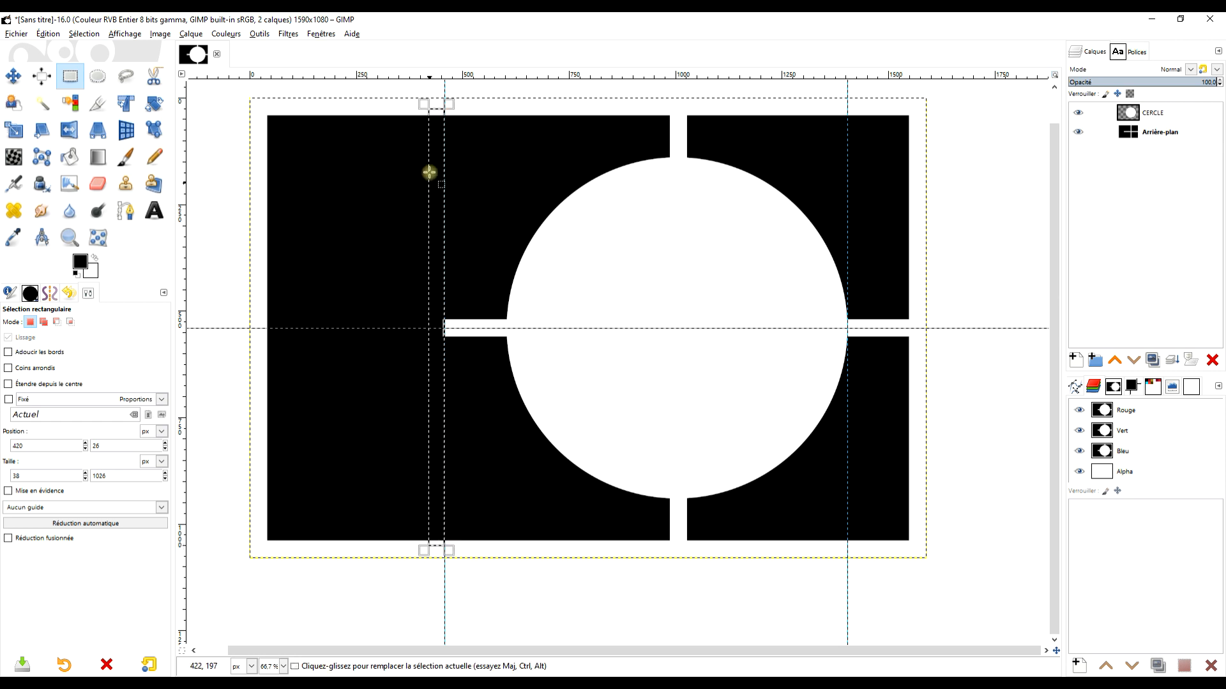
{"action": "double_click", "coordinate": [44, 477]}
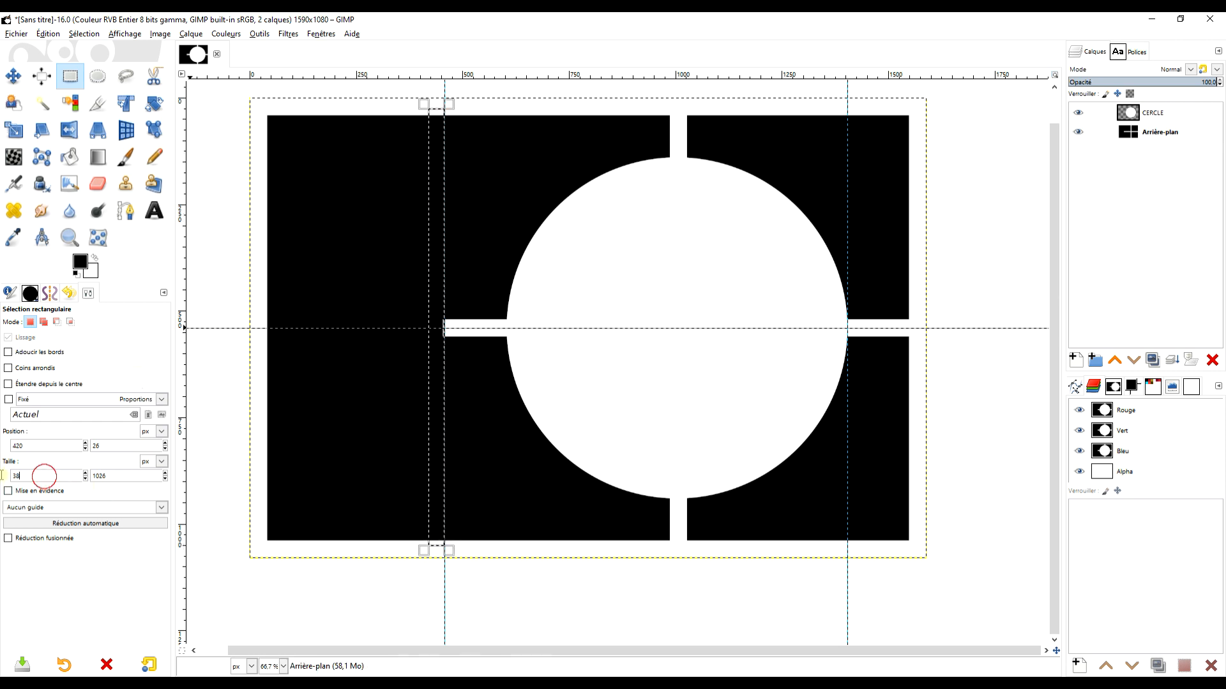
{"action": "type", "text": "40"}
{"action": "key", "text": "Return"}
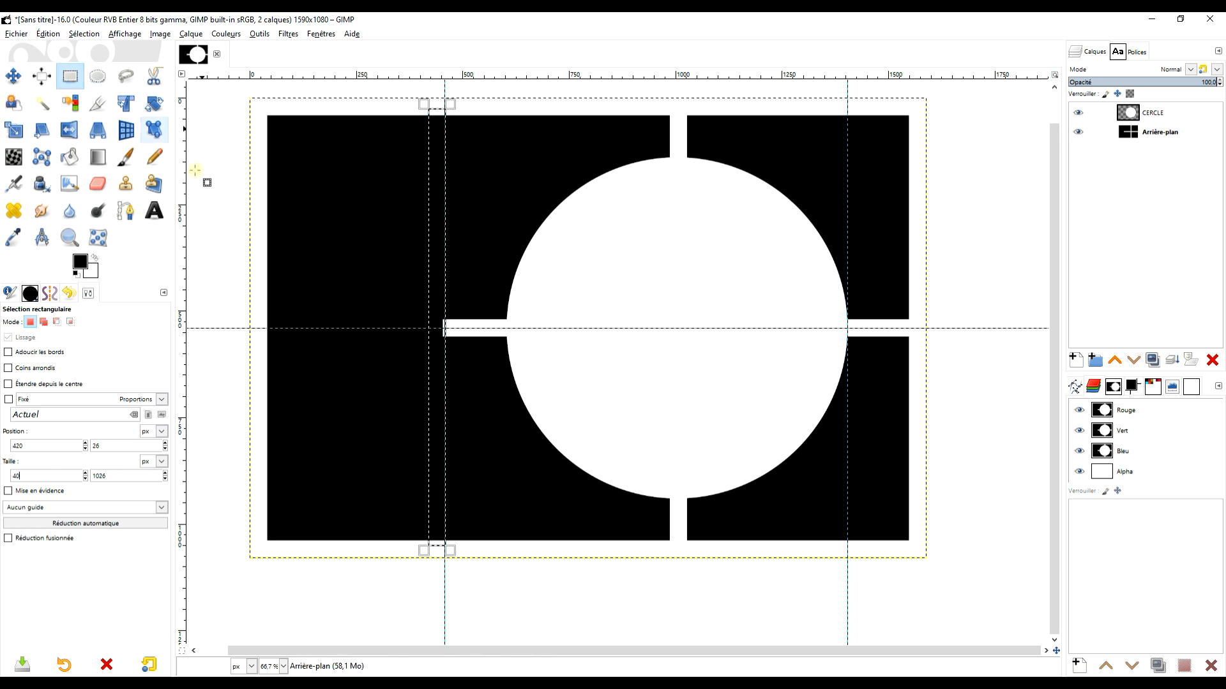
{"action": "left_click", "coordinate": [108, 476]}
{"action": "left_click_drag", "start_coordinate": [427, 262], "coordinate": [439, 241]}
Remove all guides from the image
{"action": "left_click", "coordinate": [152, 37]}
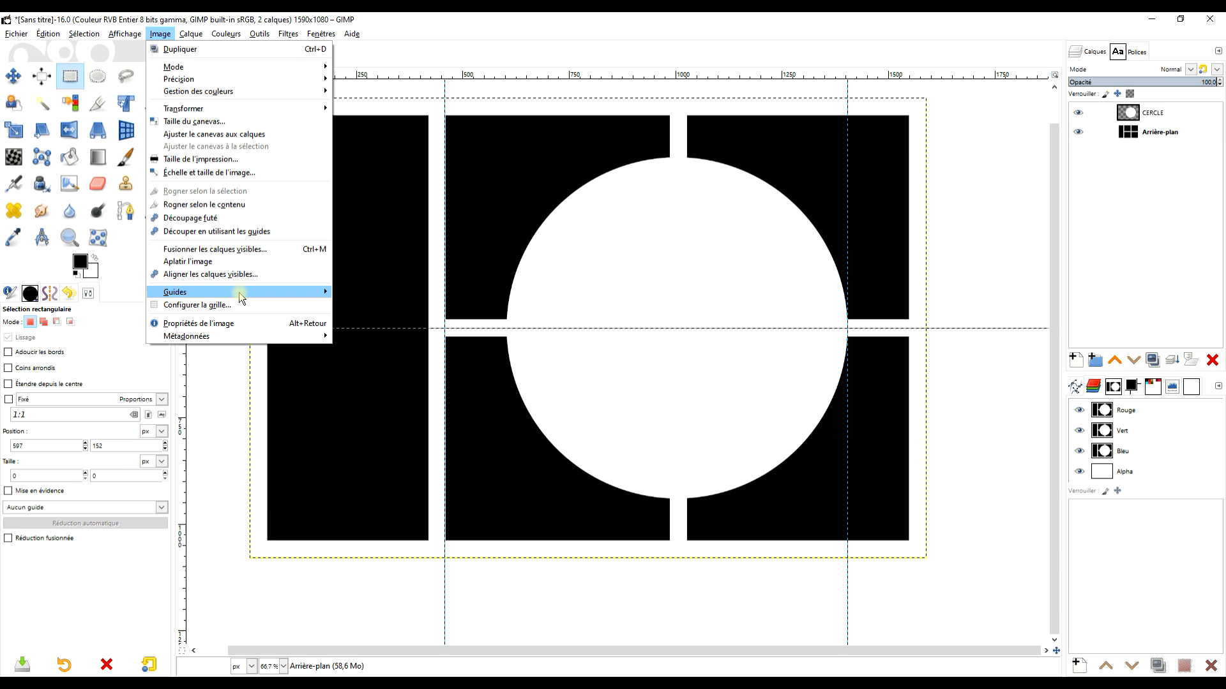
{"action": "mouse_move", "coordinate": [307, 292]}
{"action": "left_click", "coordinate": [411, 294]}
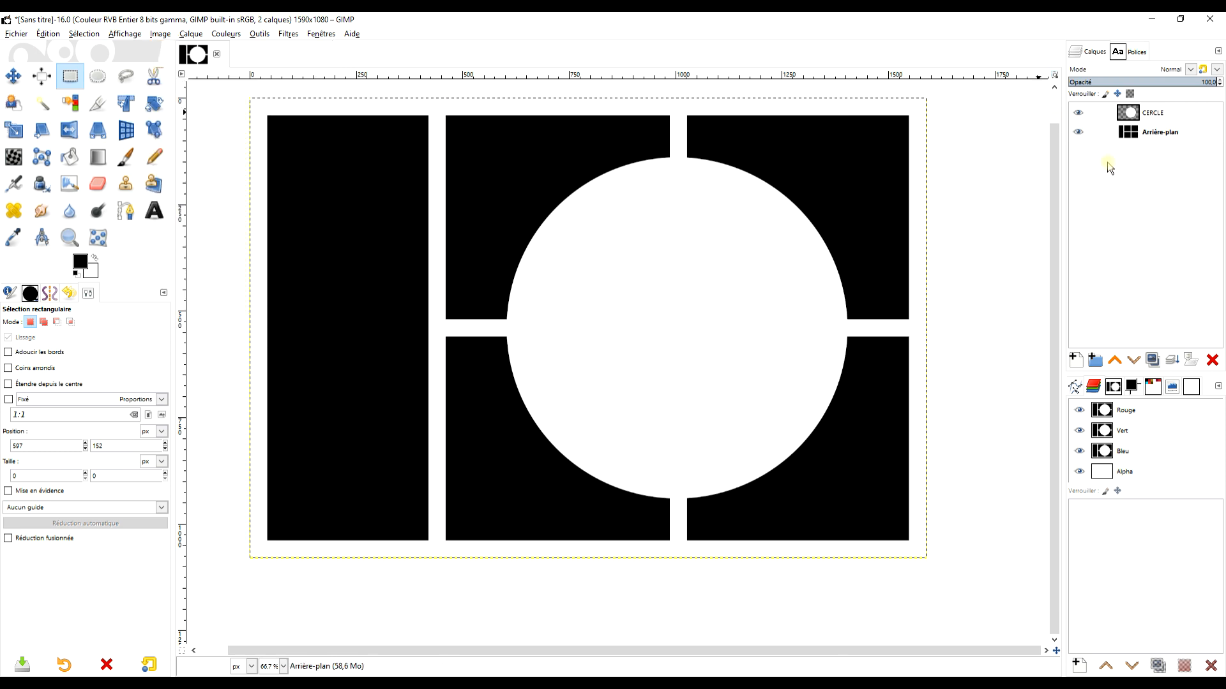
Convert the CERCLE layer's alpha channel to a selection
{"action": "left_click", "coordinate": [1164, 116]}
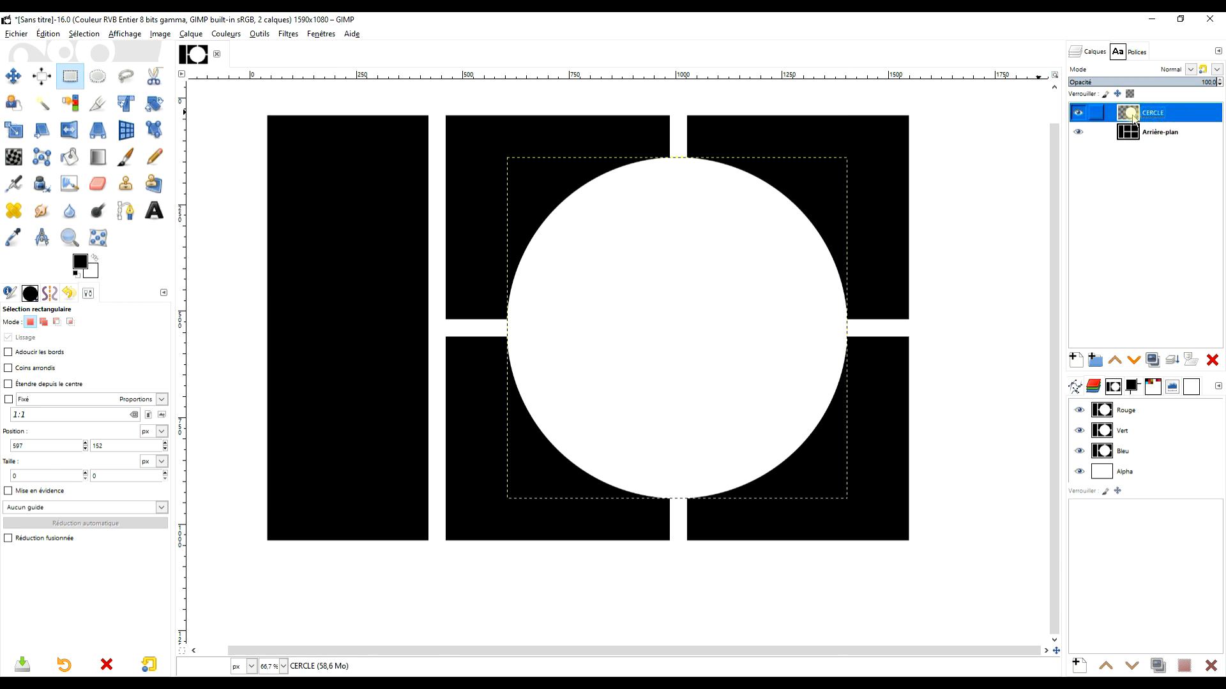
{"action": "left_click", "coordinate": [1078, 113]}
{"action": "left_click", "coordinate": [1078, 113]}
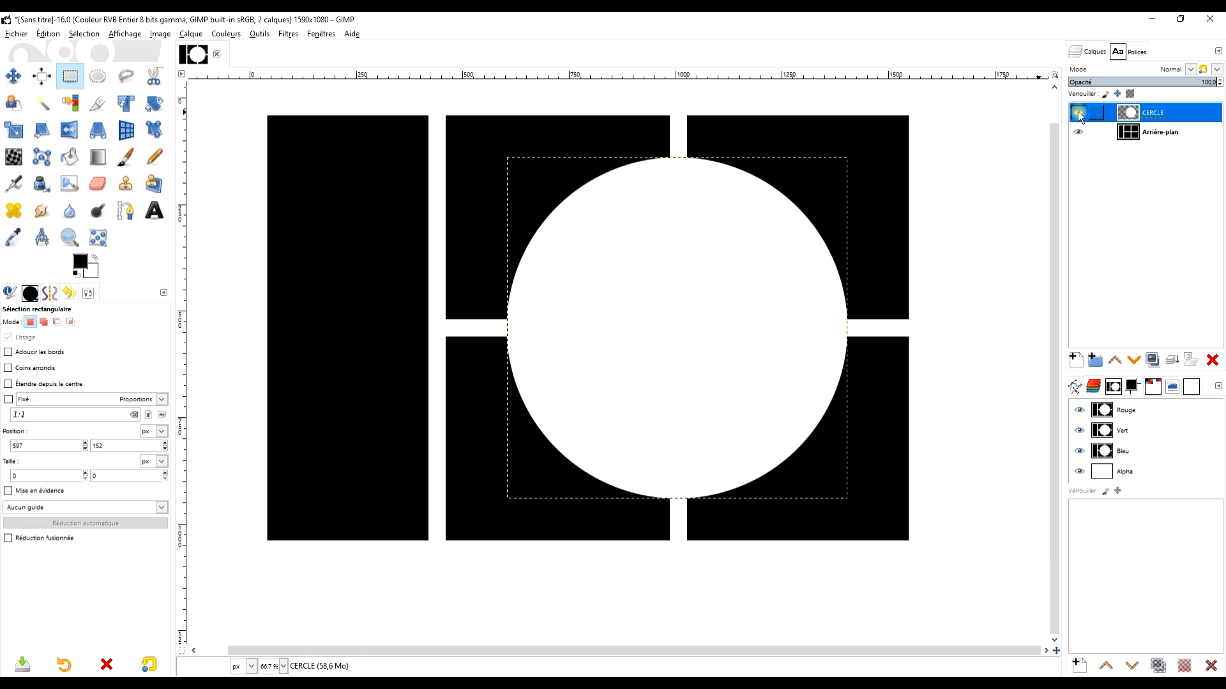
{"action": "left_click", "coordinate": [1128, 133]}
{"action": "left_click", "coordinate": [1130, 115]}
{"action": "right_click", "coordinate": [1131, 118]}
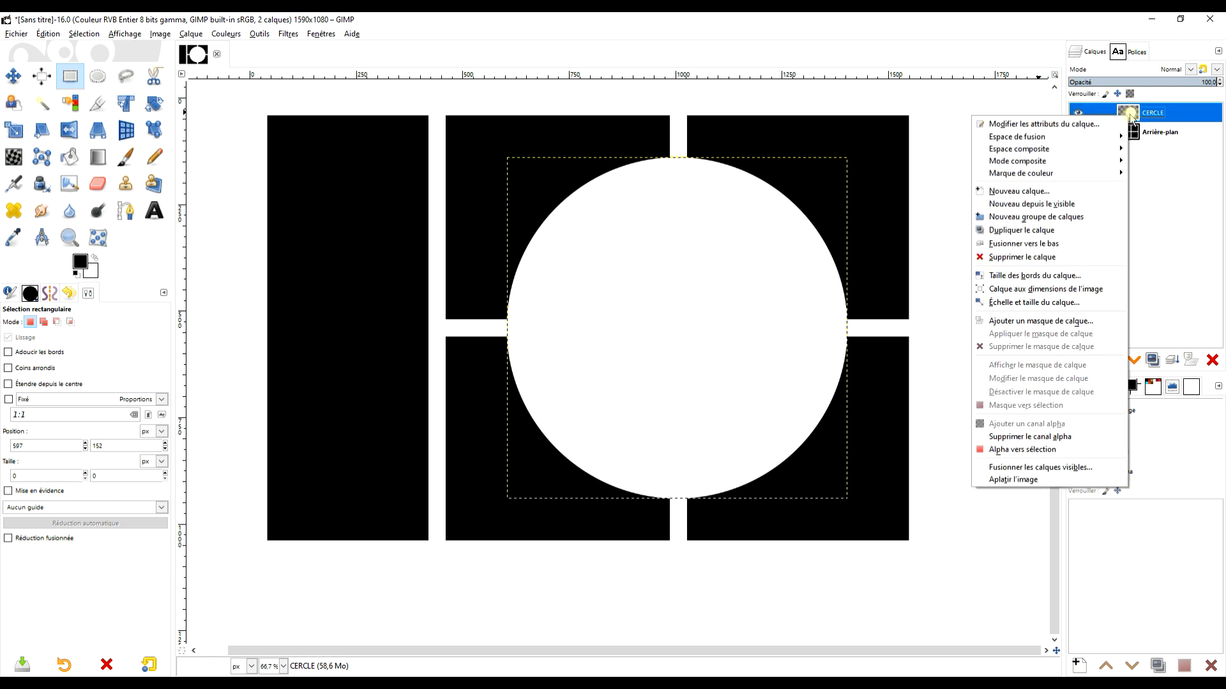
{"action": "left_click", "coordinate": [1050, 451]}
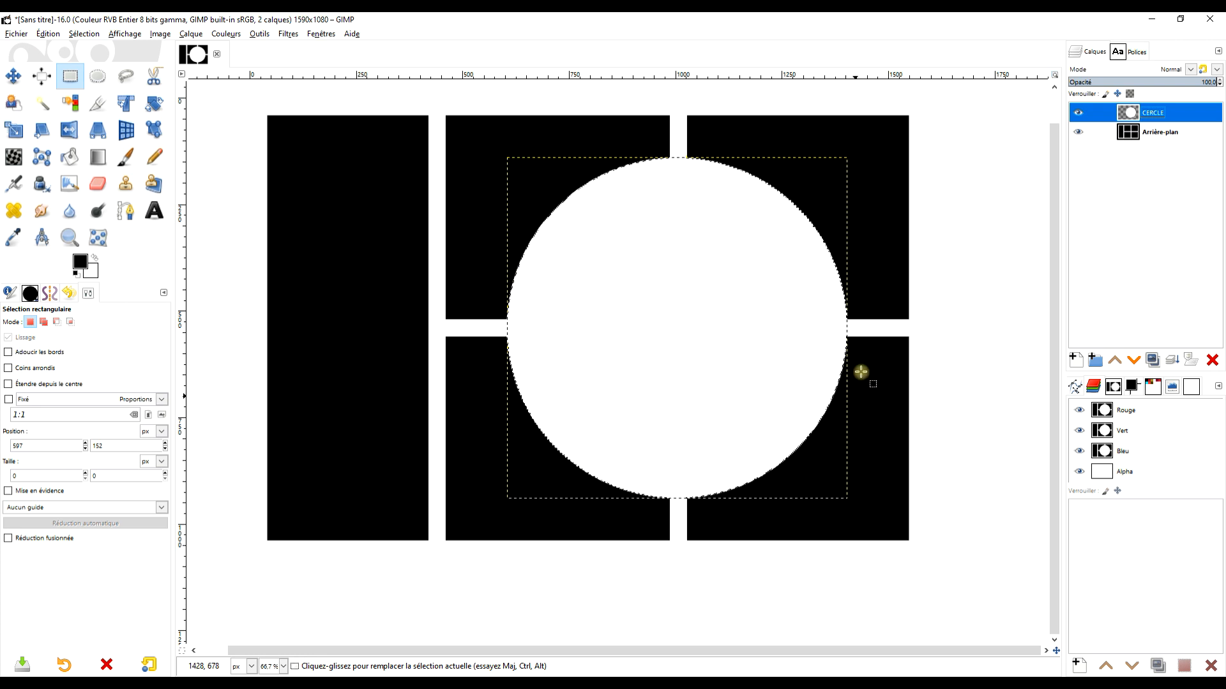
Shrink the circular selection by 40 px
{"action": "left_click", "coordinate": [85, 35]}
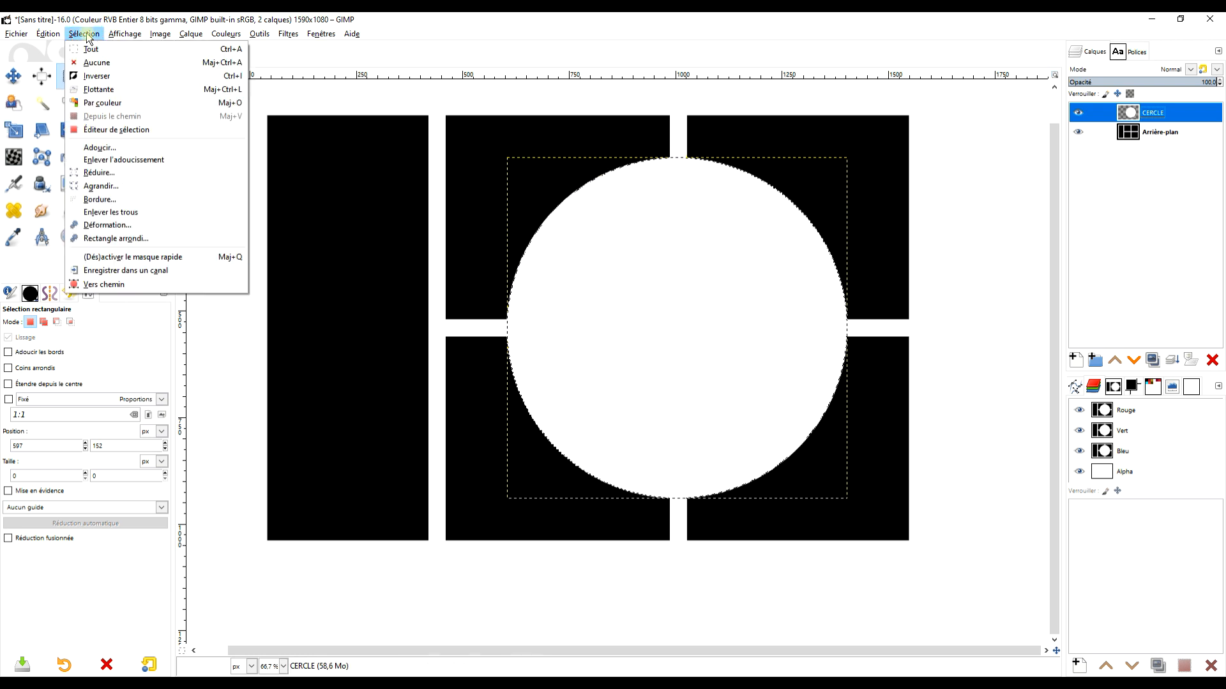
{"action": "left_click", "coordinate": [143, 174]}
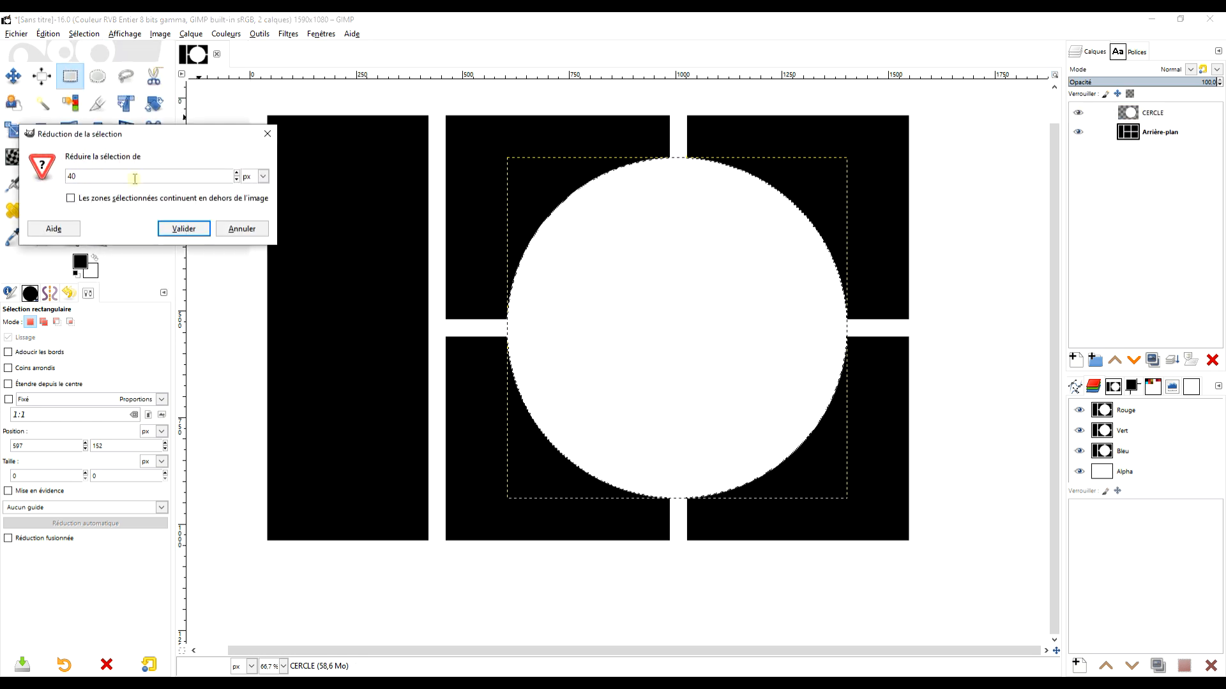
{"action": "left_click", "coordinate": [181, 231]}
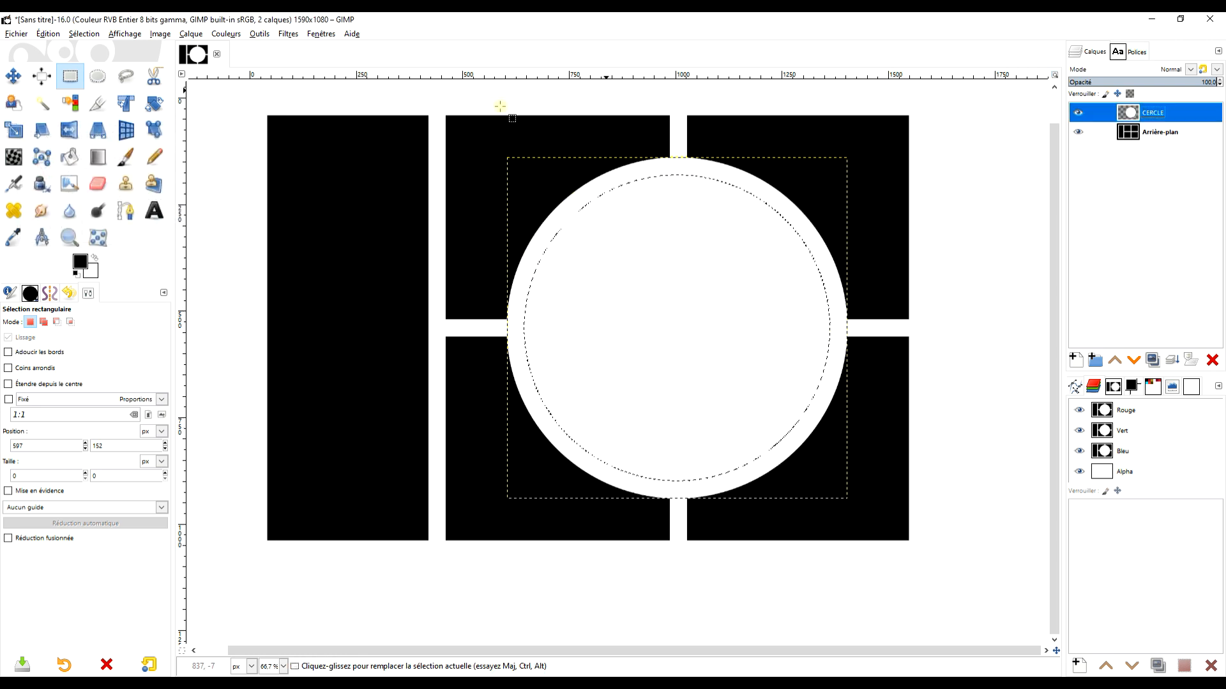
Fill the circular selection on the CERCLE layer with the black foreground colour and clear the selection
{"action": "left_click_drag", "start_coordinate": [79, 261], "coordinate": [711, 260]}
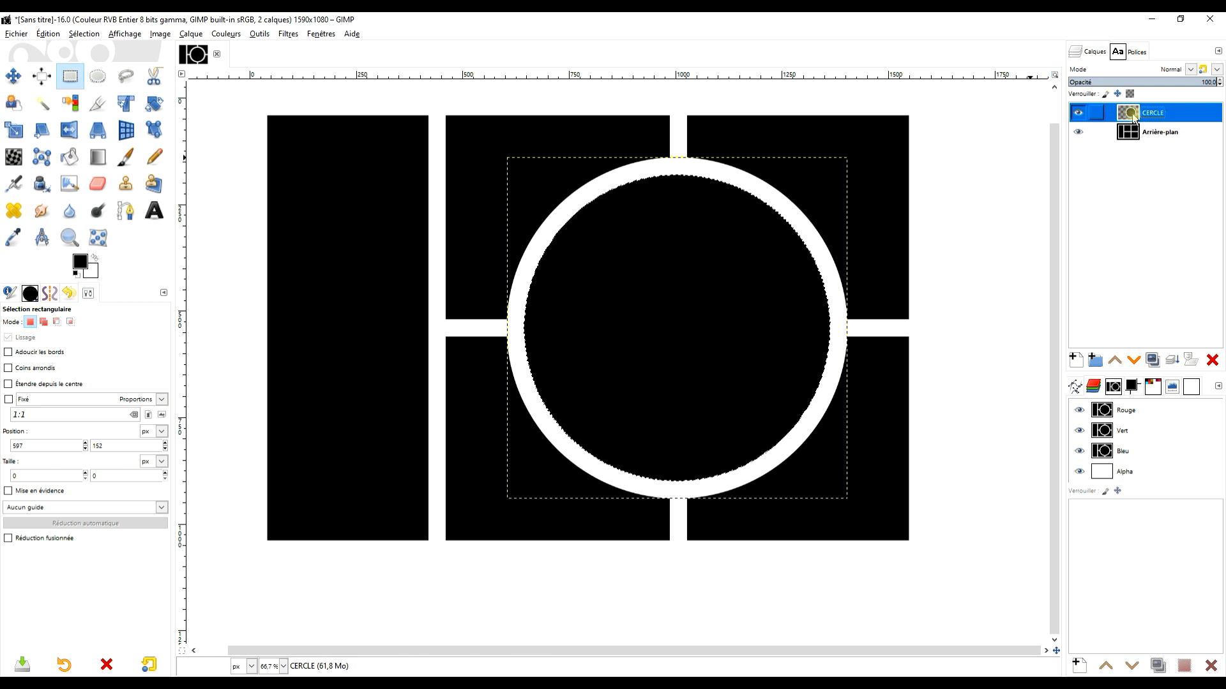
{"action": "left_click", "coordinate": [84, 33]}
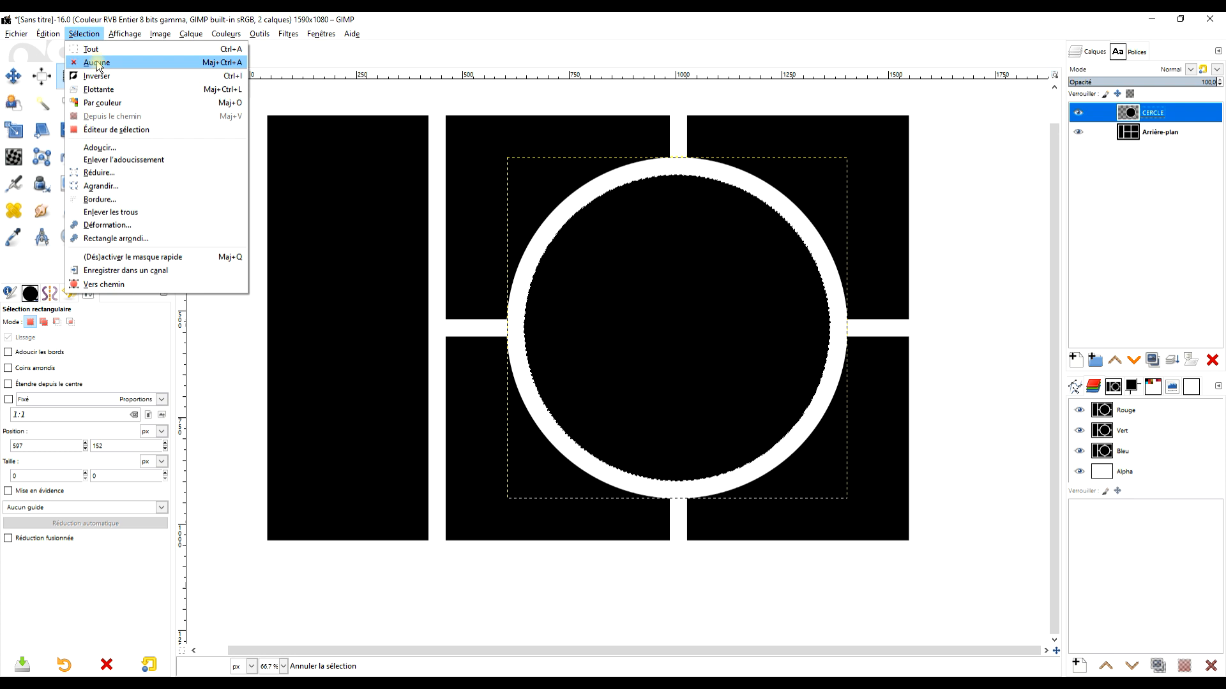
{"action": "left_click", "coordinate": [97, 64]}
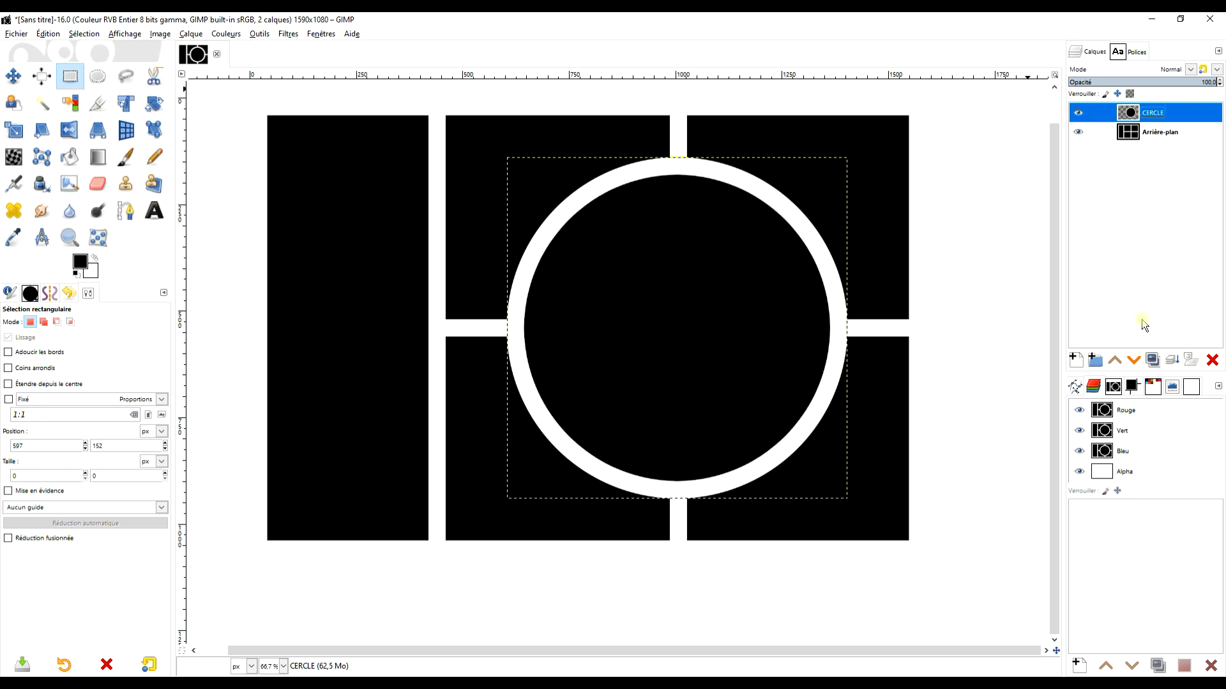
Merge the CERCLE layer down onto the Arrière-plan layer
{"action": "left_click", "coordinate": [1078, 112]}
{"action": "left_click", "coordinate": [1078, 112]}
{"action": "left_click", "coordinate": [1172, 361]}
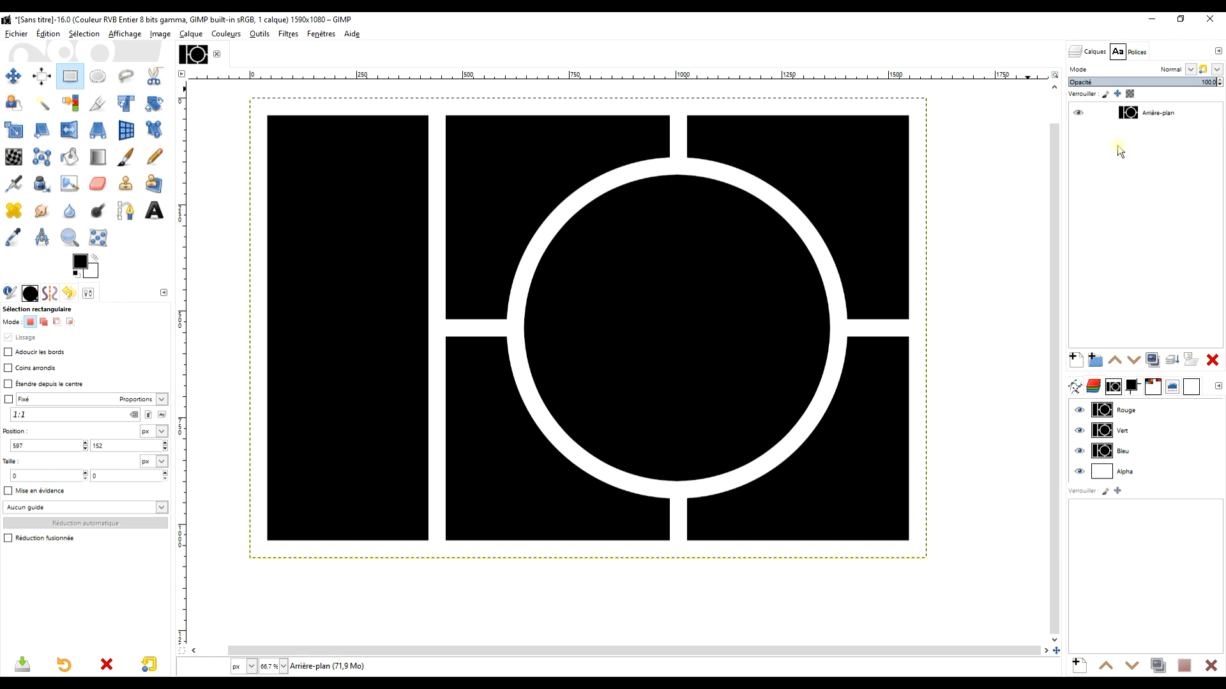
Switch to the browser, copy the Pexels photo of the bearded man sitting on a bench and like the photo
{"action": "scroll", "coordinate": [673, 239], "scroll_direction": "up", "scroll_amount": 1}
{"action": "scroll", "coordinate": [674, 239], "scroll_direction": "left", "scroll_amount": 1}
{"action": "key", "text": "z"}
{"action": "left_click_drag", "start_coordinate": [247, 105], "coordinate": [963, 608]}
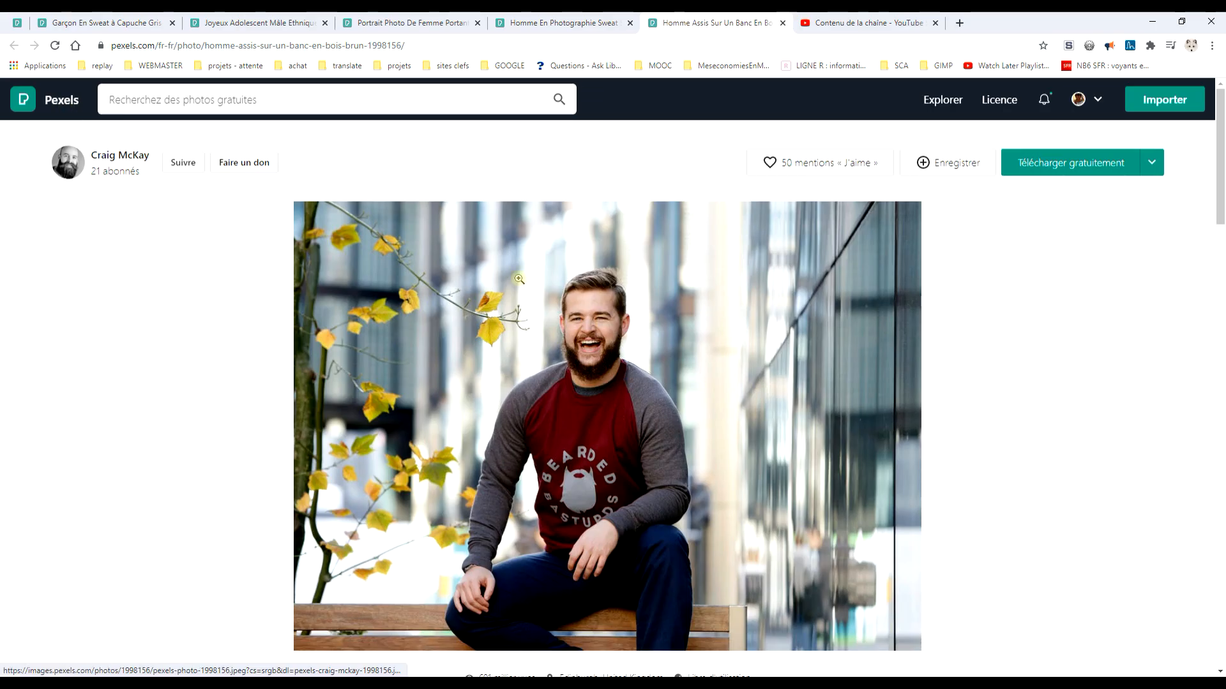
{"action": "right_click", "coordinate": [588, 338]}
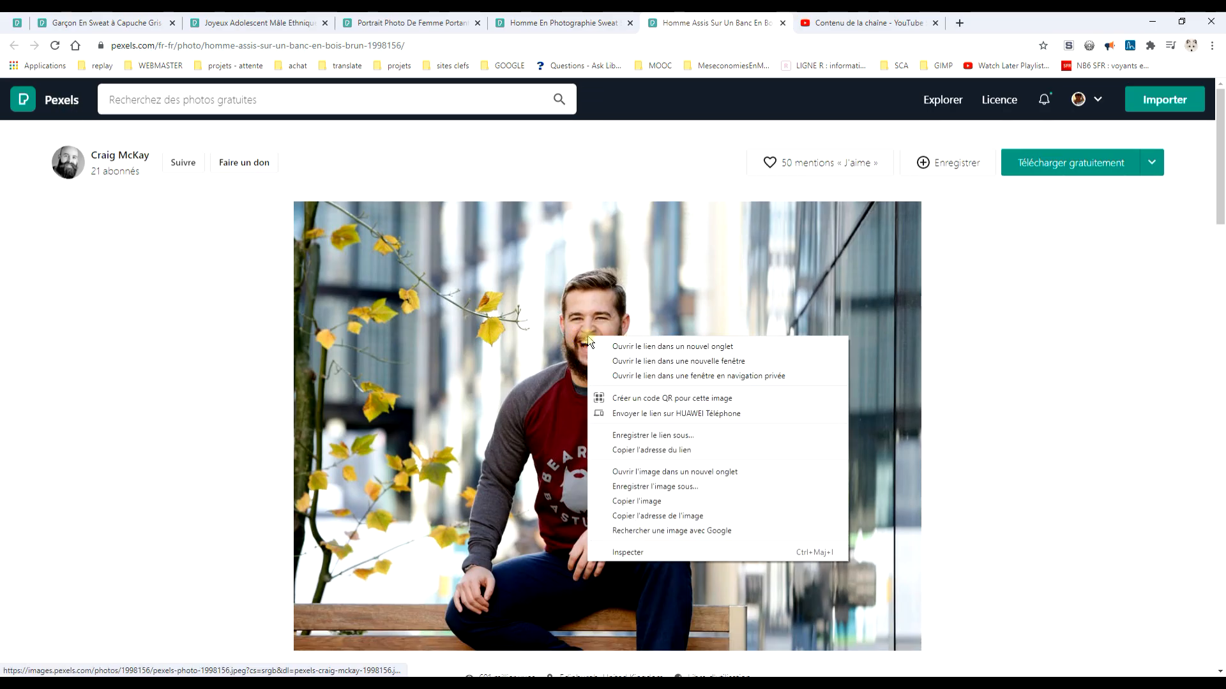
{"action": "left_click", "coordinate": [635, 501]}
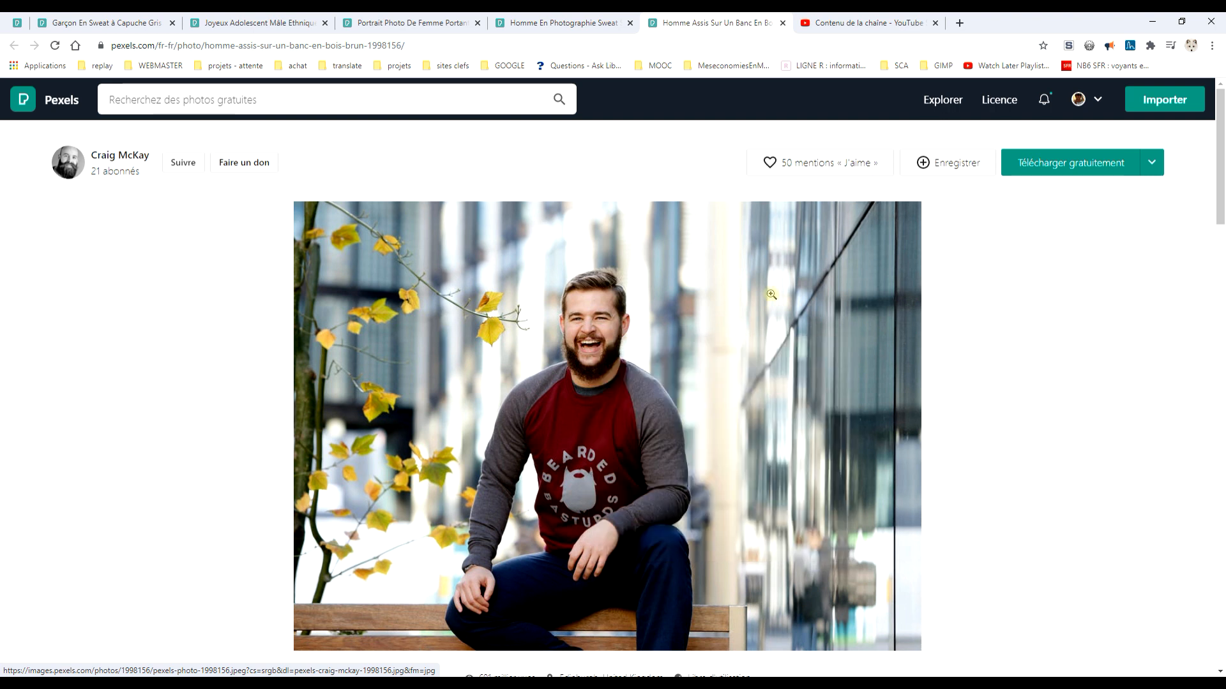
{"action": "left_click", "coordinate": [822, 163]}
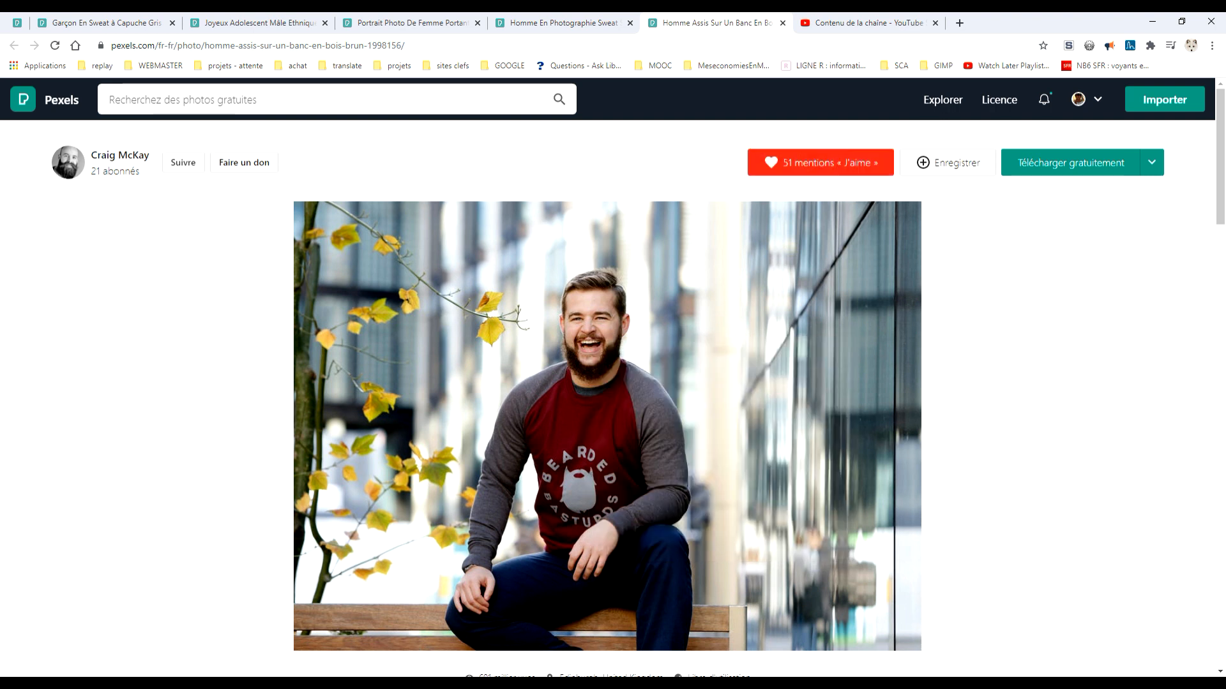
Switch back to GIMP and paste the copied photo as a new layer
{"action": "key", "text": "alt+Tab"}
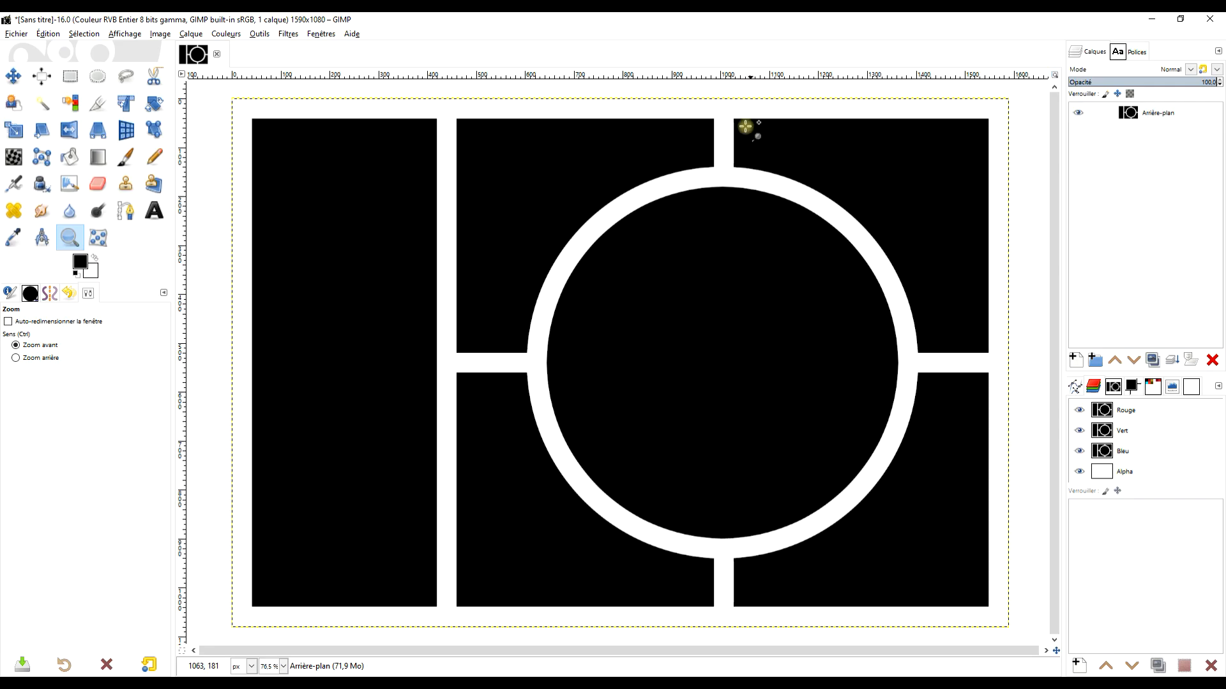
{"action": "left_click", "coordinate": [48, 34]}
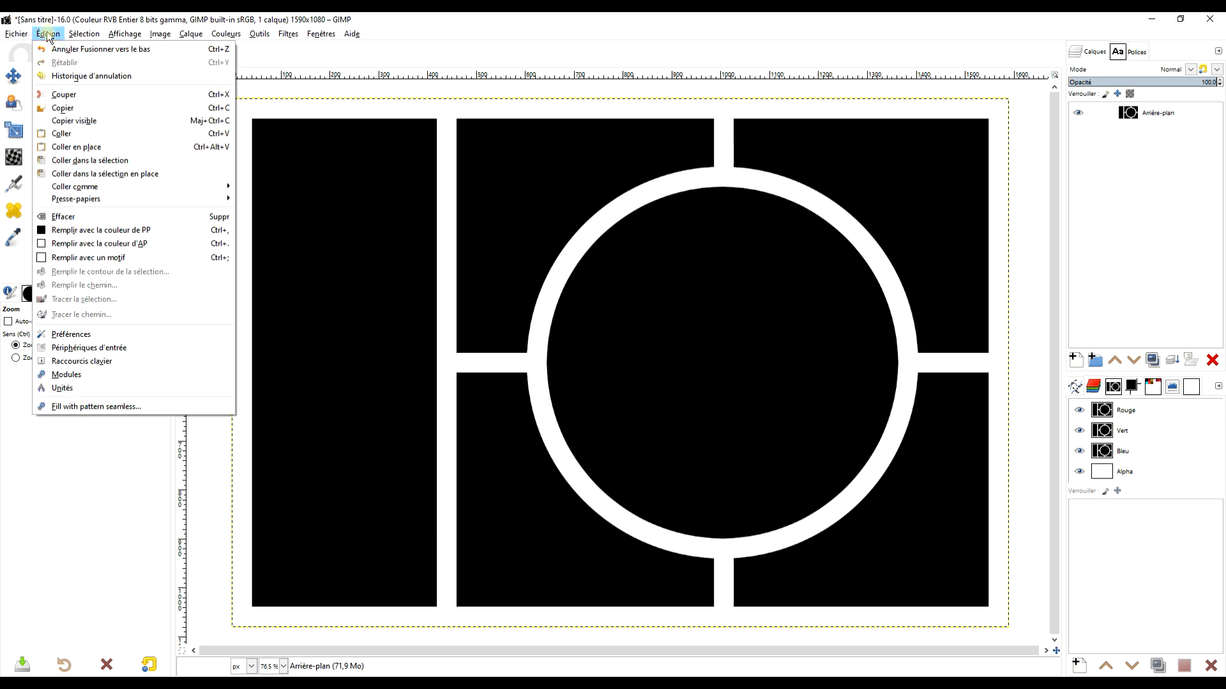
{"action": "mouse_move", "coordinate": [217, 186]}
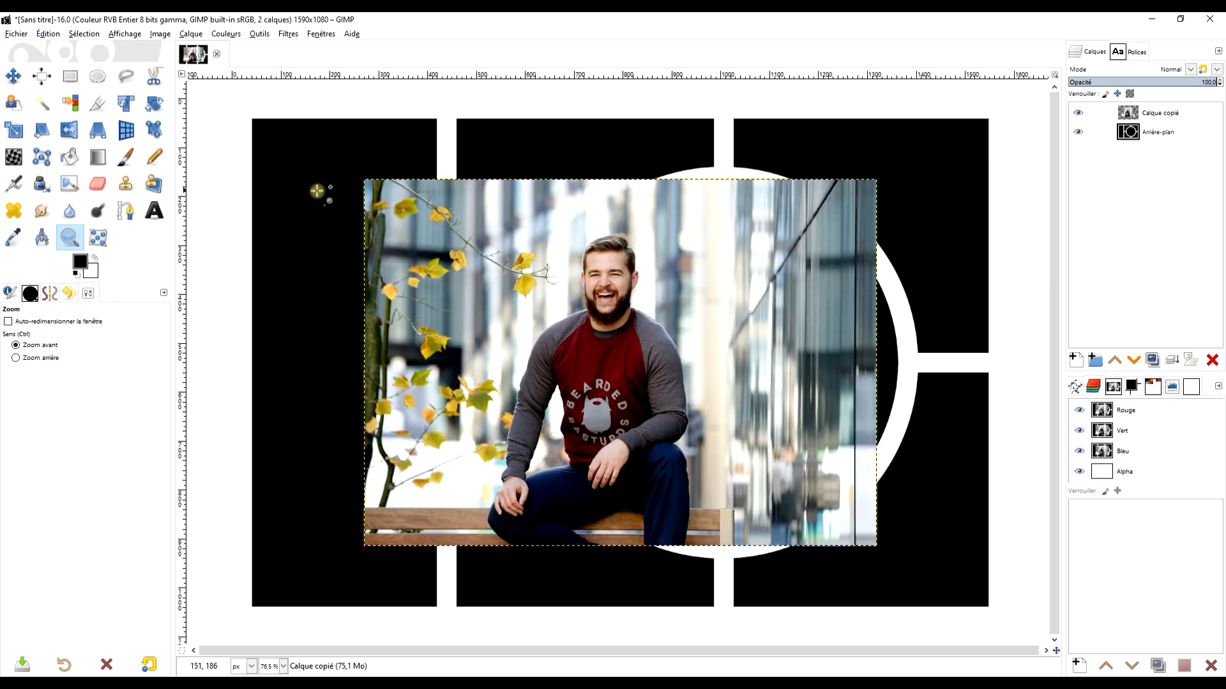
Rename the pasted photo layer with the man's first name in capitals
{"action": "scroll", "coordinate": [734, 274], "scroll_direction": "right", "scroll_amount": 3}
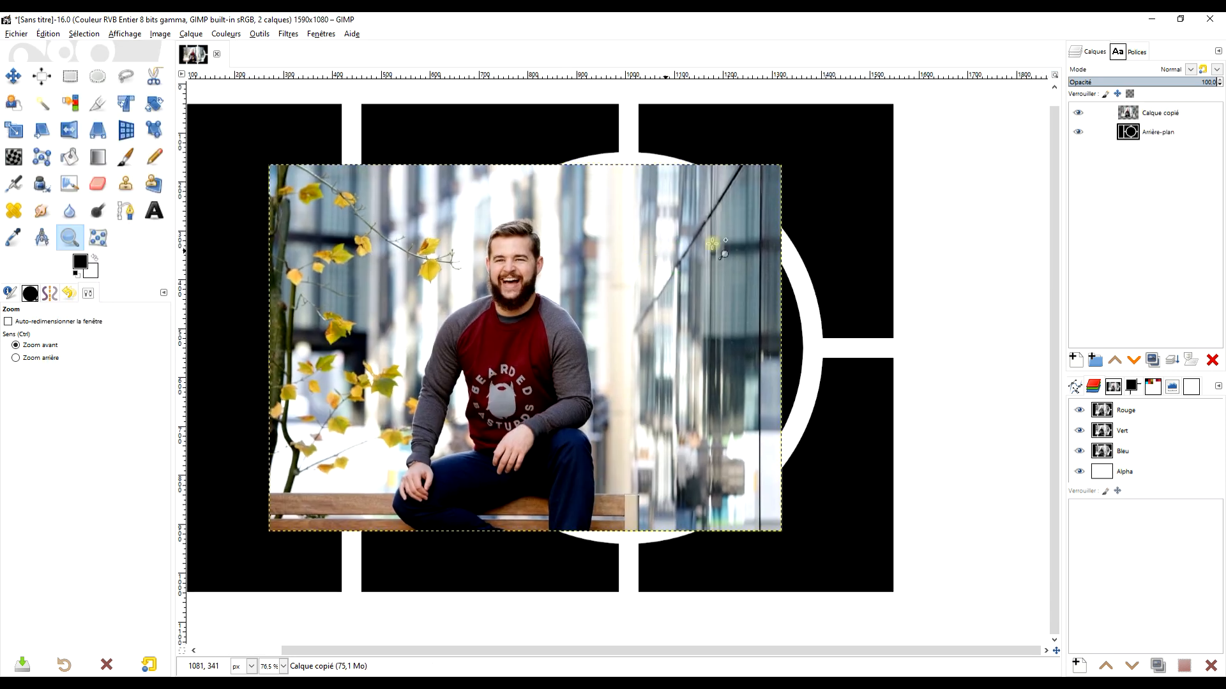
{"action": "left_click", "coordinate": [1166, 118]}
{"action": "double_click", "coordinate": [1163, 118]}
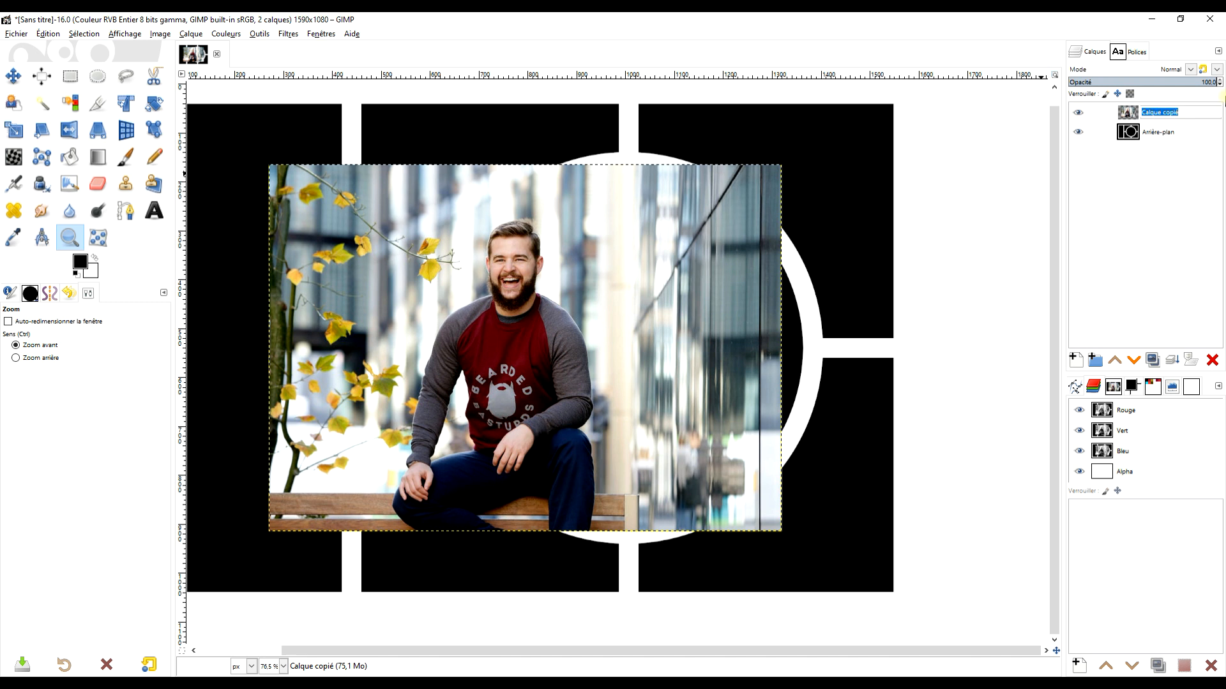
{"action": "type", "text": "ALAIN"}
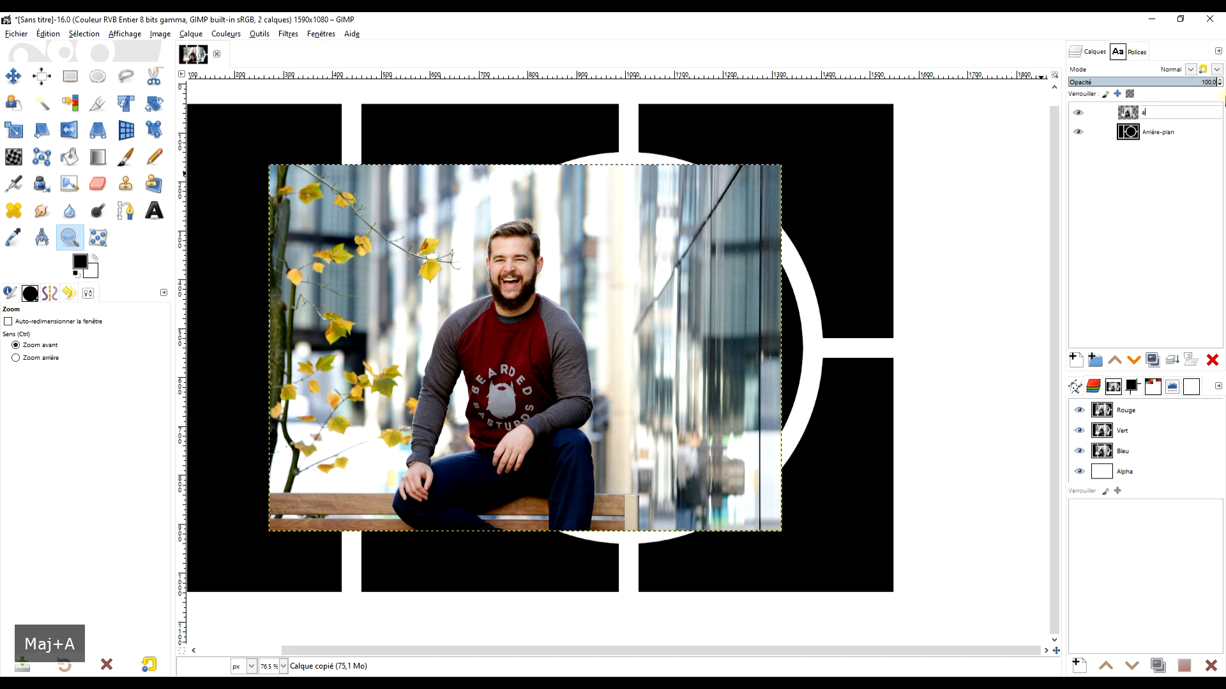
{"action": "key", "text": "Return"}
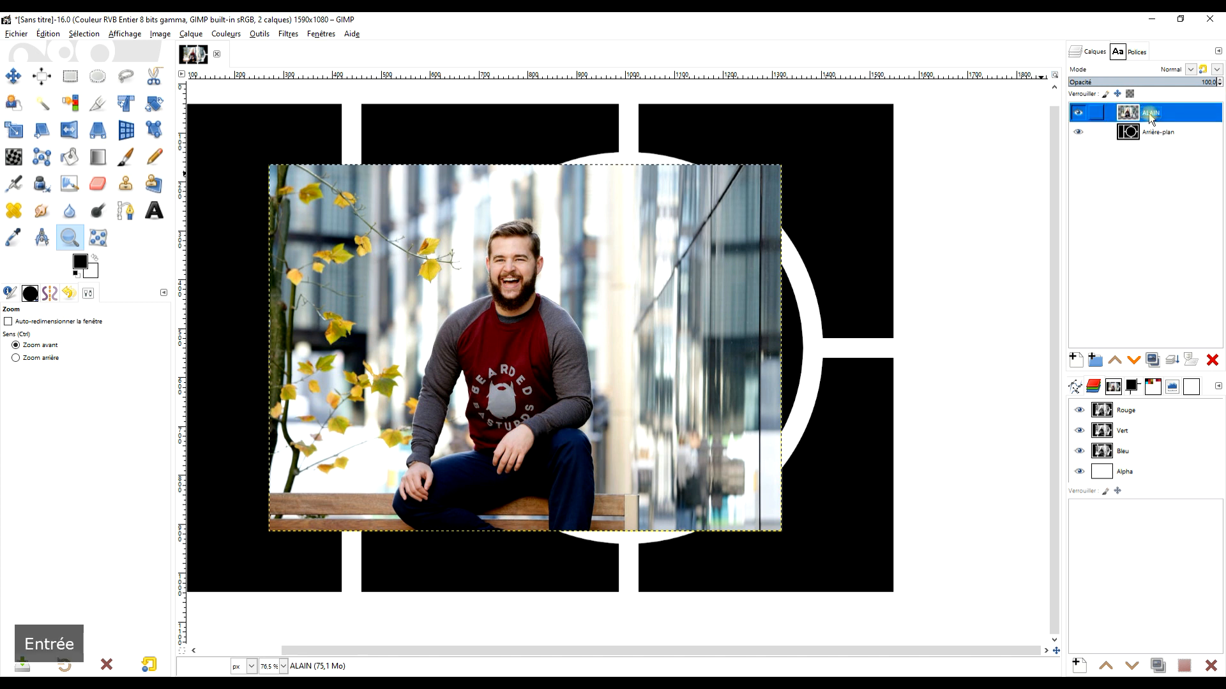
Lower the photo layer's opacity to 48.1 and move the layer so the man sits over the upper-right panel
{"action": "scroll", "coordinate": [811, 211], "scroll_direction": "right", "scroll_amount": 1}
{"action": "scroll", "coordinate": [811, 211], "scroll_direction": "up", "scroll_amount": 1}
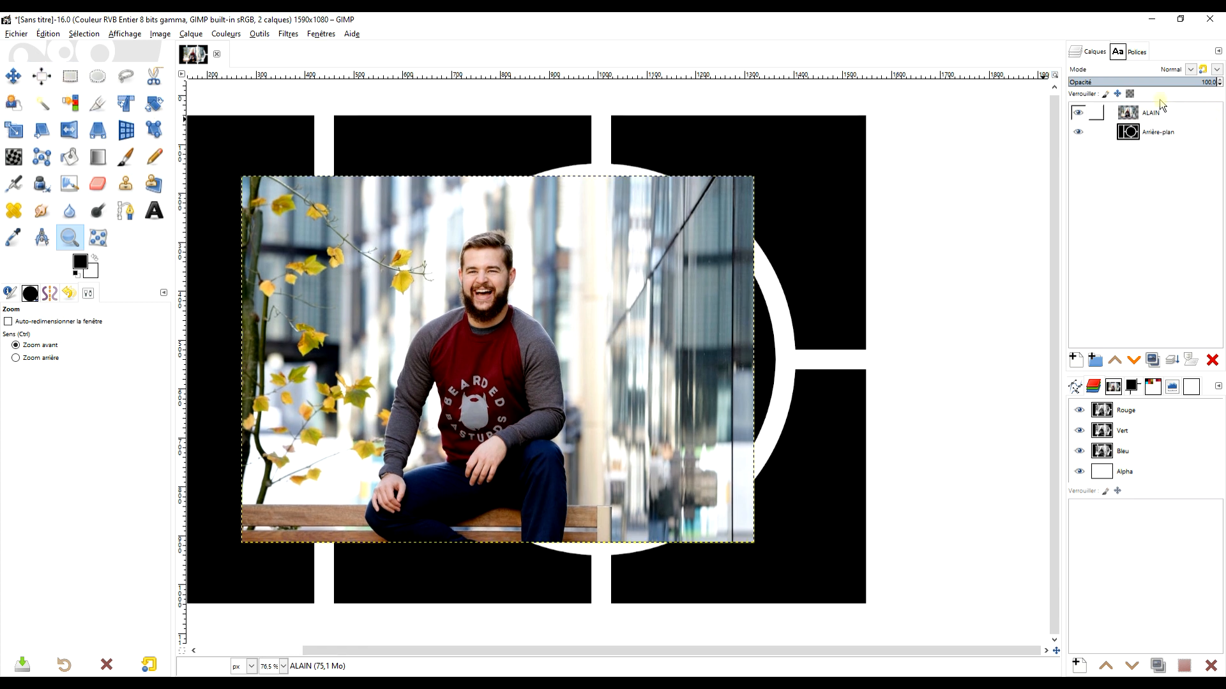
{"action": "left_click", "coordinate": [1139, 83]}
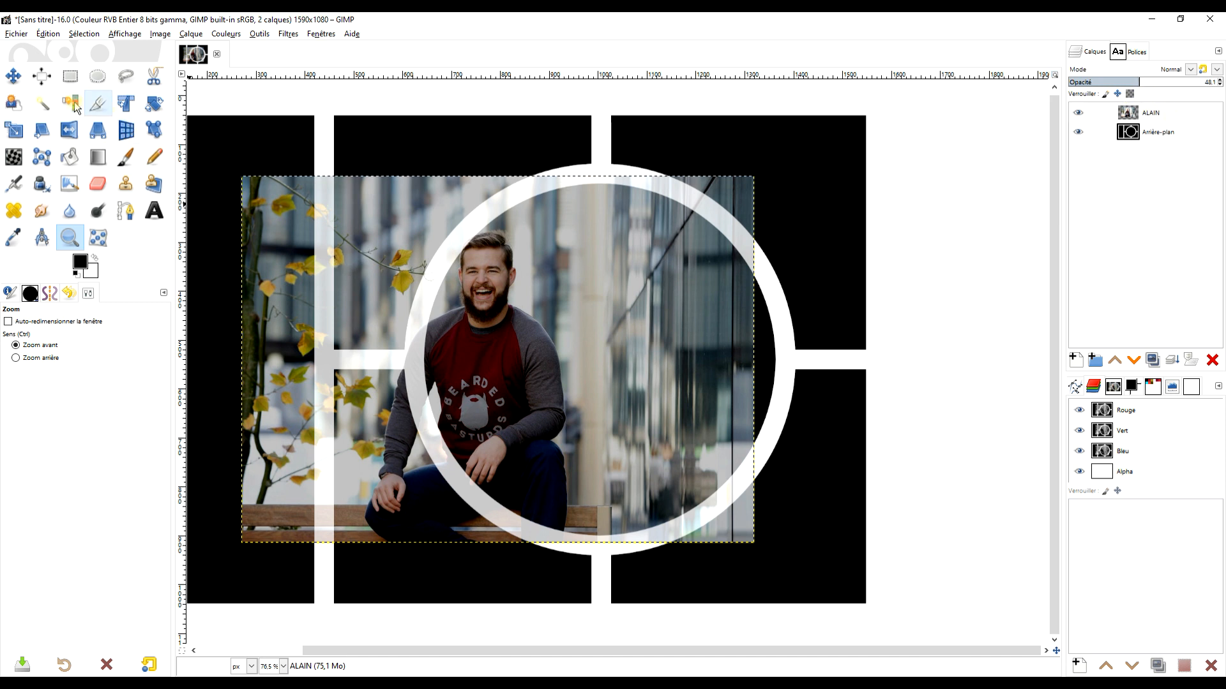
{"action": "left_click", "coordinate": [13, 76]}
{"action": "left_click_drag", "start_coordinate": [638, 370], "coordinate": [855, 253]}
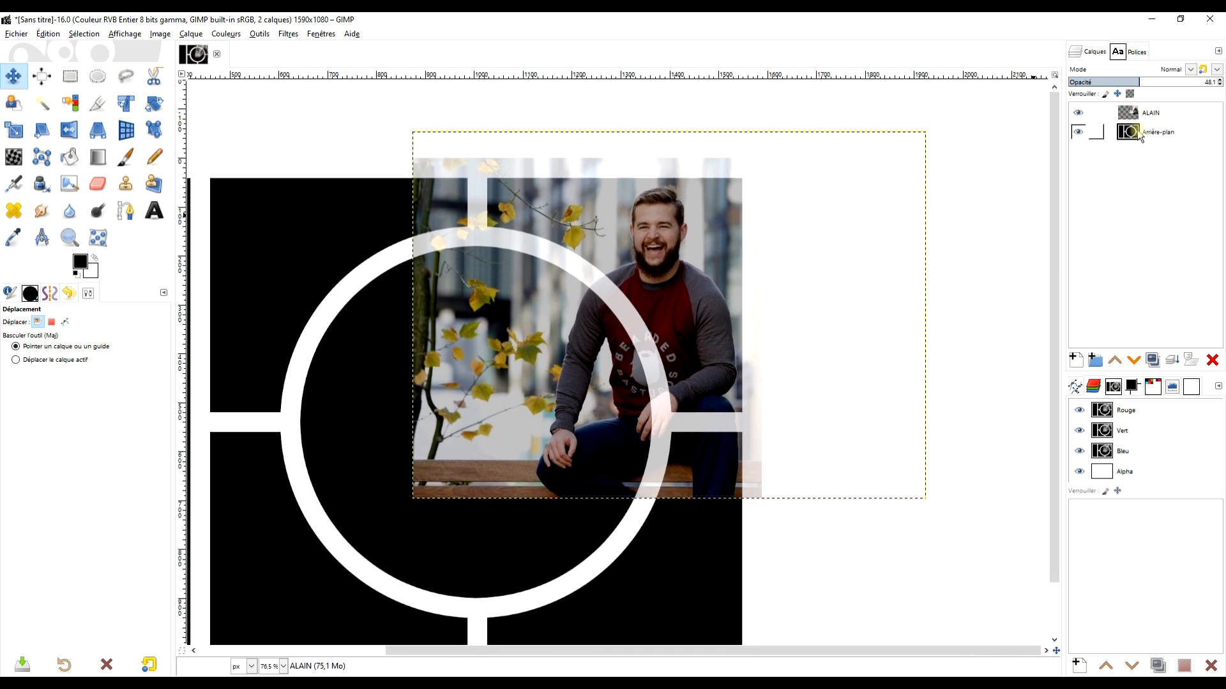
Select the black upper-right panel beside the circle on the Arrière-plan layer with the Fuzzy Select tool
{"action": "double_click", "coordinate": [1158, 131]}
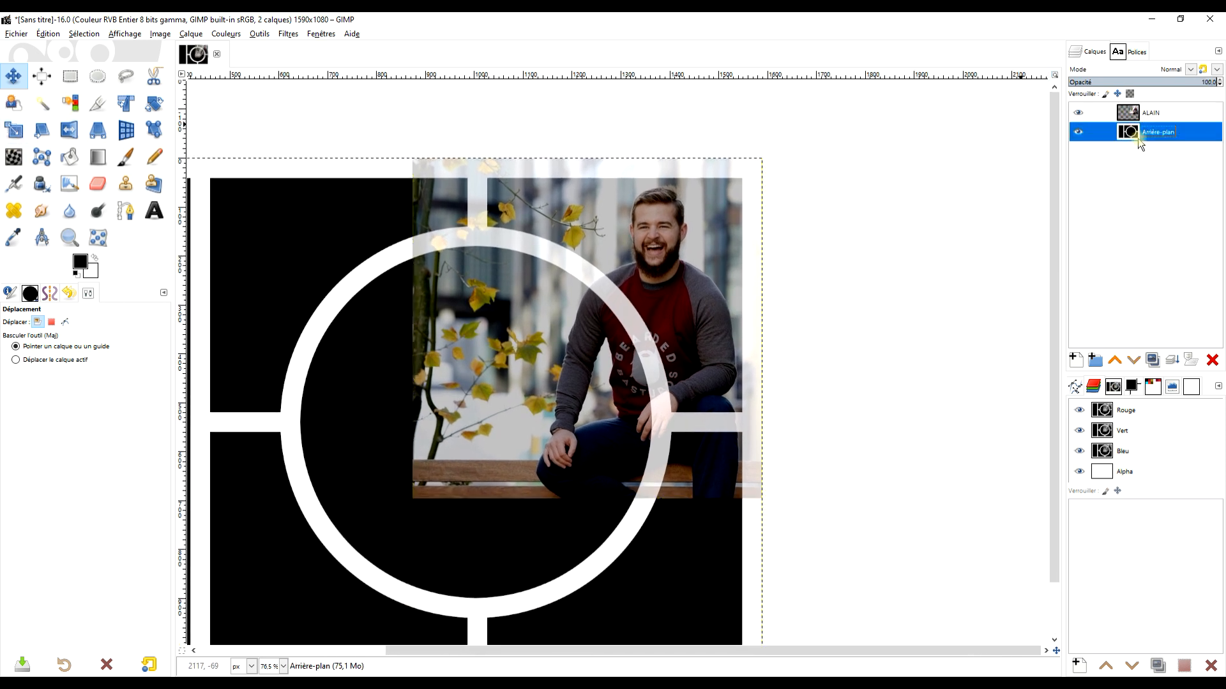
{"action": "left_click", "coordinate": [45, 110]}
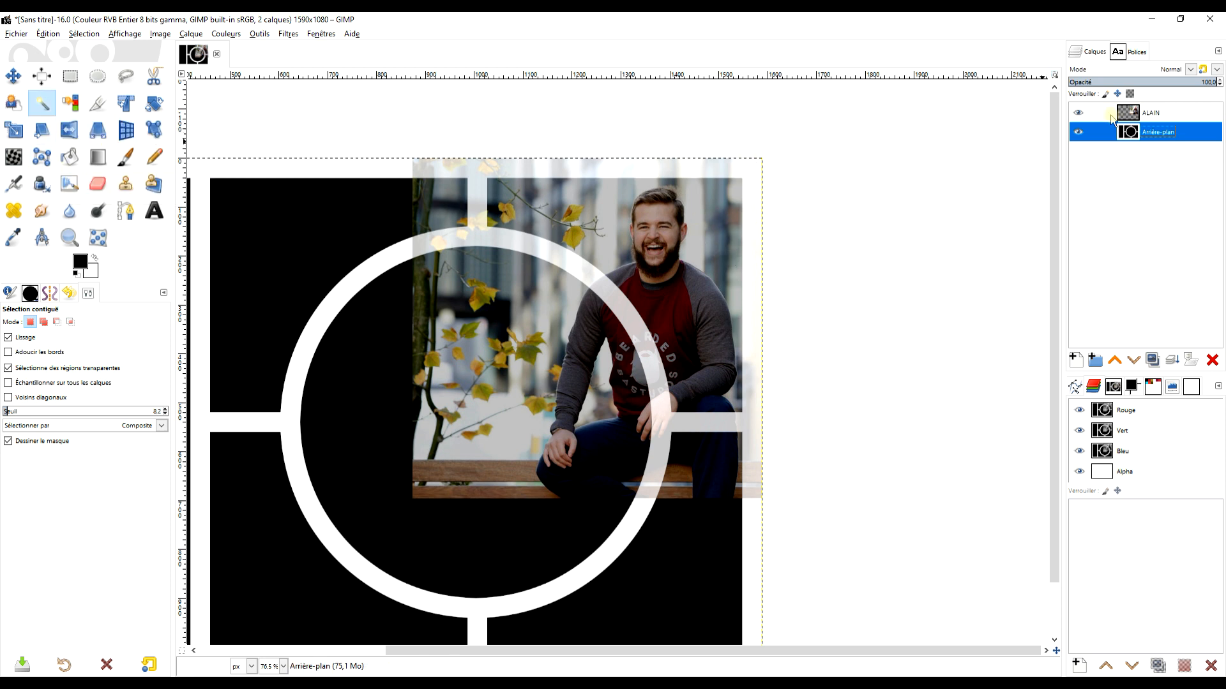
{"action": "left_click_drag", "start_coordinate": [644, 256], "coordinate": [644, 256]}
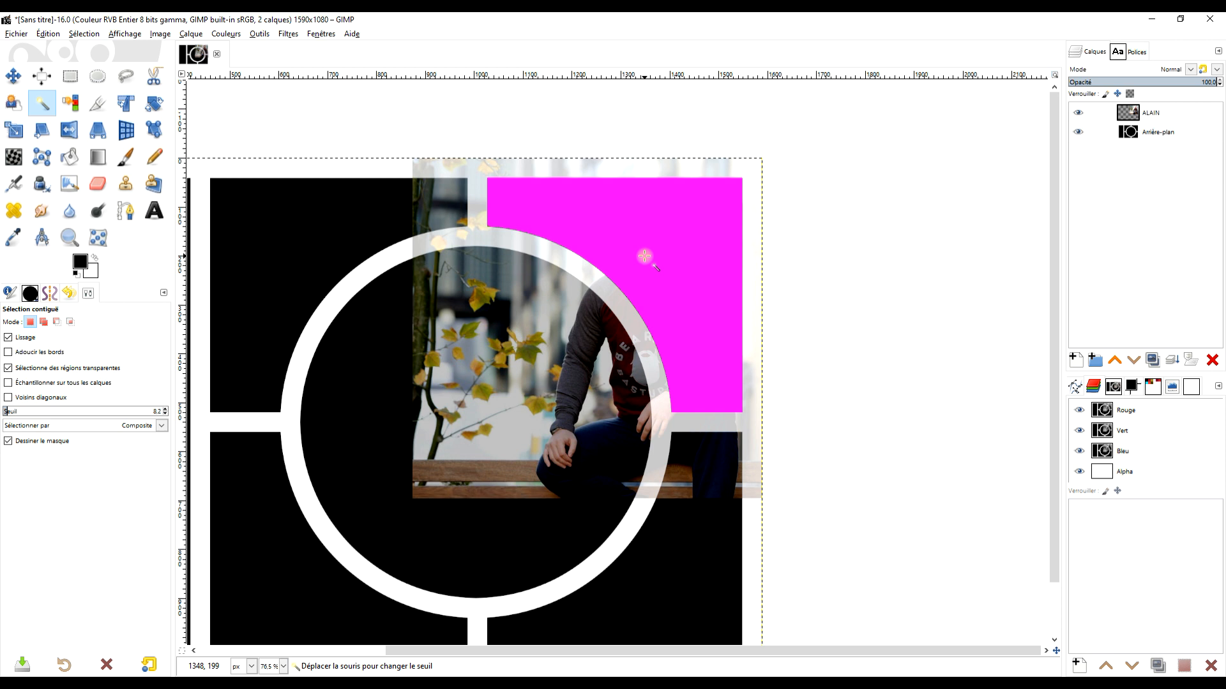
{"action": "left_click_drag", "start_coordinate": [644, 256], "coordinate": [644, 256]}
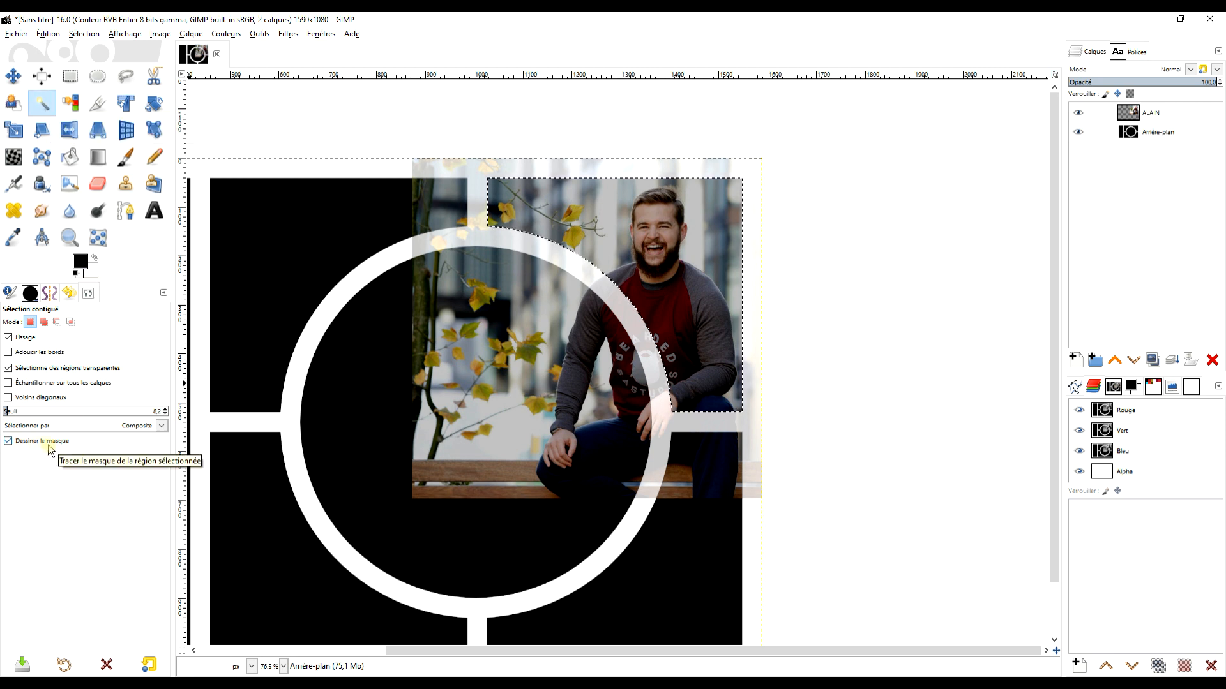
{"action": "left_click", "coordinate": [681, 255]}
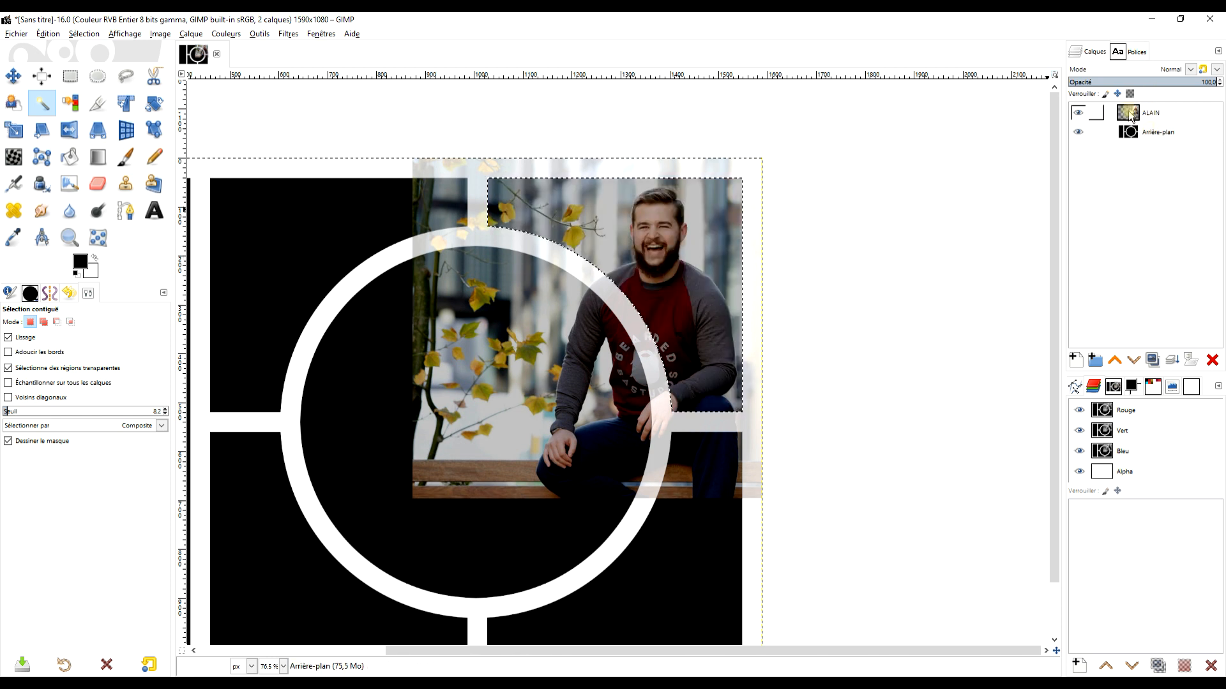
Add a layer mask initialised from the selection to the photo layer and set its opacity to 100
{"action": "left_click", "coordinate": [1137, 122]}
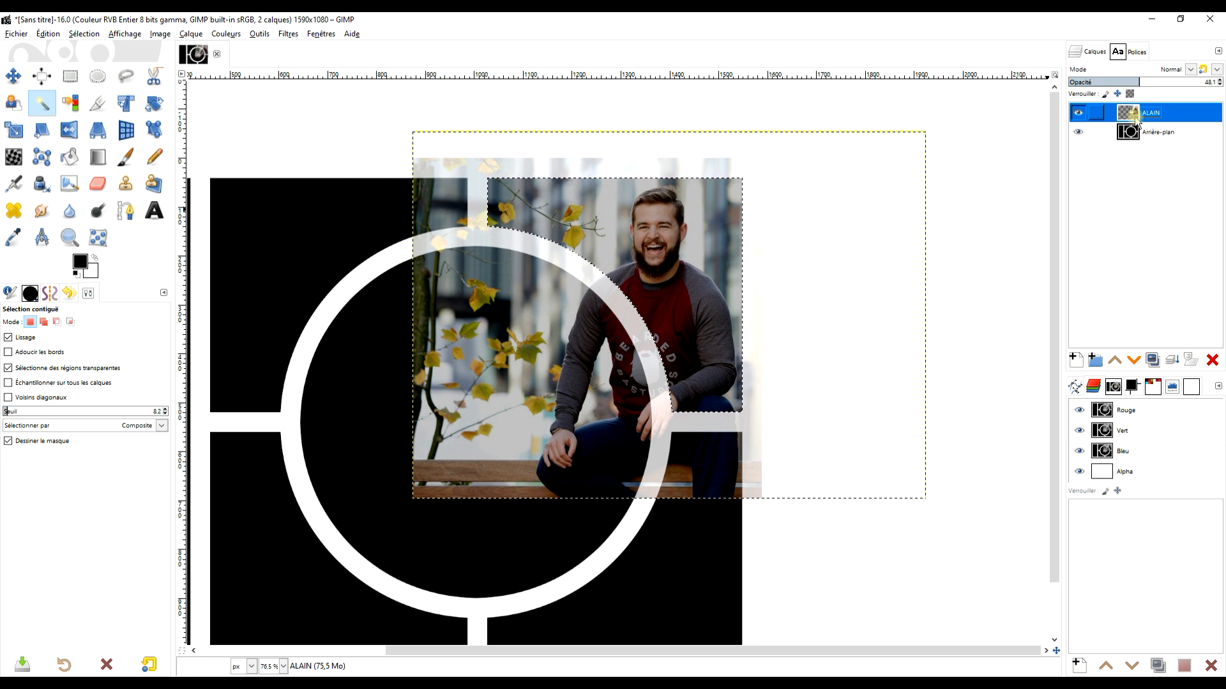
{"action": "right_click", "coordinate": [1136, 118]}
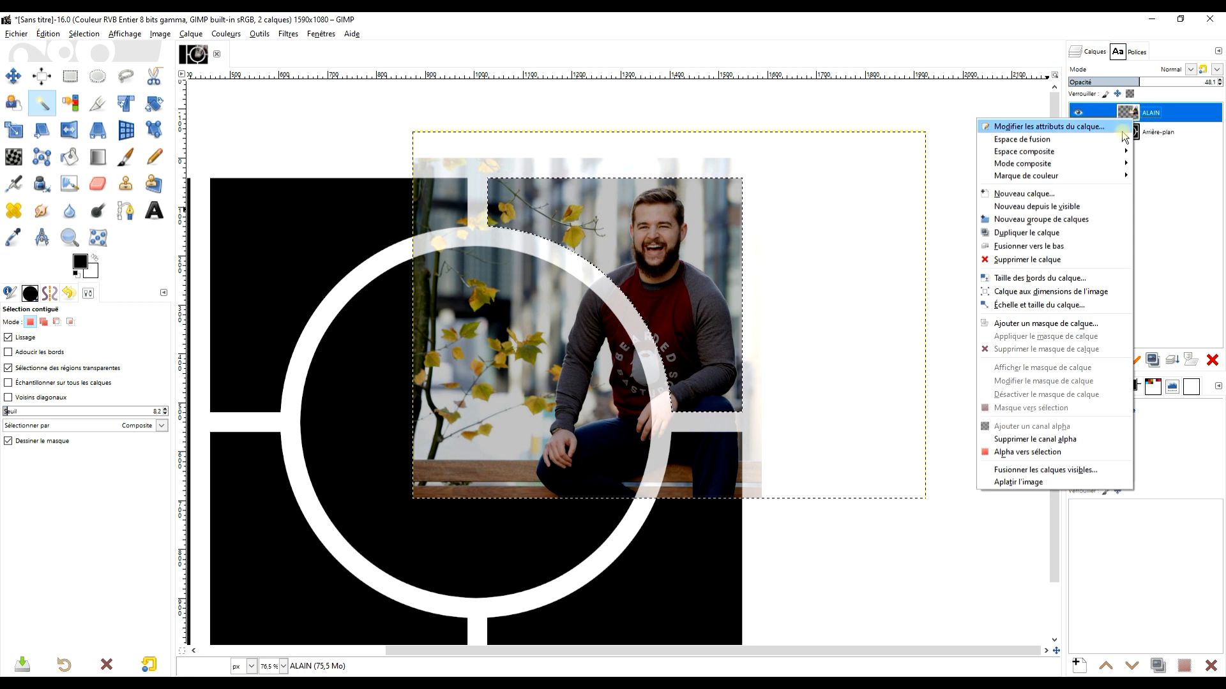
{"action": "left_click", "coordinate": [1054, 324]}
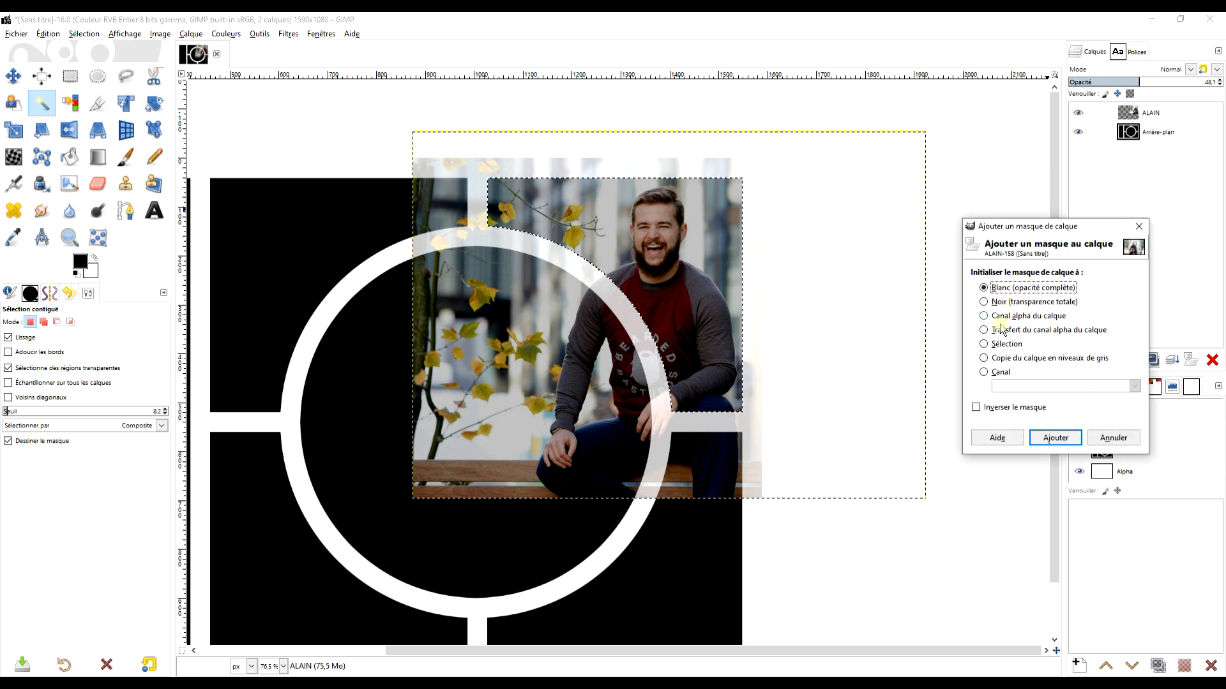
{"action": "left_click", "coordinate": [986, 345]}
{"action": "left_click", "coordinate": [1054, 440]}
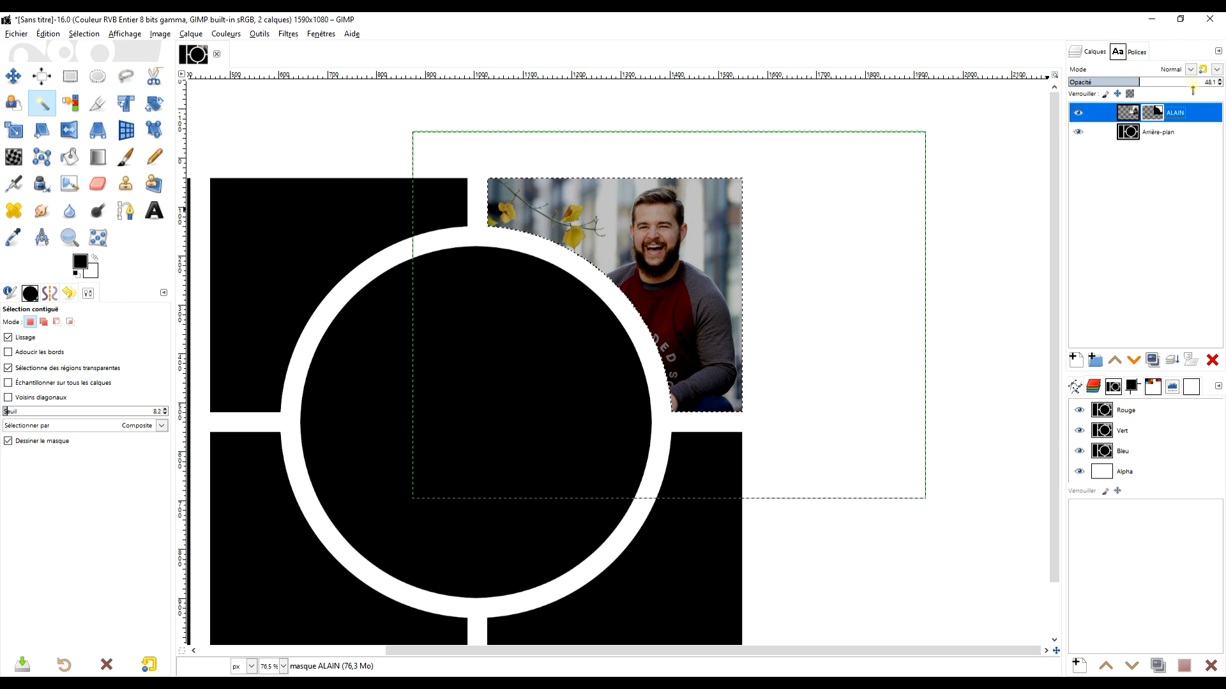
{"action": "left_click_drag", "start_coordinate": [1162, 85], "coordinate": [1220, 77]}
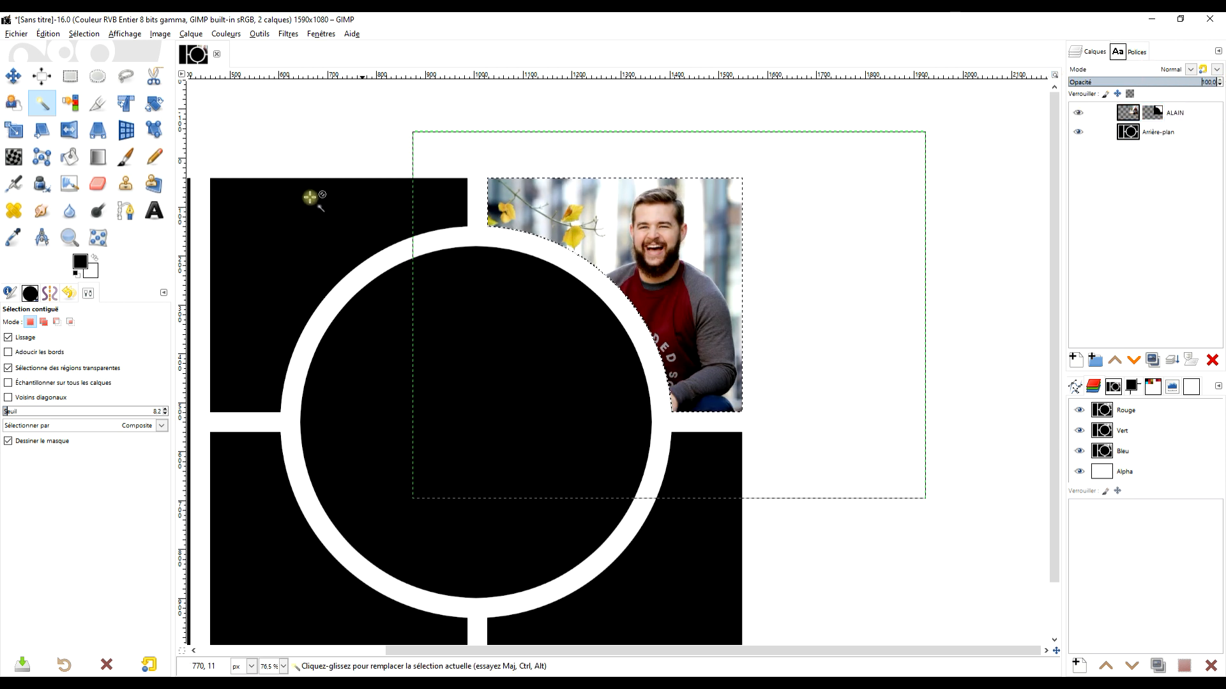
Clear the selection and resize the masked photo layer to the image dimensions
{"action": "left_click", "coordinate": [84, 33]}
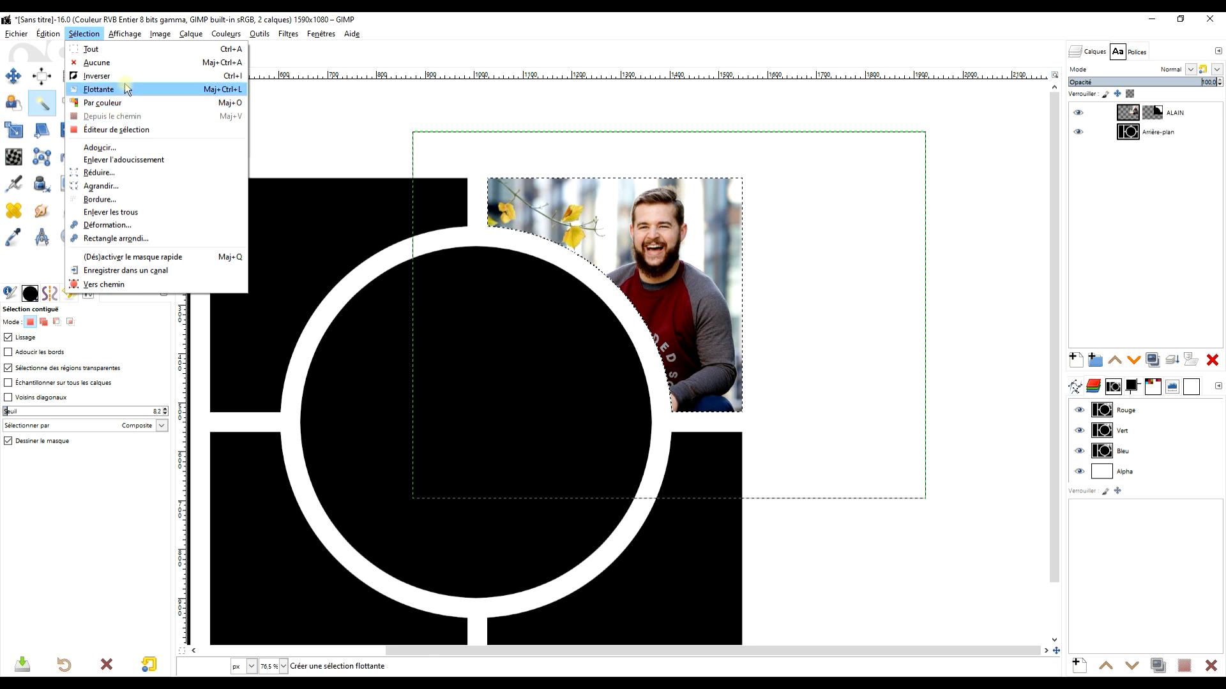
{"action": "left_click", "coordinate": [119, 61]}
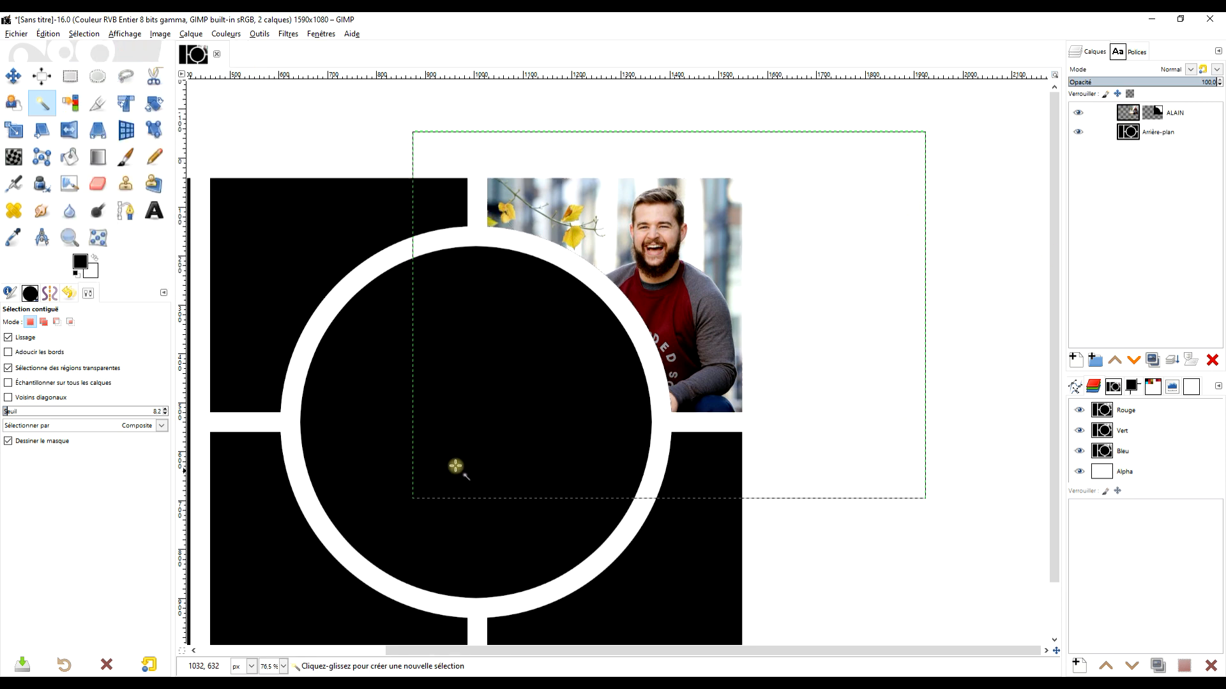
{"action": "right_click", "coordinate": [1134, 115]}
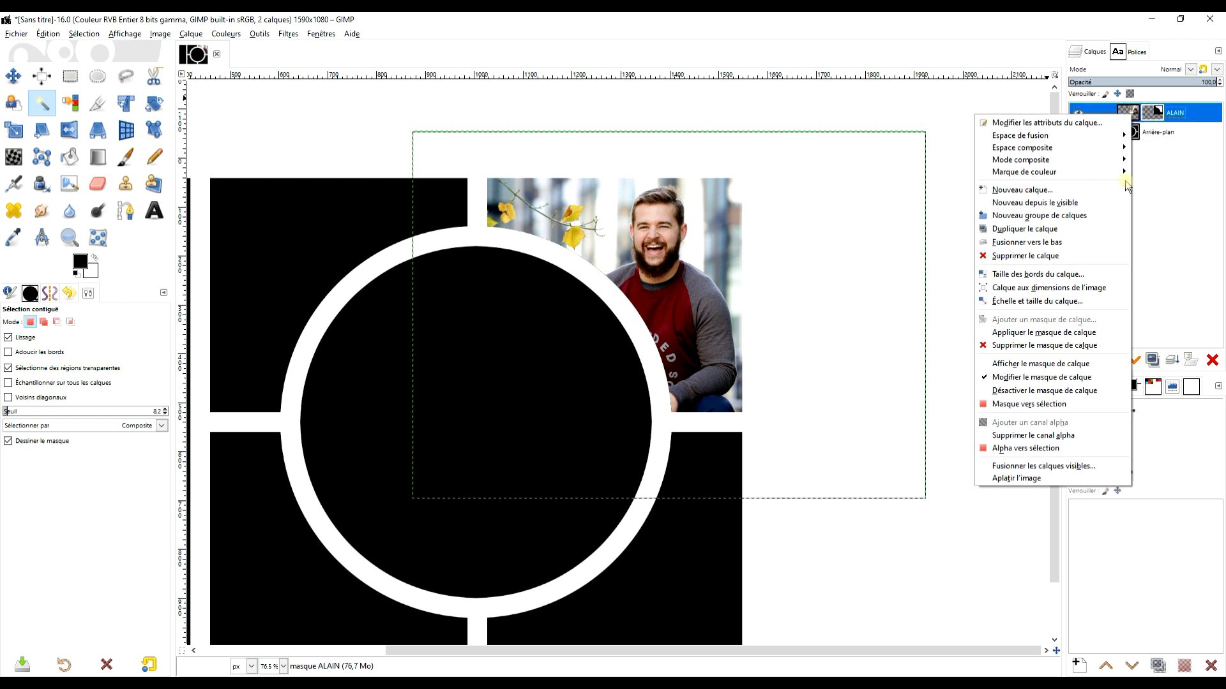
{"action": "left_click", "coordinate": [1071, 293]}
{"action": "left_click_drag", "start_coordinate": [580, 333], "coordinate": [816, 282]}
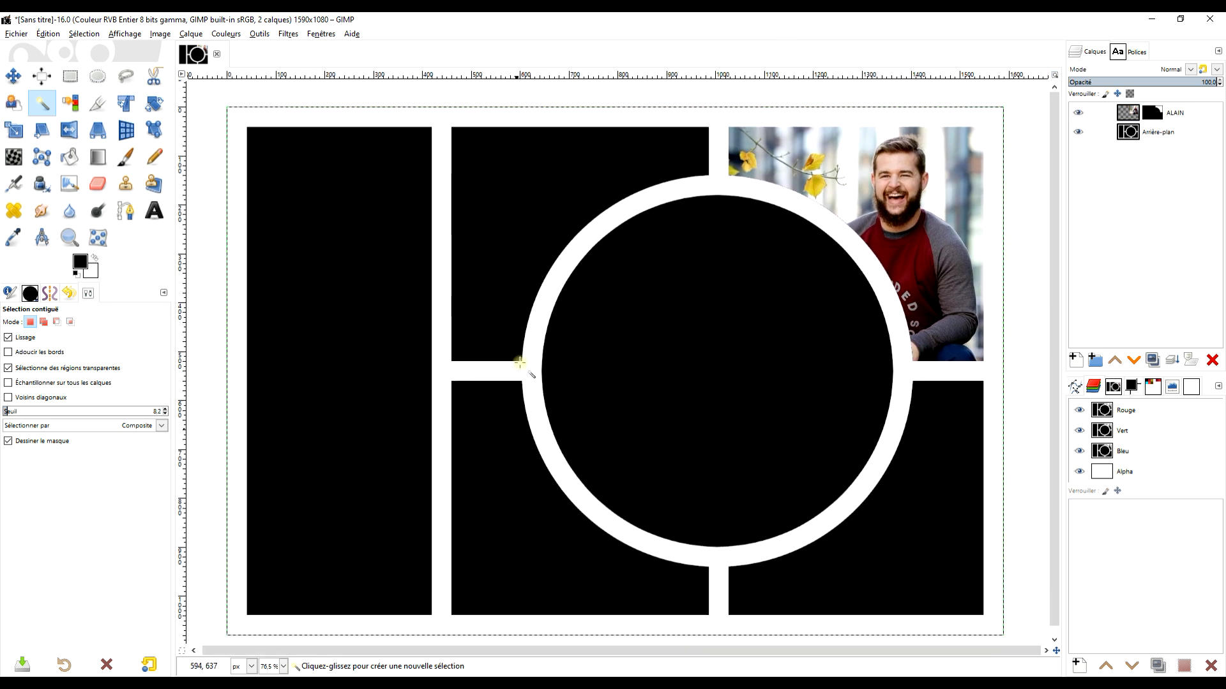
Save the image as ASSEMBLAGE PHOTOS 2.xcf in the GIMP folder
{"action": "left_click", "coordinate": [17, 34]}
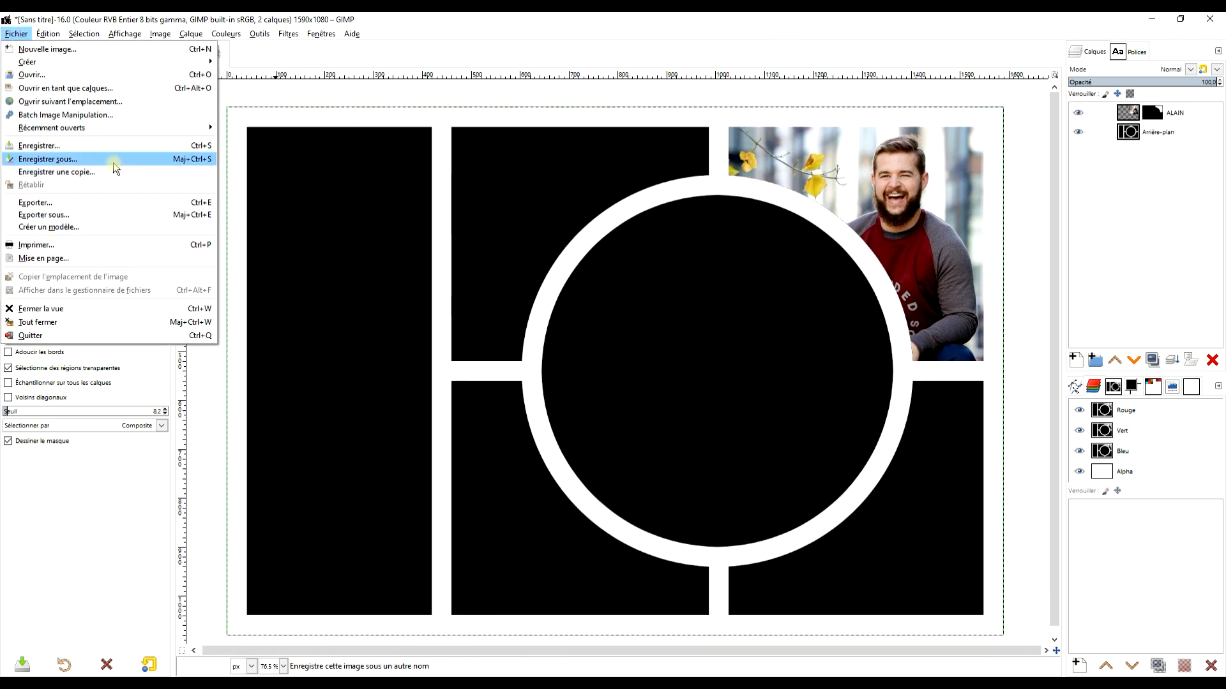
{"action": "left_click", "coordinate": [113, 163]}
{"action": "left_click", "coordinate": [202, 312]}
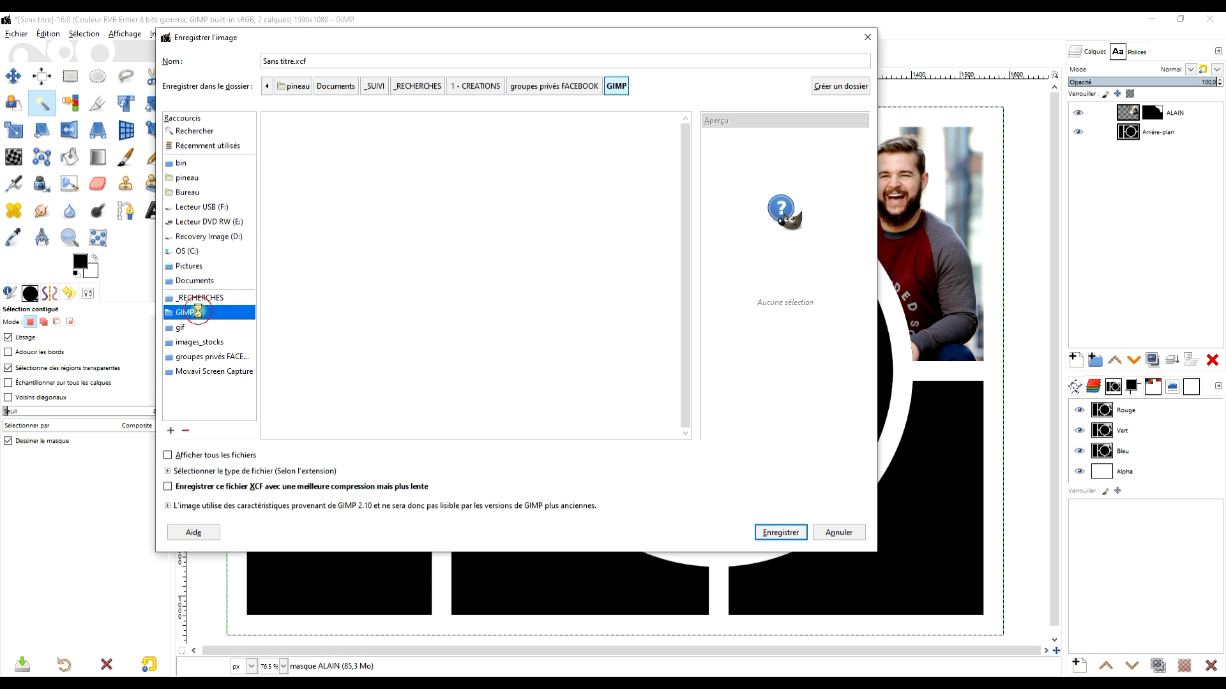
{"action": "left_click", "coordinate": [293, 63]}
{"action": "left_click", "coordinate": [295, 61]}
{"action": "left_click_drag", "start_coordinate": [298, 61], "coordinate": [211, 64]}
{"action": "type", "text": "ASSE"}
{"action": "type", "text": "MBLAGEE"}
{"action": "key", "text": "BackSpace"}
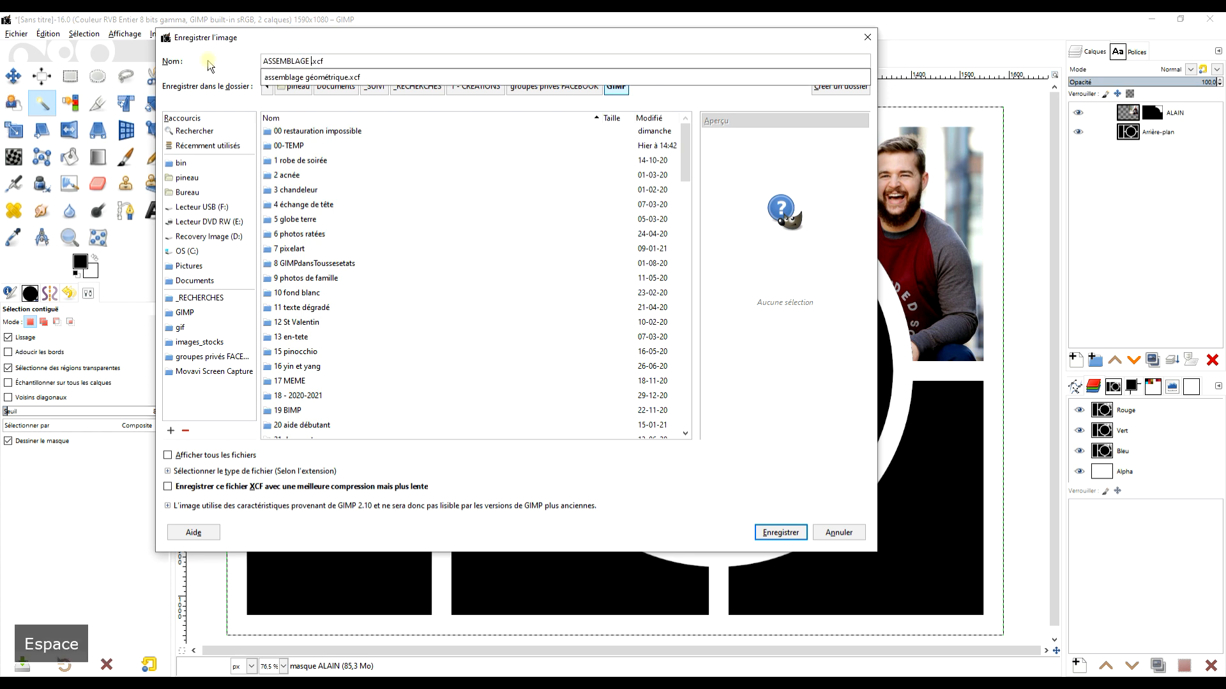
{"action": "type", "text": "PHOTOS 2"}
{"action": "key", "text": "Return"}
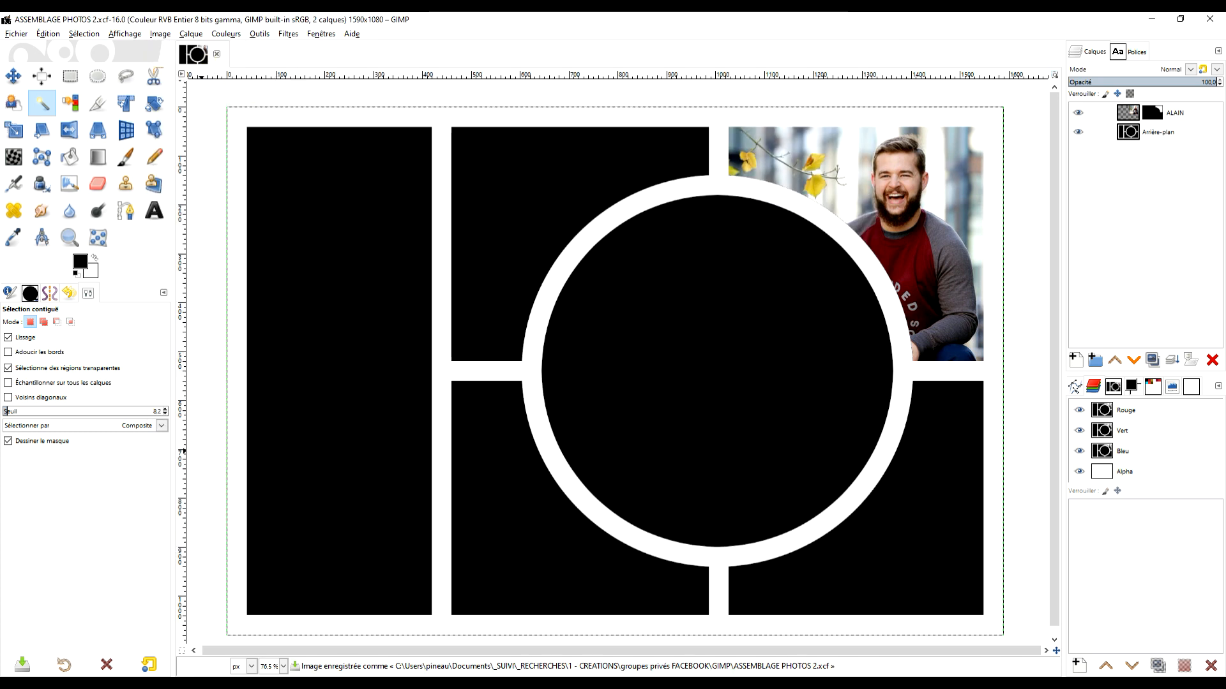
Switch to the browser, copy the Pexels photo of the laughing man in the red sweater, and like it
{"action": "left_click", "coordinate": [208, 686]}
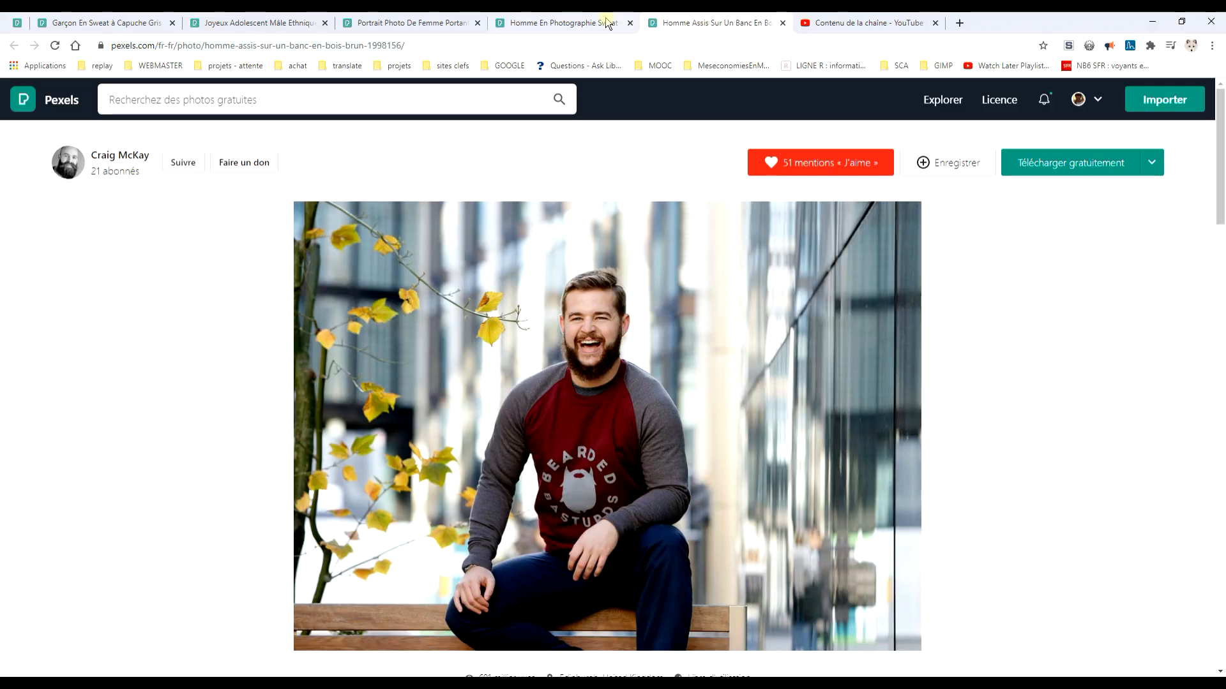
{"action": "left_click", "coordinate": [573, 26]}
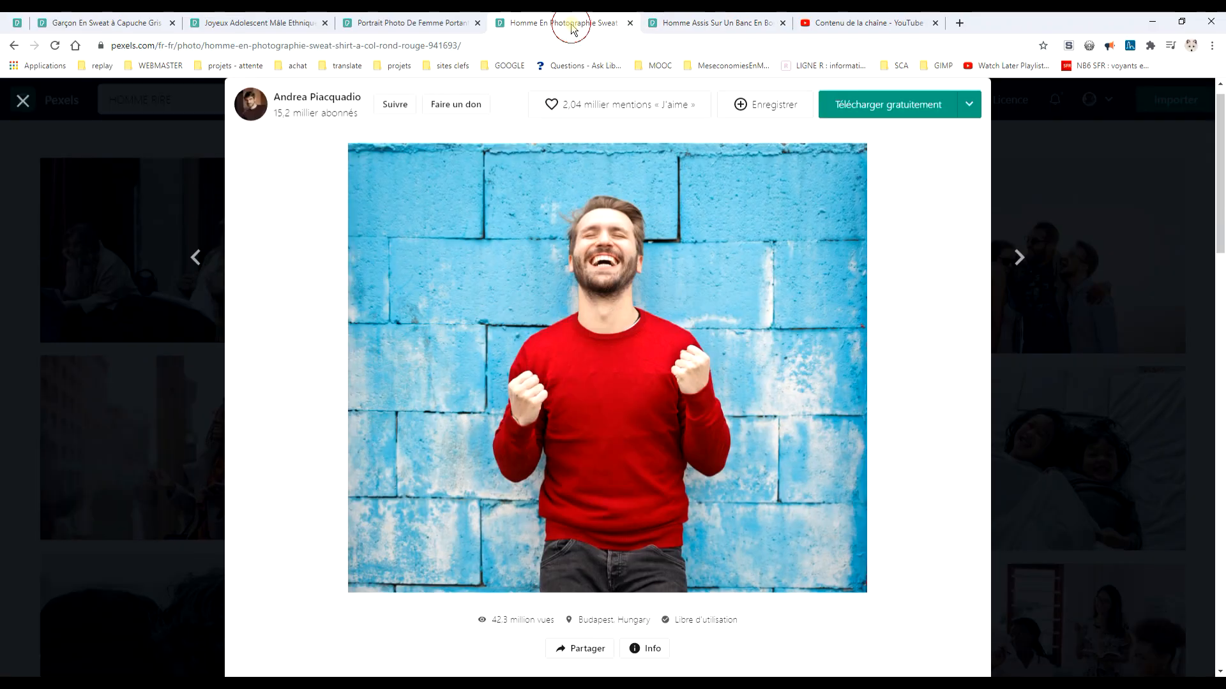
{"action": "right_click", "coordinate": [586, 288]}
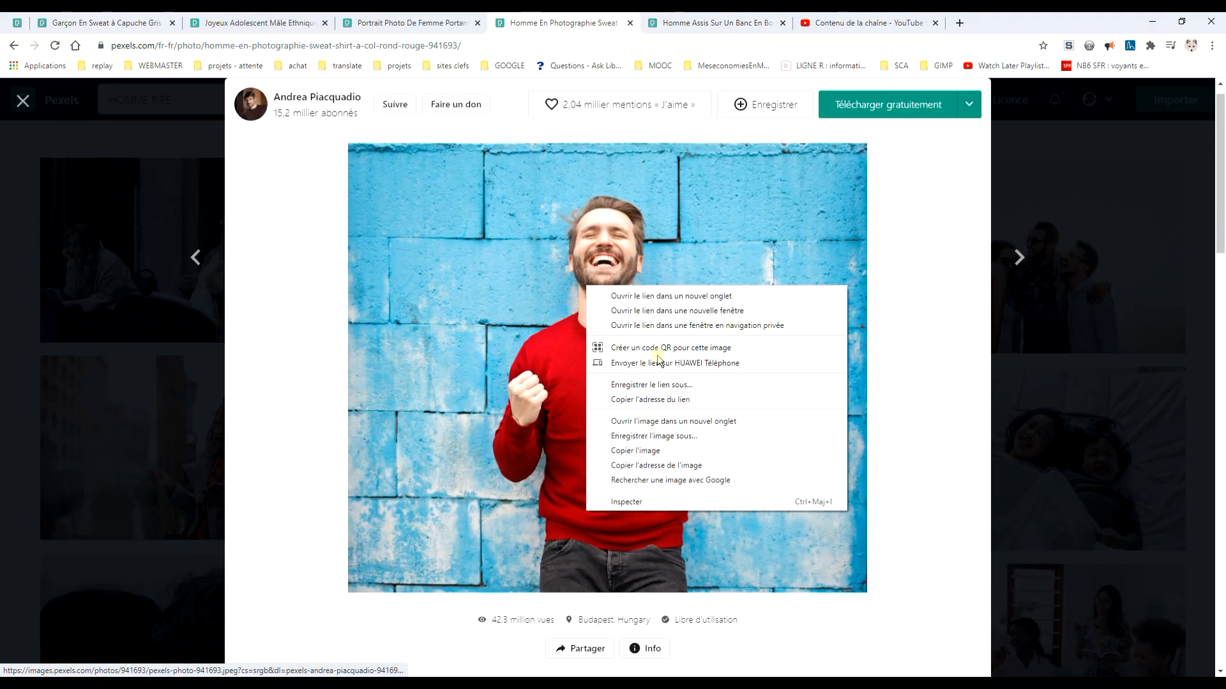
{"action": "left_click", "coordinate": [636, 451]}
{"action": "left_click", "coordinate": [610, 104]}
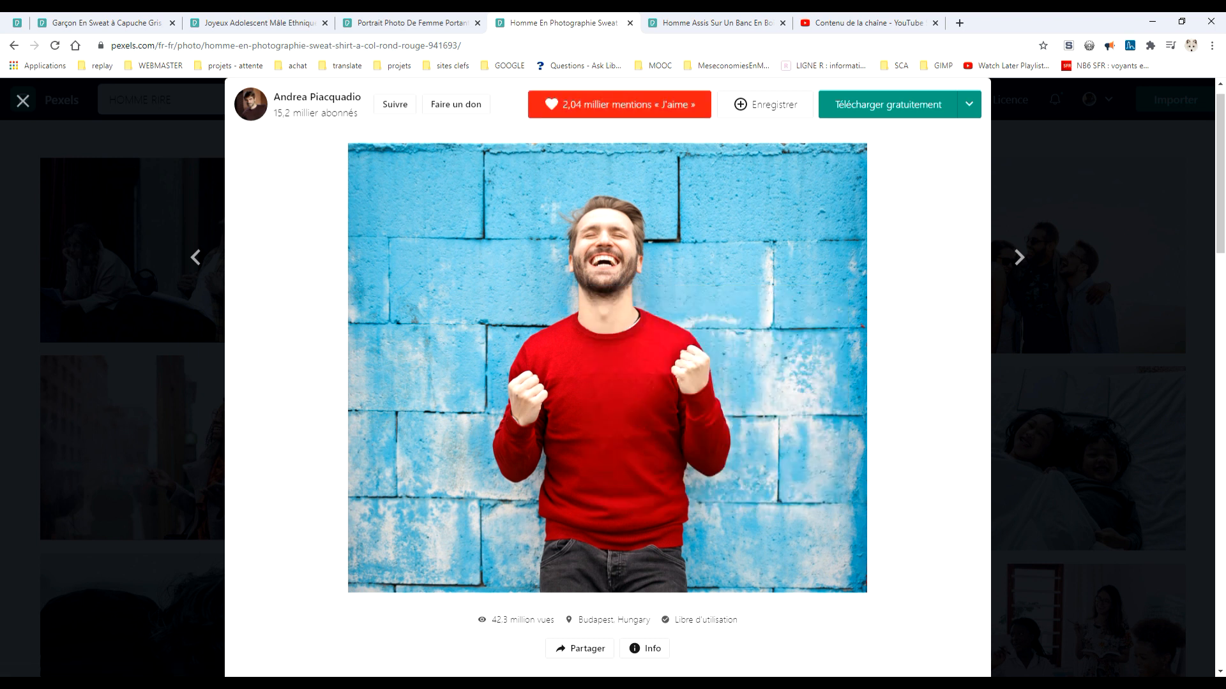
Switch to GIMP, paste the copied photo as a new layer, and lower its opacity to 49.8
{"action": "key", "text": "alt+Tab"}
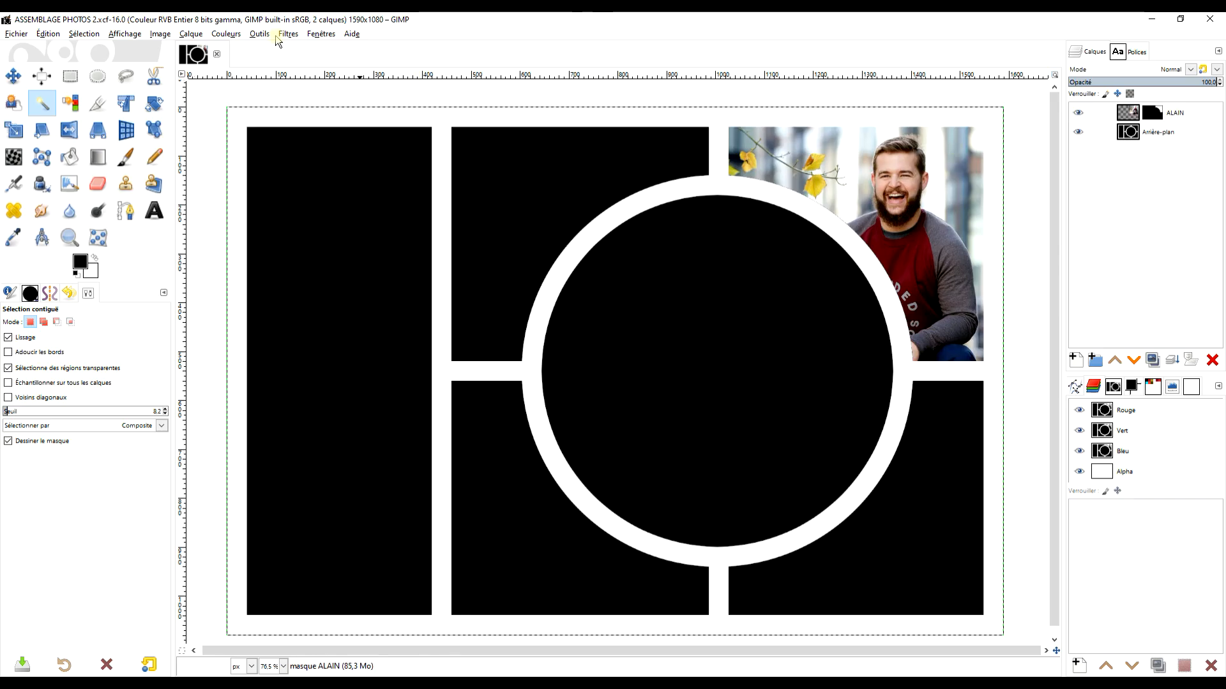
{"action": "left_click", "coordinate": [62, 37]}
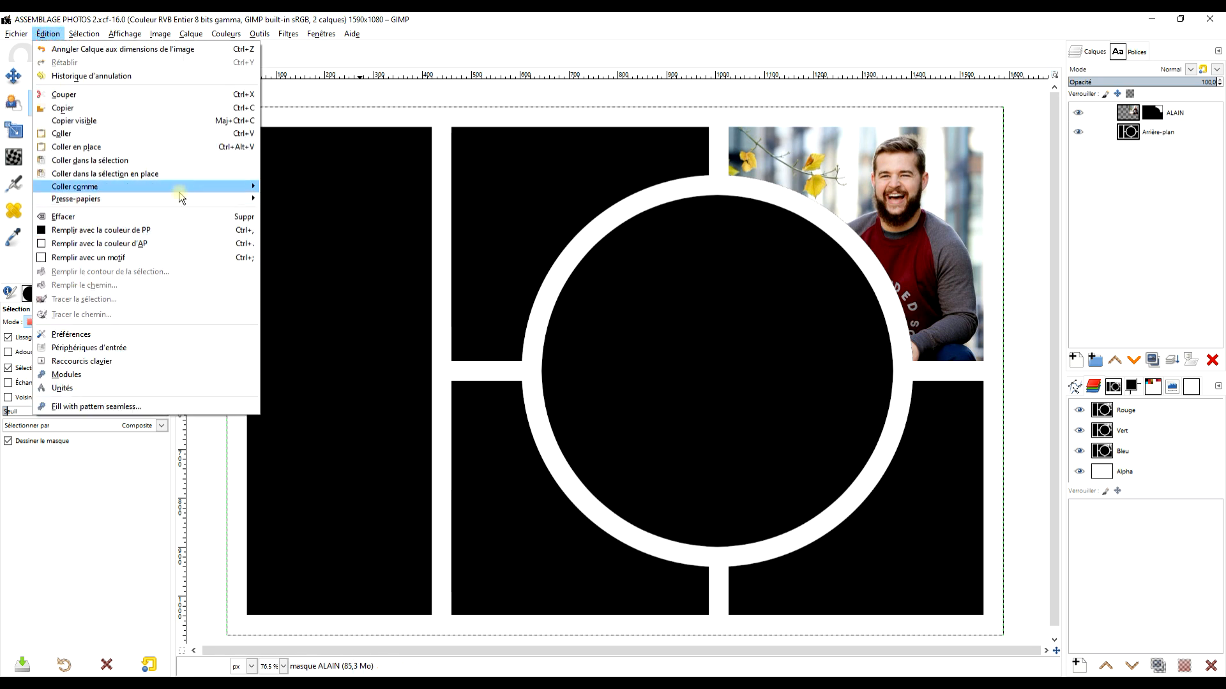
{"action": "mouse_move", "coordinate": [183, 191]}
{"action": "left_click", "coordinate": [307, 187]}
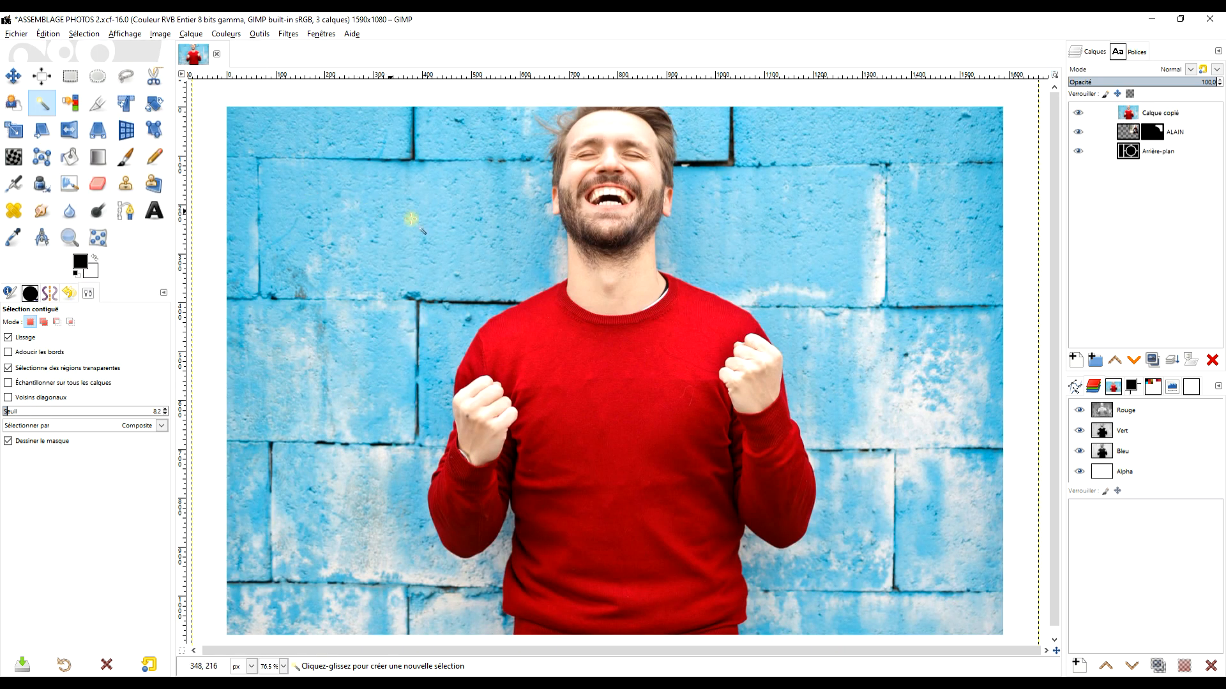
{"action": "left_click_drag", "start_coordinate": [675, 274], "coordinate": [614, 266]}
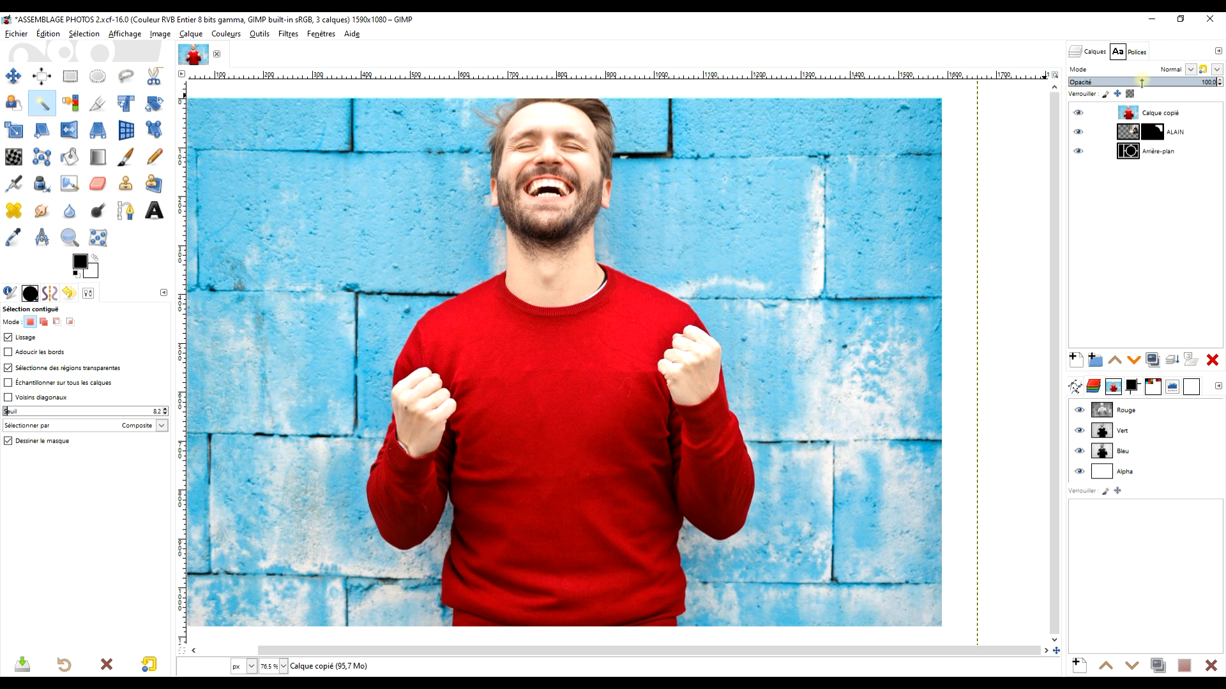
{"action": "left_click_drag", "start_coordinate": [1153, 83], "coordinate": [1142, 83]}
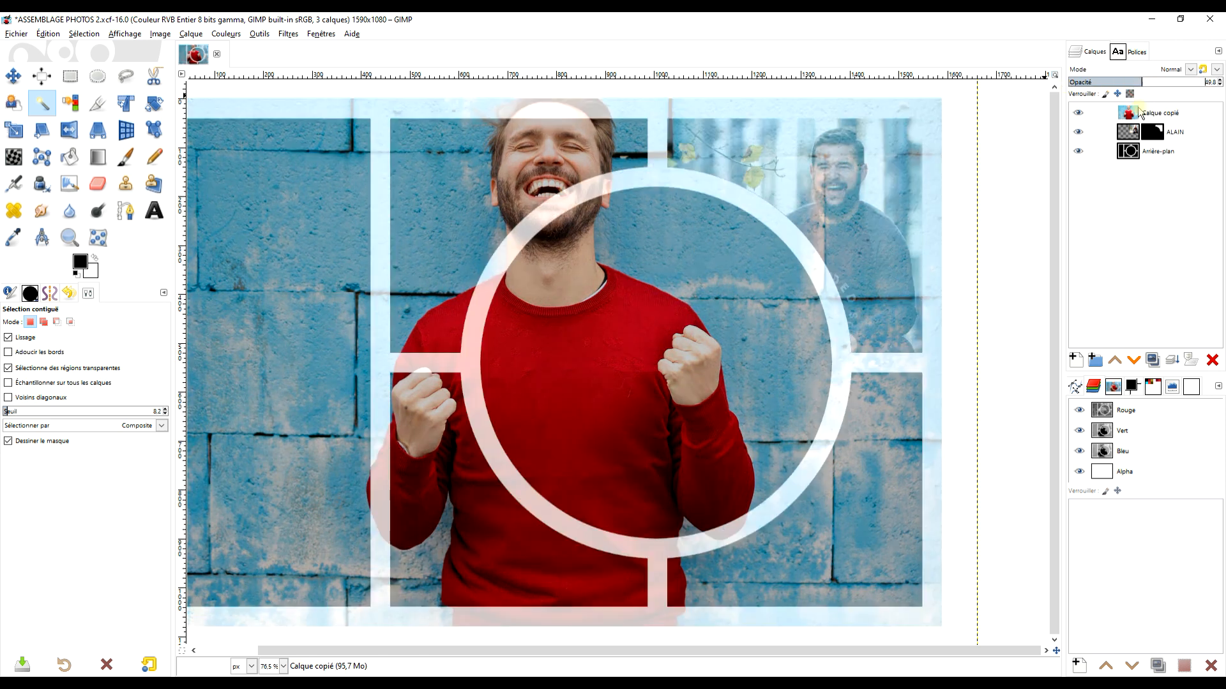
Rename the pasted red-sweater photo layer with the man's first name in lowercase
{"action": "double_click", "coordinate": [1160, 113]}
{"action": "type", "text": "SIM"}
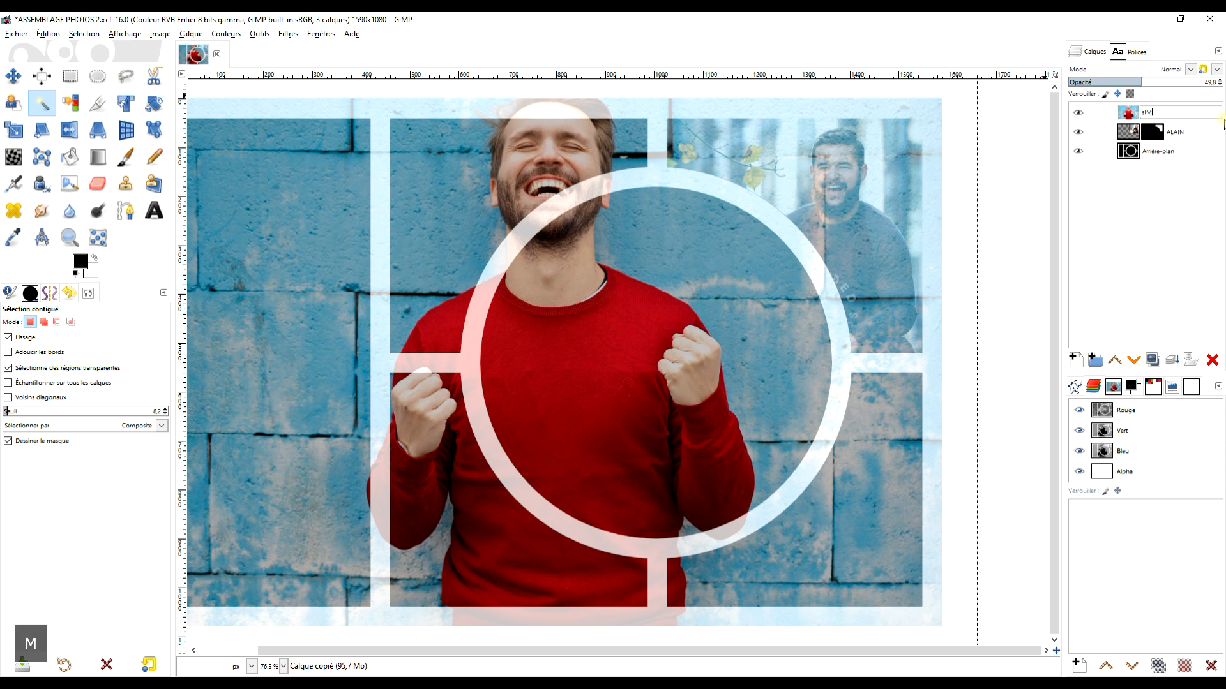
{"action": "type", "text": "ON"}
{"action": "key", "text": "BackSpace"}
{"action": "key", "text": "BackSpace"}
{"action": "key", "text": "BackSpace"}
{"action": "key", "text": "BackSpace"}
{"action": "key", "text": "BackSpace"}
{"action": "key", "text": "Caps_Lock"}
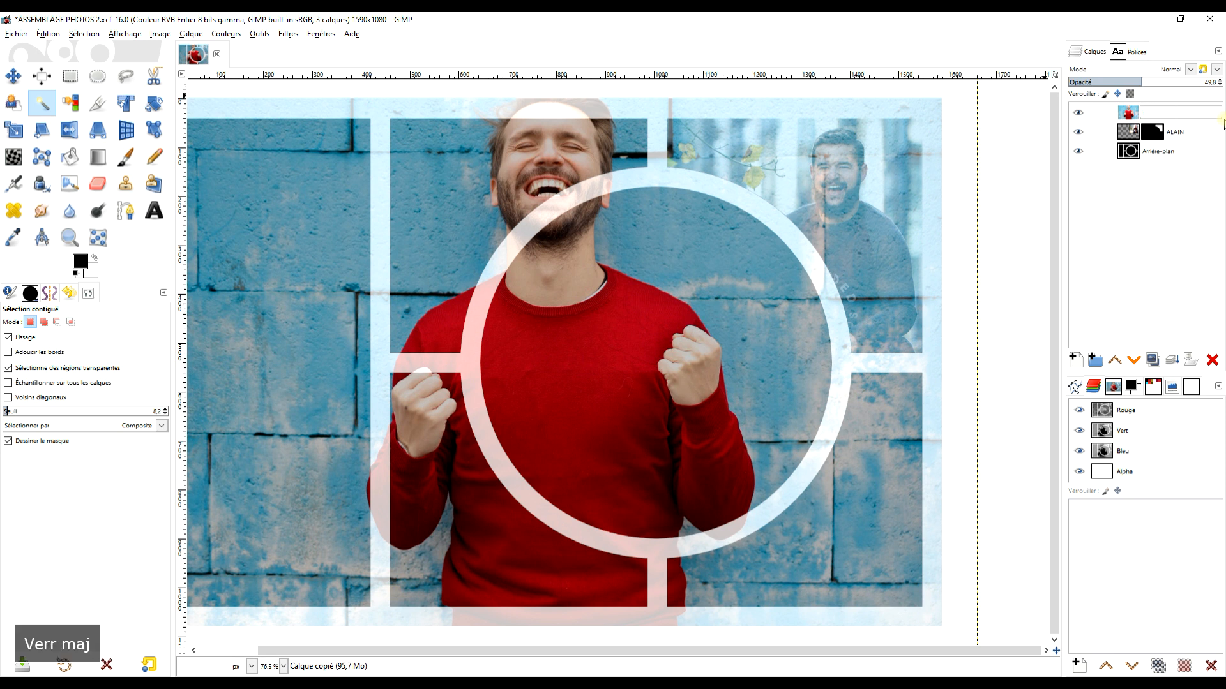
{"action": "type", "text": "simon"}
{"action": "key", "text": "Return"}
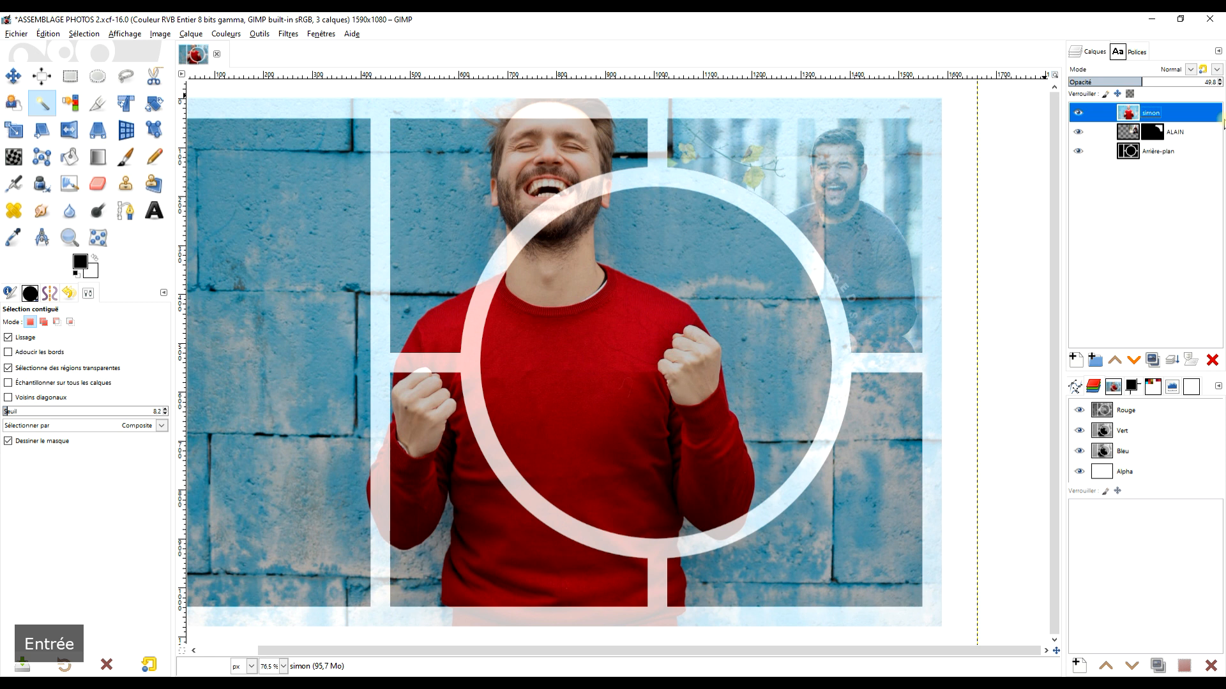
Rename the red-sweater photo layer with the man's first name in capitals
{"action": "double_click", "coordinate": [1152, 113]}
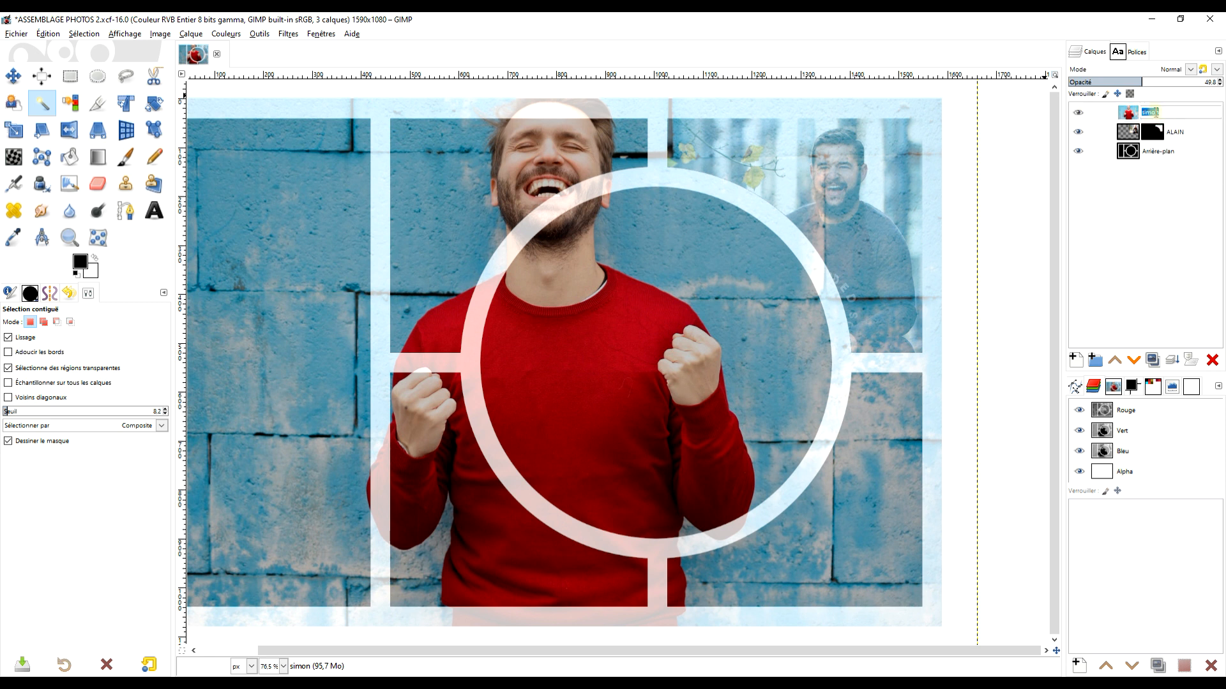
{"action": "key", "text": "Caps_Lock"}
{"action": "type", "text": "SIMON"}
{"action": "key", "text": "Return"}
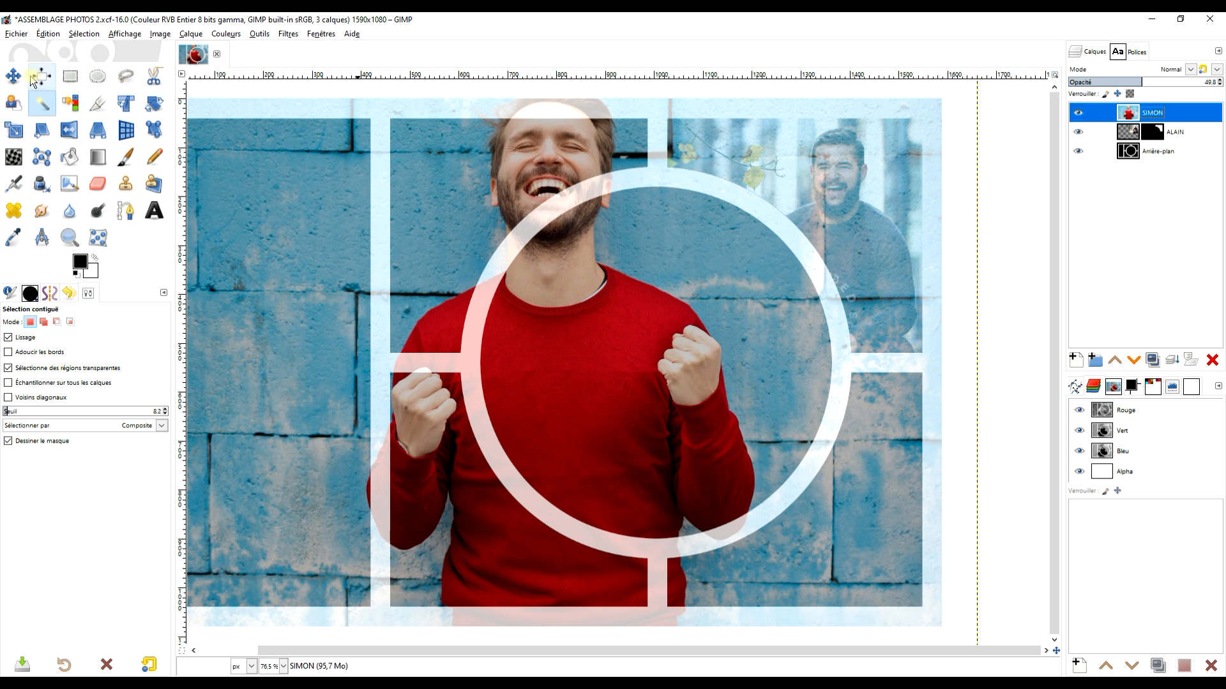
Move the red-sweater photo layer so the man's face sits over the upper-middle panel
{"action": "key", "text": "m"}
{"action": "left_click_drag", "start_coordinate": [596, 169], "coordinate": [518, 189]}
{"action": "scroll", "coordinate": [639, 286], "scroll_direction": "down", "scroll_amount": 2}
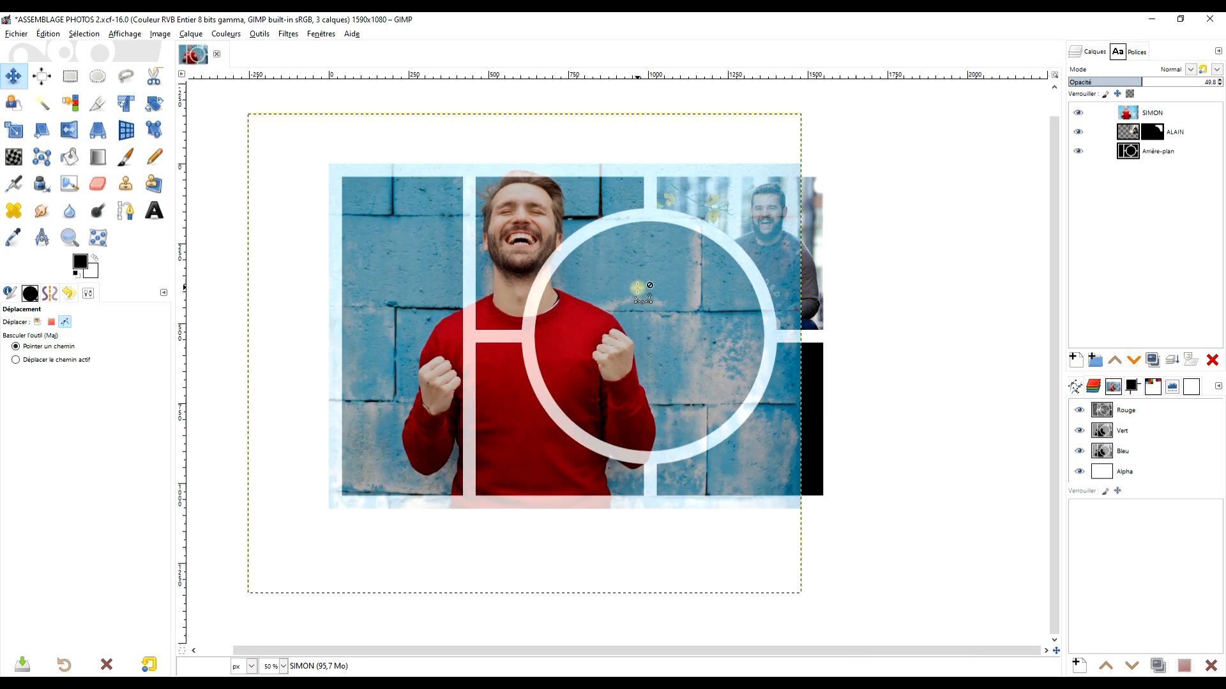
Scale the red-sweater photo layer proportionally to 856 x 740 px and position the man over the upper-middle panel
{"action": "left_click", "coordinate": [10, 132]}
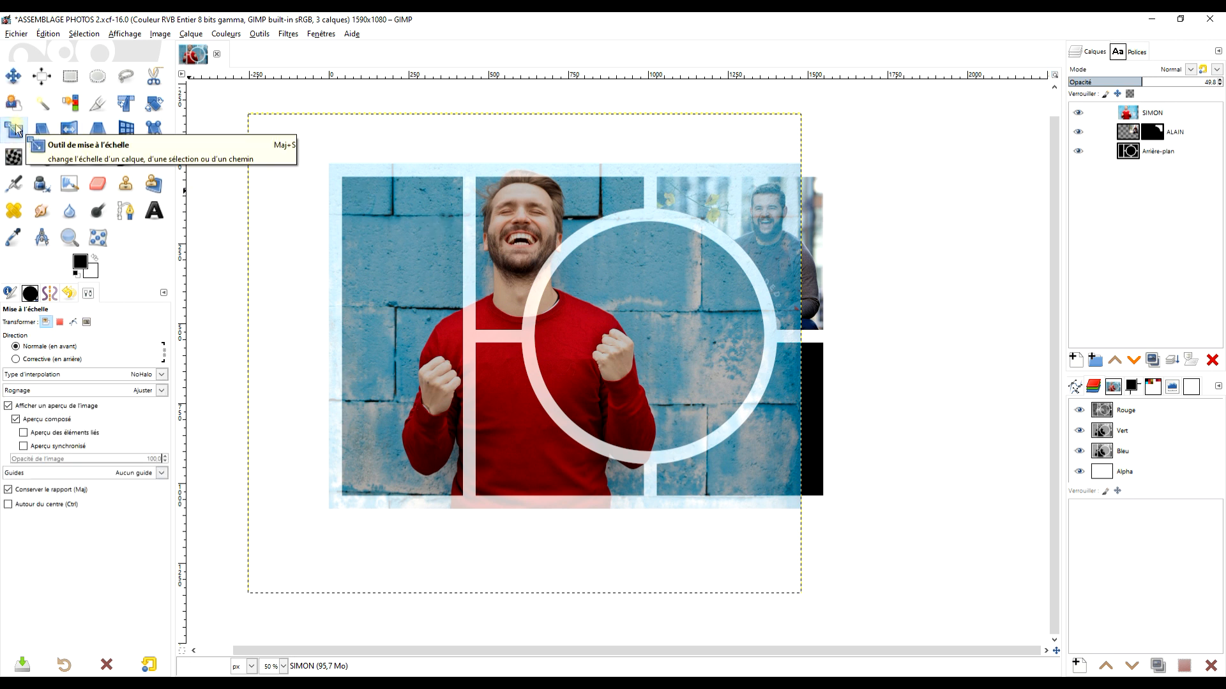
{"action": "left_click", "coordinate": [542, 262]}
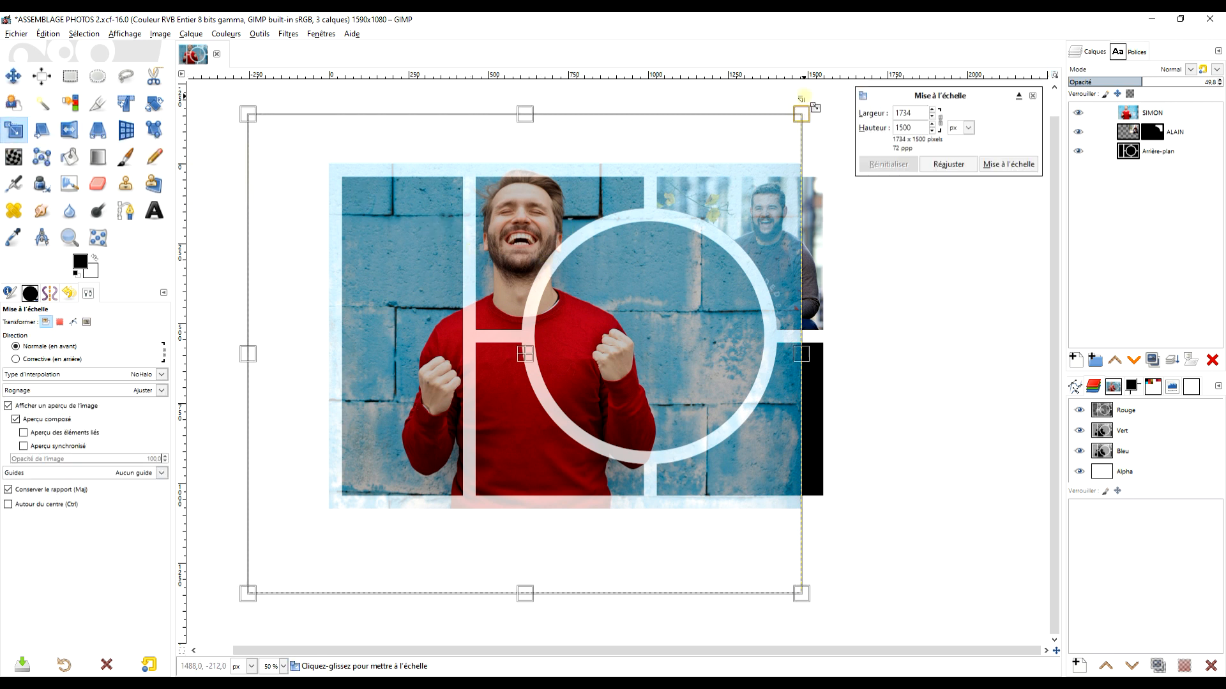
{"action": "left_click_drag", "start_coordinate": [806, 115], "coordinate": [645, 249]}
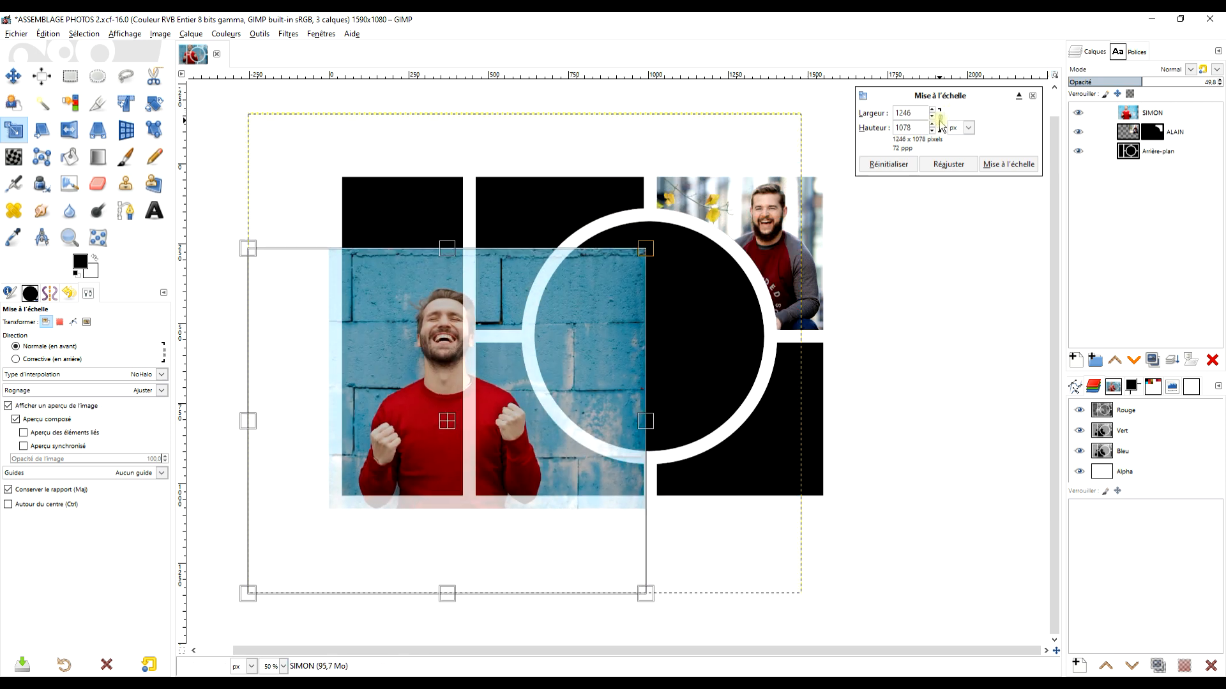
{"action": "left_click_drag", "start_coordinate": [645, 248], "coordinate": [565, 318]}
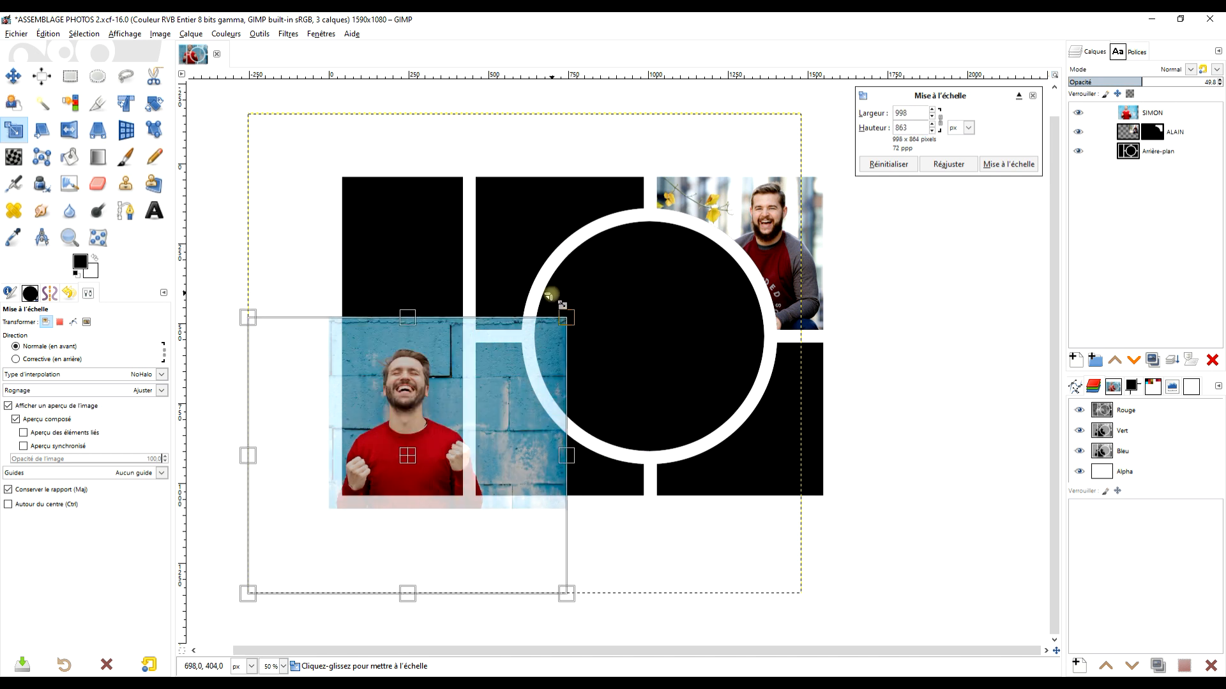
{"action": "left_click_drag", "start_coordinate": [418, 466], "coordinate": [530, 304]}
{"action": "scroll", "coordinate": [530, 304], "scroll_direction": "up", "scroll_amount": 2}
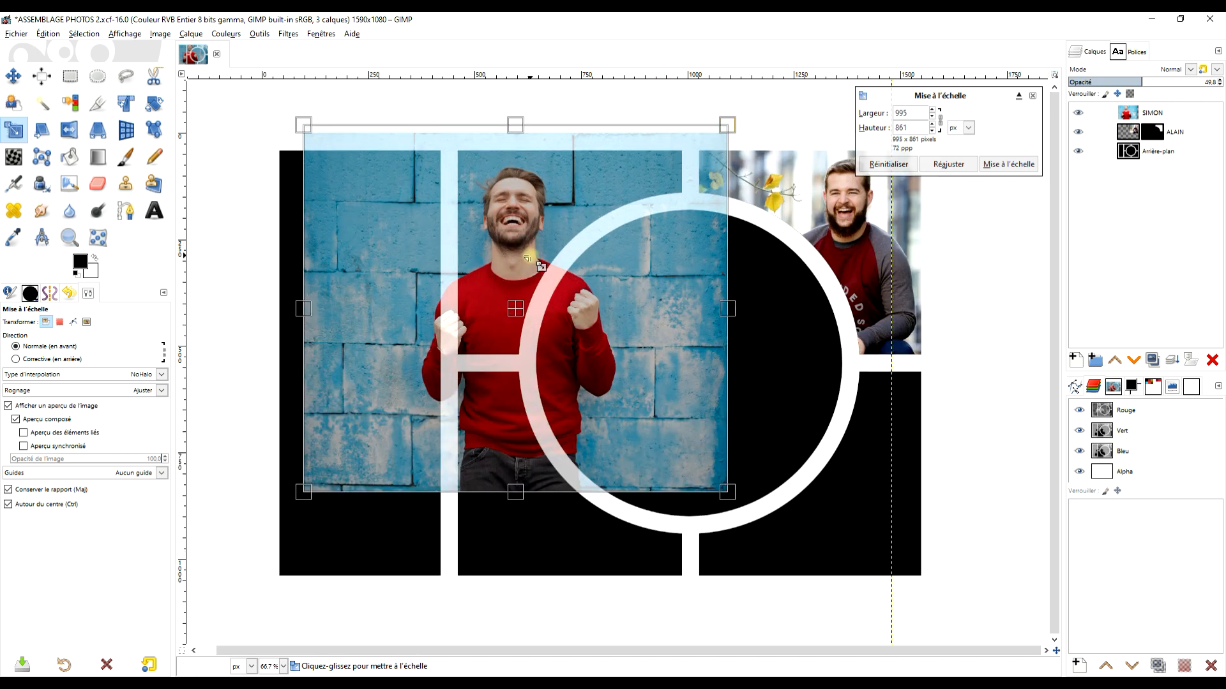
{"action": "scroll", "coordinate": [667, 236], "scroll_direction": "down", "scroll_amount": 1}
{"action": "left_click_drag", "start_coordinate": [771, 120], "coordinate": [711, 170]}
{"action": "mouse_move", "coordinate": [530, 328]}
{"action": "left_mouse_down"}
{"action": "mouse_move", "coordinate": [890, 278]}
{"action": "mouse_move", "coordinate": [837, 340]}
{"action": "mouse_move", "coordinate": [828, 335]}
{"action": "mouse_move", "coordinate": [840, 344]}
{"action": "mouse_move", "coordinate": [512, 343]}
{"action": "mouse_move", "coordinate": [525, 337]}
{"action": "left_mouse_up"}
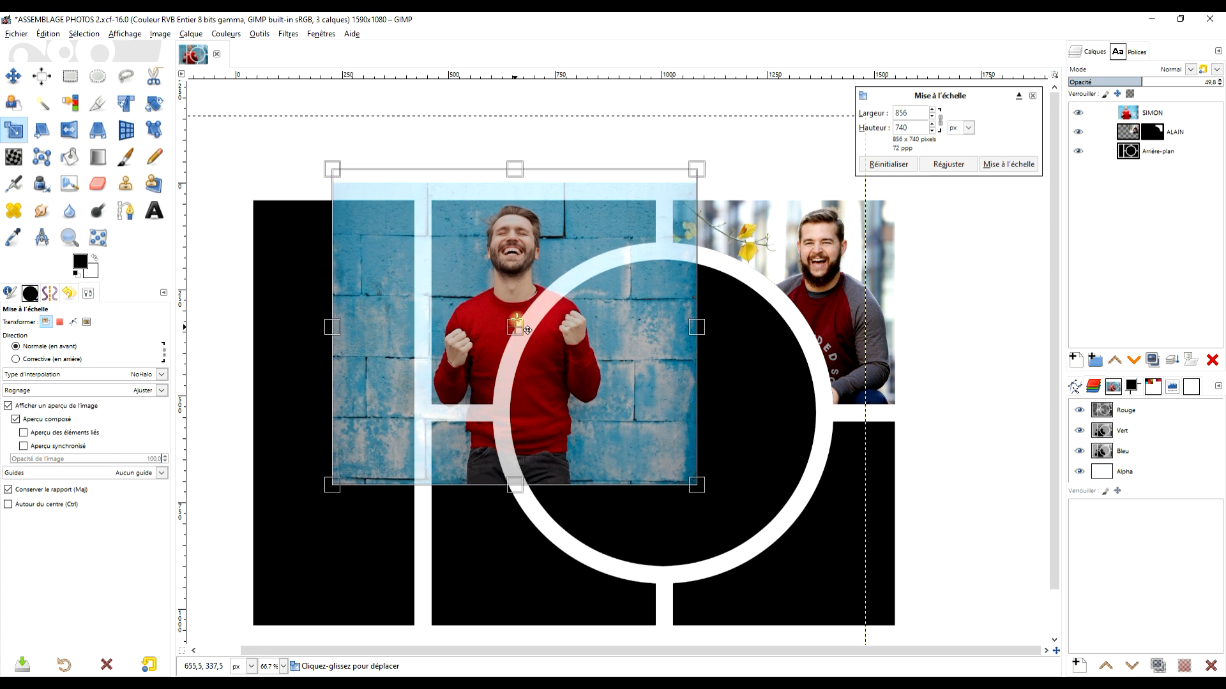
{"action": "left_click", "coordinate": [1009, 164]}
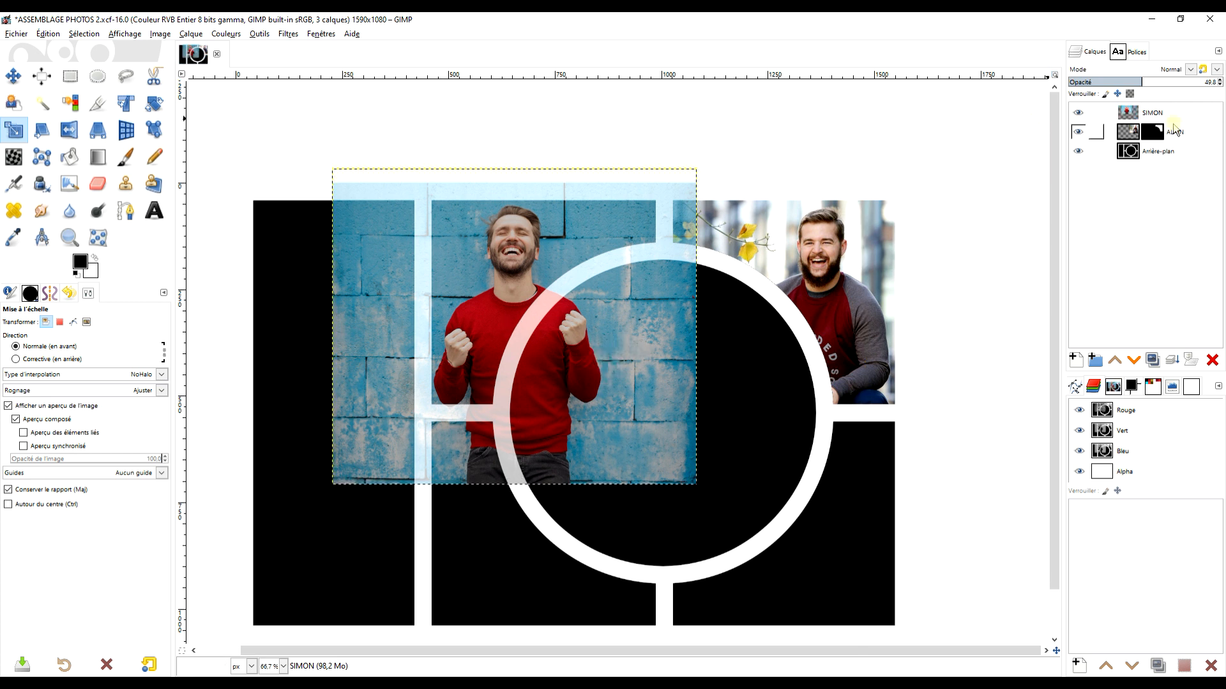
Raise the red-sweater photo layer's opacity to 100 and make the Arrière-plan layer active
{"action": "left_click_drag", "start_coordinate": [1150, 81], "coordinate": [1220, 77]}
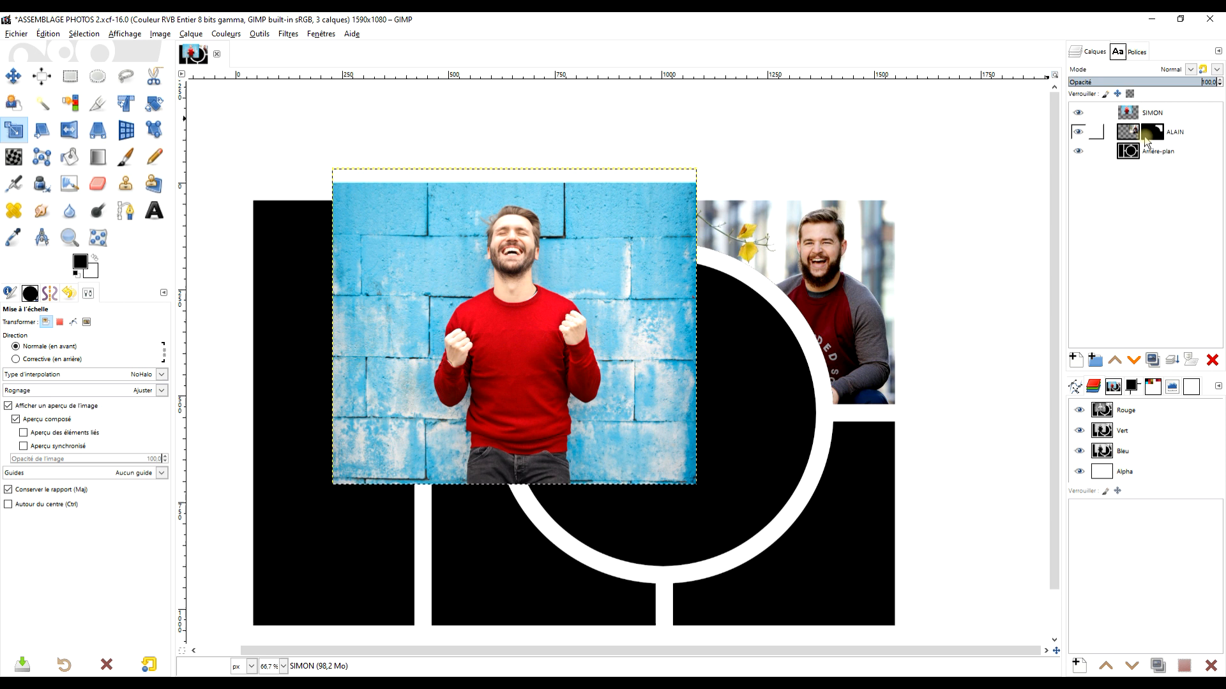
{"action": "left_click", "coordinate": [1128, 154]}
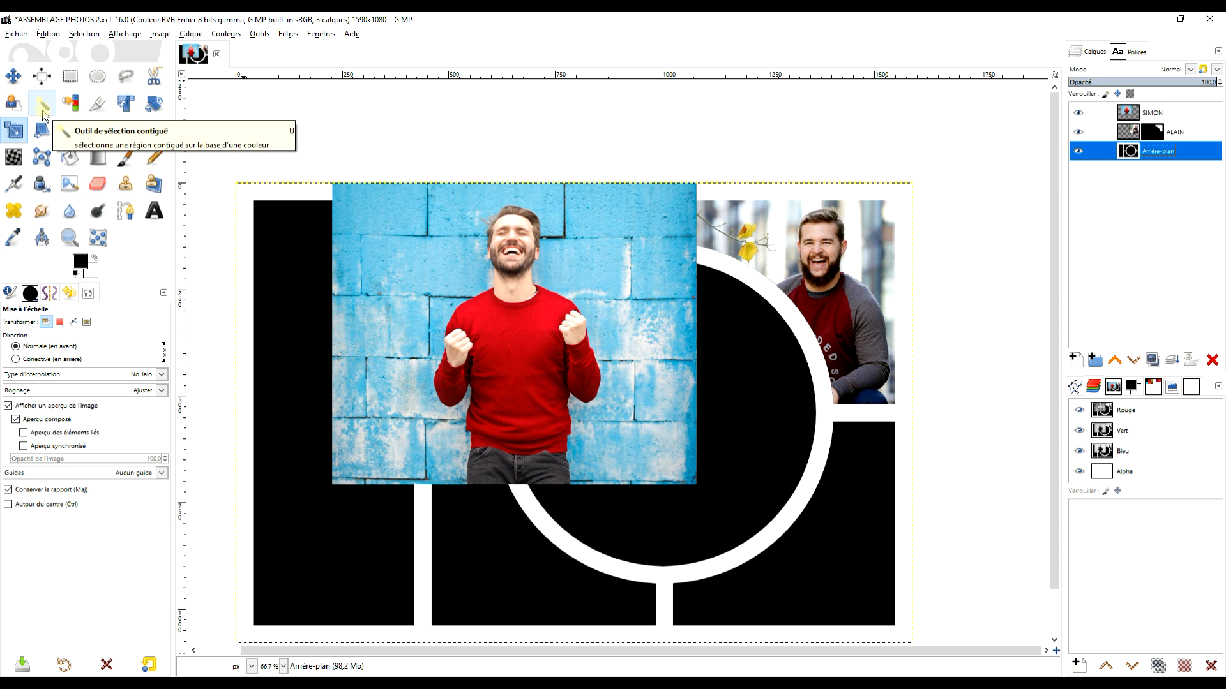
Lower the red-sweater photo layer's opacity to 37.3 and fuzzy-select the upper-middle black panel on the Arrière-plan layer
{"action": "left_click", "coordinate": [42, 109]}
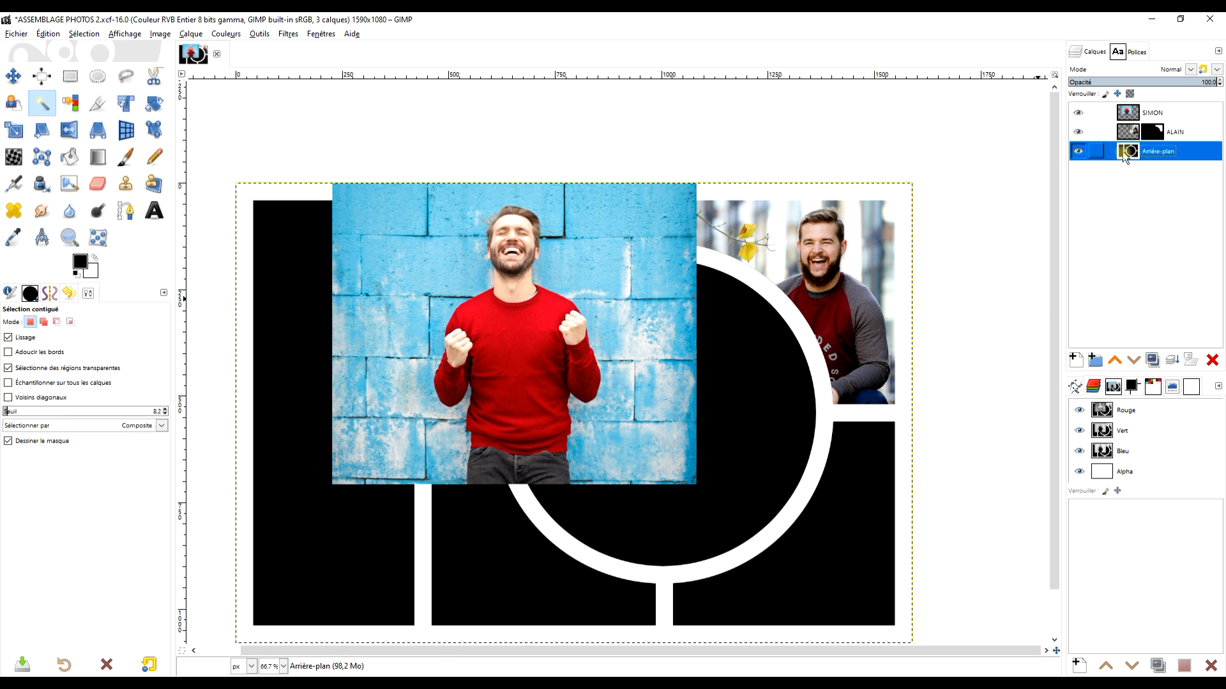
{"action": "left_click", "coordinate": [1127, 113]}
{"action": "left_click", "coordinate": [1124, 82]}
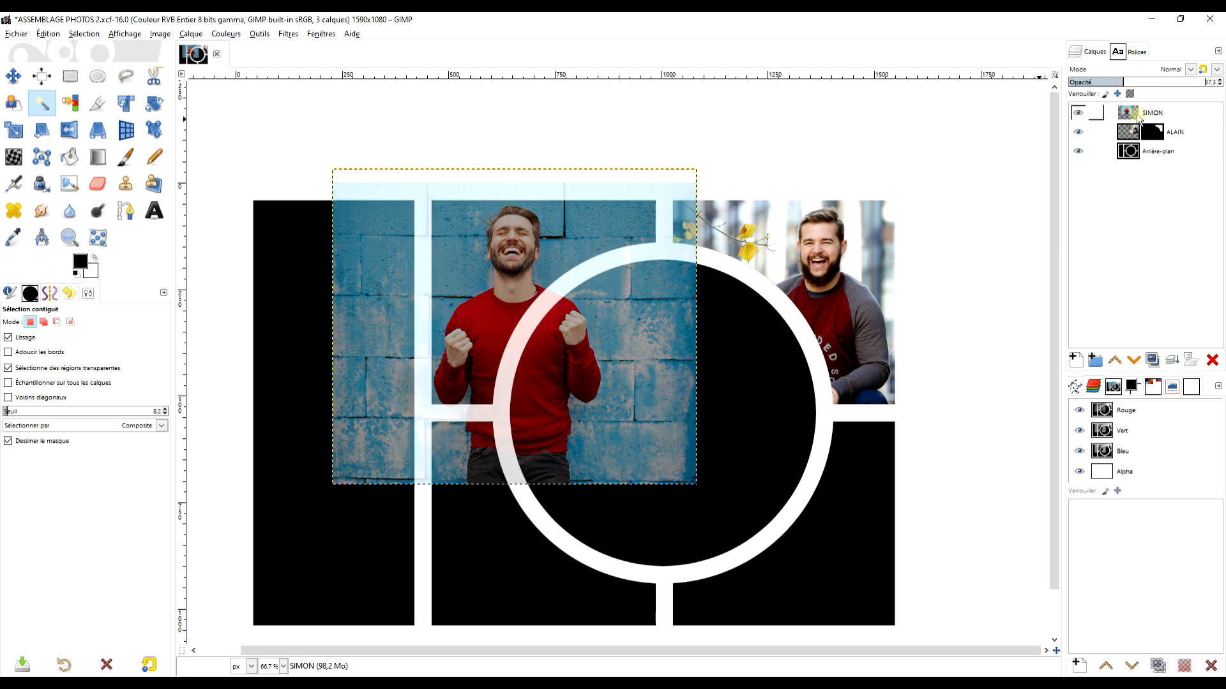
{"action": "left_click", "coordinate": [1124, 151]}
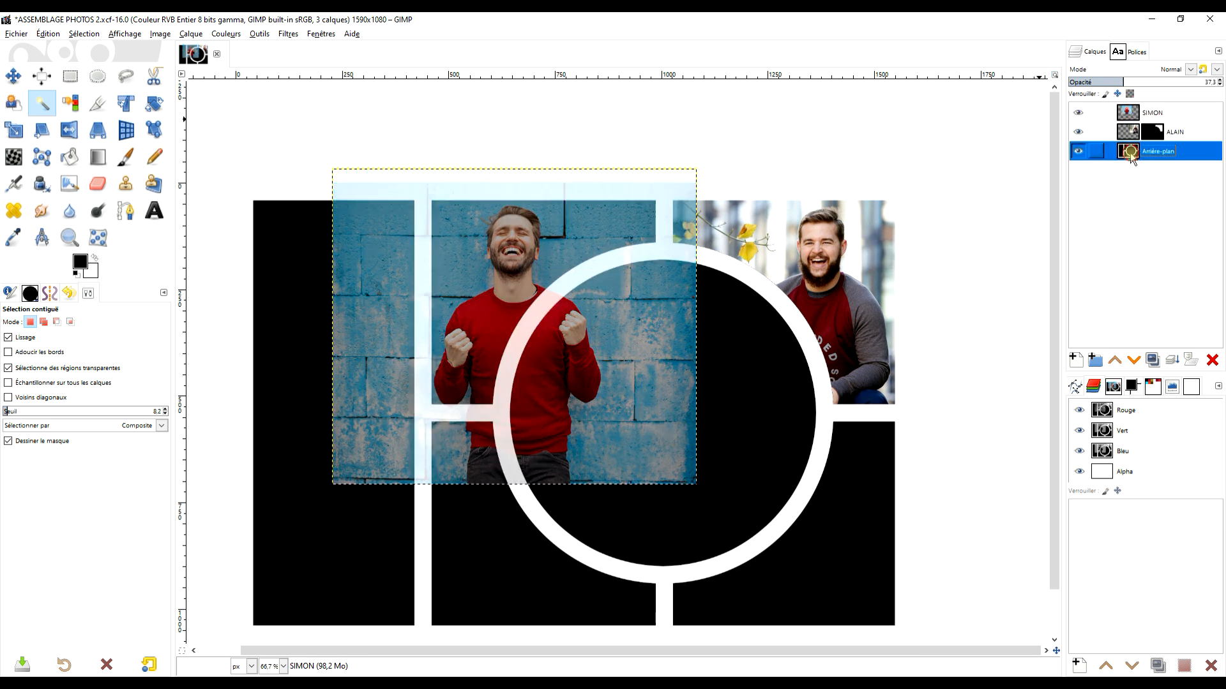
{"action": "left_click", "coordinate": [482, 269]}
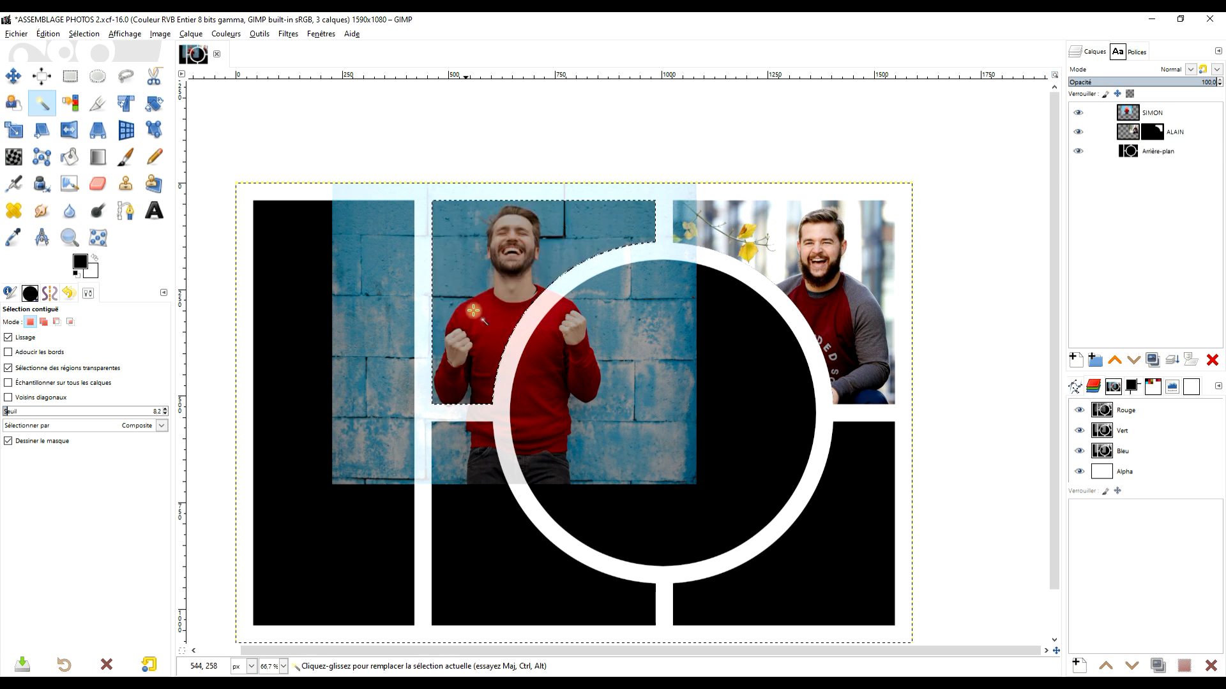
Add a layer mask to the red-sweater photo layer, initialised from the current selection
{"action": "right_click", "coordinate": [1135, 119]}
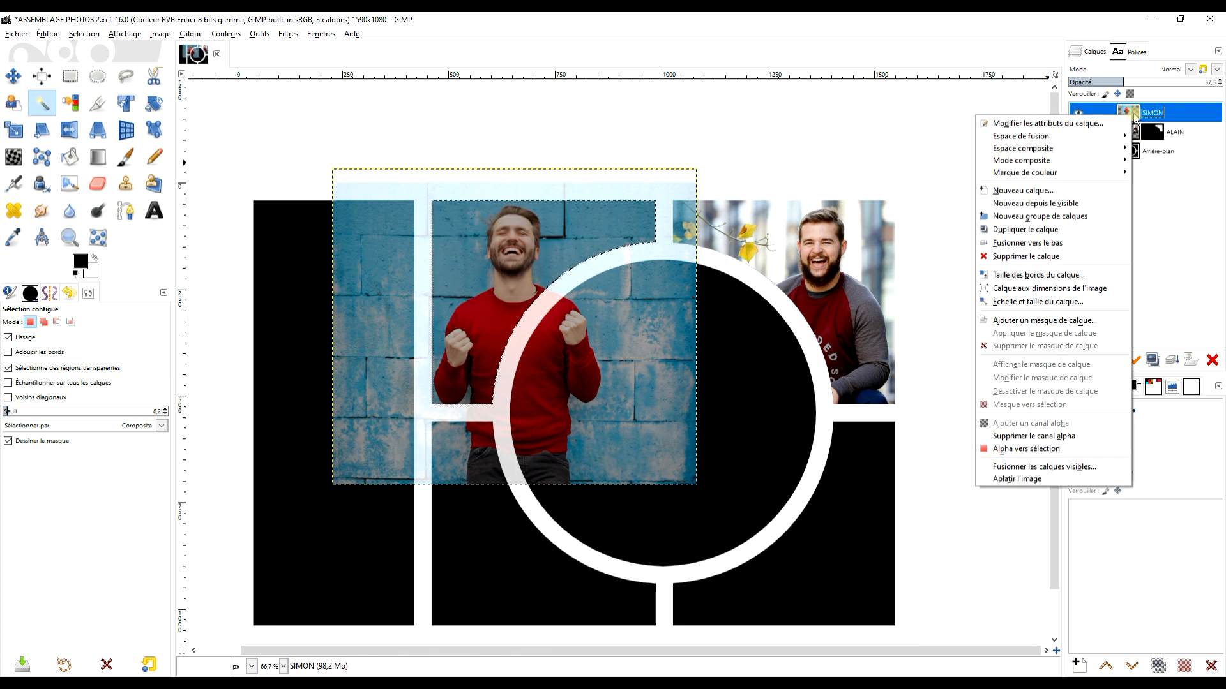
{"action": "left_click", "coordinate": [1038, 320]}
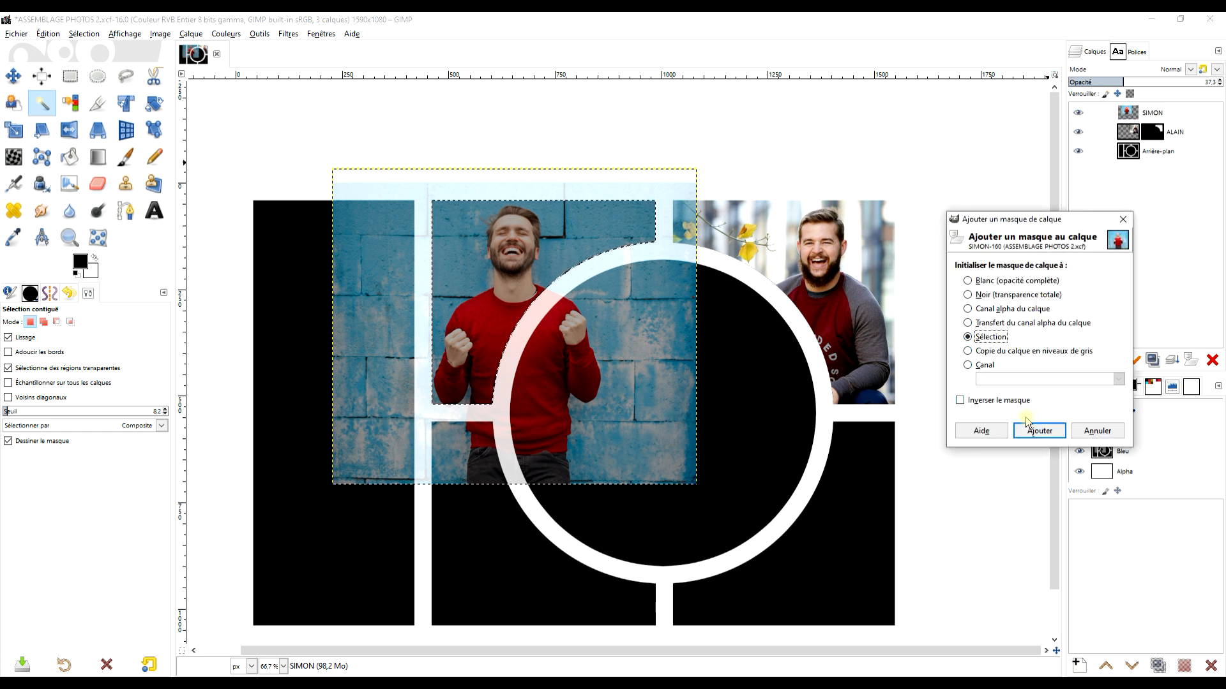
{"action": "left_click", "coordinate": [1038, 431]}
Expand the red-sweater photo layer to the image dimensions and raise its opacity to 100
{"action": "left_click", "coordinate": [1116, 114]}
{"action": "right_click", "coordinate": [1127, 115]}
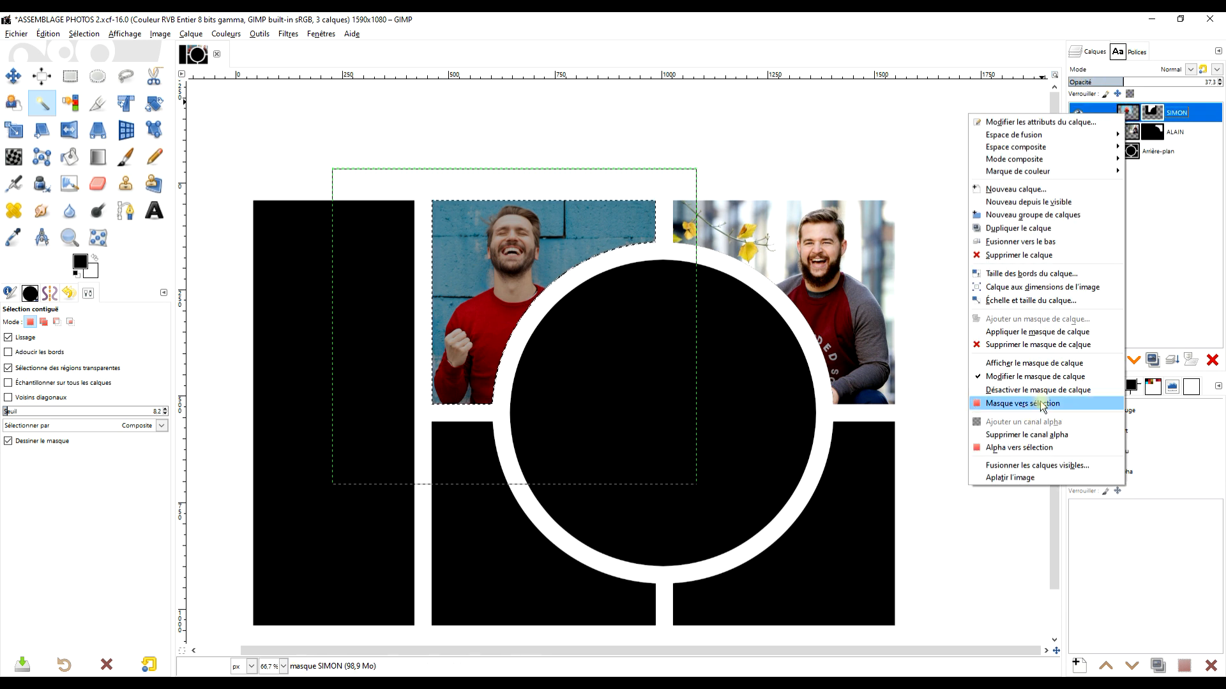
{"action": "left_click", "coordinate": [1060, 289]}
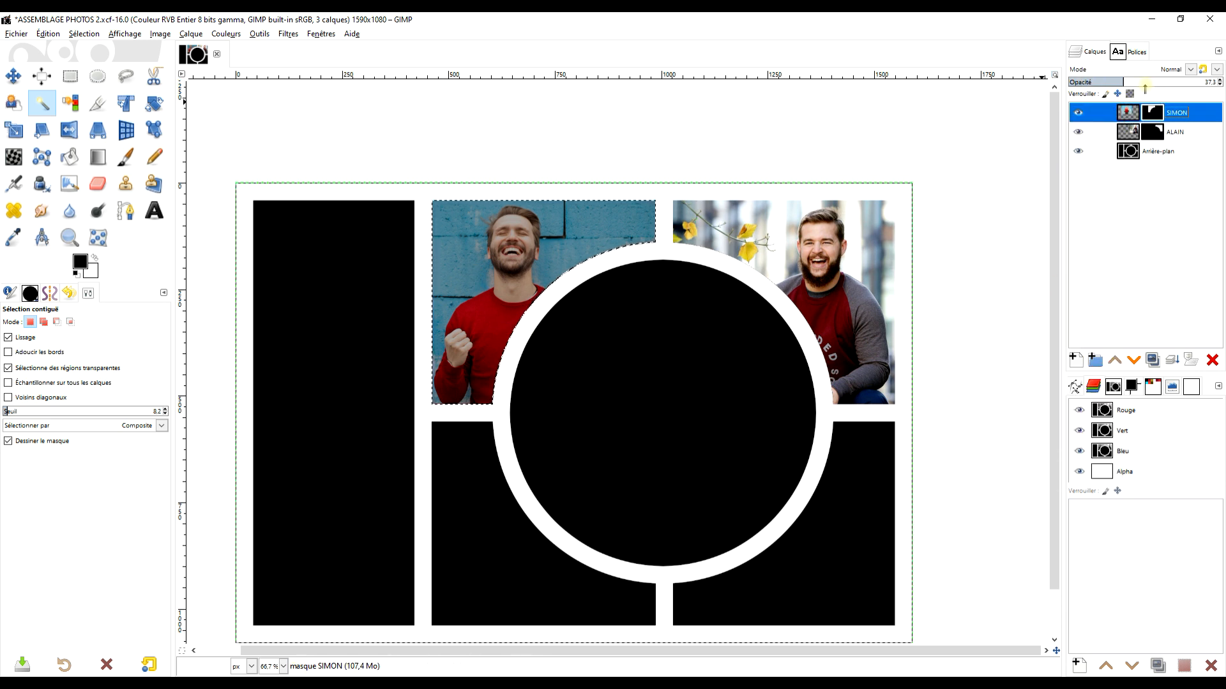
{"action": "left_click_drag", "start_coordinate": [1138, 83], "coordinate": [1220, 80]}
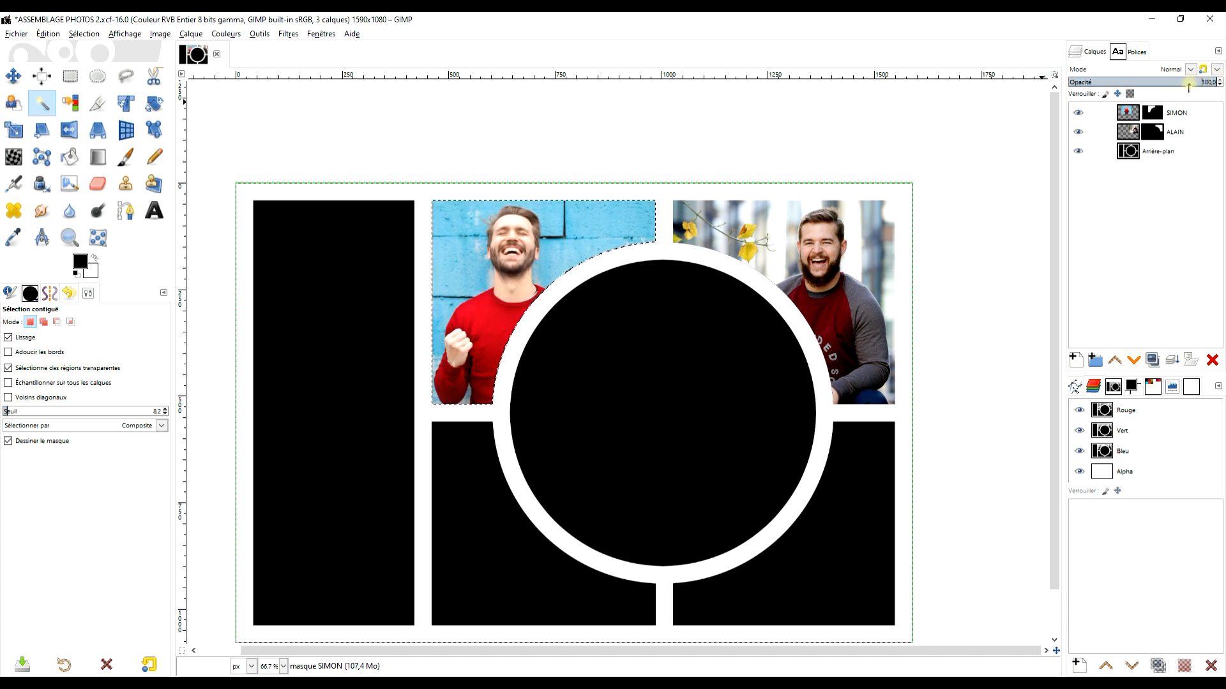
Clear the selection around the upper-middle panel
{"action": "left_click", "coordinate": [83, 33]}
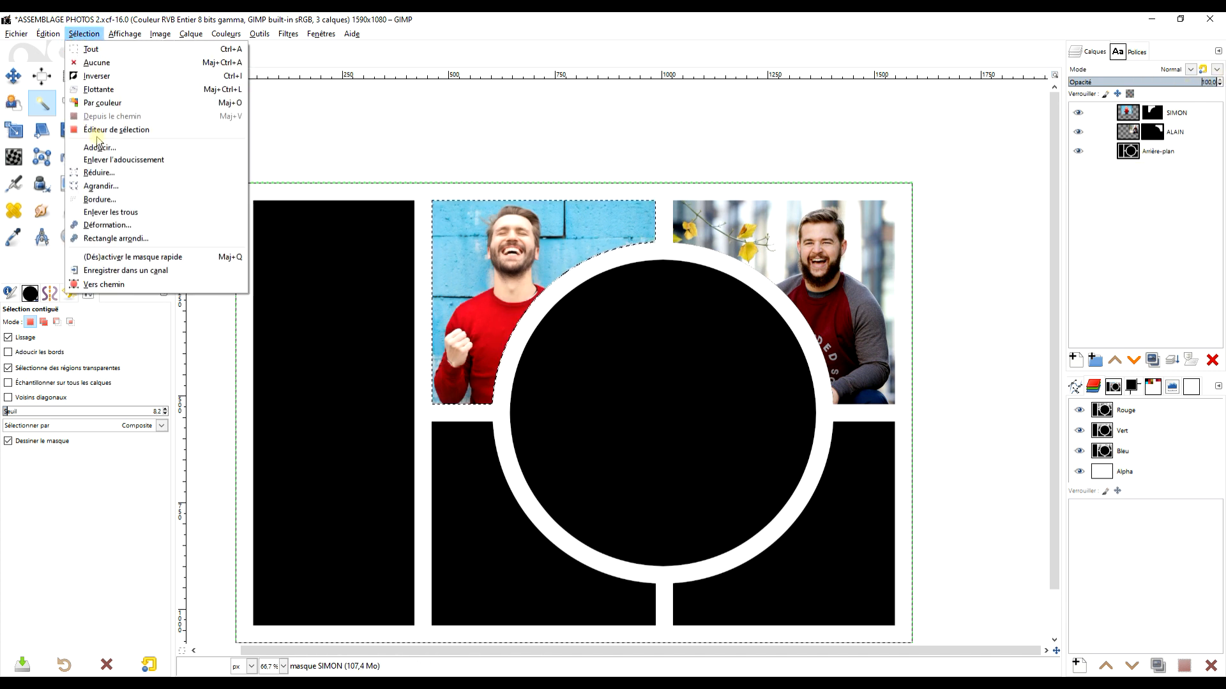
{"action": "left_click", "coordinate": [96, 63]}
{"action": "left_click_drag", "start_coordinate": [765, 415], "coordinate": [739, 345]}
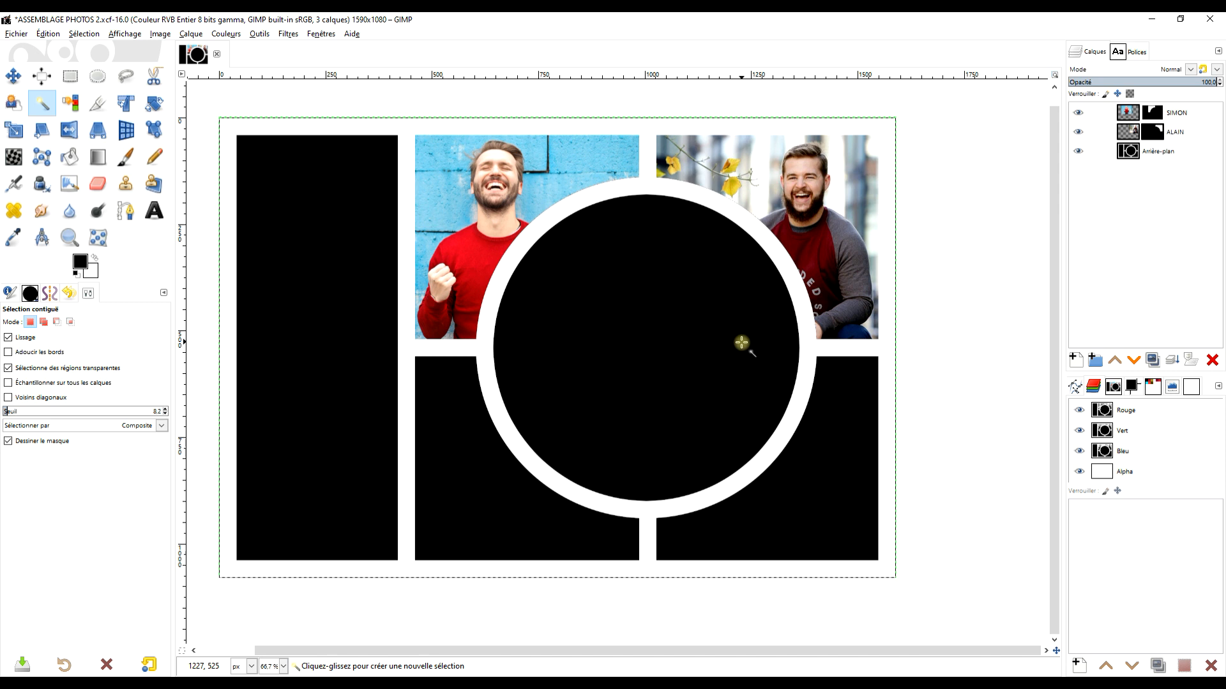
{"action": "scroll", "coordinate": [822, 300], "scroll_direction": "down", "scroll_amount": 1}
{"action": "scroll", "coordinate": [944, 226], "scroll_direction": "up", "scroll_amount": 1}
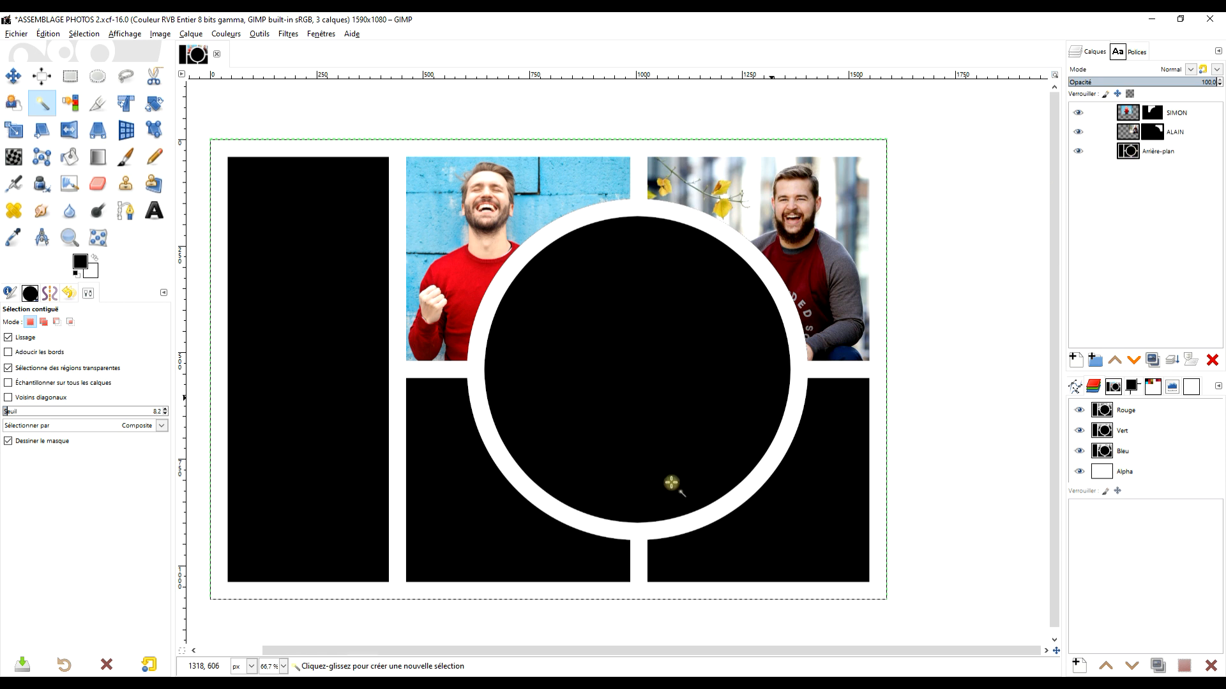
Switch to Pexels in the browser, copy the photo of the seated man in the grey hoodie and like it
{"action": "left_click", "coordinate": [105, 669]}
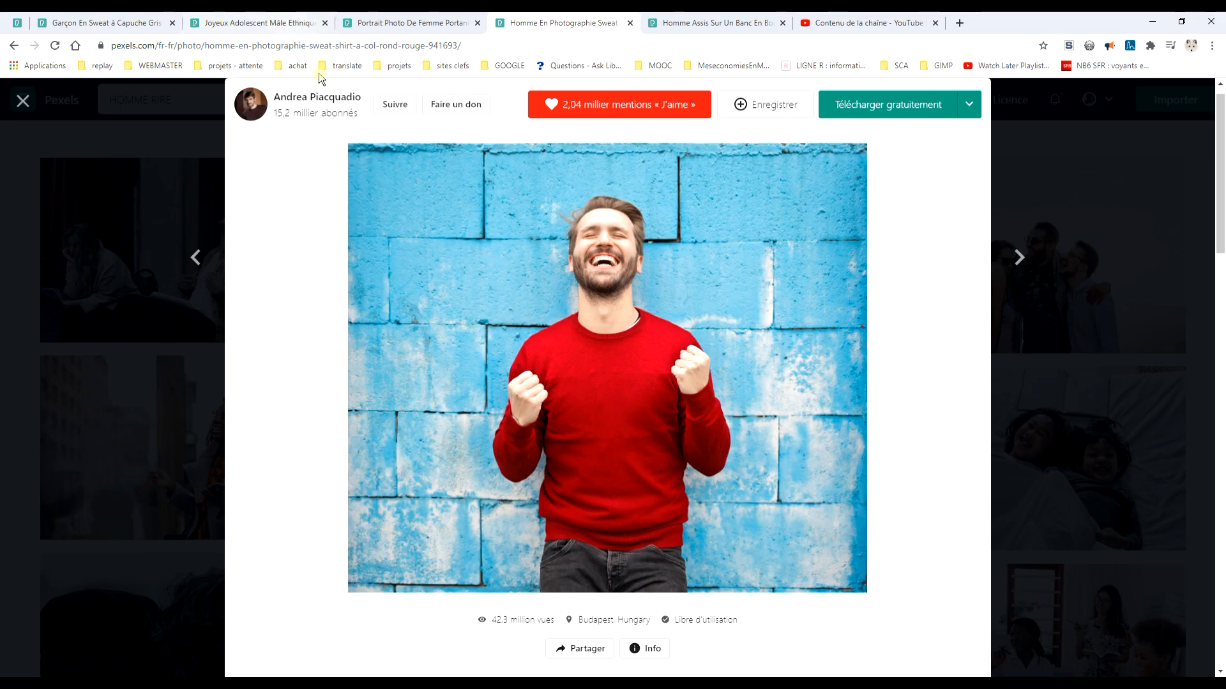
{"action": "left_click", "coordinate": [121, 22]}
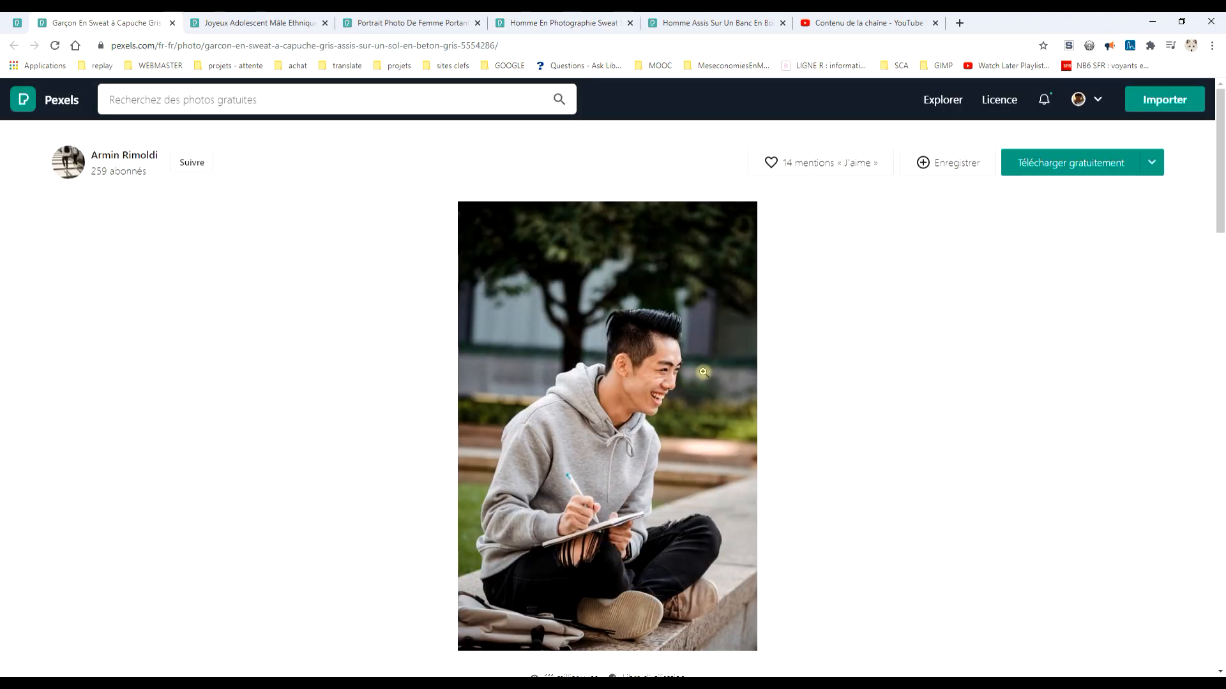
{"action": "right_click", "coordinate": [616, 322]}
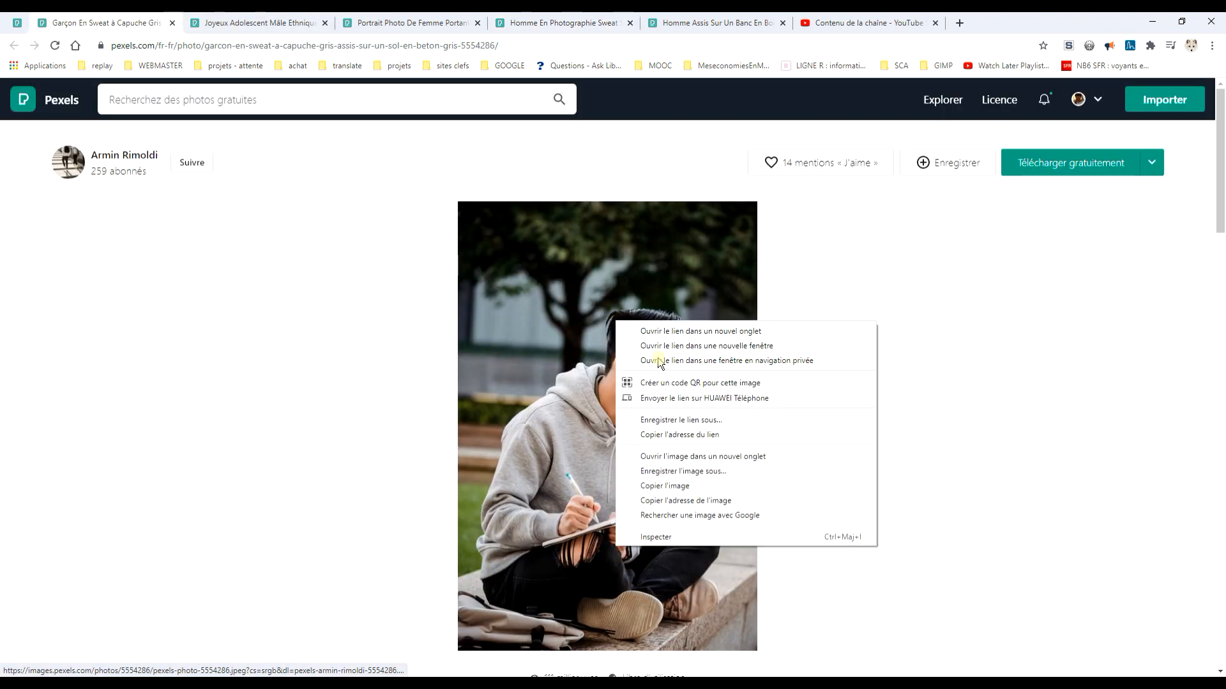
{"action": "left_click", "coordinate": [672, 486]}
{"action": "left_click", "coordinate": [852, 164]}
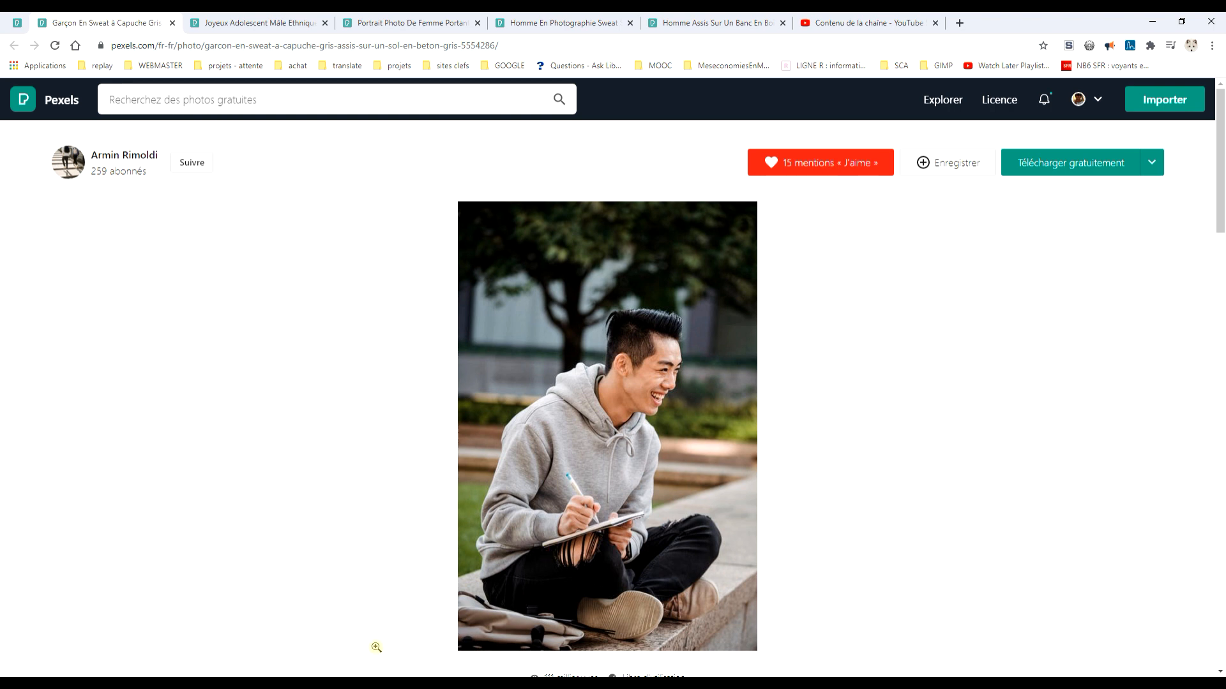
Return to GIMP and paste the copied grey-hoodie photo as a new layer
{"action": "key", "text": "alt+Tab"}
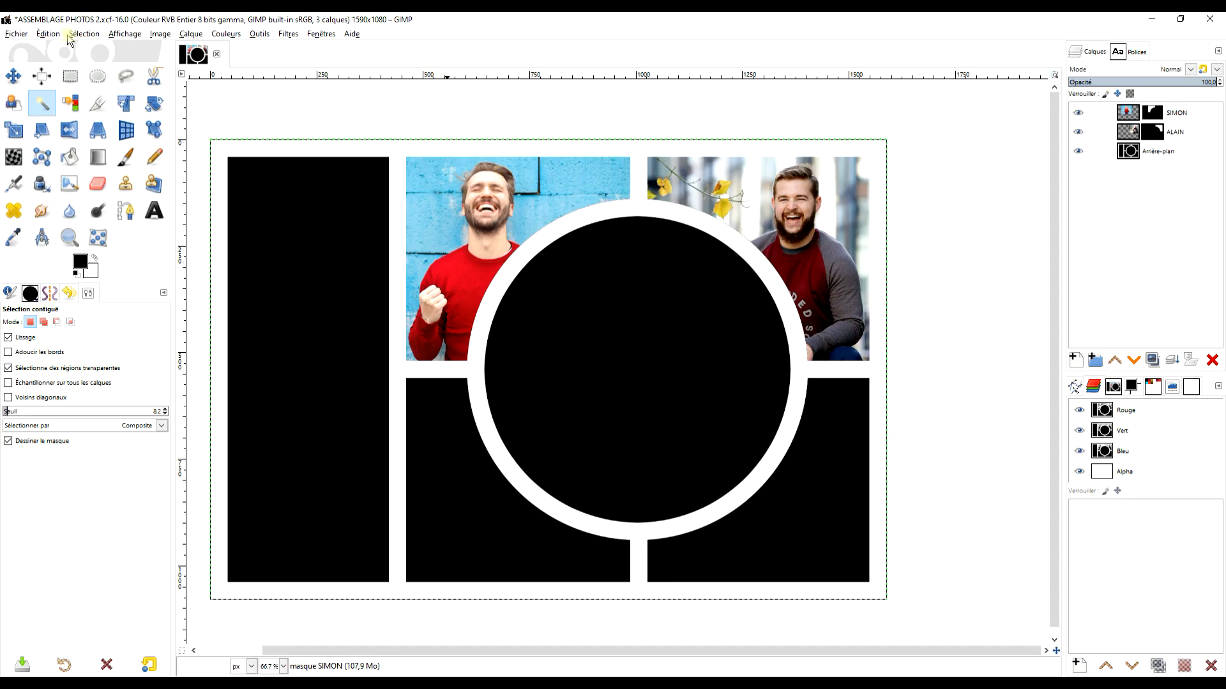
{"action": "left_click", "coordinate": [47, 34]}
{"action": "mouse_move", "coordinate": [133, 190]}
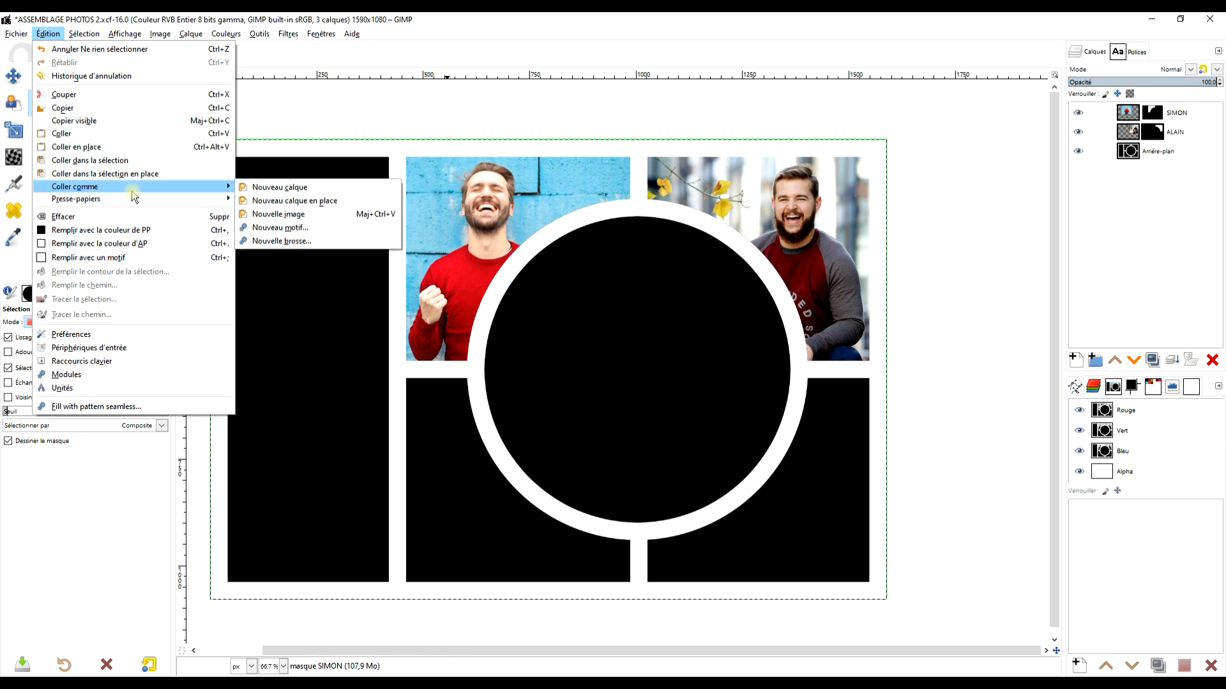
{"action": "left_click", "coordinate": [273, 187]}
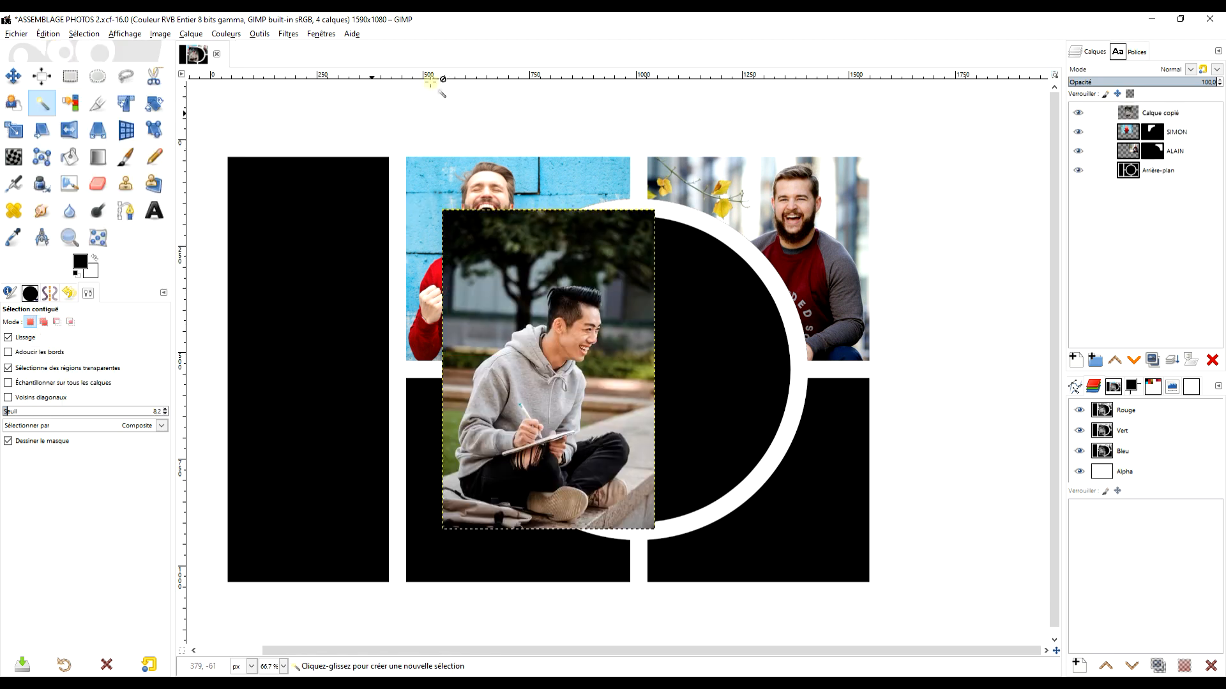
Rename the pasted grey-hoodie photo layer with the man's first name in capitals
{"action": "double_click", "coordinate": [1172, 113]}
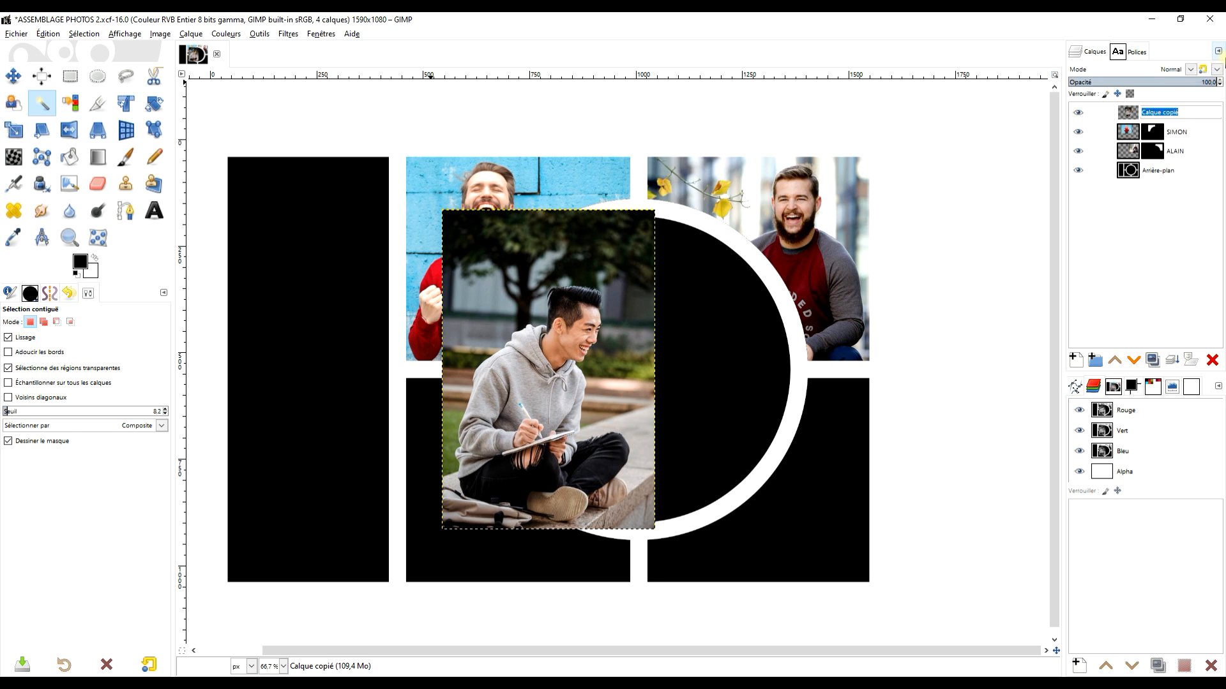
{"action": "type", "text": "MICHE"}
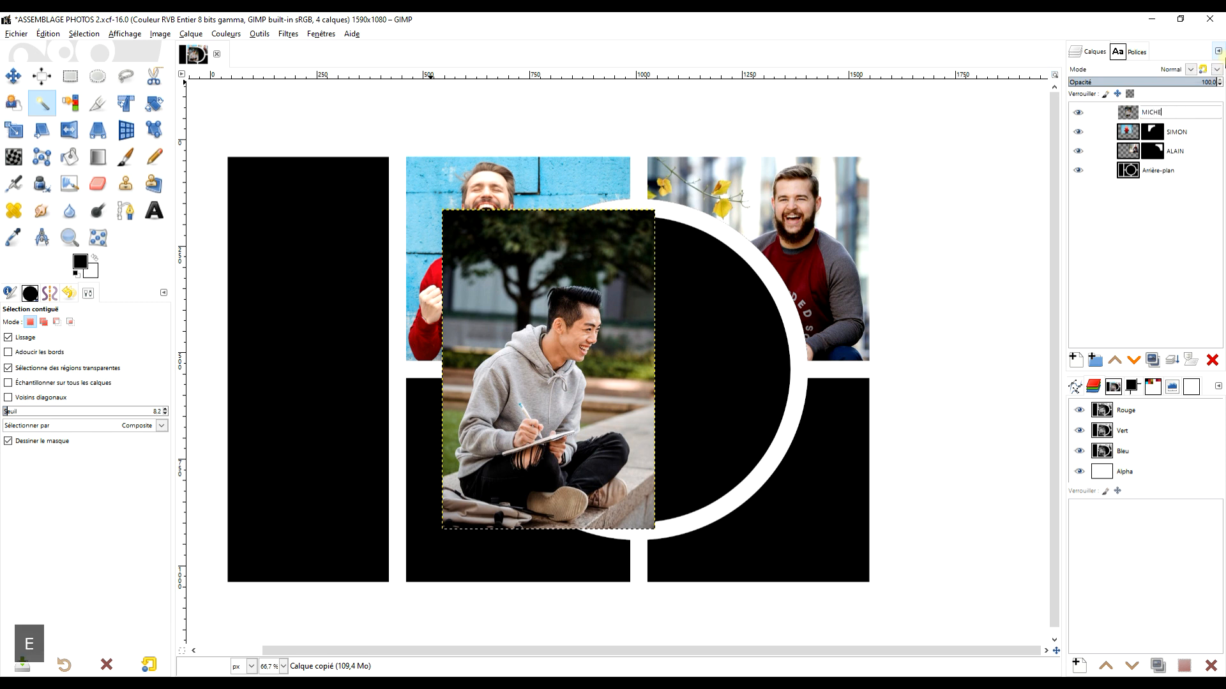
{"action": "type", "text": "L"}
{"action": "key", "text": "Return"}
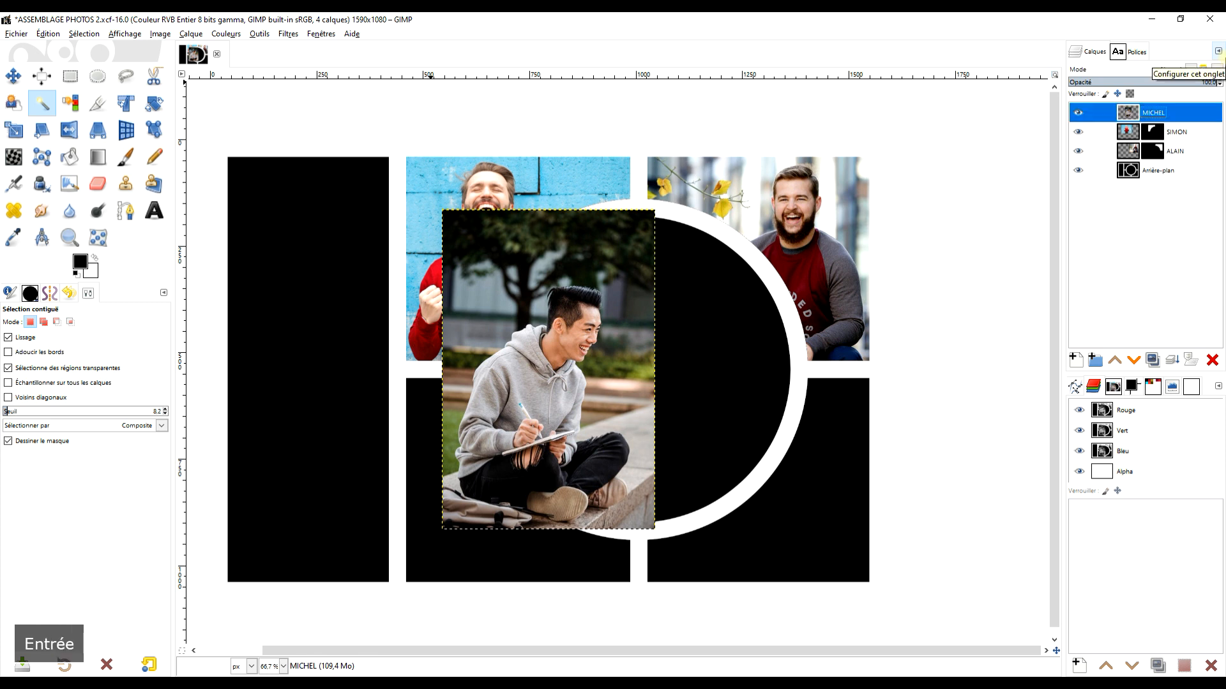
Lower the grey-hoodie photo layer's opacity to 47.2 and move it so the man sits over the lower-middle panel
{"action": "left_click", "coordinate": [13, 76]}
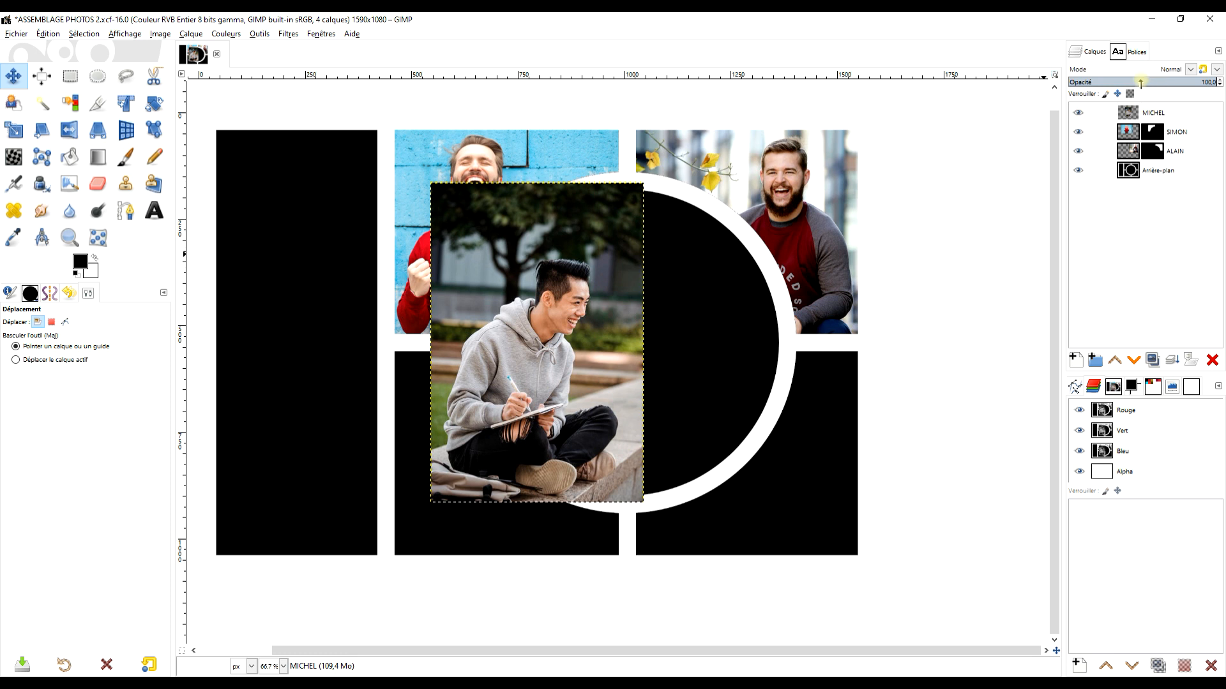
{"action": "left_click", "coordinate": [1141, 82]}
{"action": "left_click_drag", "start_coordinate": [590, 261], "coordinate": [456, 439]}
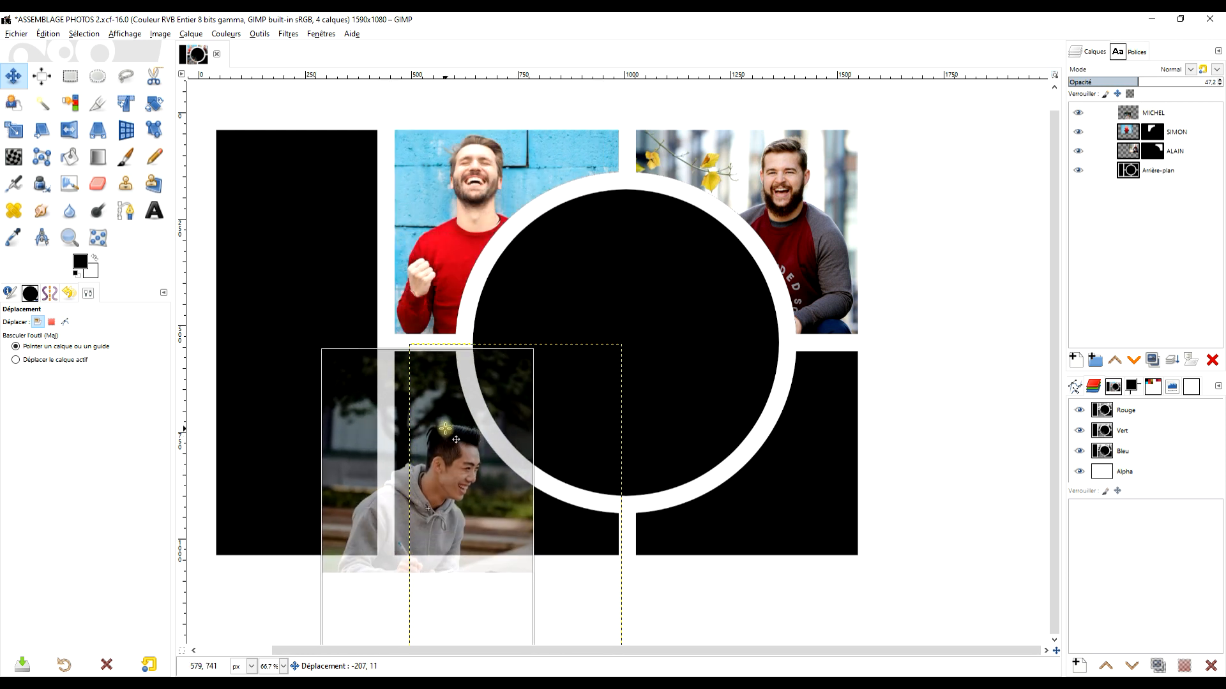
Scale the grey-hoodie photo layer proportionally to 551 x 826 px, keeping the man's face over the lower-middle panel
{"action": "left_click", "coordinate": [14, 131]}
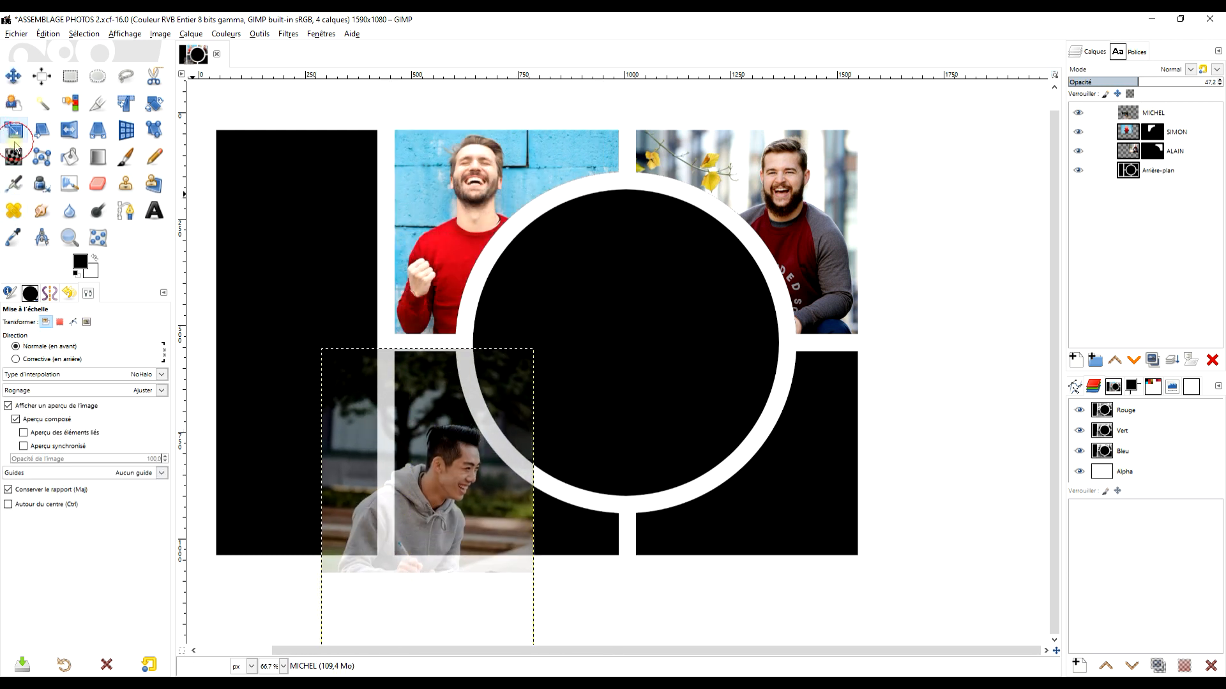
{"action": "left_click", "coordinate": [473, 474]}
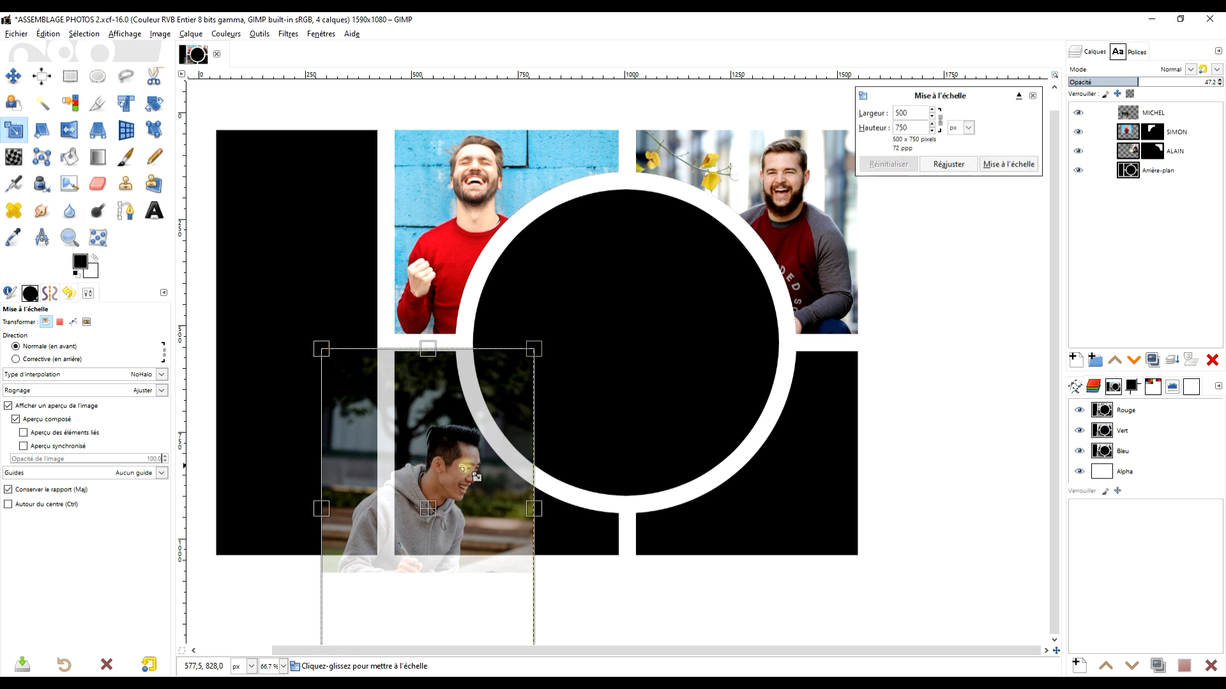
{"action": "left_click_drag", "start_coordinate": [550, 357], "coordinate": [579, 330]}
{"action": "left_click_drag", "start_coordinate": [449, 503], "coordinate": [425, 518]}
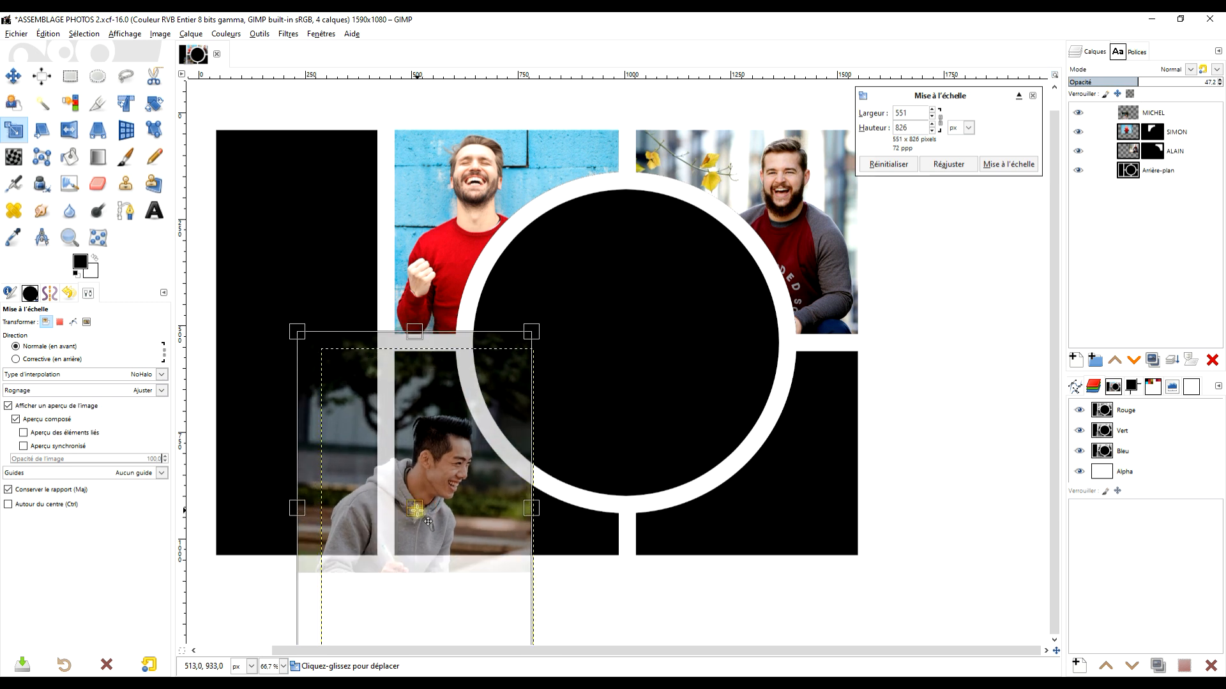
{"action": "left_click_drag", "start_coordinate": [433, 524], "coordinate": [432, 528]}
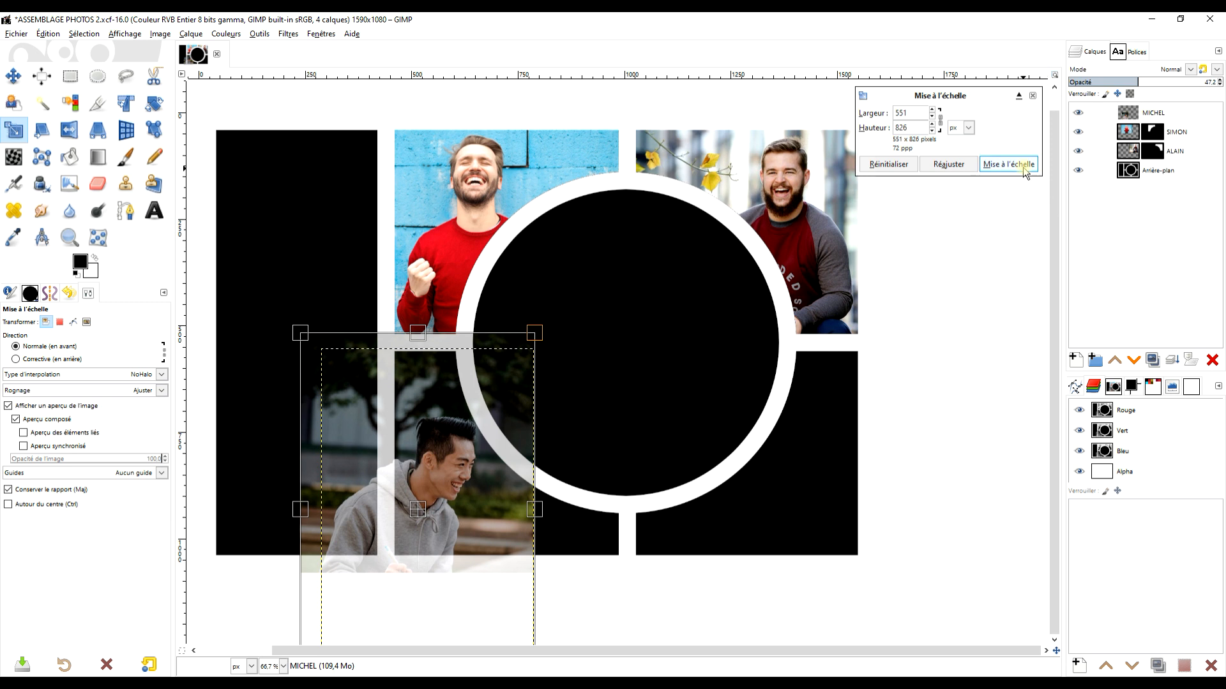
{"action": "mouse_move", "coordinate": [417, 509]}
{"action": "left_mouse_down"}
{"action": "mouse_move", "coordinate": [476, 278]}
{"action": "mouse_move", "coordinate": [429, 528]}
{"action": "left_mouse_up"}
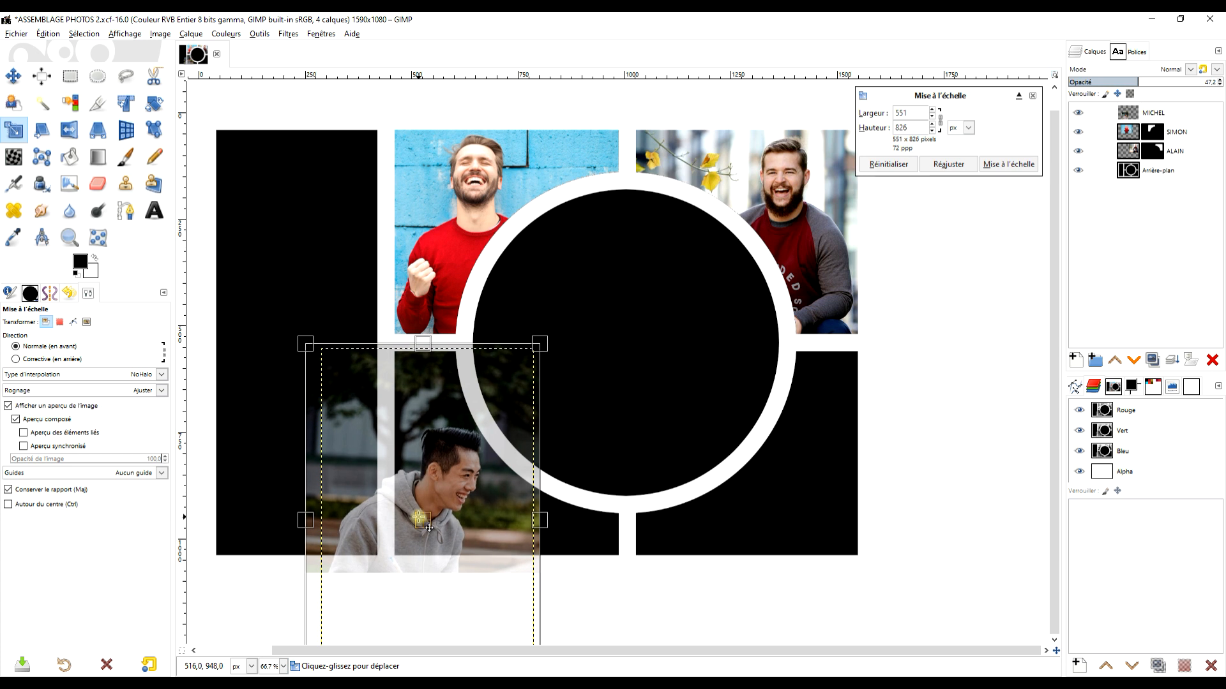
{"action": "left_click", "coordinate": [1009, 164]}
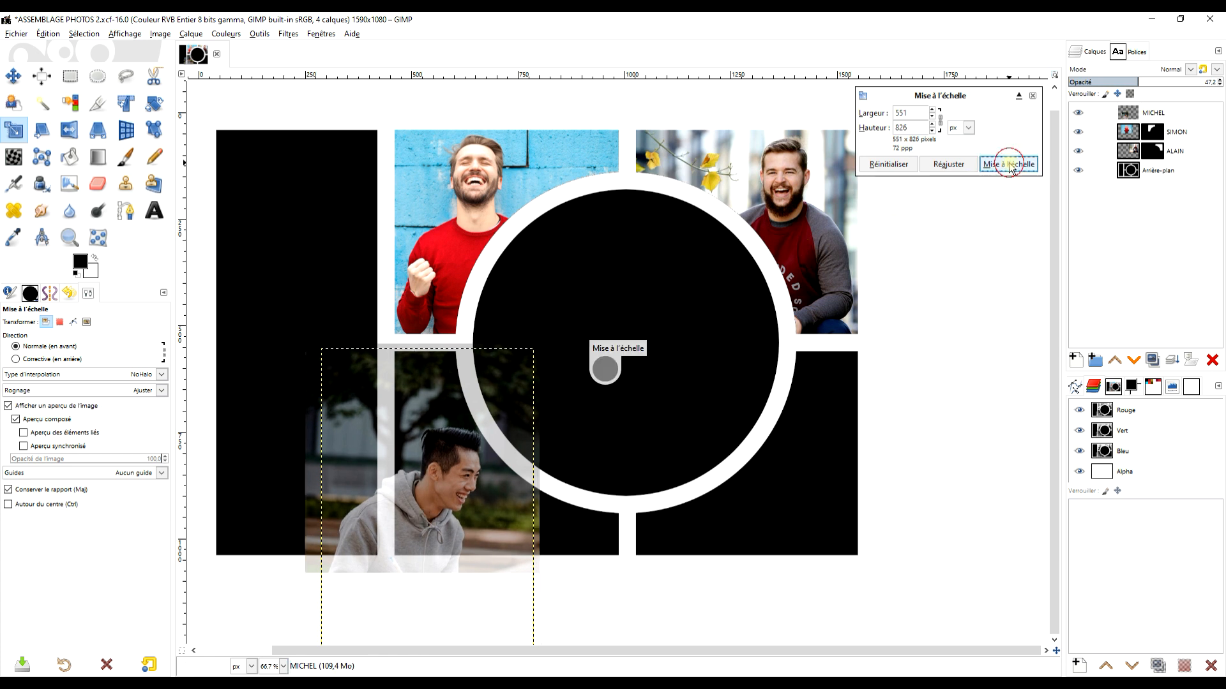
Expand the grey-hoodie photo layer to the image dimensions
{"action": "left_click", "coordinate": [1169, 115]}
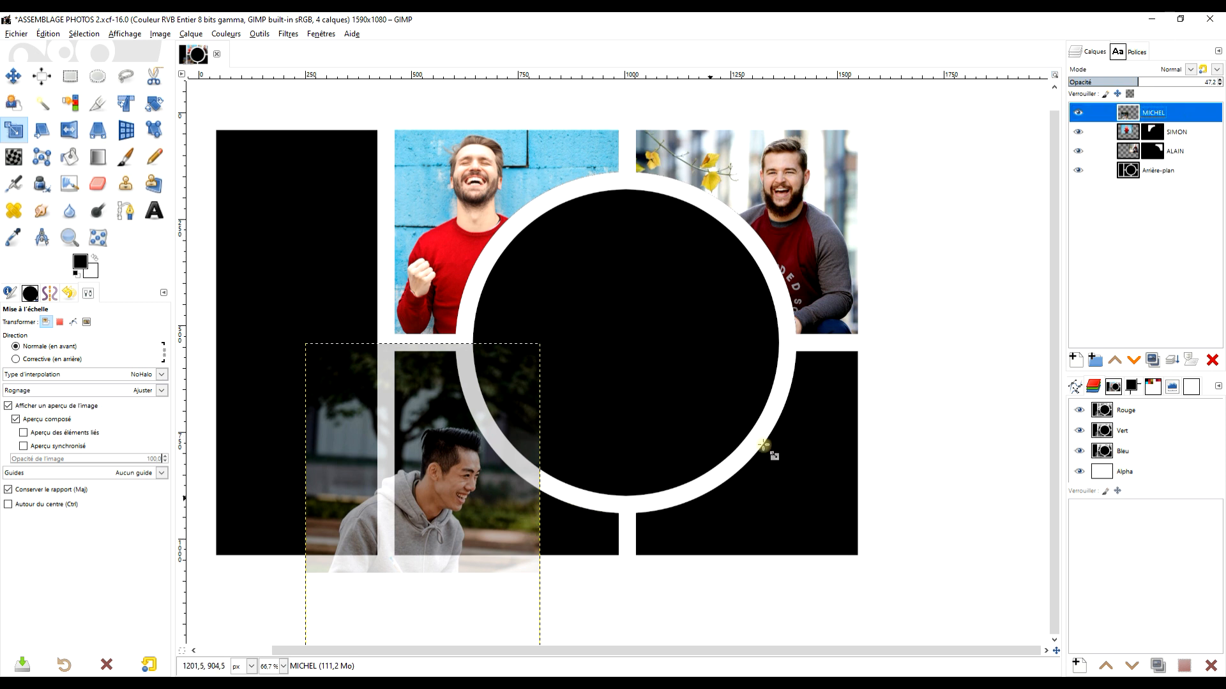
{"action": "right_click", "coordinate": [1131, 119]}
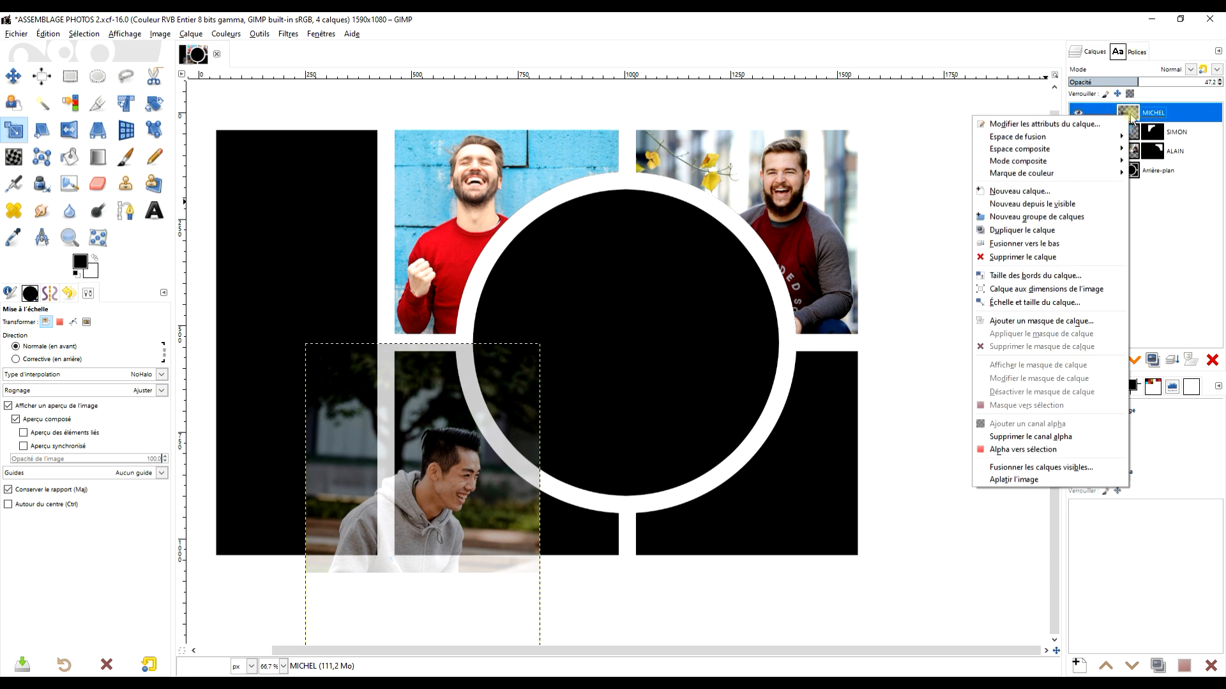
{"action": "left_click", "coordinate": [1086, 293]}
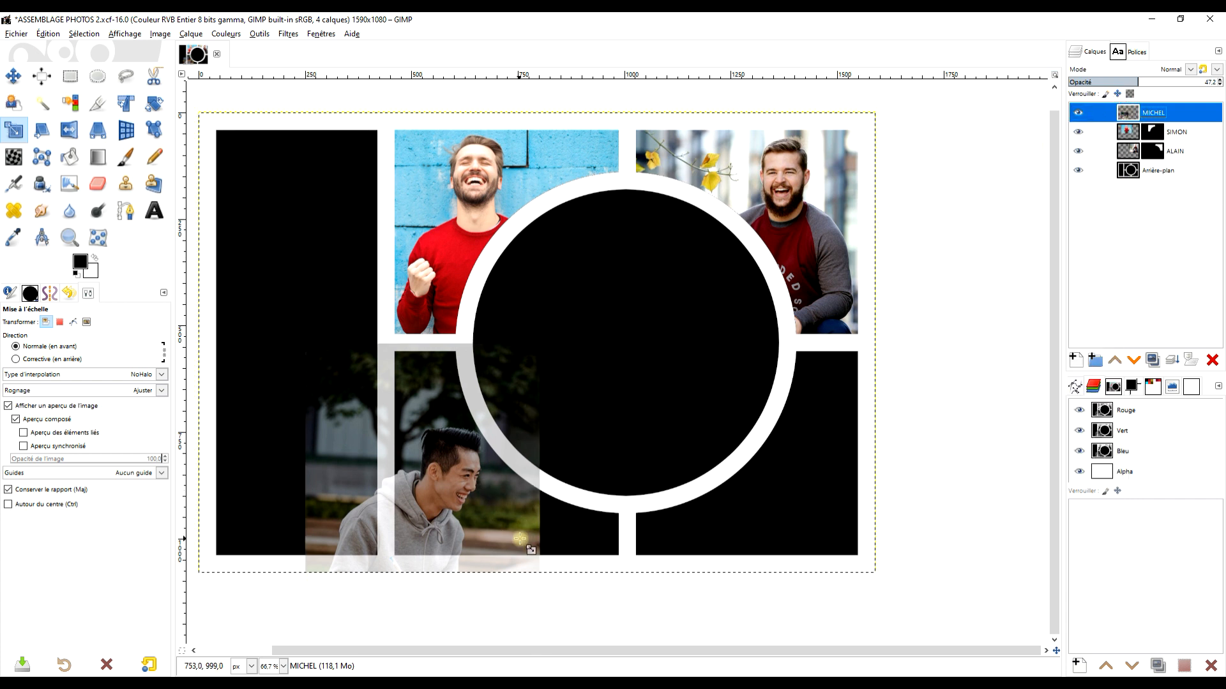
Set up the Clone tool with the 2. Hardness 075 brush at size 119
{"action": "scroll", "coordinate": [541, 531], "scroll_direction": "up", "scroll_amount": 1}
{"action": "scroll", "coordinate": [542, 531], "scroll_direction": "up", "scroll_amount": 2}
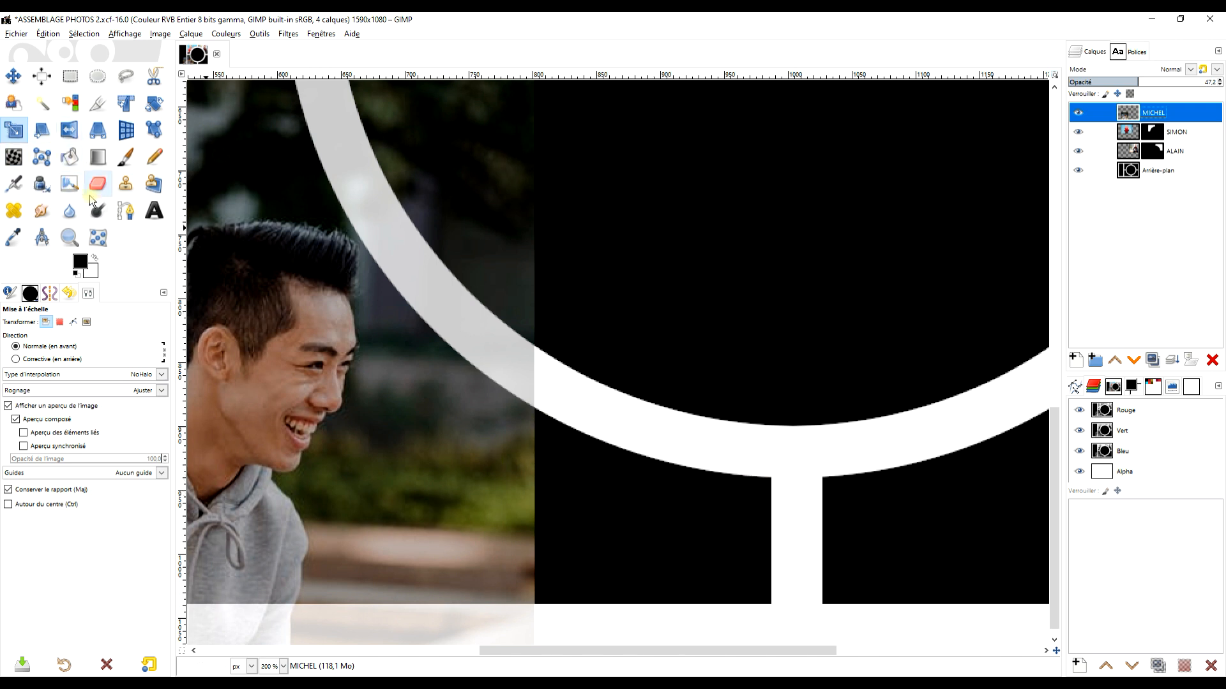
{"action": "left_click", "coordinate": [125, 185]}
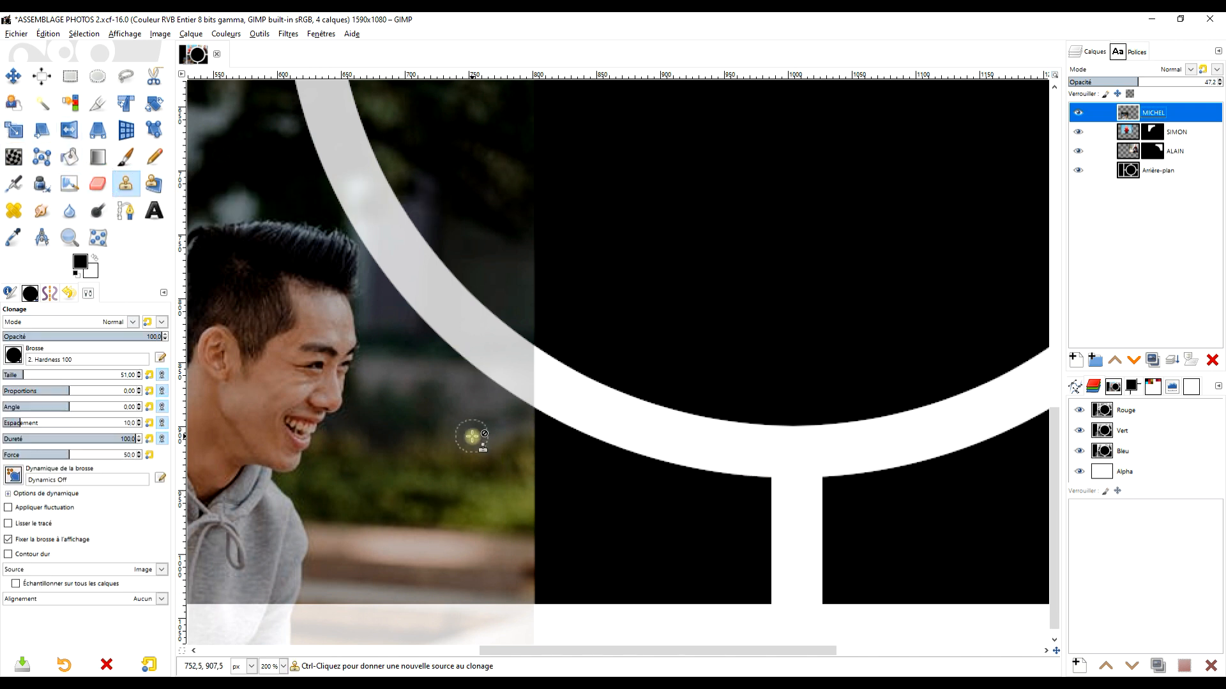
{"action": "left_click", "coordinate": [47, 376]}
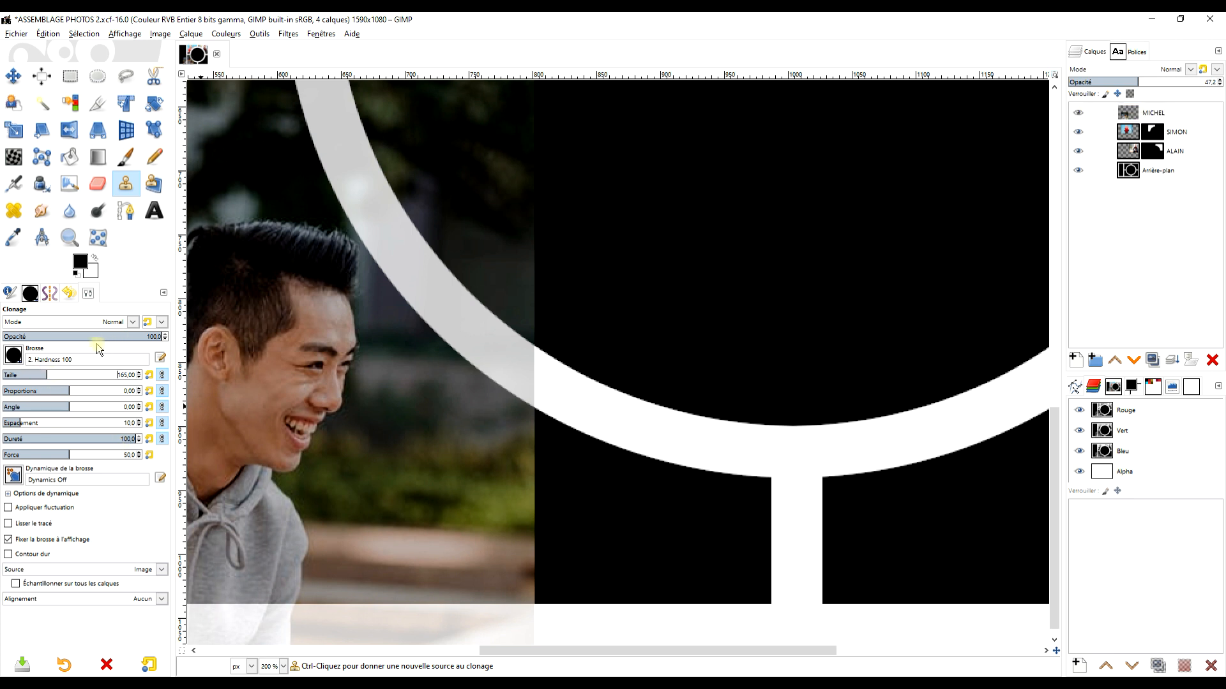
{"action": "left_click", "coordinate": [14, 355]}
{"action": "left_click", "coordinate": [49, 397]}
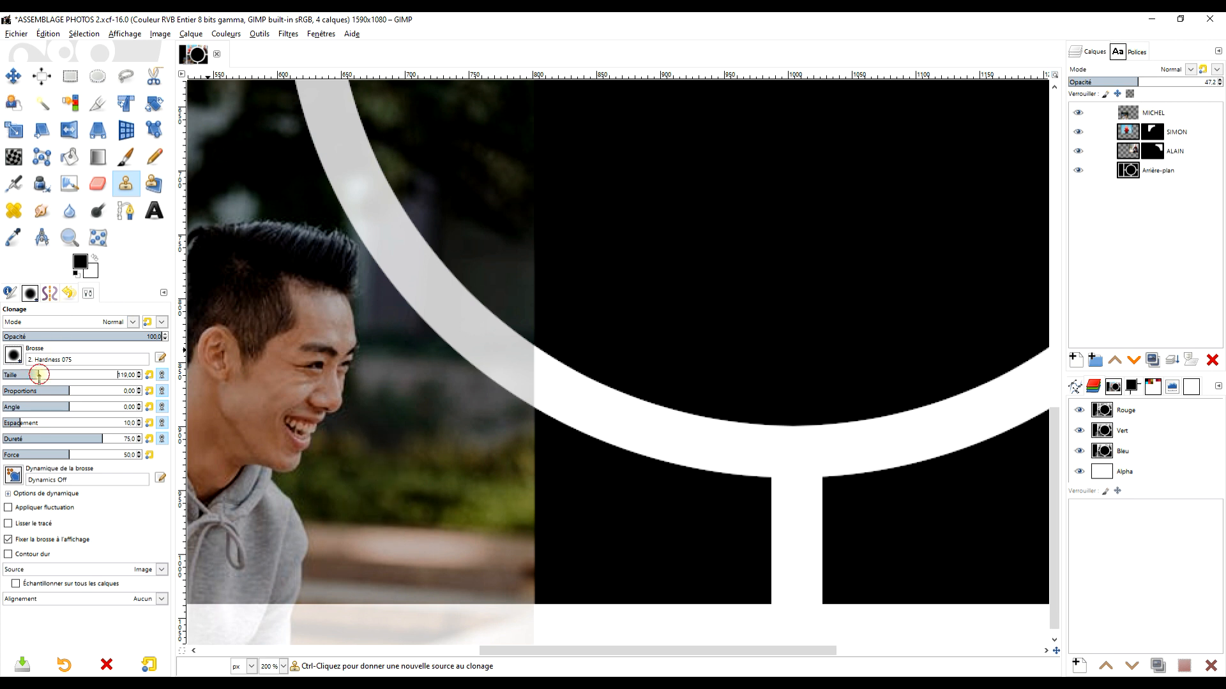
Clone the grey-hoodie photo's background over the black area beyond its edge, filling the rest of the lower-middle panel
{"action": "left_click", "coordinate": [411, 439], "text": "ctrl"}
{"action": "mouse_move", "coordinate": [560, 454]}
{"action": "left_mouse_down"}
{"action": "mouse_move", "coordinate": [561, 580]}
{"action": "mouse_move", "coordinate": [560, 451]}
{"action": "mouse_move", "coordinate": [692, 492]}
{"action": "mouse_move", "coordinate": [630, 575]}
{"action": "mouse_move", "coordinate": [706, 564]}
{"action": "mouse_move", "coordinate": [695, 603]}
{"action": "mouse_move", "coordinate": [740, 594]}
{"action": "left_mouse_up"}
{"action": "left_click", "coordinate": [454, 539], "text": "ctrl"}
{"action": "left_click_drag", "start_coordinate": [526, 543], "coordinate": [512, 549]}
Lower the Clone tool's opacity to 55.2 and blend the cloned hedge and wall with the photo's original background
{"action": "left_click", "coordinate": [90, 337]}
{"action": "left_click", "coordinate": [440, 532], "text": "ctrl"}
{"action": "left_click", "coordinate": [662, 552]}
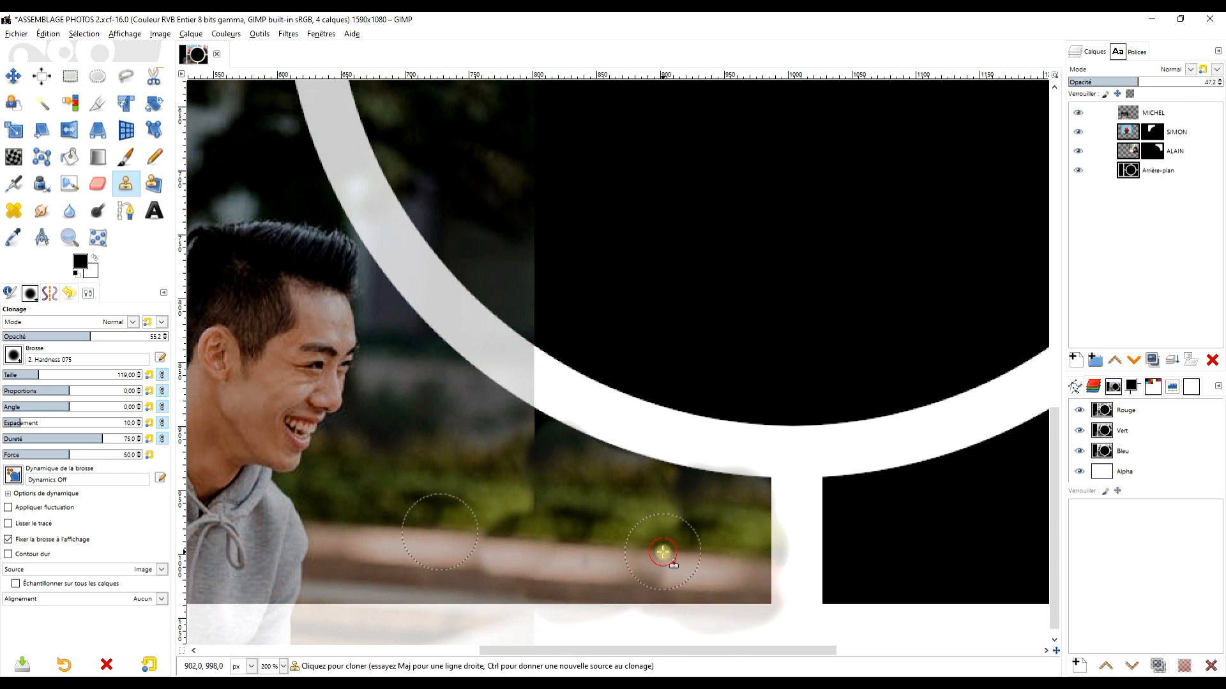
{"action": "left_click", "coordinate": [444, 464], "text": "ctrl"}
{"action": "left_click", "coordinate": [535, 429]}
{"action": "left_click", "coordinate": [587, 493], "text": "ctrl"}
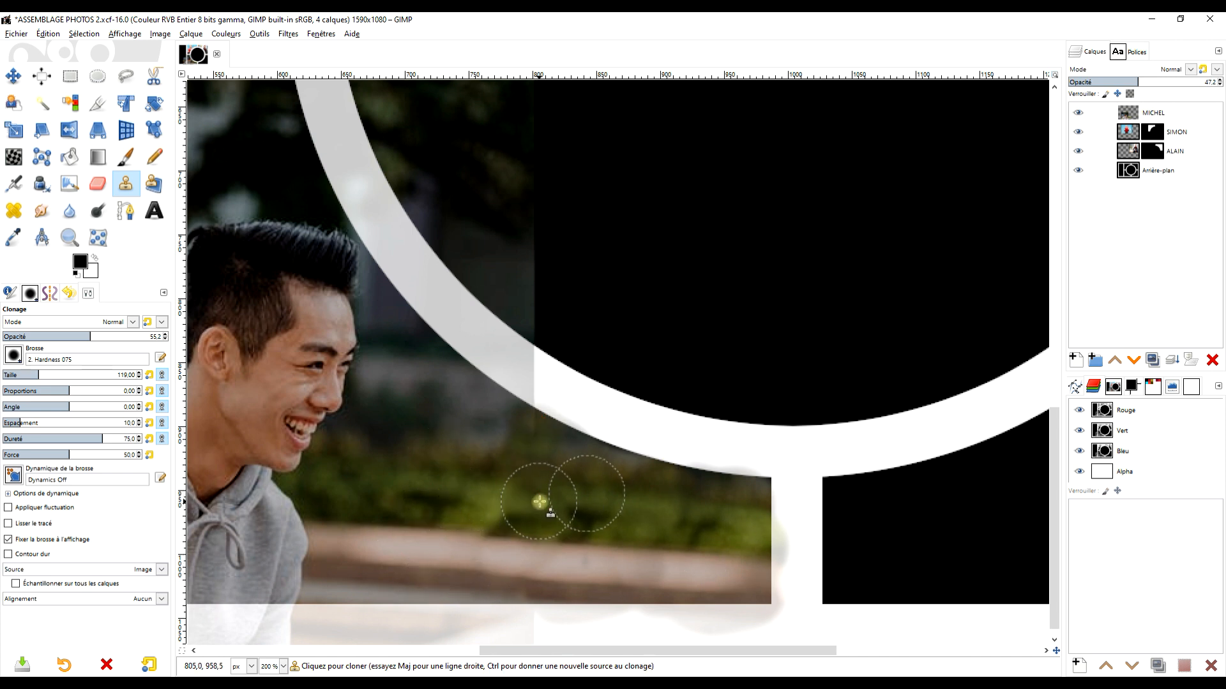
{"action": "scroll", "coordinate": [539, 502], "scroll_direction": "down", "scroll_amount": 3, "text": "ctrl"}
{"action": "scroll", "coordinate": [568, 487], "scroll_direction": "up", "scroll_amount": 2, "text": "ctrl"}
{"action": "scroll", "coordinate": [606, 472], "scroll_direction": "down", "scroll_amount": 1}
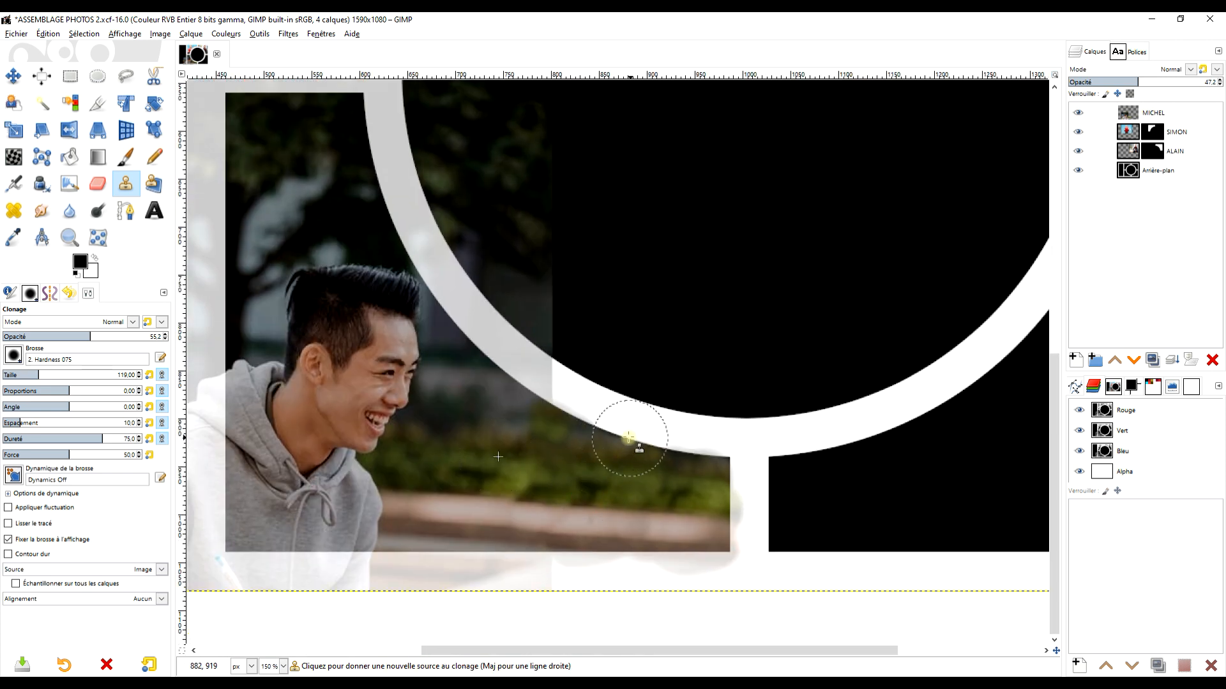
{"action": "scroll", "coordinate": [671, 466], "scroll_direction": "up", "scroll_amount": 2}
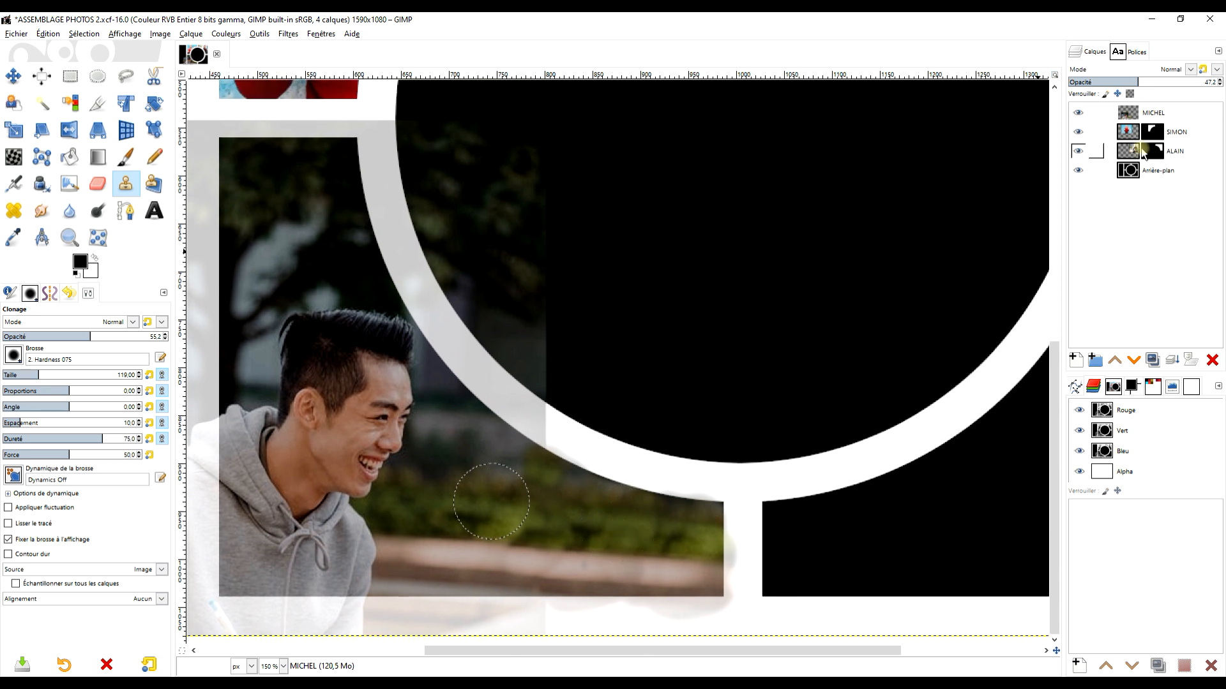
Select the lower-middle panel's black area on the Arrière-plan layer with the contiguous selection tool
{"action": "left_click", "coordinate": [1133, 171]}
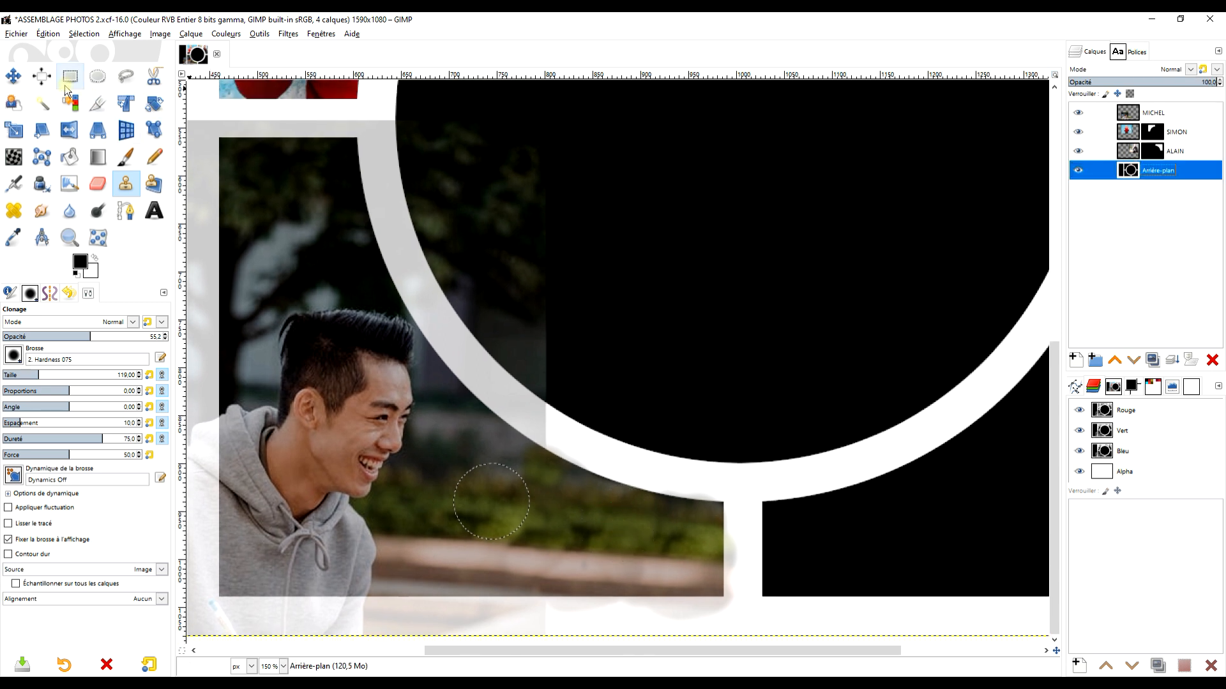
{"action": "left_click", "coordinate": [44, 102]}
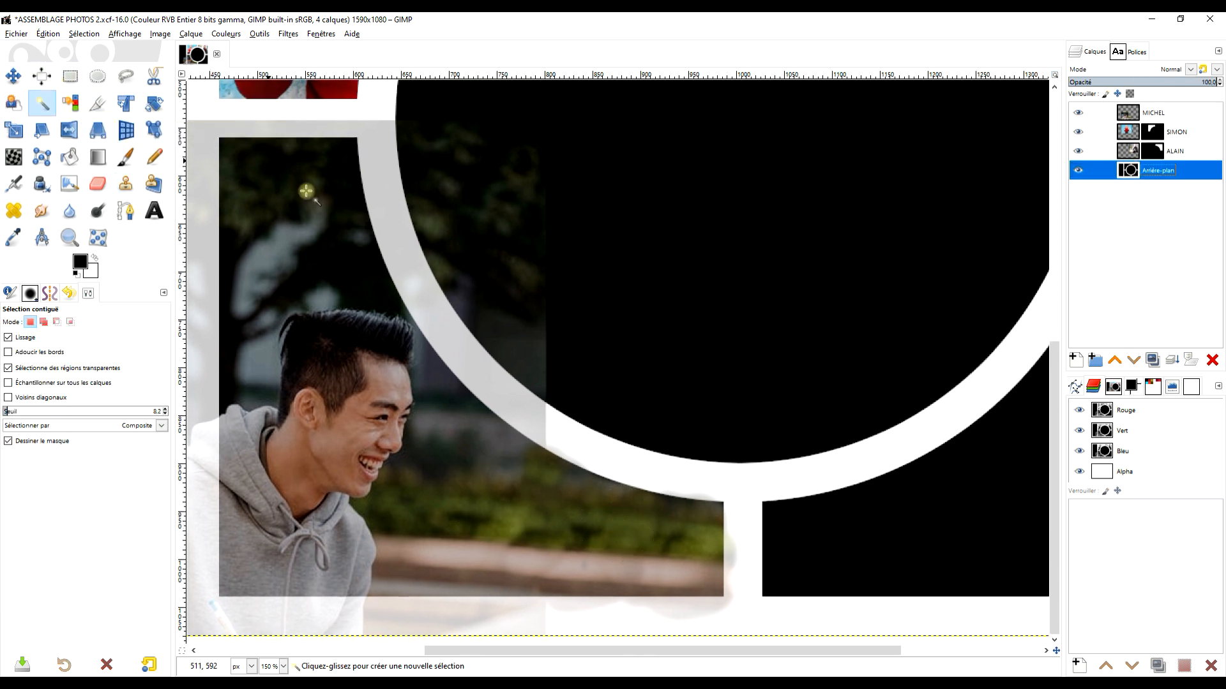
{"action": "left_click_drag", "start_coordinate": [413, 443], "coordinate": [413, 443]}
Add a layer mask from the selection to the grey-hoodie photo layer and set the layer's opacity to 100
{"action": "left_click", "coordinate": [1128, 115]}
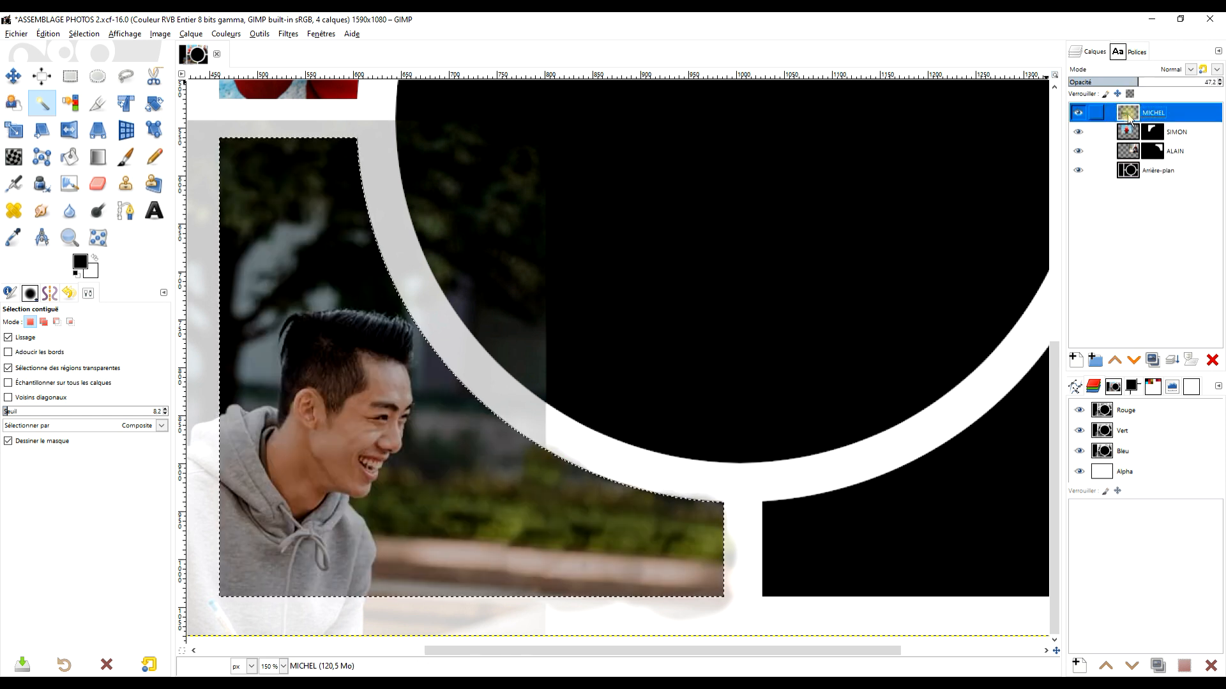
{"action": "right_click", "coordinate": [1128, 118]}
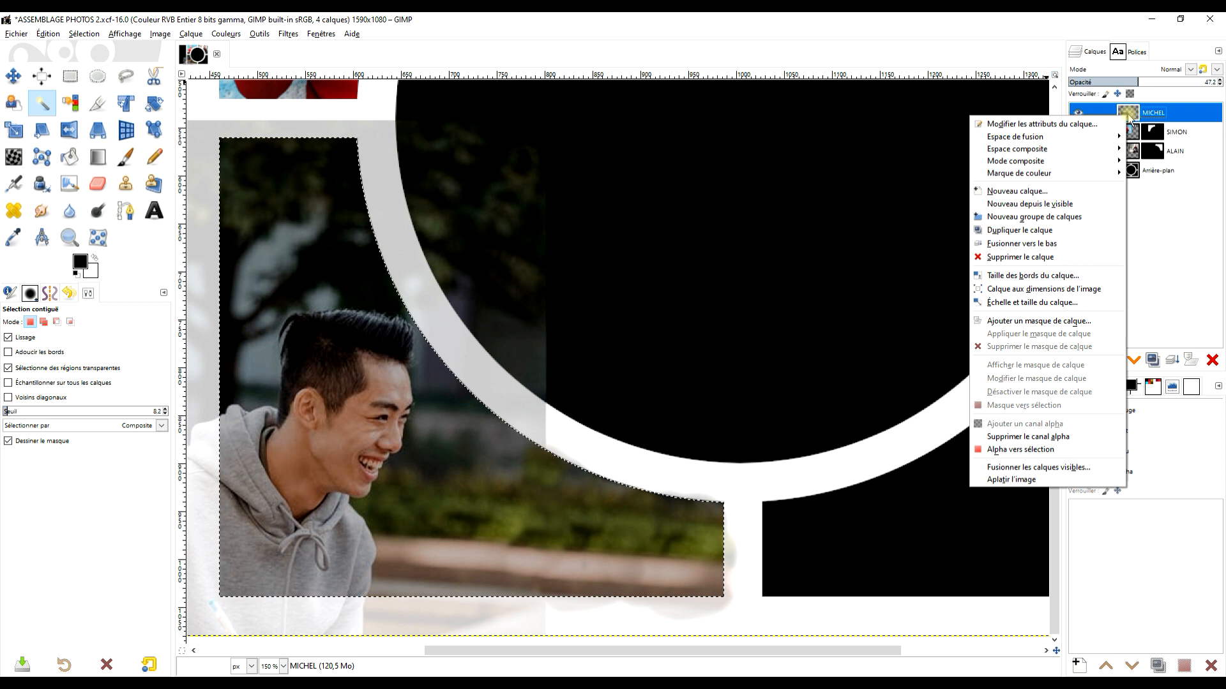
{"action": "left_click", "coordinate": [1039, 321]}
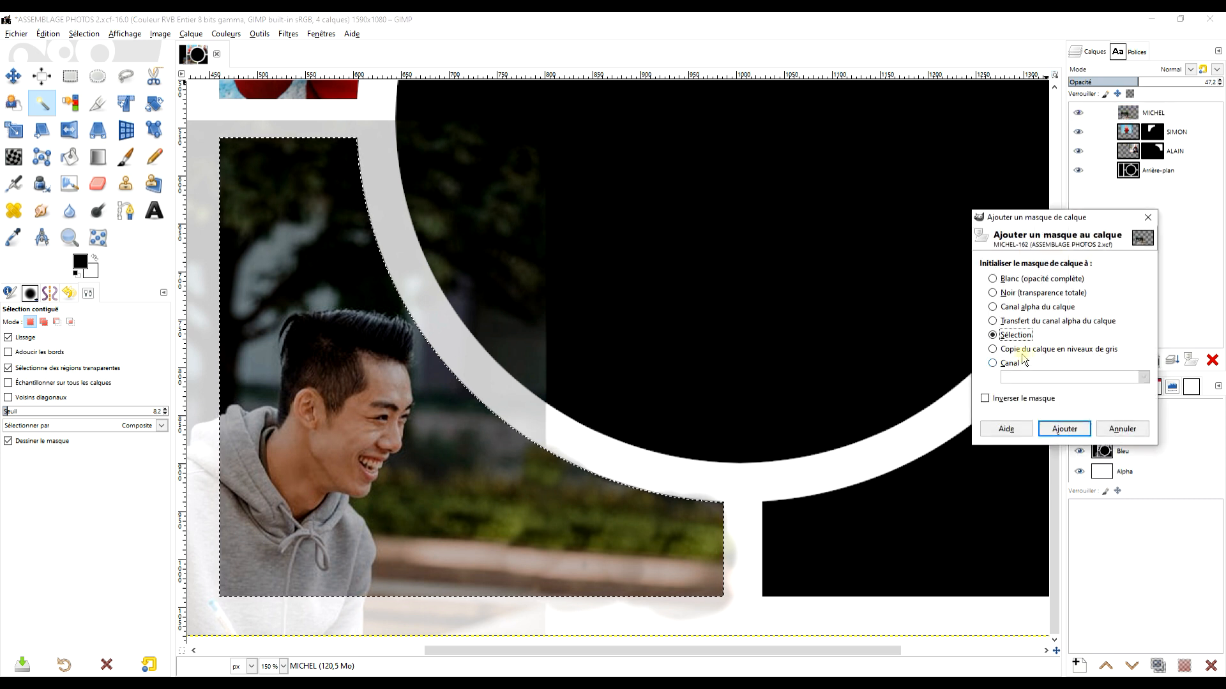
{"action": "left_click", "coordinate": [1064, 428]}
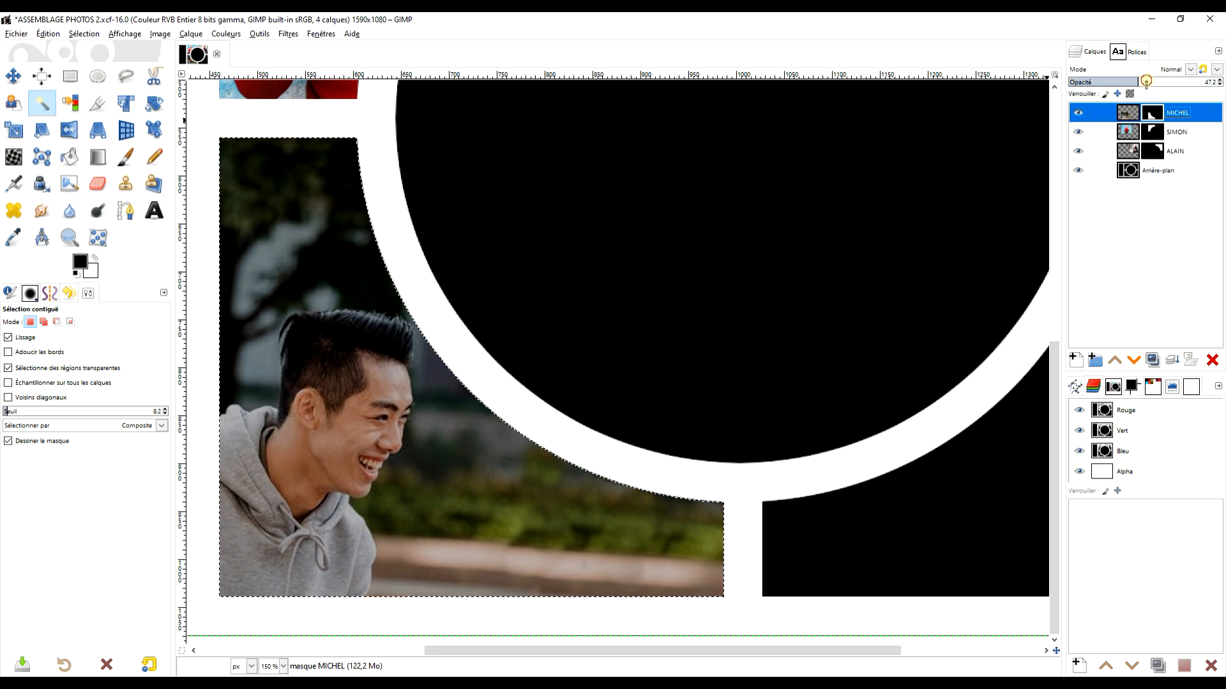
{"action": "left_click_drag", "start_coordinate": [1187, 81], "coordinate": [1222, 74]}
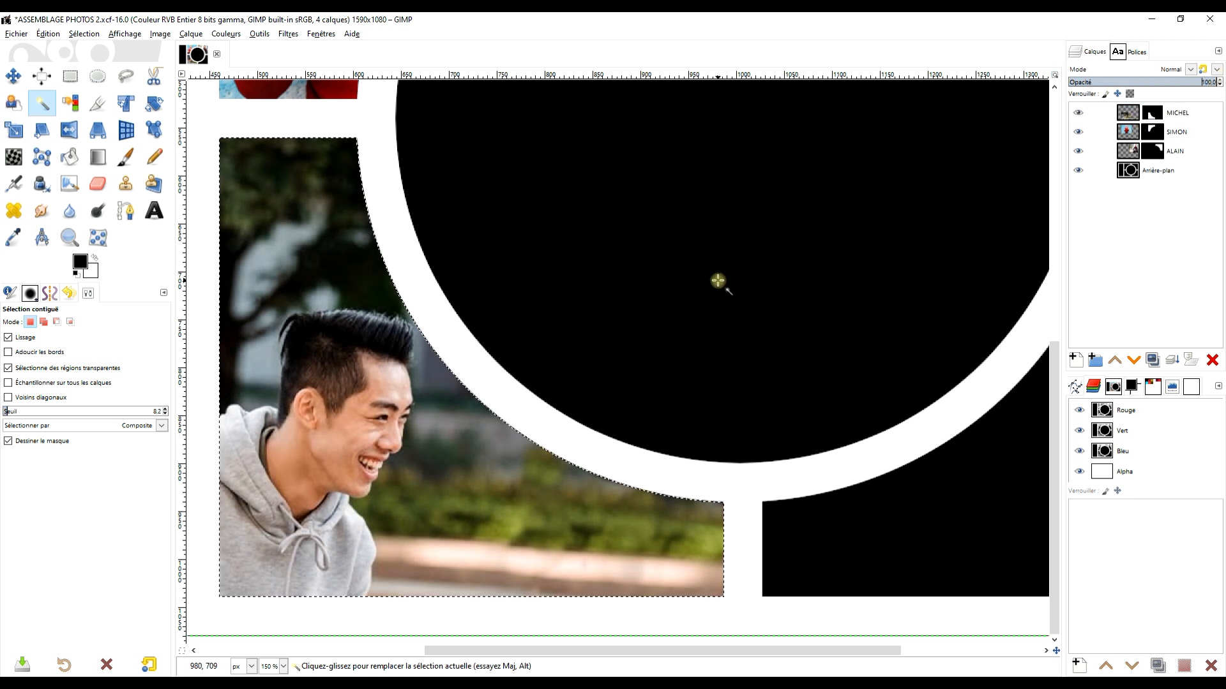
{"action": "scroll", "coordinate": [716, 276], "scroll_direction": "down", "scroll_amount": 2}
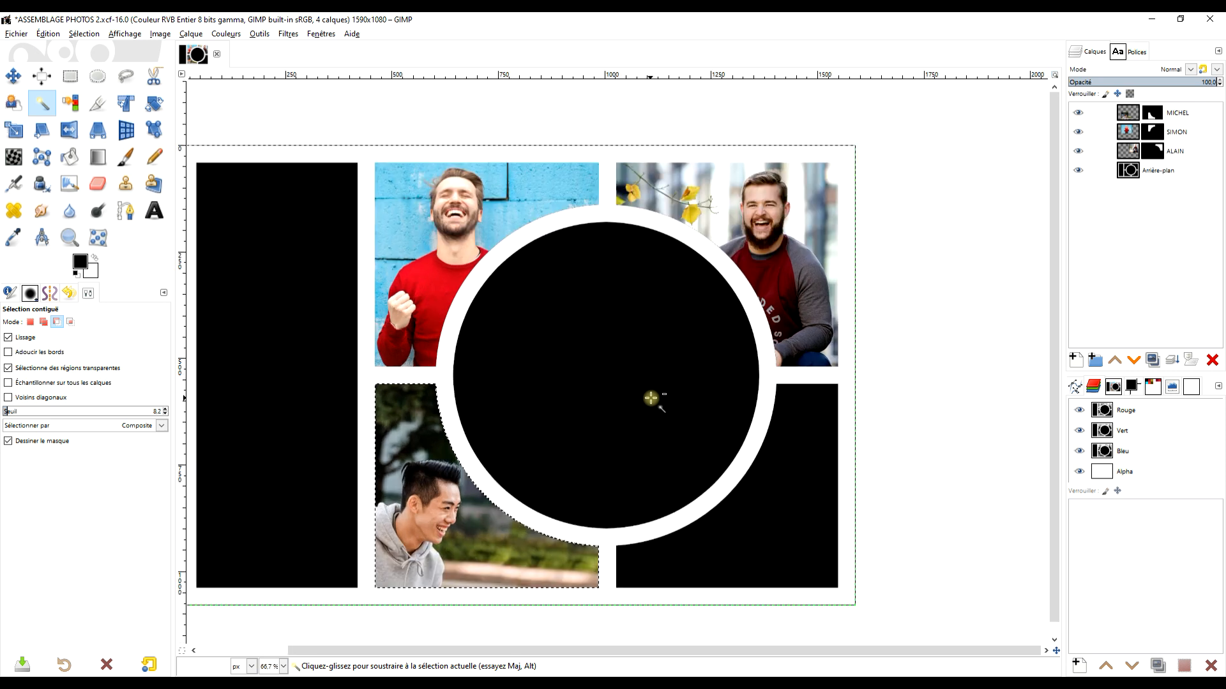
{"action": "left_click_drag", "start_coordinate": [654, 400], "coordinate": [651, 382]}
{"action": "scroll", "coordinate": [654, 382], "scroll_direction": "up", "scroll_amount": 1}
{"action": "scroll", "coordinate": [653, 379], "scroll_direction": "down", "scroll_amount": 1}
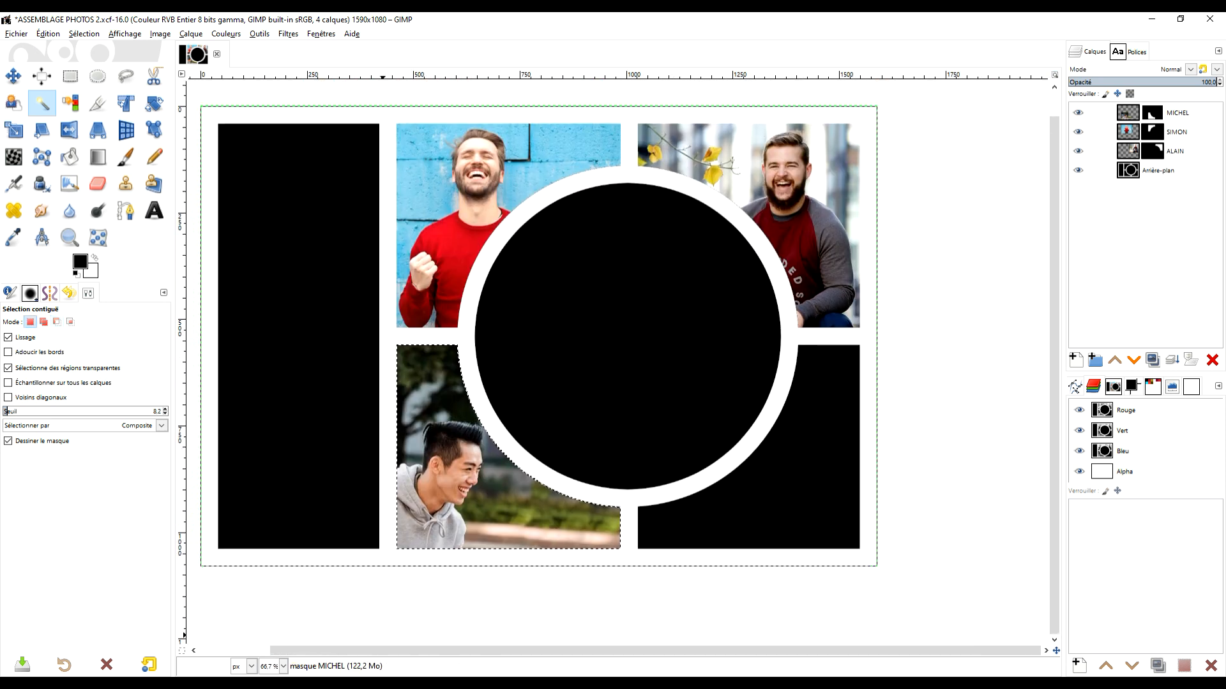
Switch to the browser, copy and like the Pexels photo of the laughing teenager with a skateboard, and return to GIMP
{"action": "key", "text": "alt+Tab"}
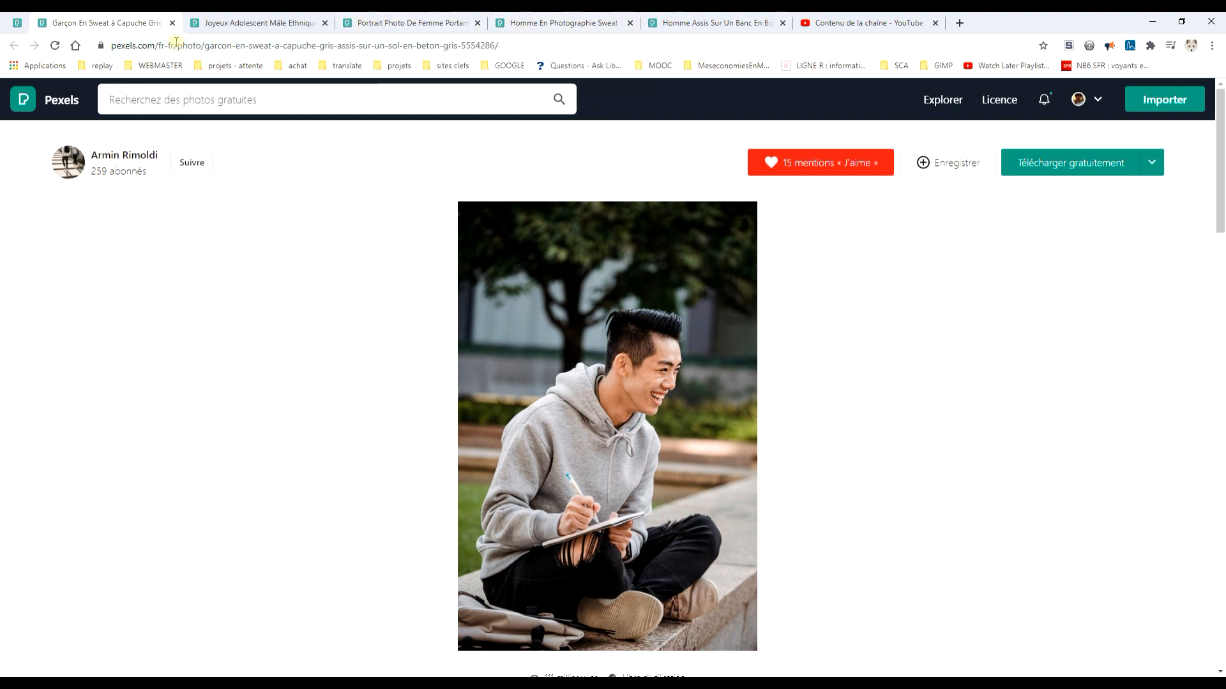
{"action": "left_click", "coordinate": [249, 26]}
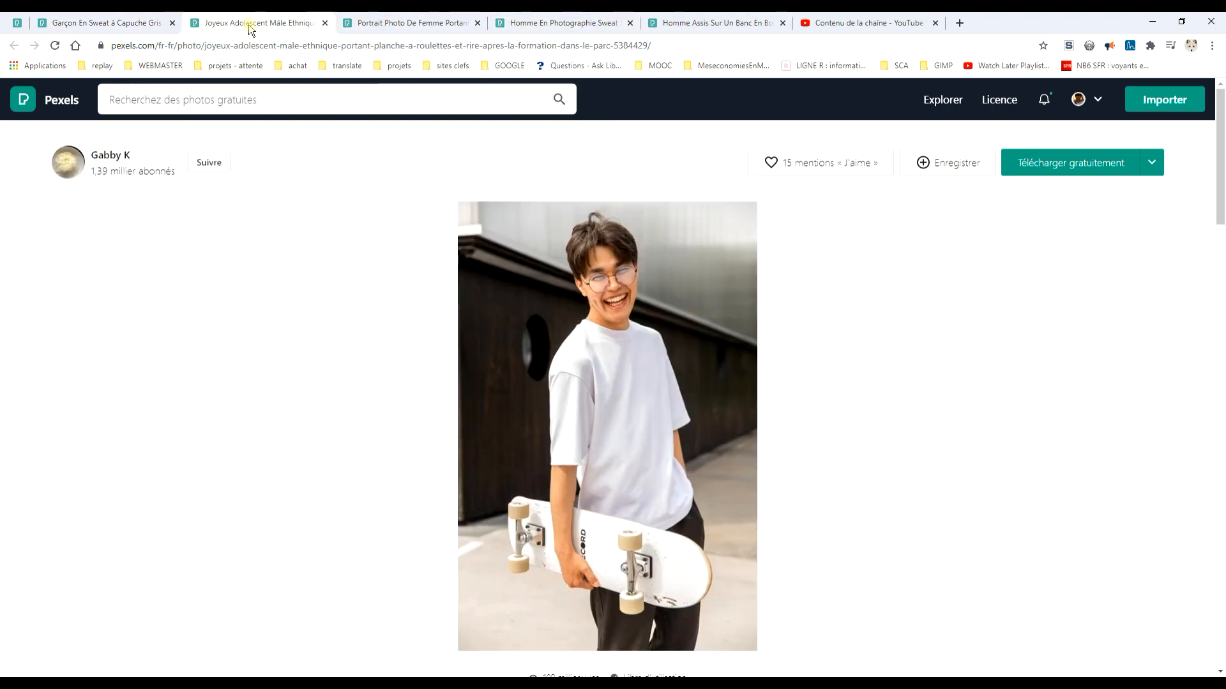
{"action": "right_click", "coordinate": [601, 281]}
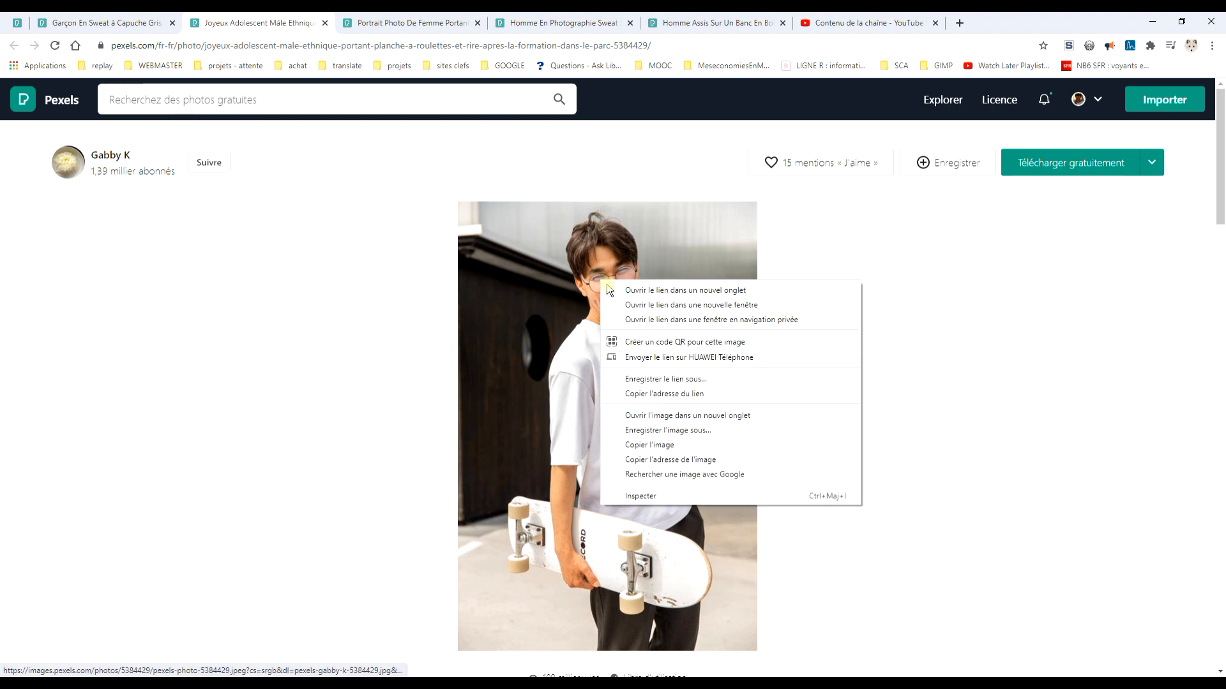
{"action": "left_click", "coordinate": [655, 447]}
{"action": "left_click", "coordinate": [821, 164]}
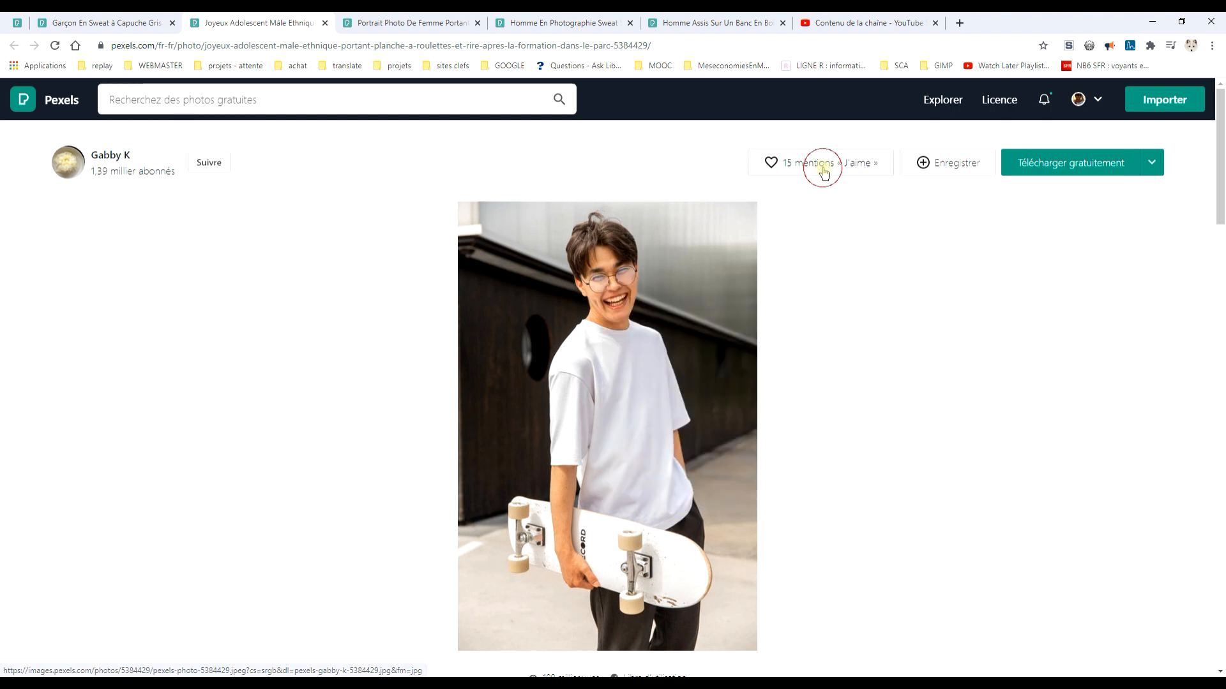
{"action": "left_click", "coordinate": [1152, 22]}
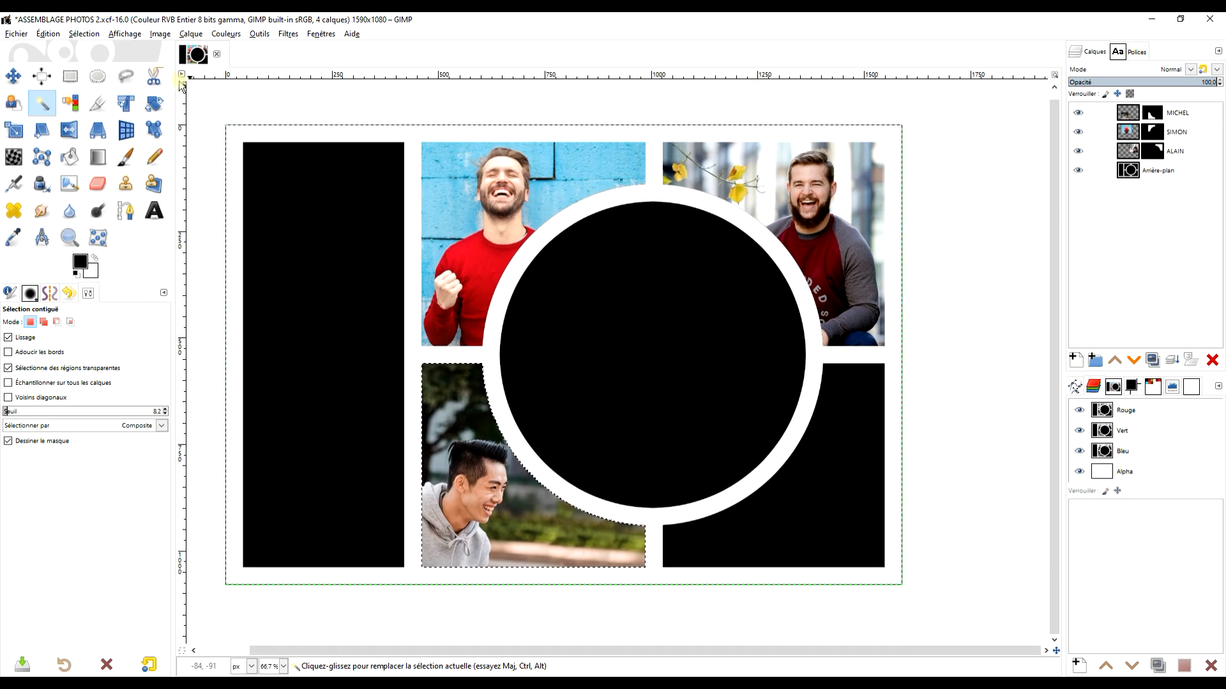
Paste the skateboard photo as a new layer and clear the current selection
{"action": "left_click", "coordinate": [46, 34]}
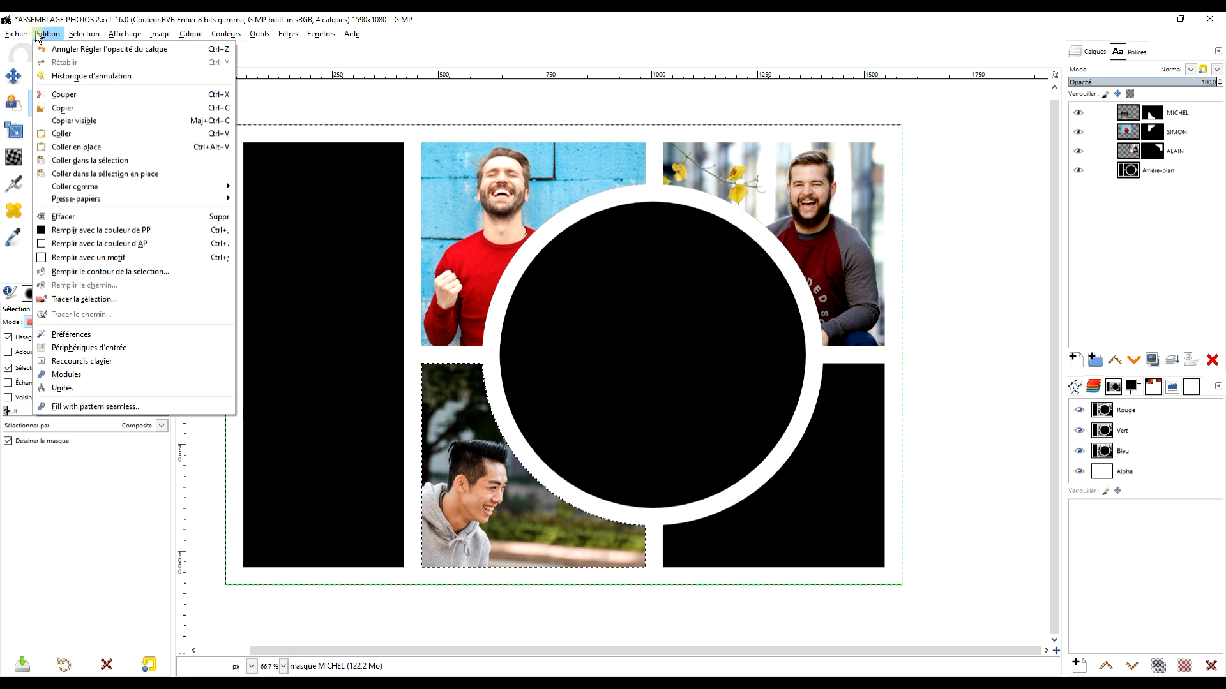
{"action": "mouse_move", "coordinate": [124, 186]}
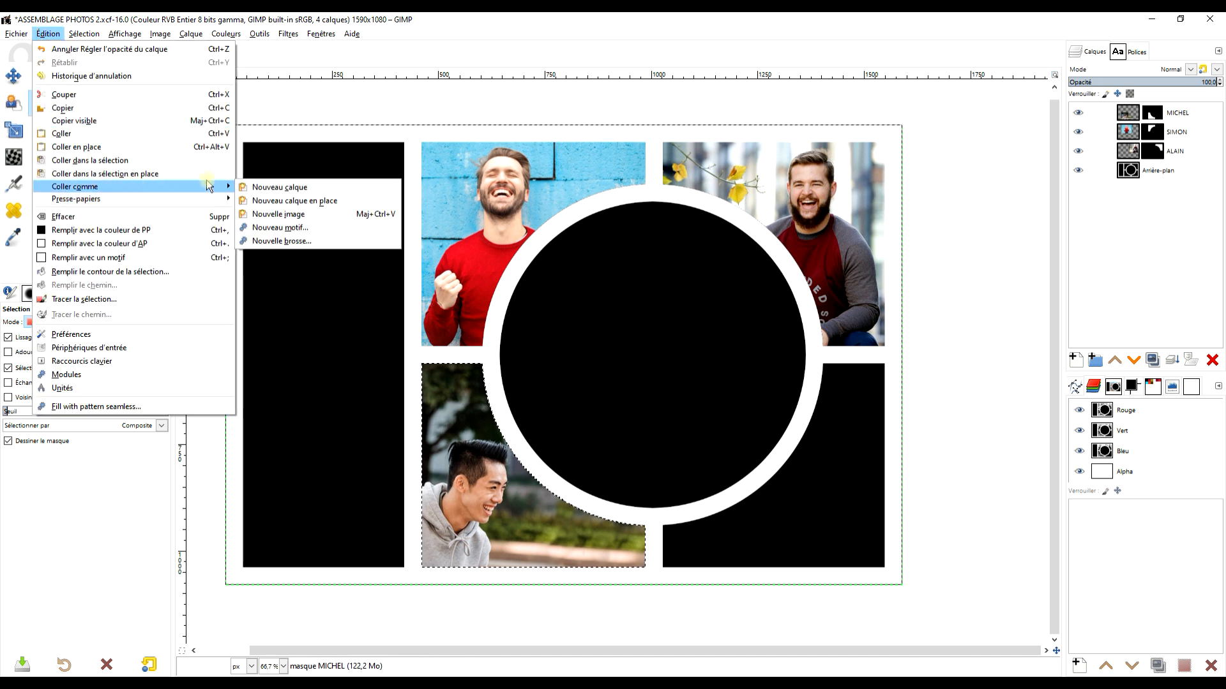
{"action": "left_click", "coordinate": [284, 182]}
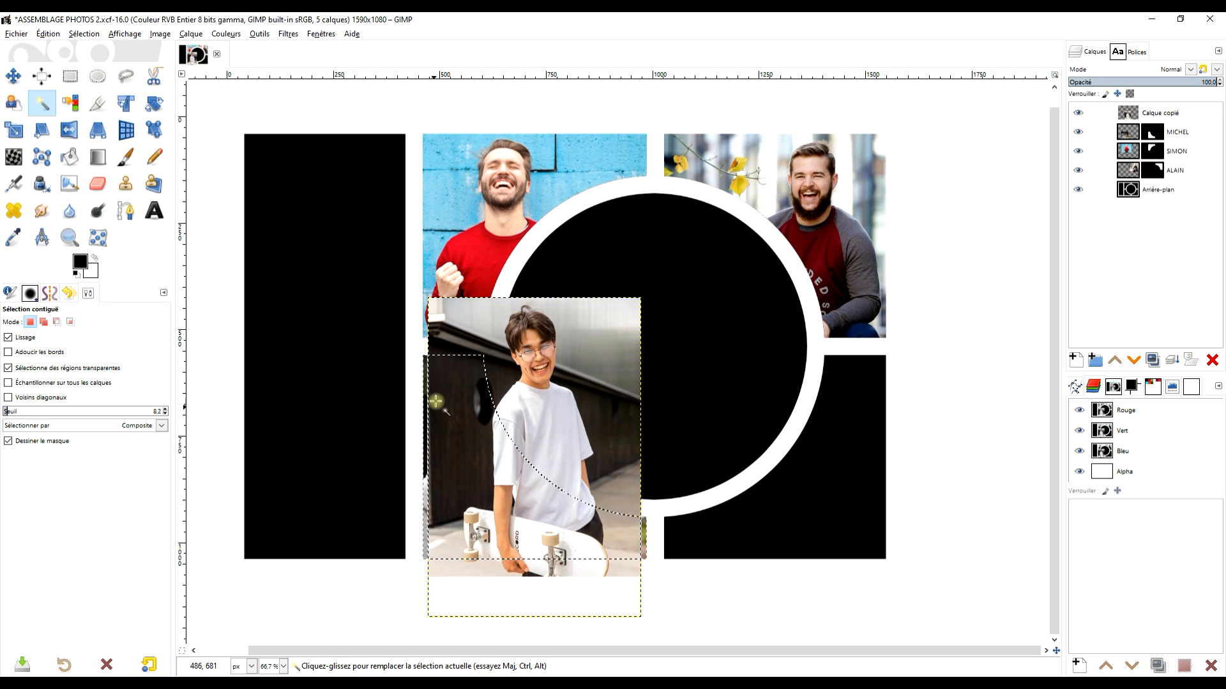
{"action": "left_click", "coordinate": [85, 33]}
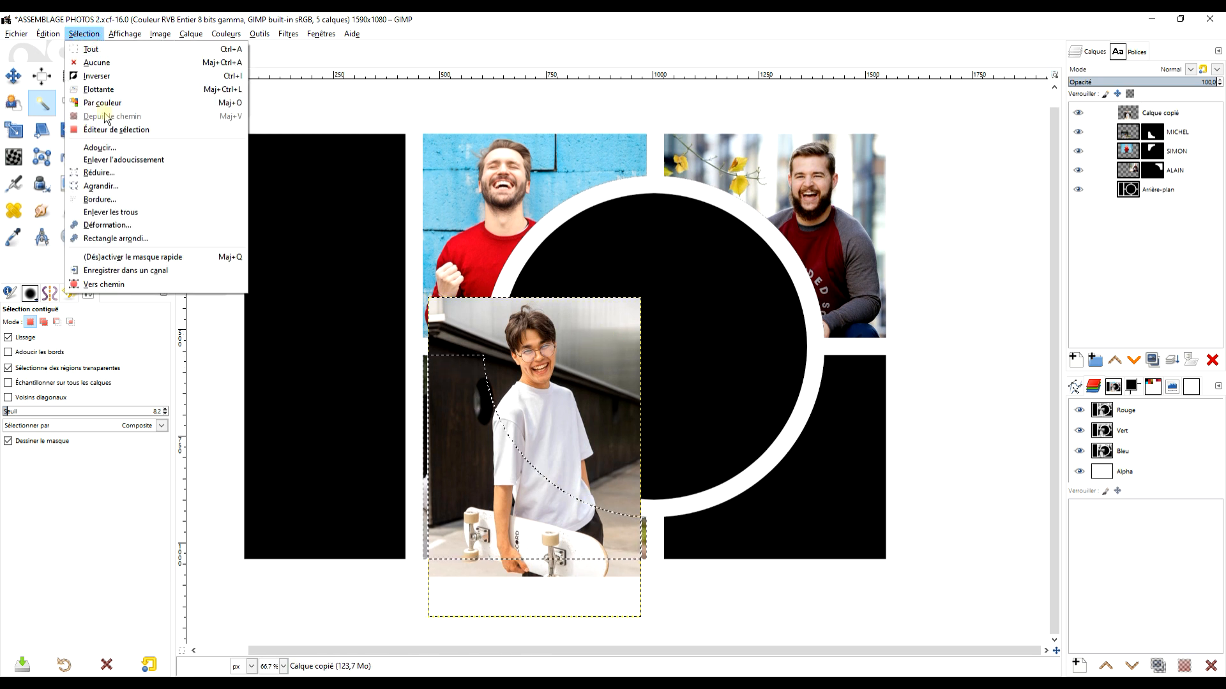
{"action": "left_click", "coordinate": [119, 61]}
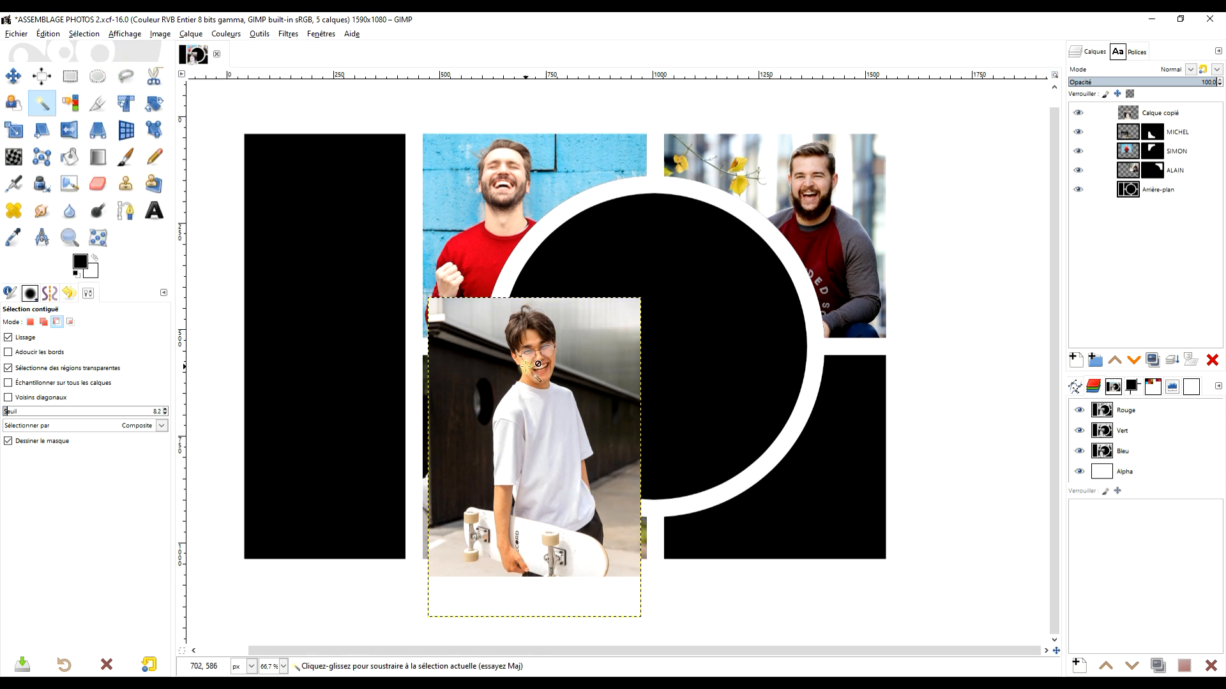
Move the skateboard photo layer over the lower-right panel and lower its opacity to 48.1
{"action": "key", "text": "1"}
{"action": "scroll", "coordinate": [205, 156], "scroll_direction": "down", "scroll_amount": 1}
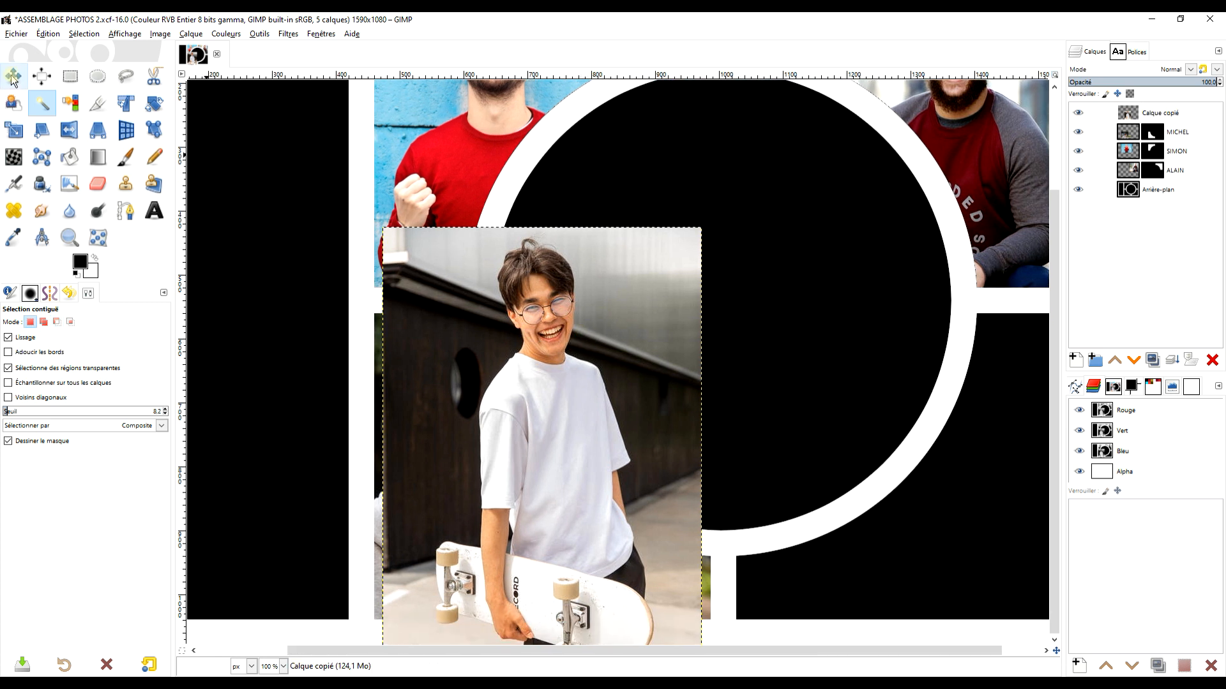
{"action": "left_click", "coordinate": [12, 76]}
{"action": "left_click_drag", "start_coordinate": [528, 416], "coordinate": [827, 407]}
{"action": "scroll", "coordinate": [772, 233], "scroll_direction": "right", "scroll_amount": 5}
{"action": "scroll", "coordinate": [771, 233], "scroll_direction": "down", "scroll_amount": 1}
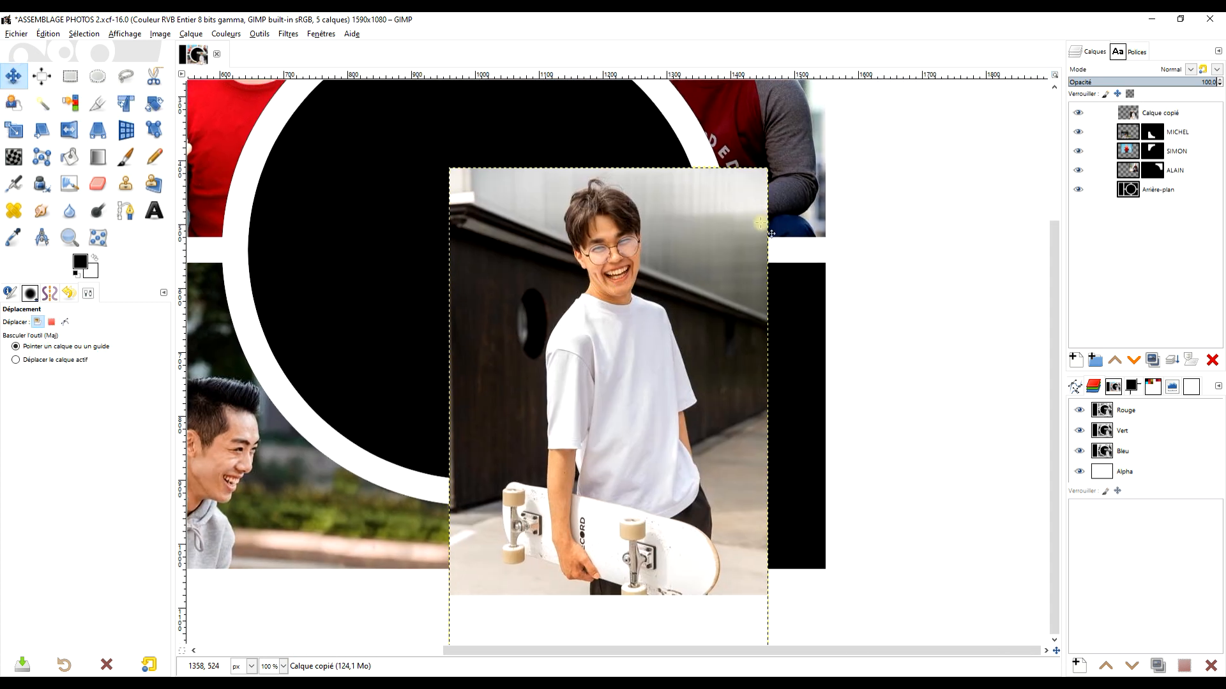
{"action": "left_click", "coordinate": [1142, 82]}
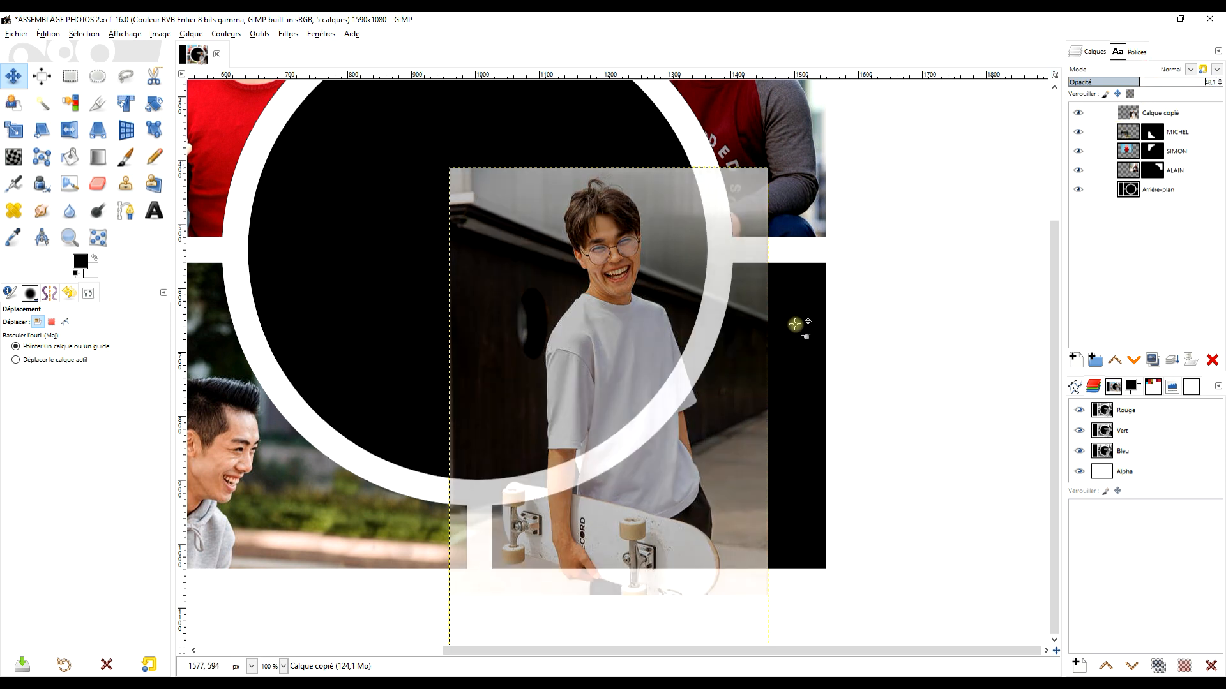
{"action": "left_click_drag", "start_coordinate": [640, 303], "coordinate": [801, 386]}
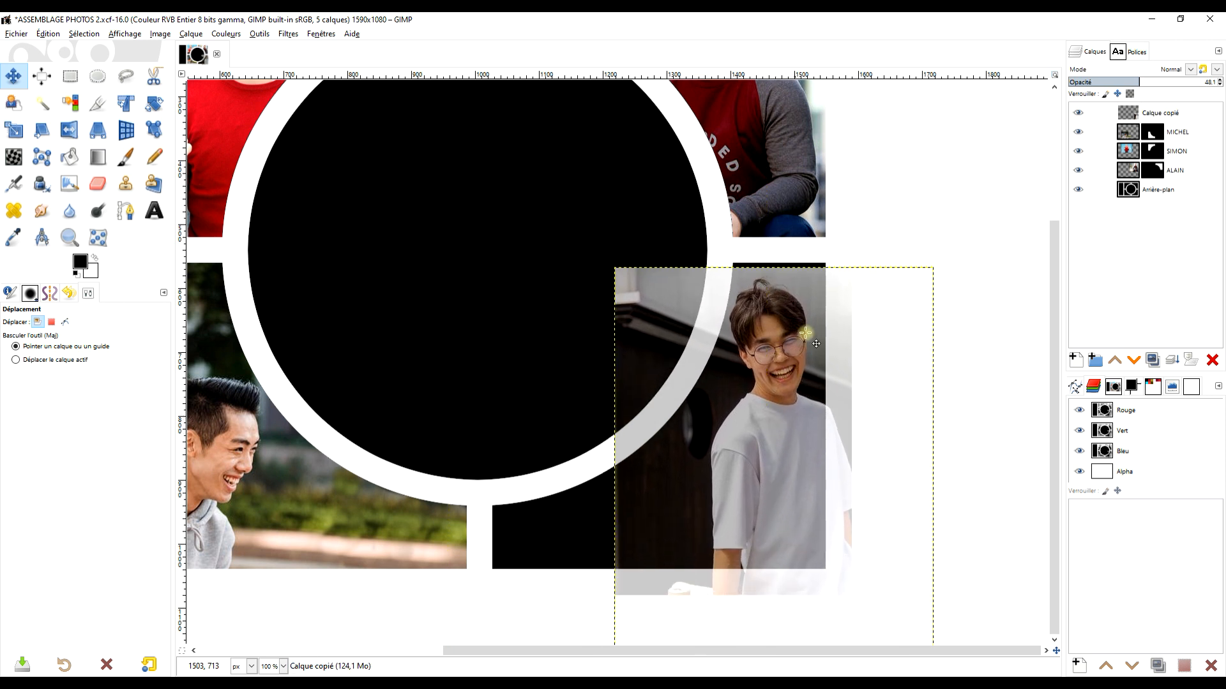
Flip the skateboard photo layer horizontally and reposition it so the teenager sits within the lower-right panel
{"action": "left_click", "coordinate": [69, 132]}
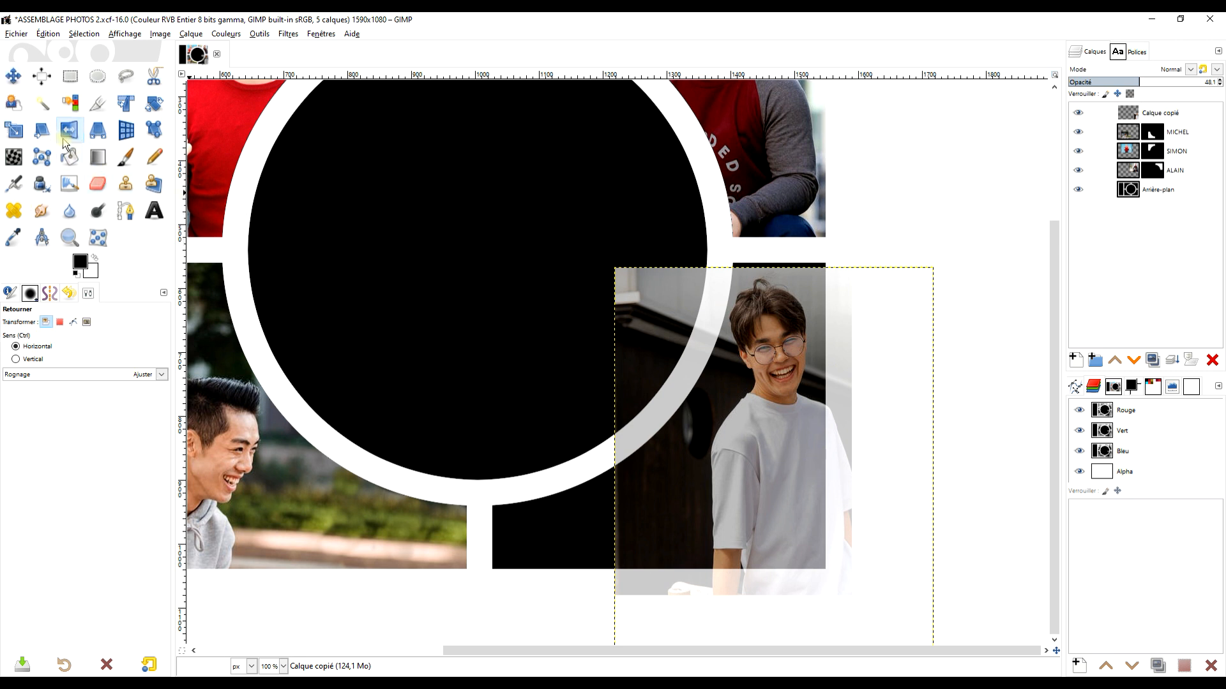
{"action": "left_click", "coordinate": [773, 392]}
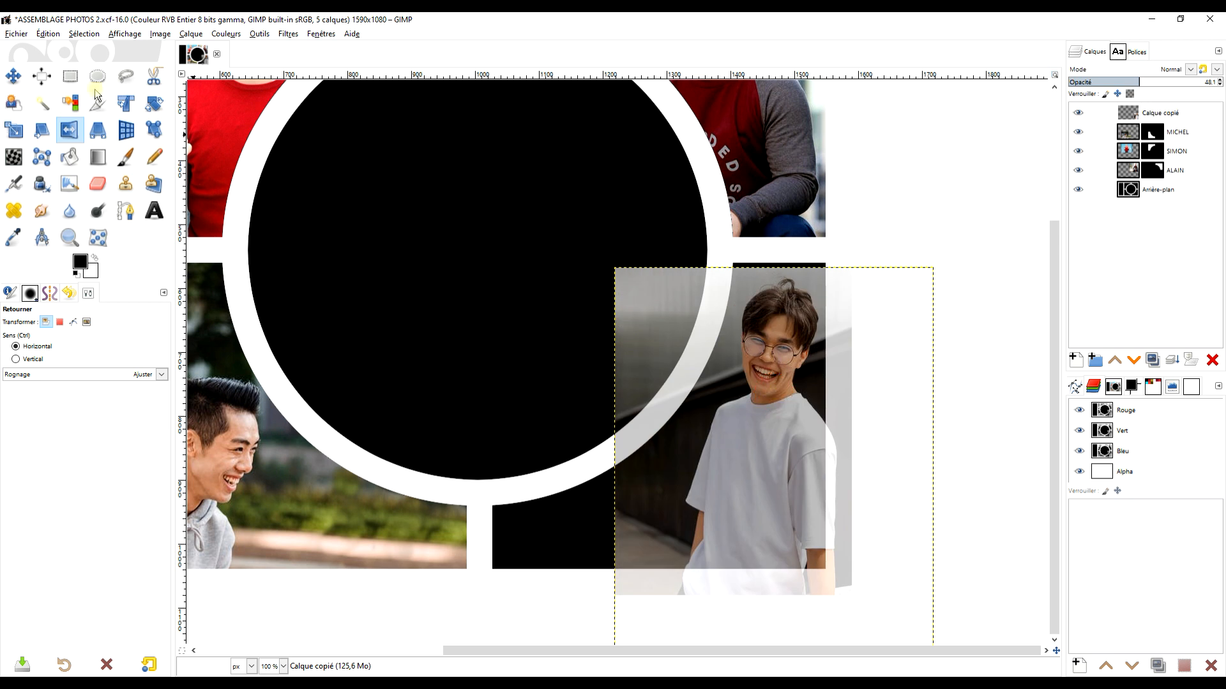
{"action": "left_click", "coordinate": [13, 77]}
{"action": "mouse_move", "coordinate": [792, 506]}
{"action": "left_mouse_down"}
{"action": "mouse_move", "coordinate": [781, 512]}
{"action": "mouse_move", "coordinate": [781, 501]}
{"action": "left_mouse_up"}
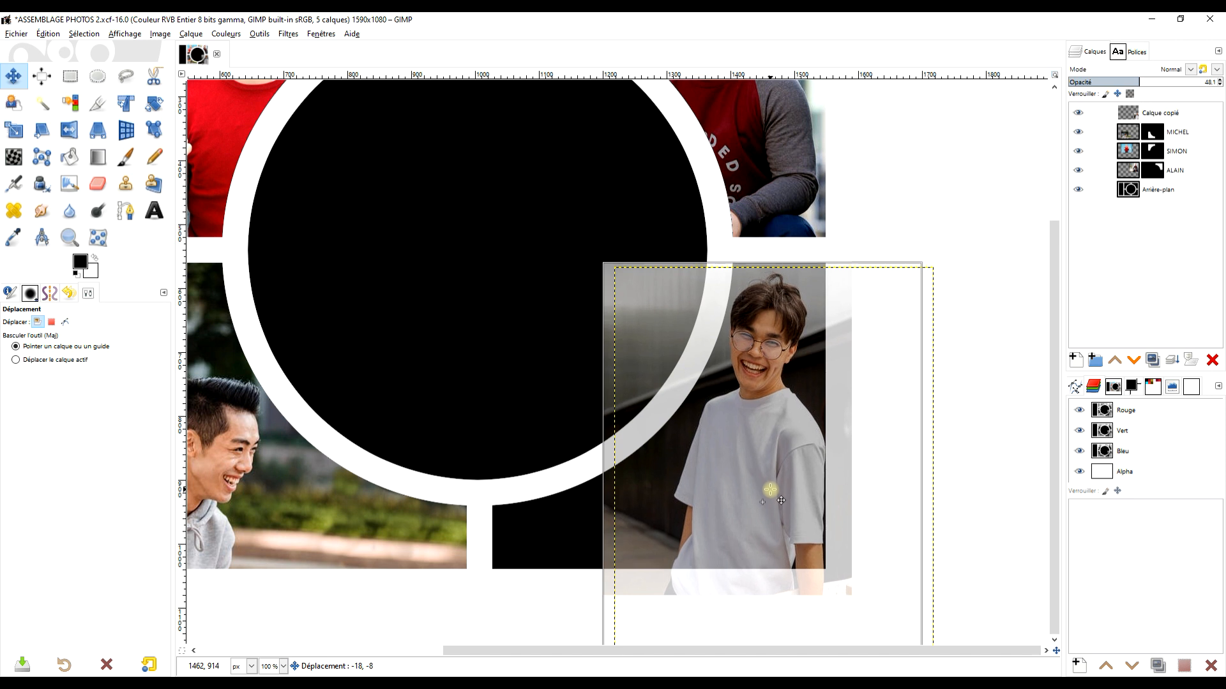
{"action": "scroll", "coordinate": [785, 383], "scroll_direction": "up", "scroll_amount": 5}
{"action": "mouse_move", "coordinate": [758, 613]}
{"action": "left_mouse_down"}
{"action": "mouse_move", "coordinate": [713, 286]}
{"action": "mouse_move", "coordinate": [758, 616]}
{"action": "left_mouse_up"}
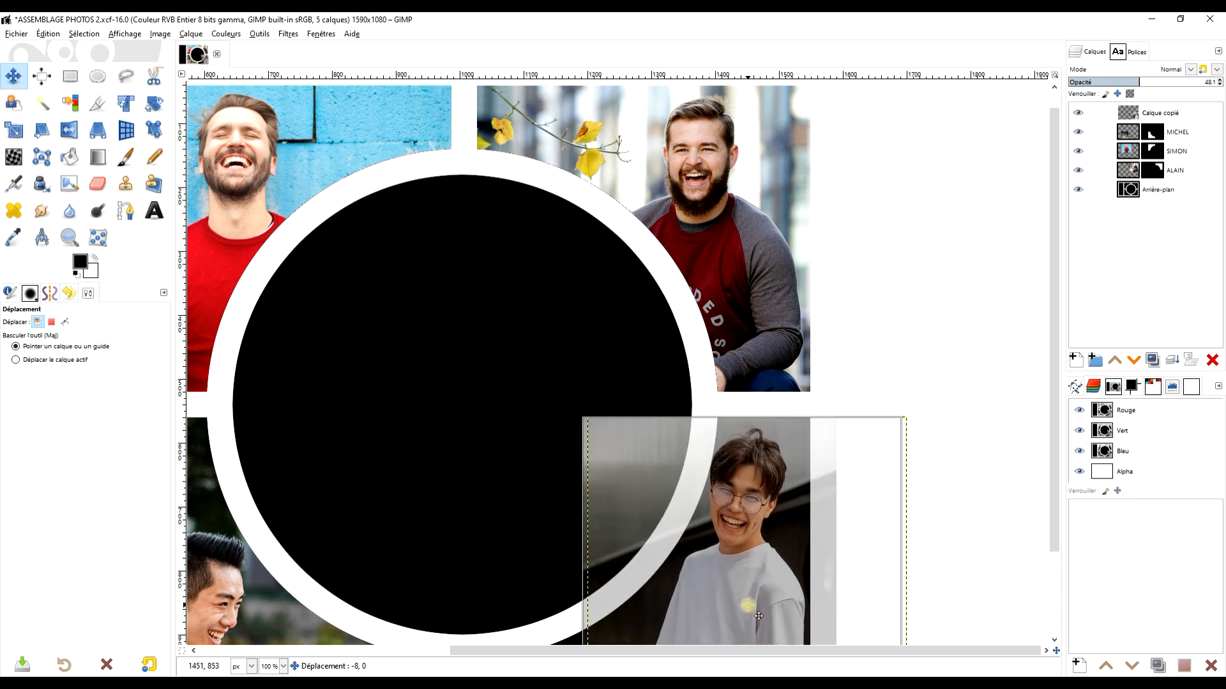
{"action": "scroll", "coordinate": [758, 616], "scroll_direction": "down", "scroll_amount": 5}
{"action": "scroll", "coordinate": [759, 617], "scroll_direction": "left", "scroll_amount": 2}
{"action": "left_click_drag", "start_coordinate": [805, 366], "coordinate": [808, 366]}
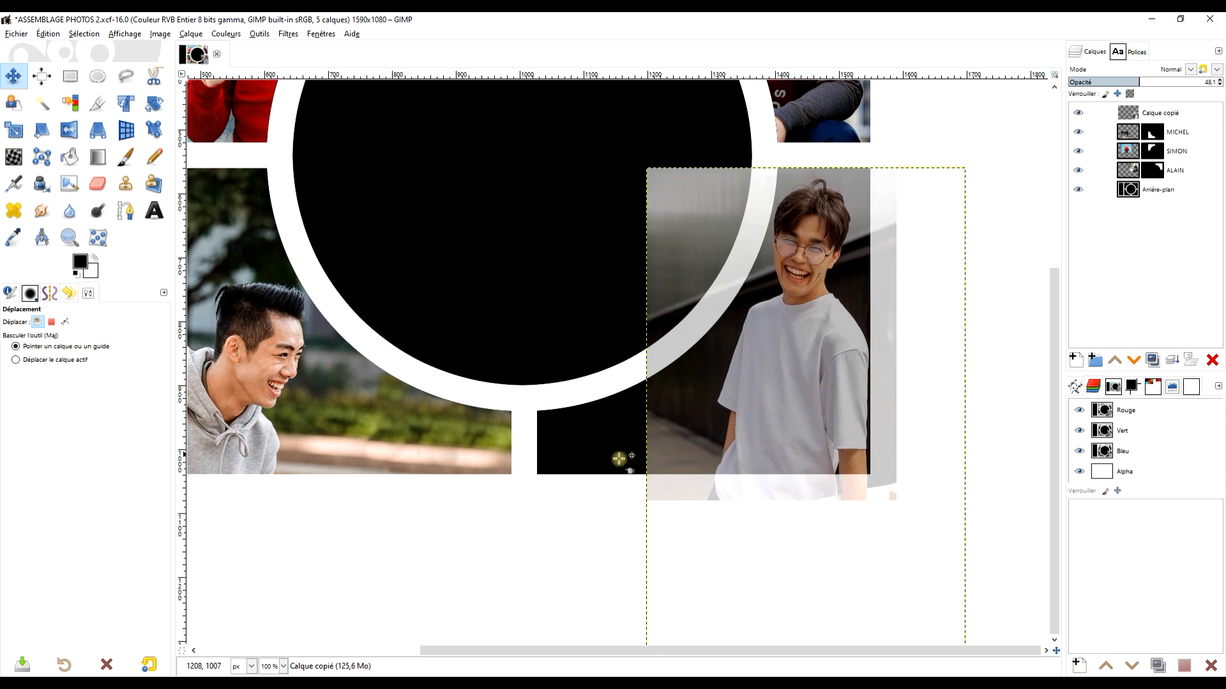
Resize the skateboard photo layer's boundary to the image dimensions
{"action": "scroll", "coordinate": [763, 393], "scroll_direction": "up", "scroll_amount": 2}
{"action": "scroll", "coordinate": [764, 393], "scroll_direction": "right", "scroll_amount": 2}
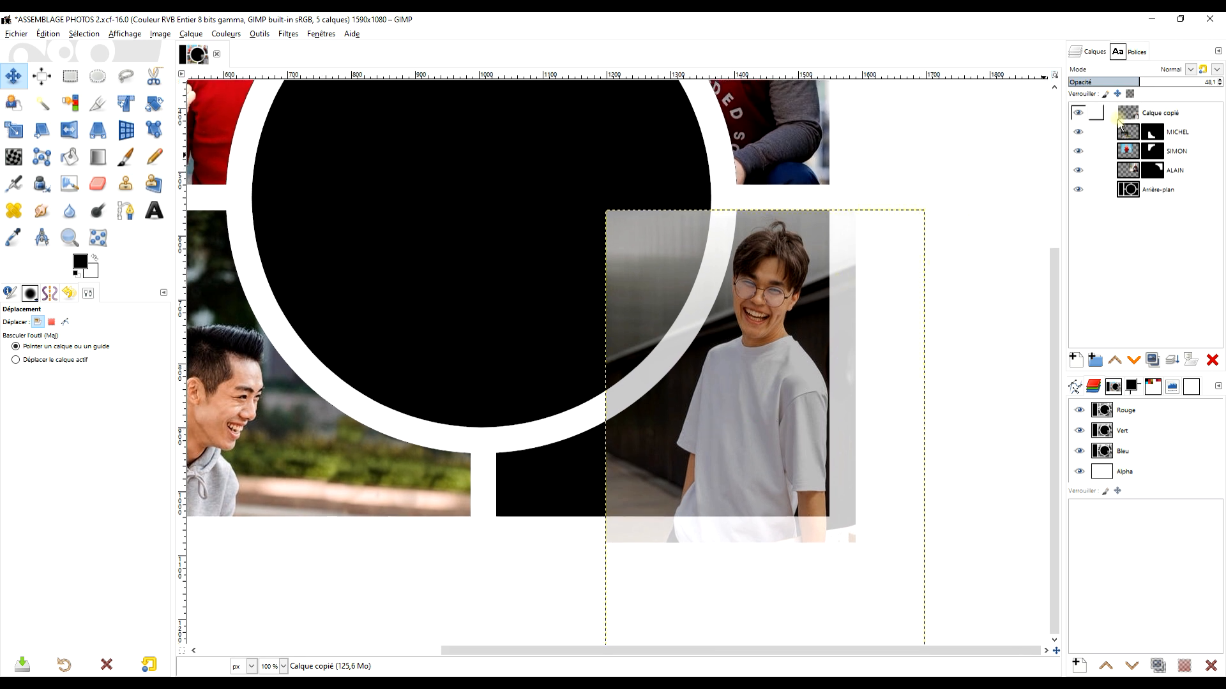
{"action": "right_click", "coordinate": [1128, 114]}
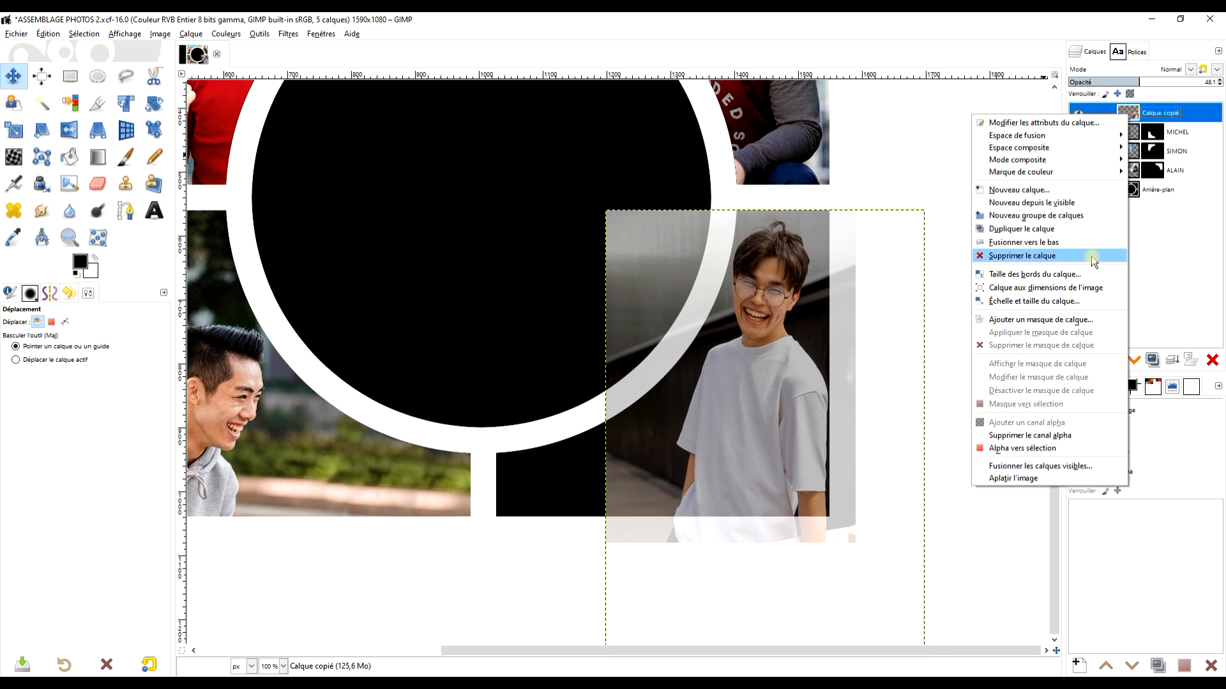
{"action": "left_click", "coordinate": [1062, 287]}
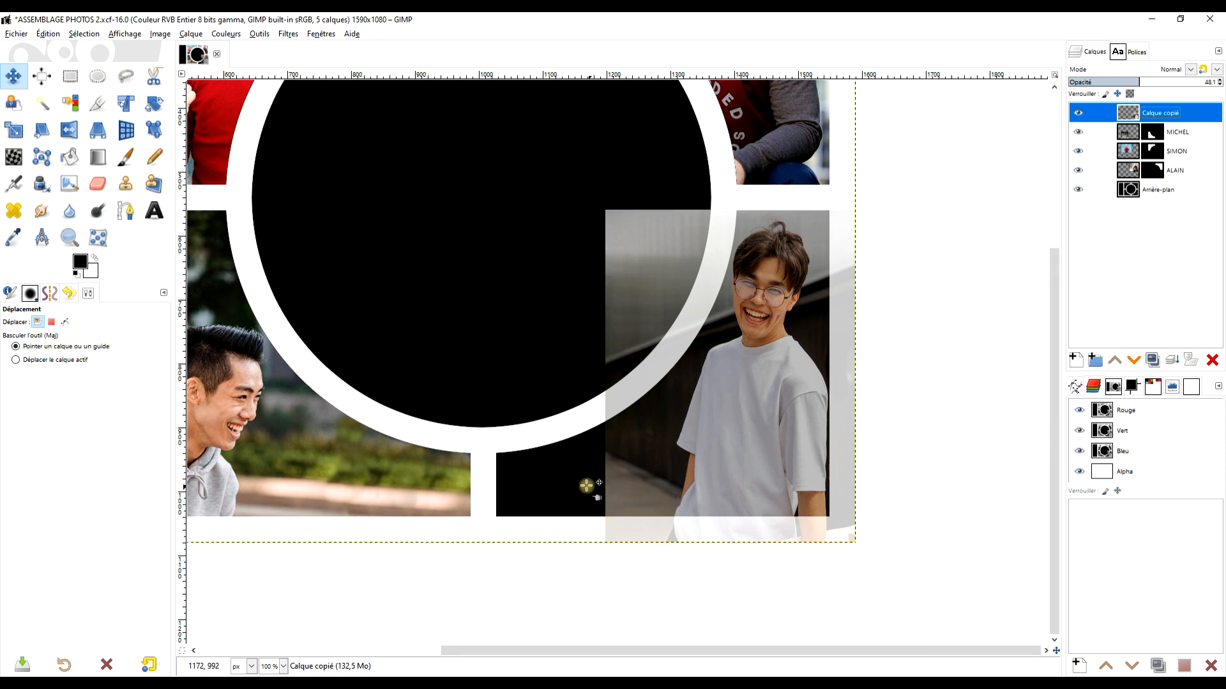
Clone pavement from the skateboard photo over the empty black area beside it at the lower-right panel's bottom
{"action": "scroll", "coordinate": [586, 486], "scroll_direction": "up", "scroll_amount": 2, "text": "ctrl"}
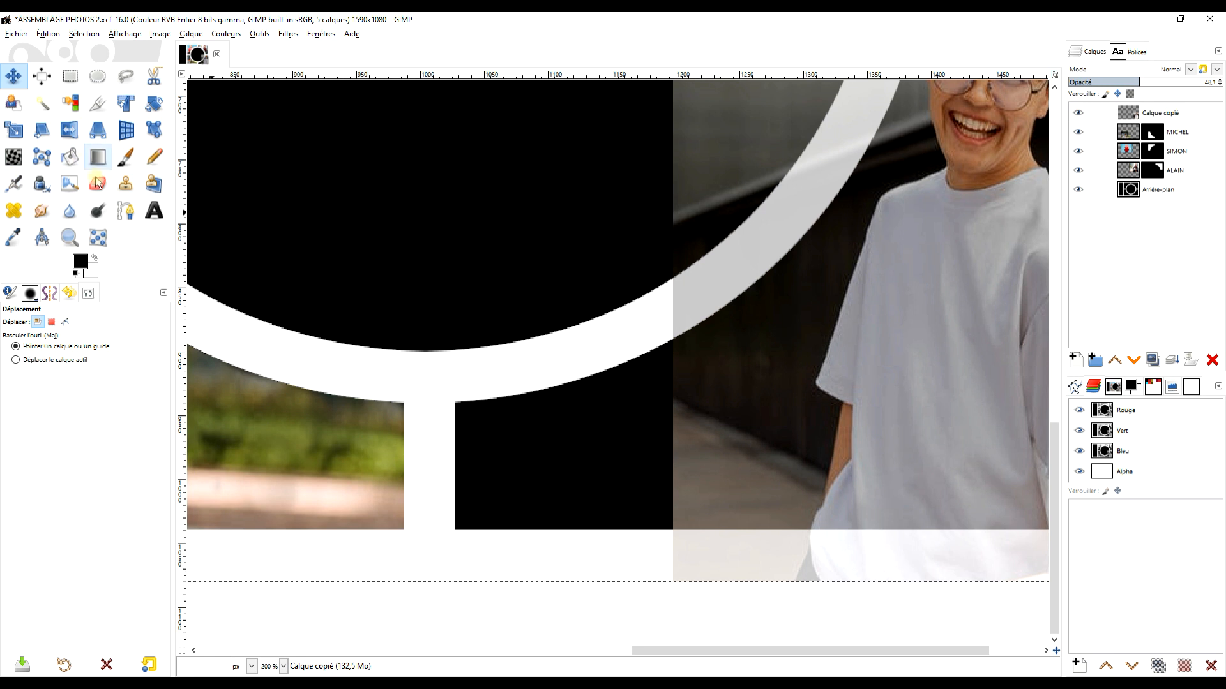
{"action": "left_click", "coordinate": [124, 185]}
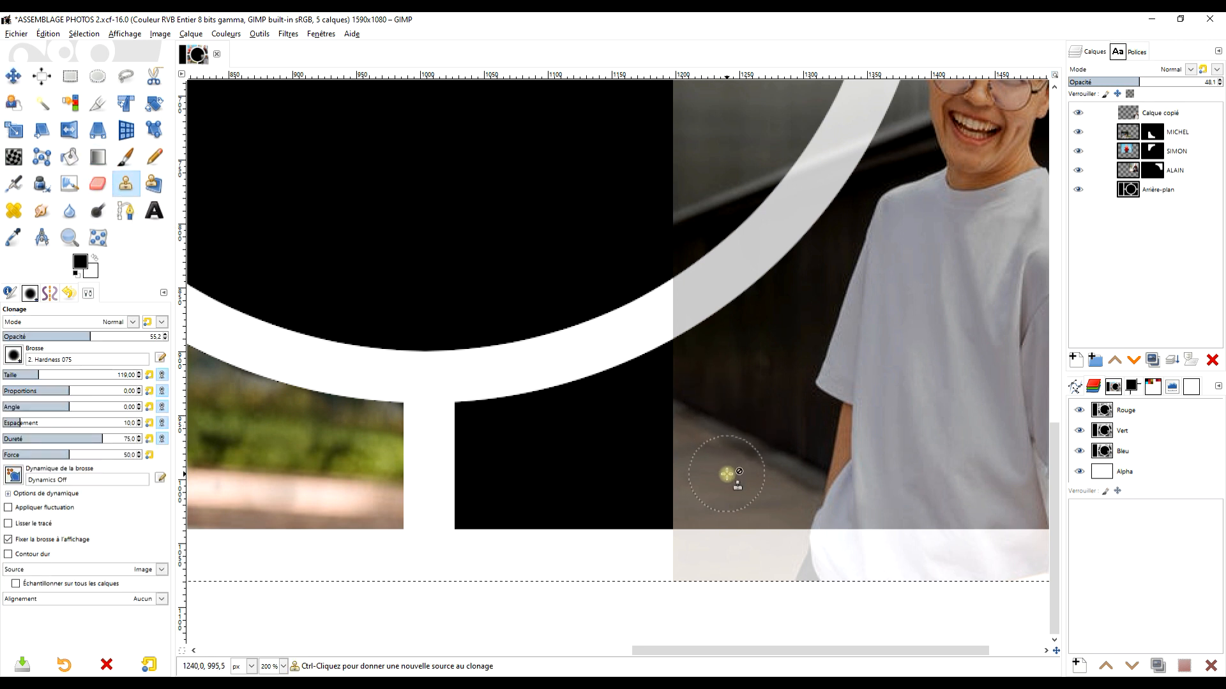
{"action": "left_click", "coordinate": [771, 492], "text": "ctrl"}
{"action": "left_click", "coordinate": [726, 490], "text": "ctrl"}
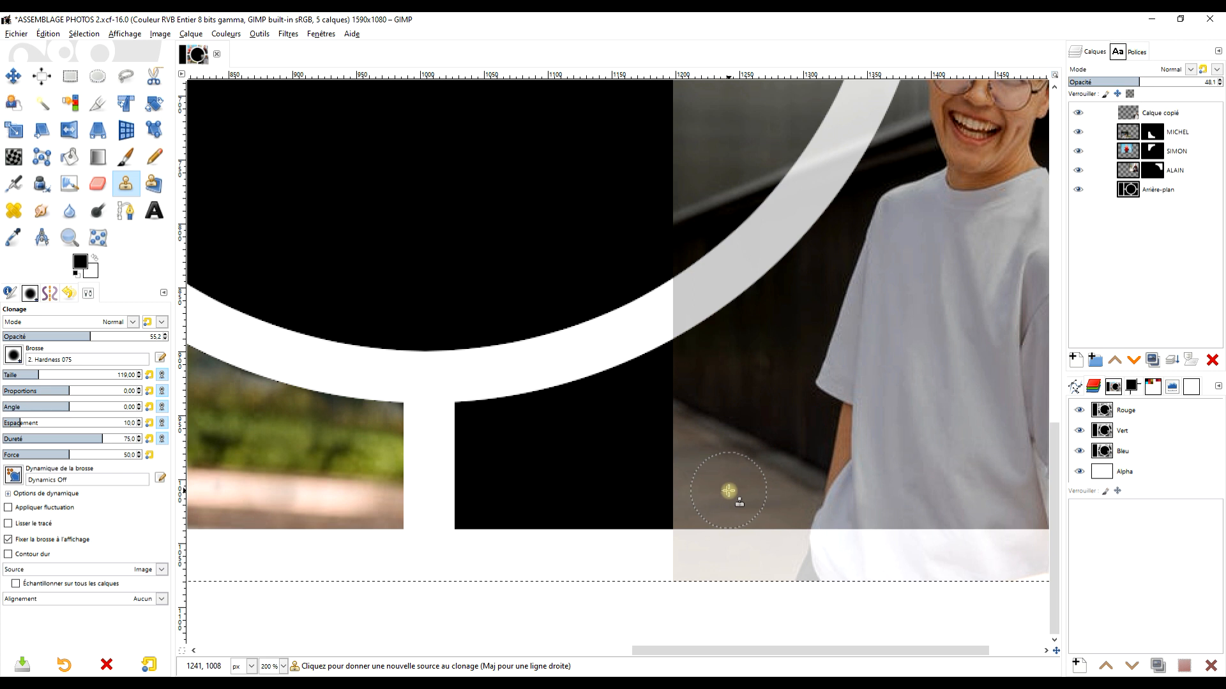
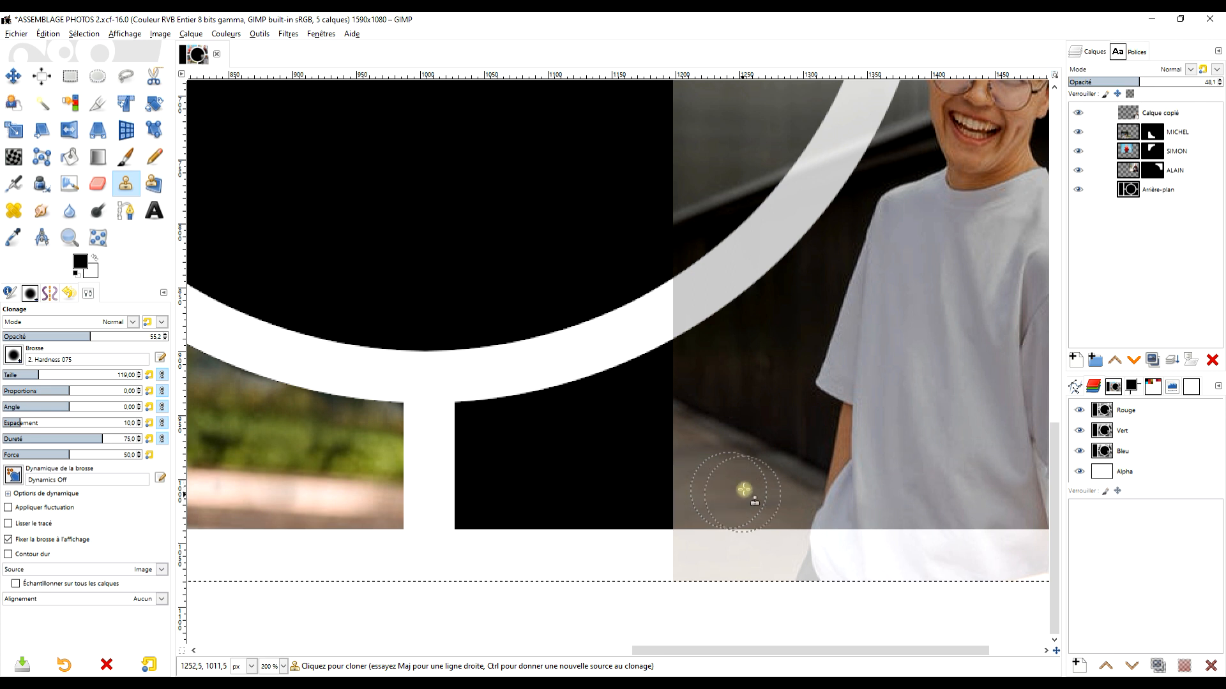
{"action": "mouse_move", "coordinate": [650, 498]}
{"action": "left_mouse_down"}
{"action": "mouse_move", "coordinate": [649, 431]}
{"action": "mouse_move", "coordinate": [595, 505]}
{"action": "mouse_move", "coordinate": [624, 505]}
{"action": "mouse_move", "coordinate": [483, 509]}
{"action": "mouse_move", "coordinate": [475, 496]}
{"action": "mouse_move", "coordinate": [469, 512]}
{"action": "mouse_move", "coordinate": [472, 425]}
{"action": "mouse_move", "coordinate": [471, 450]}
{"action": "mouse_move", "coordinate": [500, 469]}
{"action": "mouse_move", "coordinate": [575, 457]}
{"action": "mouse_move", "coordinate": [729, 495]}
{"action": "mouse_move", "coordinate": [547, 482]}
{"action": "mouse_move", "coordinate": [573, 465]}
{"action": "mouse_move", "coordinate": [528, 479]}
{"action": "mouse_move", "coordinate": [563, 446]}
{"action": "mouse_move", "coordinate": [501, 438]}
{"action": "mouse_move", "coordinate": [574, 430]}
{"action": "mouse_move", "coordinate": [558, 439]}
{"action": "mouse_move", "coordinate": [612, 420]}
{"action": "mouse_move", "coordinate": [588, 410]}
{"action": "mouse_move", "coordinate": [538, 410]}
{"action": "mouse_move", "coordinate": [512, 418]}
{"action": "mouse_move", "coordinate": [521, 432]}
{"action": "mouse_move", "coordinate": [501, 429]}
{"action": "mouse_move", "coordinate": [506, 489]}
{"action": "mouse_move", "coordinate": [553, 494]}
{"action": "mouse_move", "coordinate": [585, 459]}
{"action": "mouse_move", "coordinate": [614, 461]}
{"action": "left_mouse_up"}
{"action": "left_click", "coordinate": [731, 494], "text": "ctrl"}
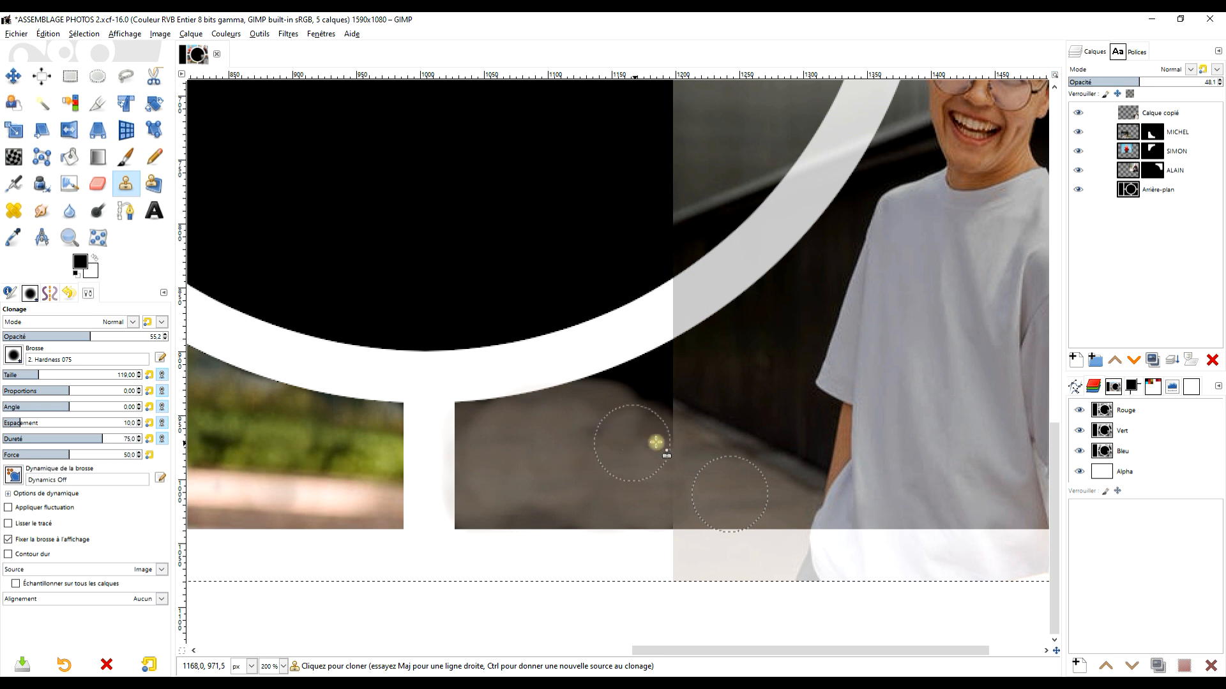
Clone the edge between the pavement and the dark wall into the gap beside the photo, just beneath the ring
{"action": "left_click", "coordinate": [740, 428], "text": "ctrl"}
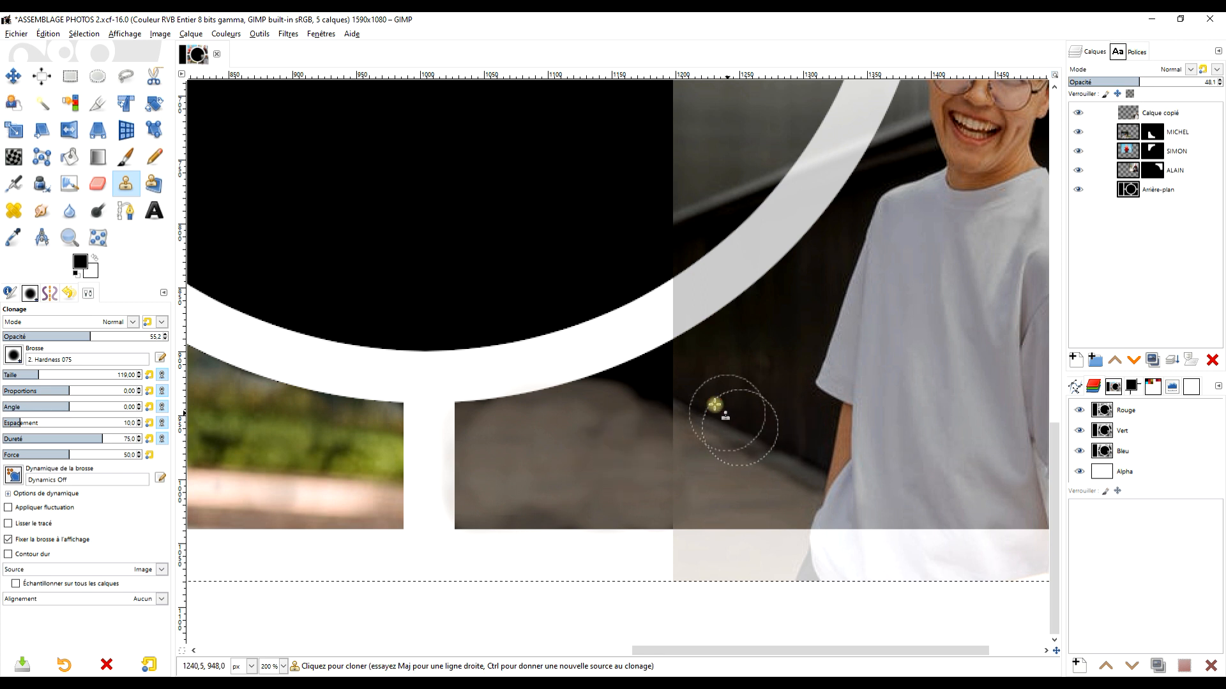
{"action": "left_click", "coordinate": [662, 392]}
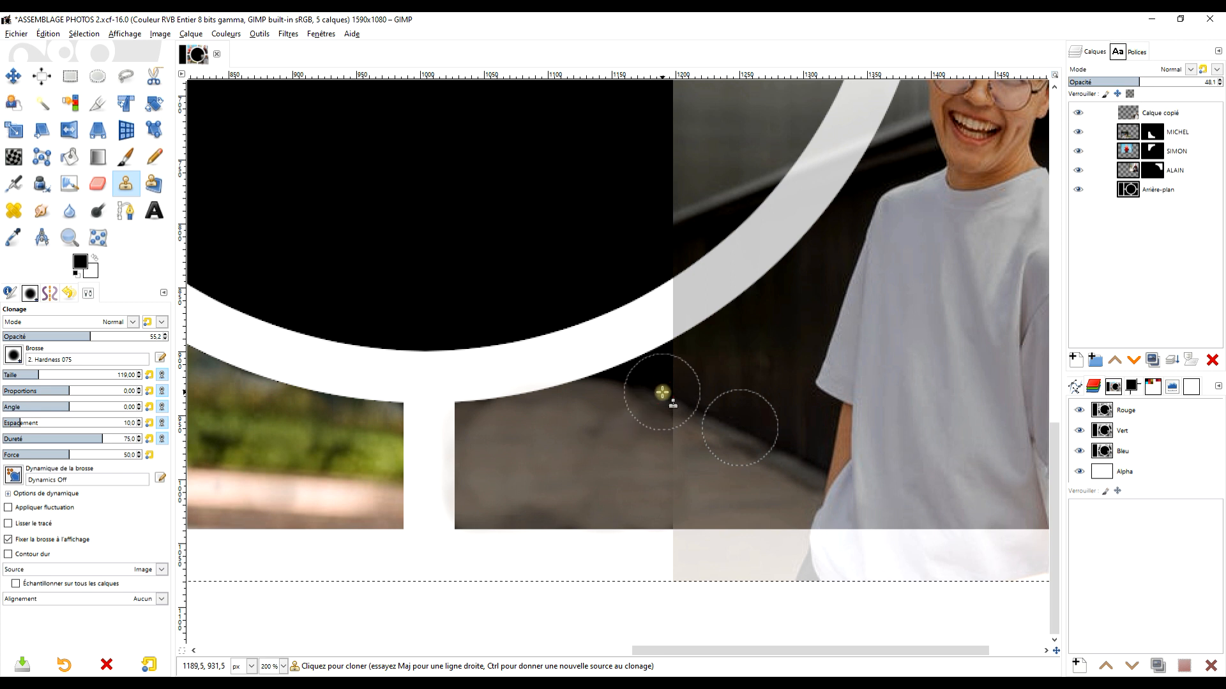
{"action": "mouse_move", "coordinate": [662, 392]}
{"action": "left_mouse_down"}
{"action": "mouse_move", "coordinate": [626, 364]}
{"action": "mouse_move", "coordinate": [638, 374]}
{"action": "mouse_move", "coordinate": [666, 362]}
{"action": "mouse_move", "coordinate": [646, 372]}
{"action": "mouse_move", "coordinate": [659, 381]}
{"action": "mouse_move", "coordinate": [666, 364]}
{"action": "mouse_move", "coordinate": [667, 376]}
{"action": "left_mouse_up"}
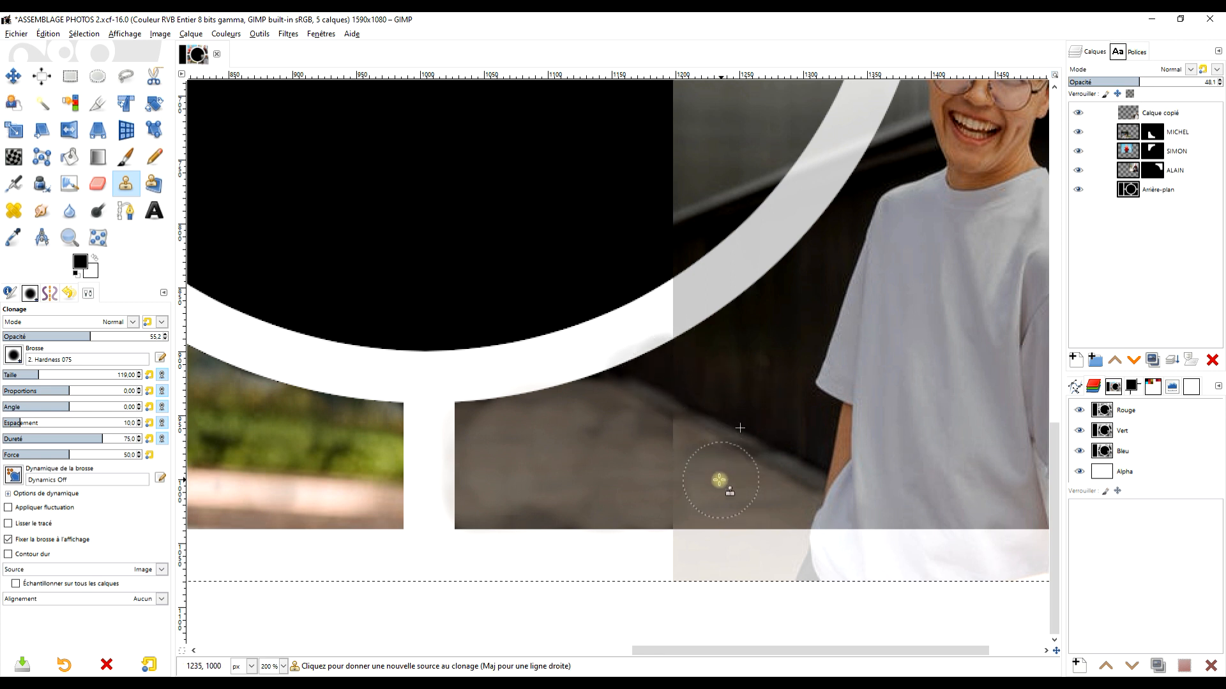
Lower the Clone tool's opacity to 24 and even out the texture of the cloned pavement with fresh samples
{"action": "left_click", "coordinate": [616, 473], "text": "ctrl"}
{"action": "left_click", "coordinate": [717, 480], "text": "ctrl"}
{"action": "left_click", "coordinate": [671, 438]}
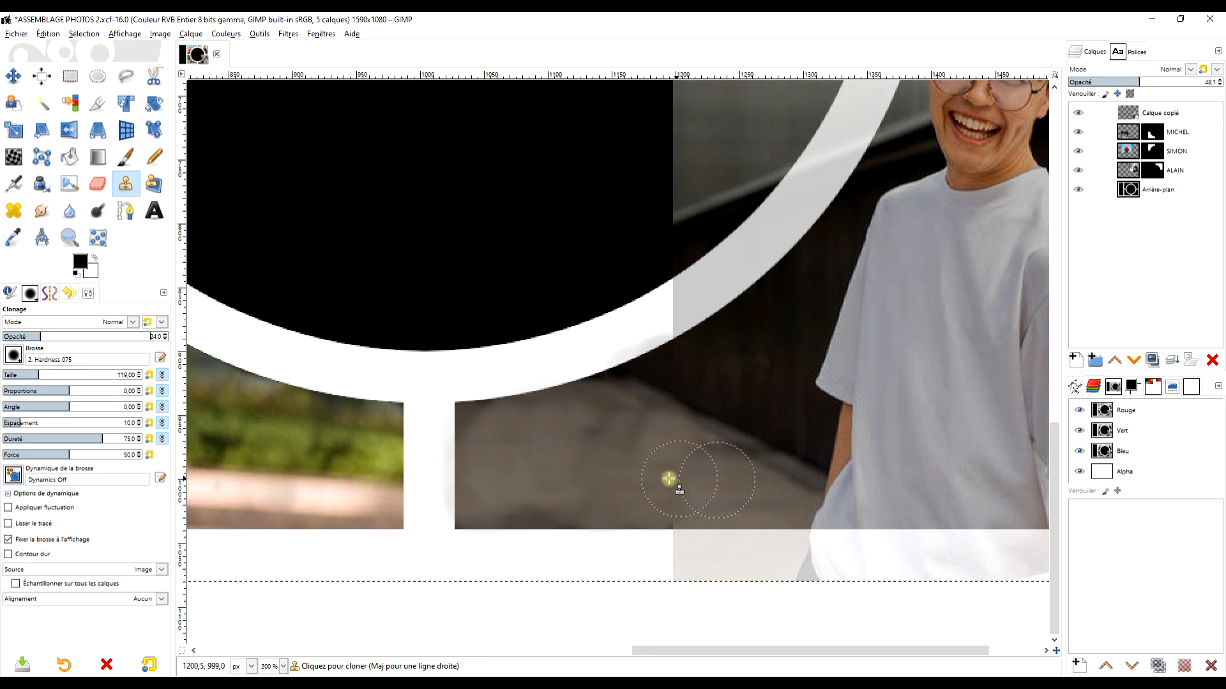
{"action": "left_click", "coordinate": [721, 481], "text": "ctrl"}
{"action": "left_click", "coordinate": [638, 431]}
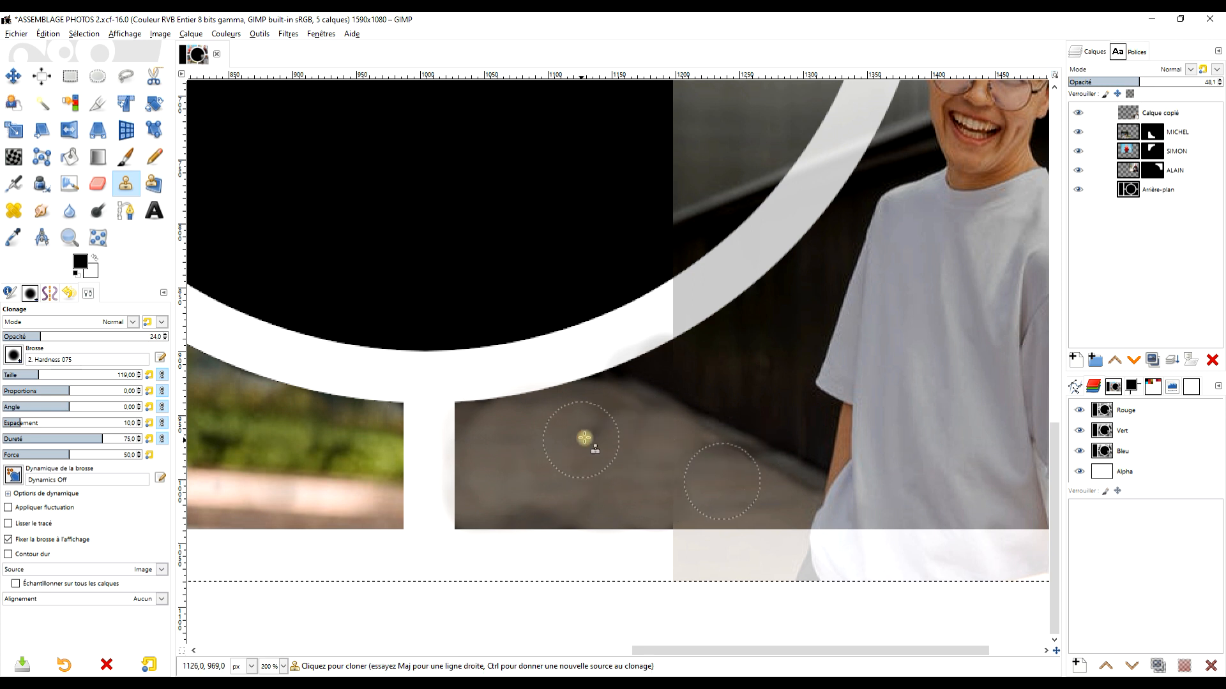
{"action": "mouse_move", "coordinate": [587, 451]}
{"action": "left_mouse_down"}
{"action": "mouse_move", "coordinate": [568, 502]}
{"action": "mouse_move", "coordinate": [490, 505]}
{"action": "mouse_move", "coordinate": [471, 419]}
{"action": "mouse_move", "coordinate": [461, 516]}
{"action": "left_mouse_up"}
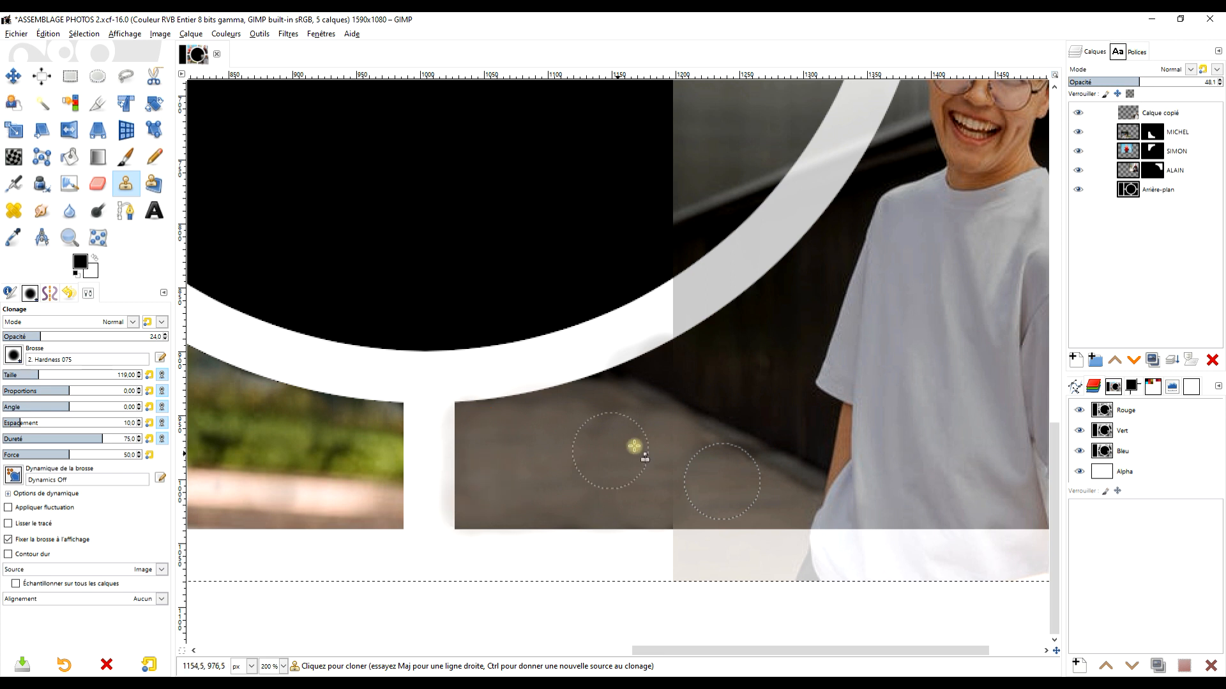
{"action": "left_click", "coordinate": [725, 490], "text": "ctrl"}
{"action": "left_click", "coordinate": [615, 418]}
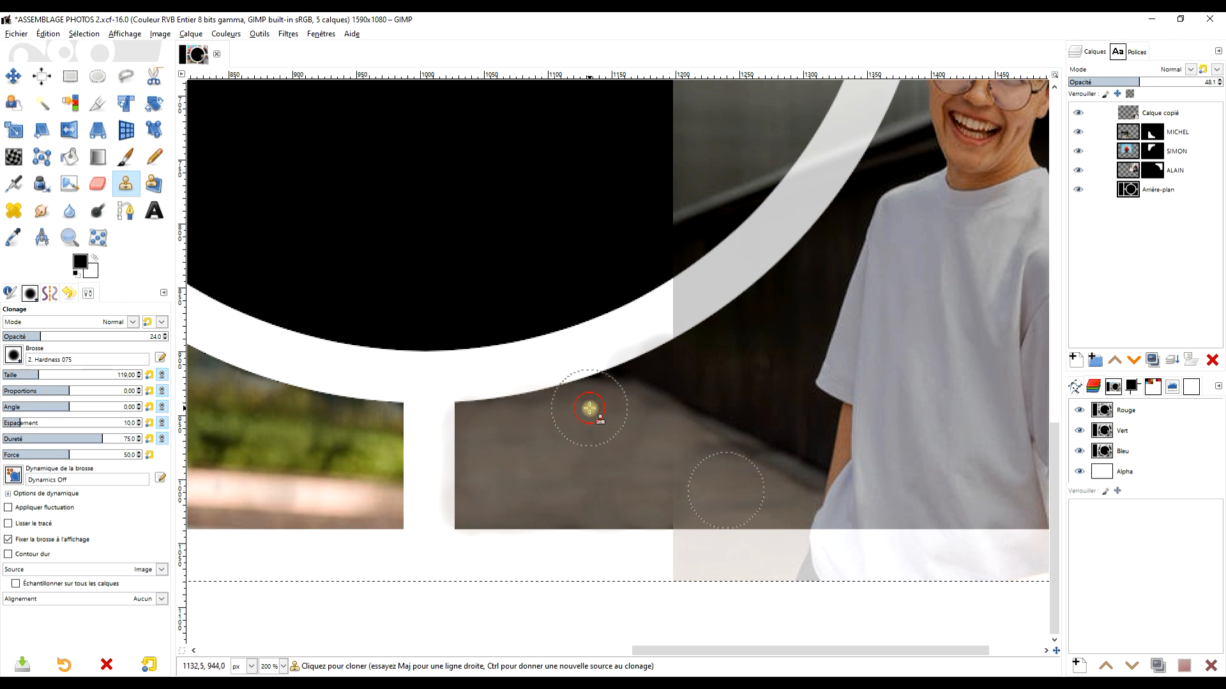
Blend the vertical seam between the original photo and the cloned pavement, from the wall's base to the panel's bottom edge
{"action": "scroll", "coordinate": [834, 430], "scroll_direction": "up", "scroll_amount": 1}
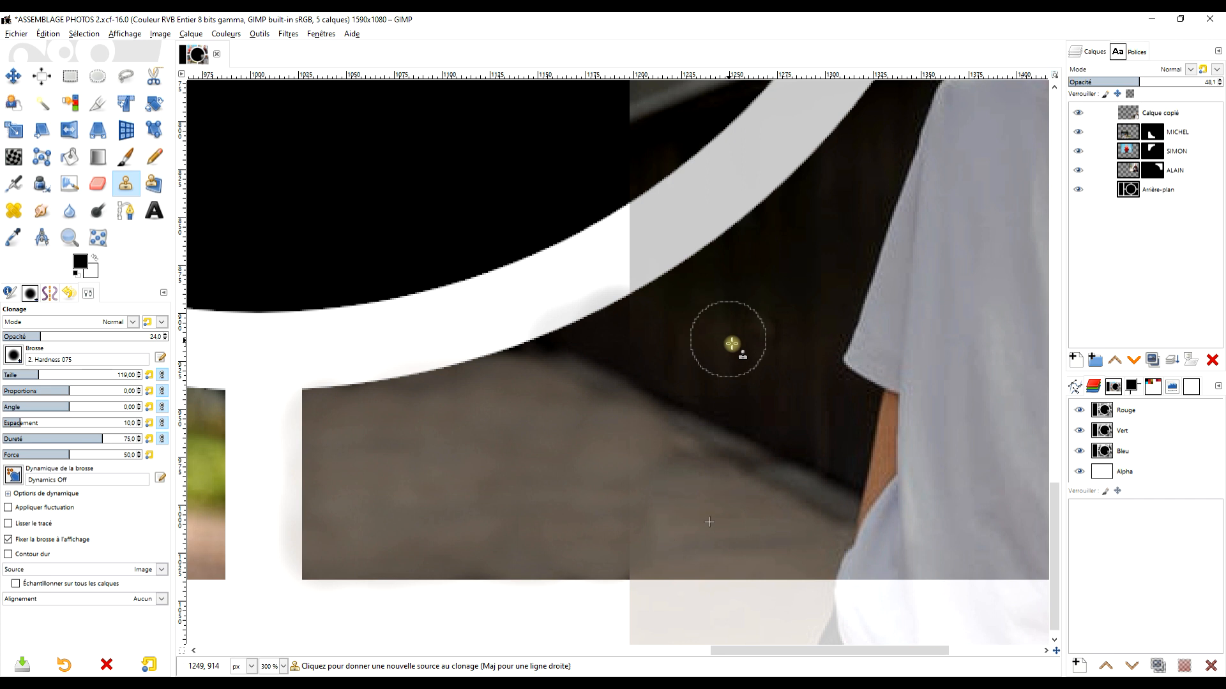
{"action": "left_click", "coordinate": [776, 450], "text": "ctrl"}
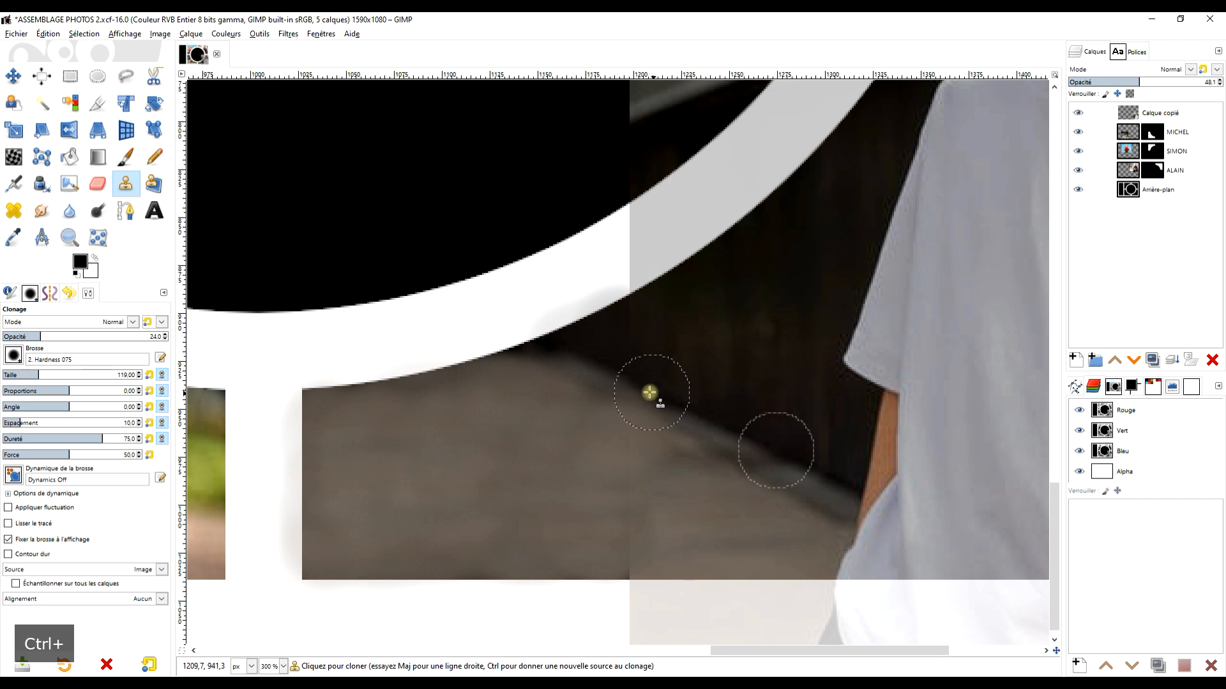
{"action": "mouse_move", "coordinate": [627, 376]}
{"action": "left_mouse_down"}
{"action": "mouse_move", "coordinate": [575, 351]}
{"action": "mouse_move", "coordinate": [619, 372]}
{"action": "mouse_move", "coordinate": [621, 436]}
{"action": "left_mouse_up"}
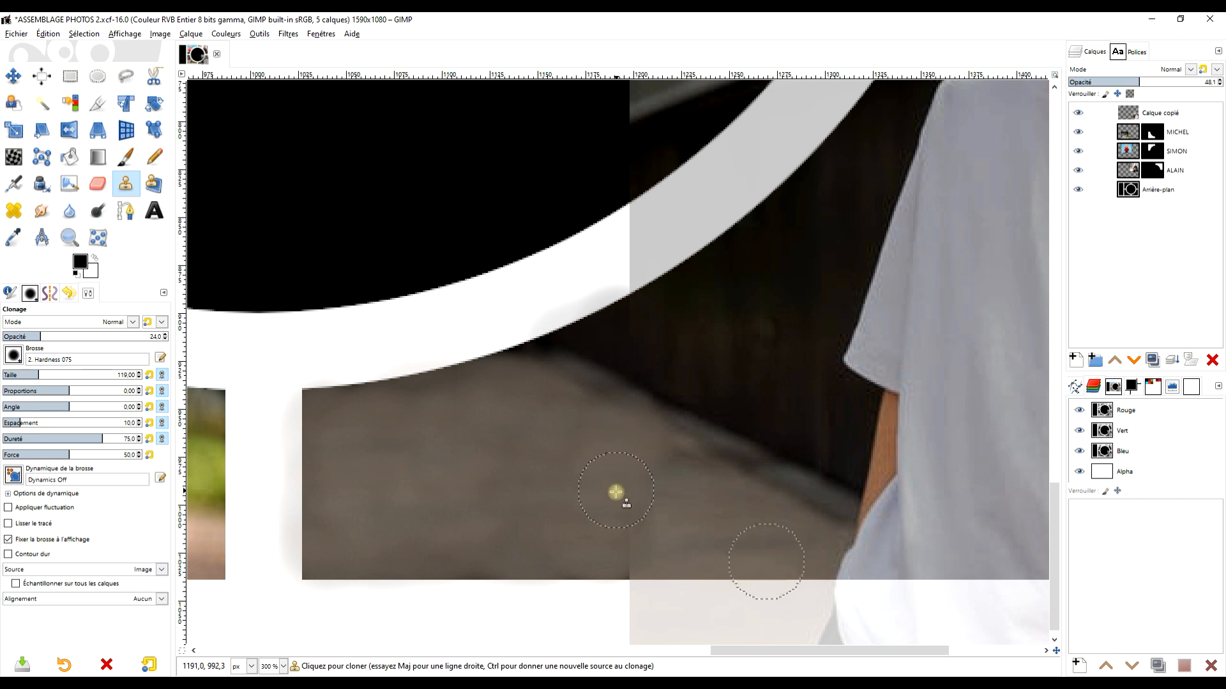
{"action": "left_click", "coordinate": [720, 523], "text": "ctrl"}
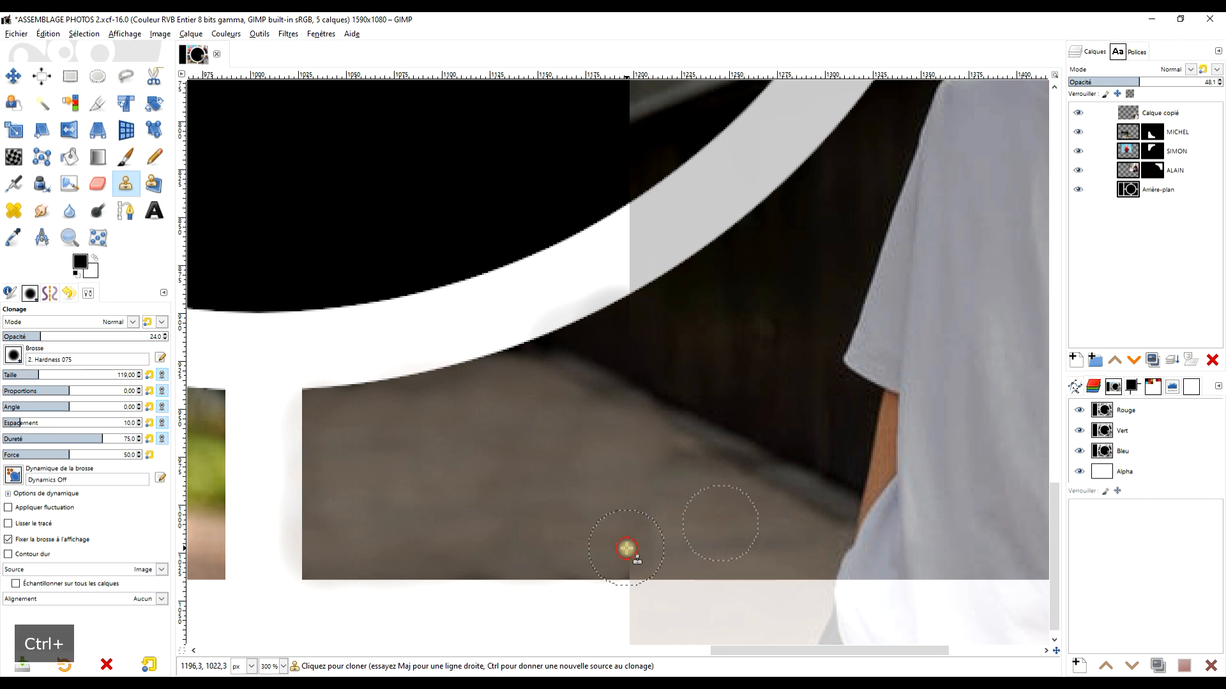
{"action": "left_click_drag", "start_coordinate": [627, 549], "coordinate": [628, 542]}
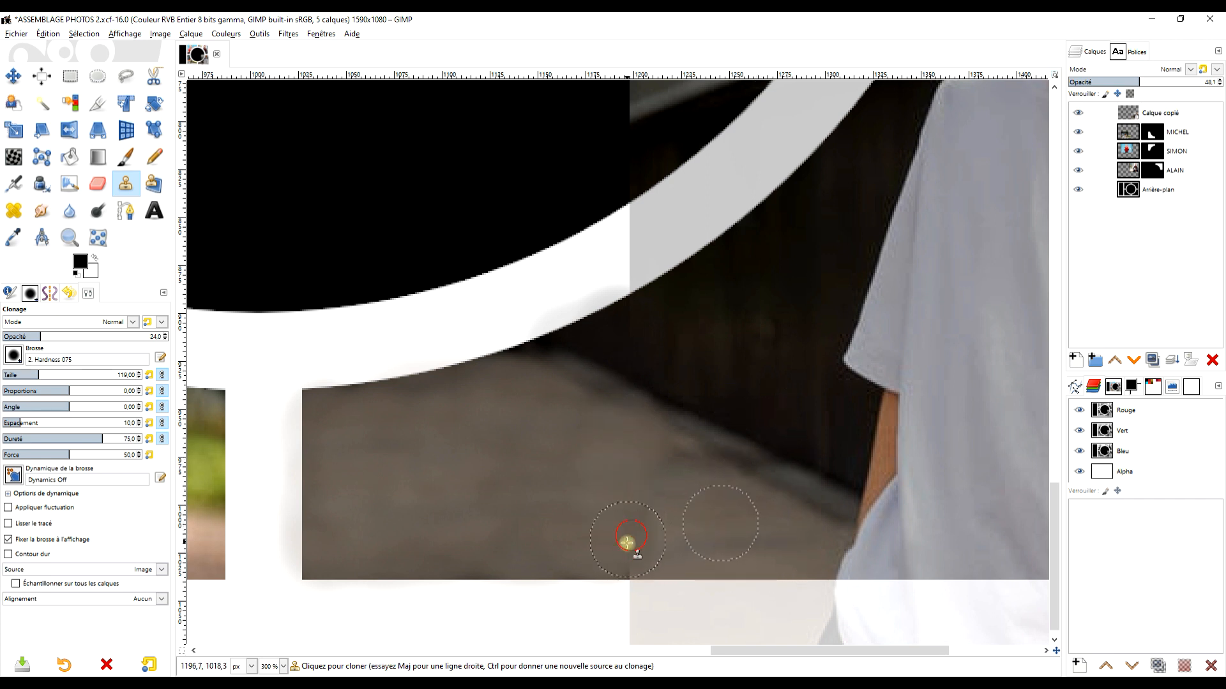
{"action": "left_click", "coordinate": [699, 580], "text": "ctrl"}
{"action": "mouse_move", "coordinate": [628, 580]}
{"action": "left_mouse_down"}
{"action": "mouse_move", "coordinate": [627, 556]}
{"action": "mouse_move", "coordinate": [632, 583]}
{"action": "mouse_move", "coordinate": [637, 561]}
{"action": "left_mouse_up"}
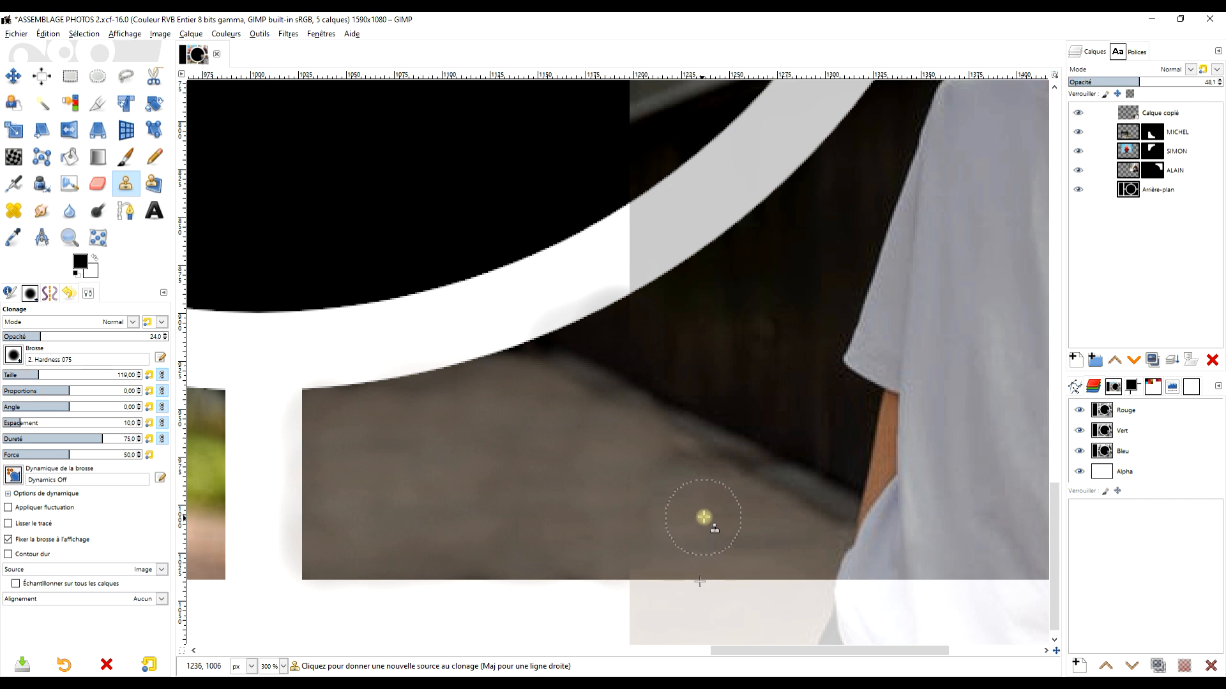
Smooth the wall's base line and the adjoining pavement across the seam using newly sampled clone sources
{"action": "left_click", "coordinate": [747, 471], "text": "ctrl"}
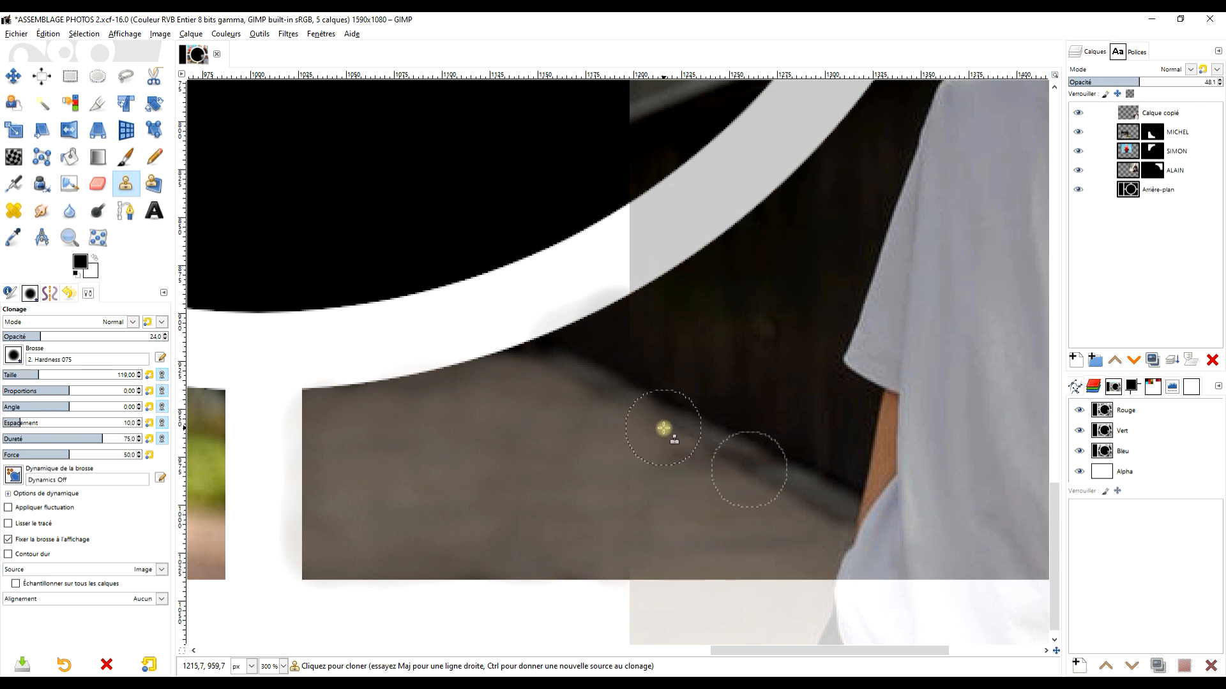
{"action": "left_click_drag", "start_coordinate": [662, 428], "coordinate": [591, 384]}
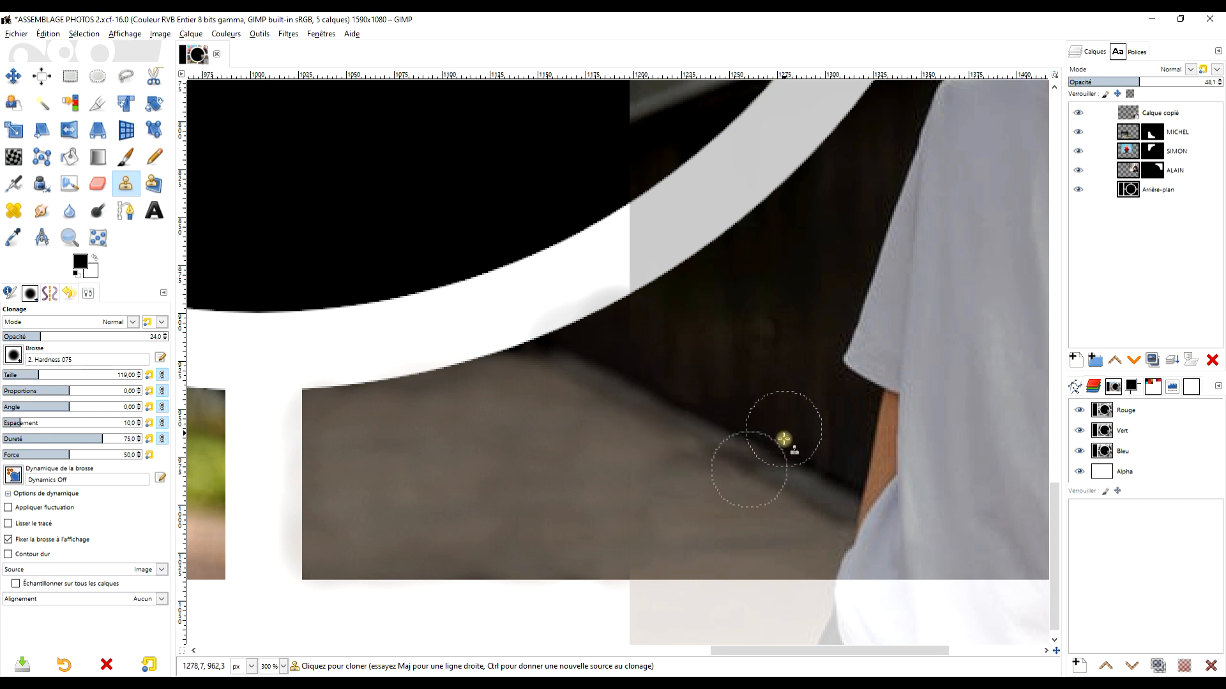
{"action": "left_click", "coordinate": [715, 504], "text": "ctrl"}
{"action": "left_click", "coordinate": [677, 471]}
Clone clean pavement over the uneven patches in the lower-left part of the extended ground
{"action": "left_click", "coordinate": [714, 497], "text": "ctrl"}
{"action": "left_click_drag", "start_coordinate": [426, 485], "coordinate": [415, 506]}
{"action": "left_click", "coordinate": [439, 514]}
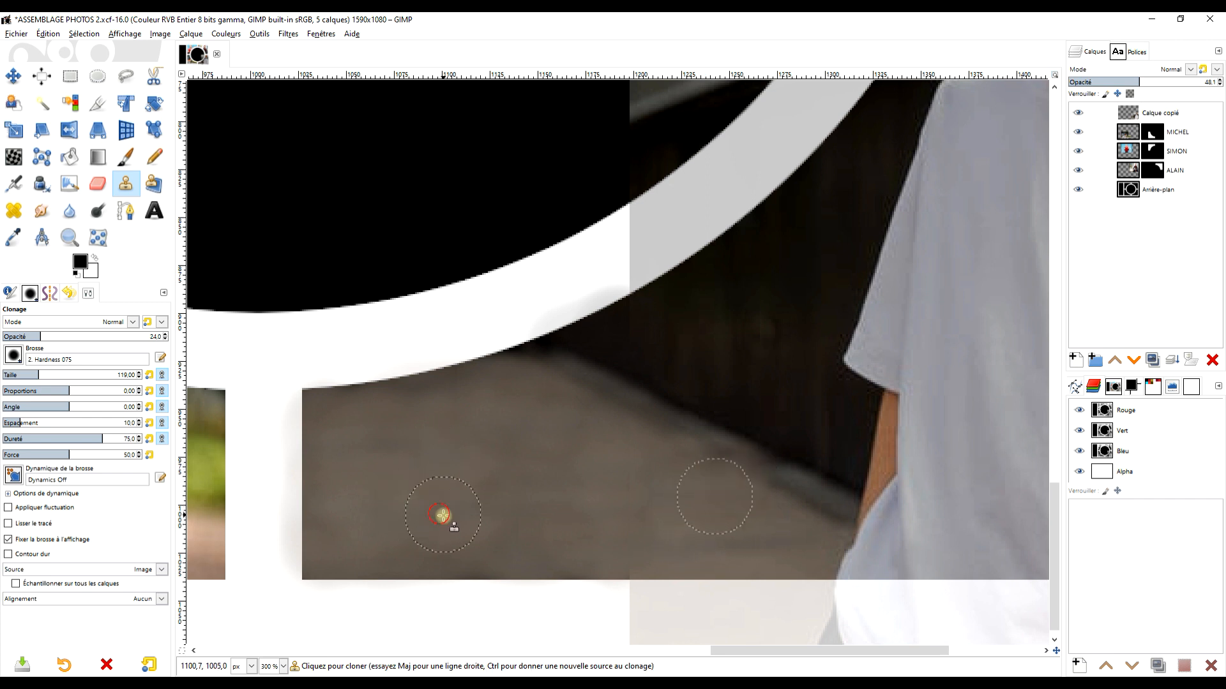
{"action": "left_click", "coordinate": [735, 525], "text": "ctrl"}
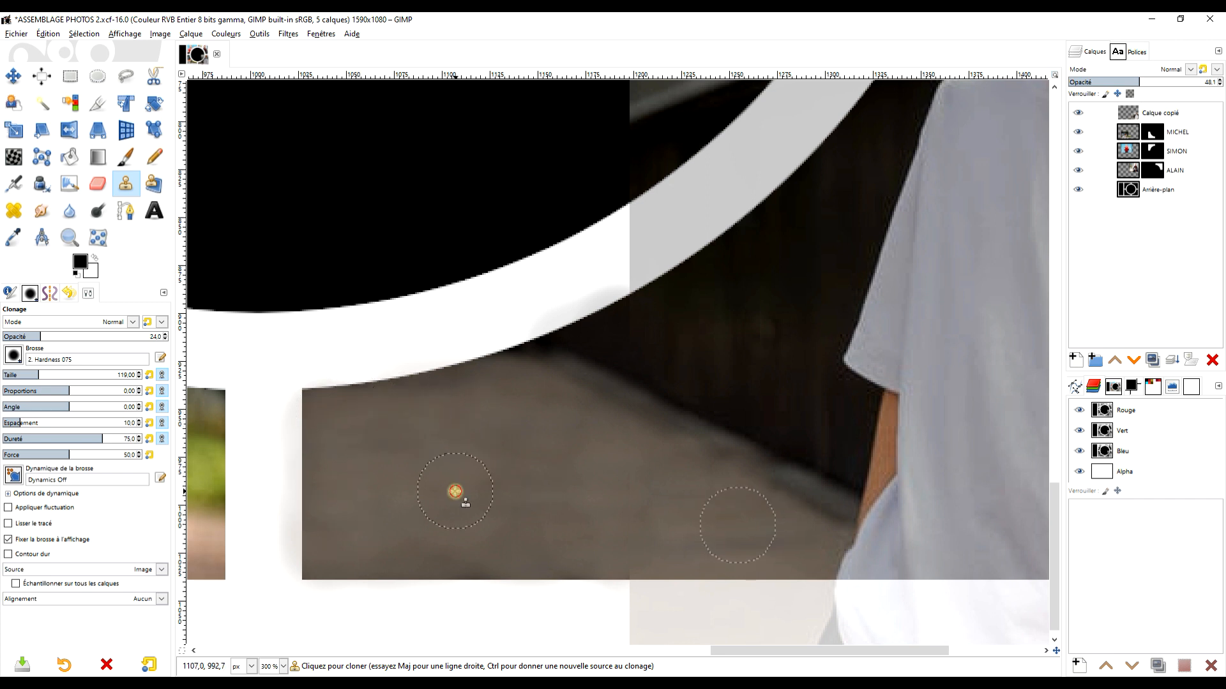
Extend the wall's base line up to the ring by cloning from the original edge in the photo
{"action": "left_click", "coordinate": [736, 430], "text": "ctrl"}
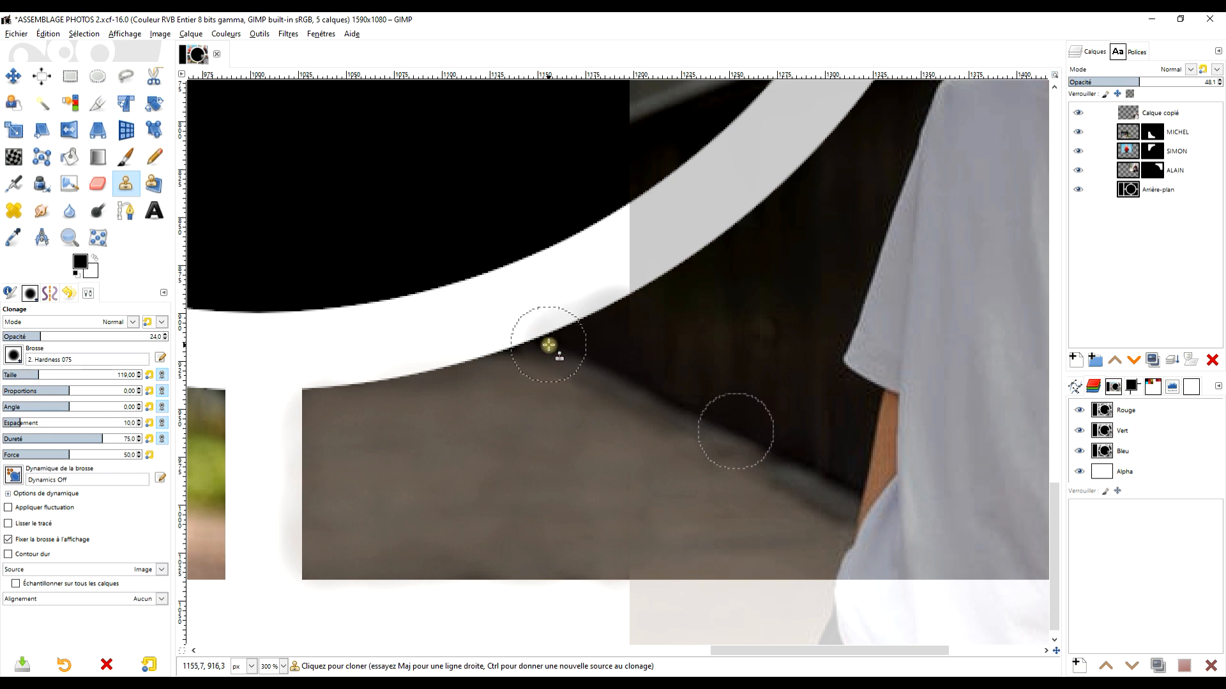
{"action": "left_click", "coordinate": [588, 396], "text": "ctrl"}
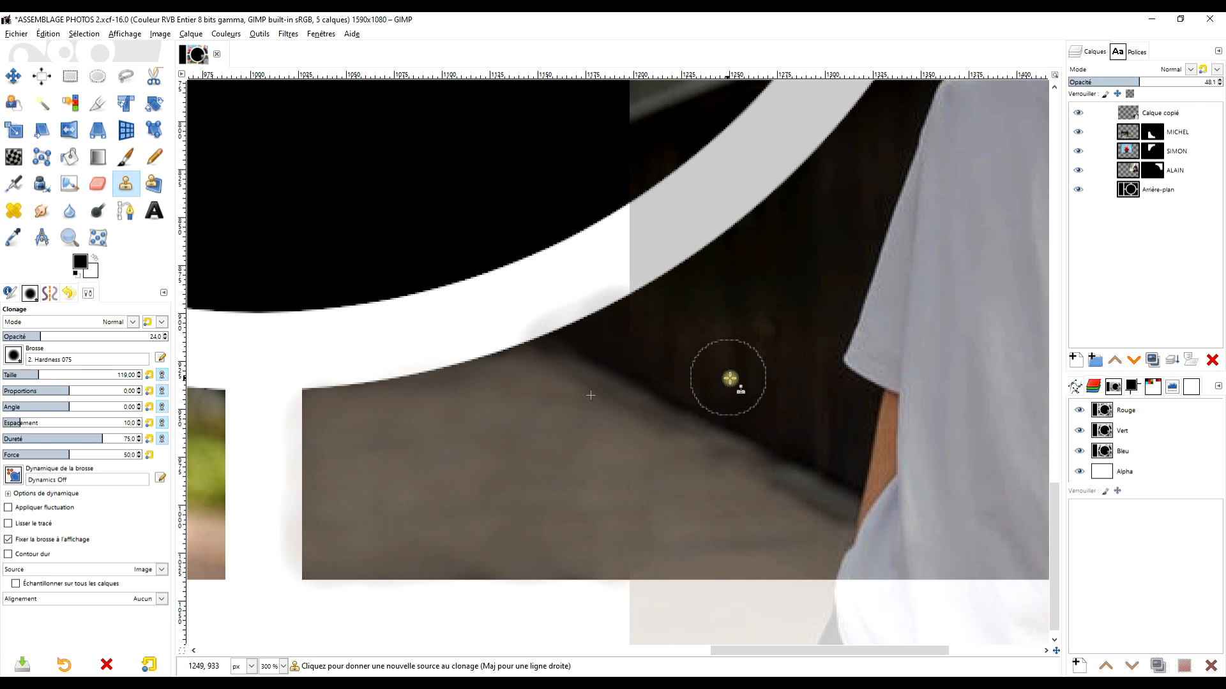
{"action": "left_click", "coordinate": [731, 426], "text": "ctrl"}
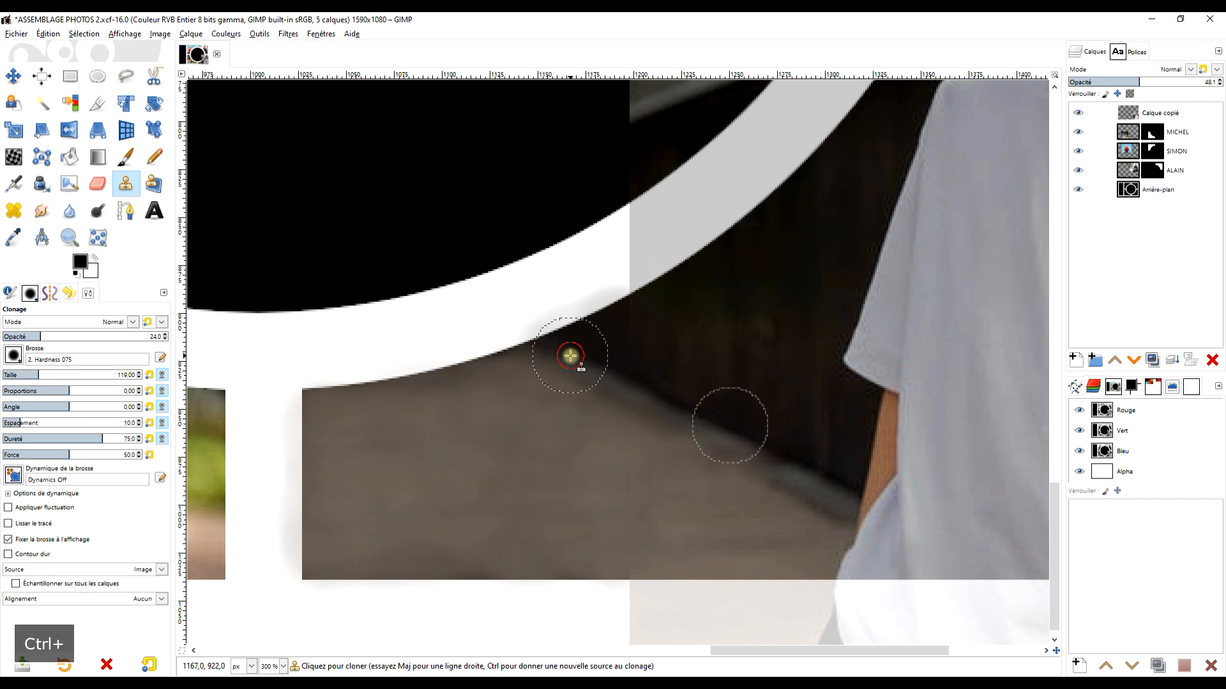
Try to clone the wall's base line beside the ring at a much higher brush opacity, sampling farther along the edge
{"action": "left_click", "coordinate": [820, 471], "text": "ctrl"}
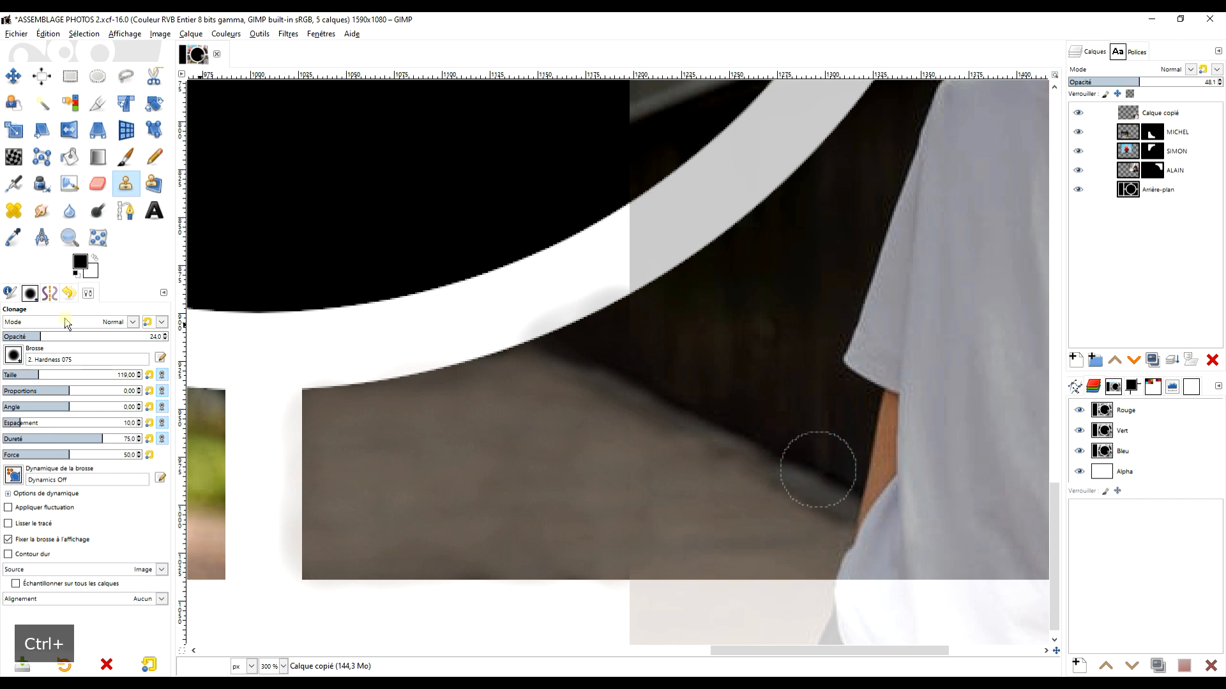
{"action": "left_click_drag", "start_coordinate": [106, 338], "coordinate": [159, 338]}
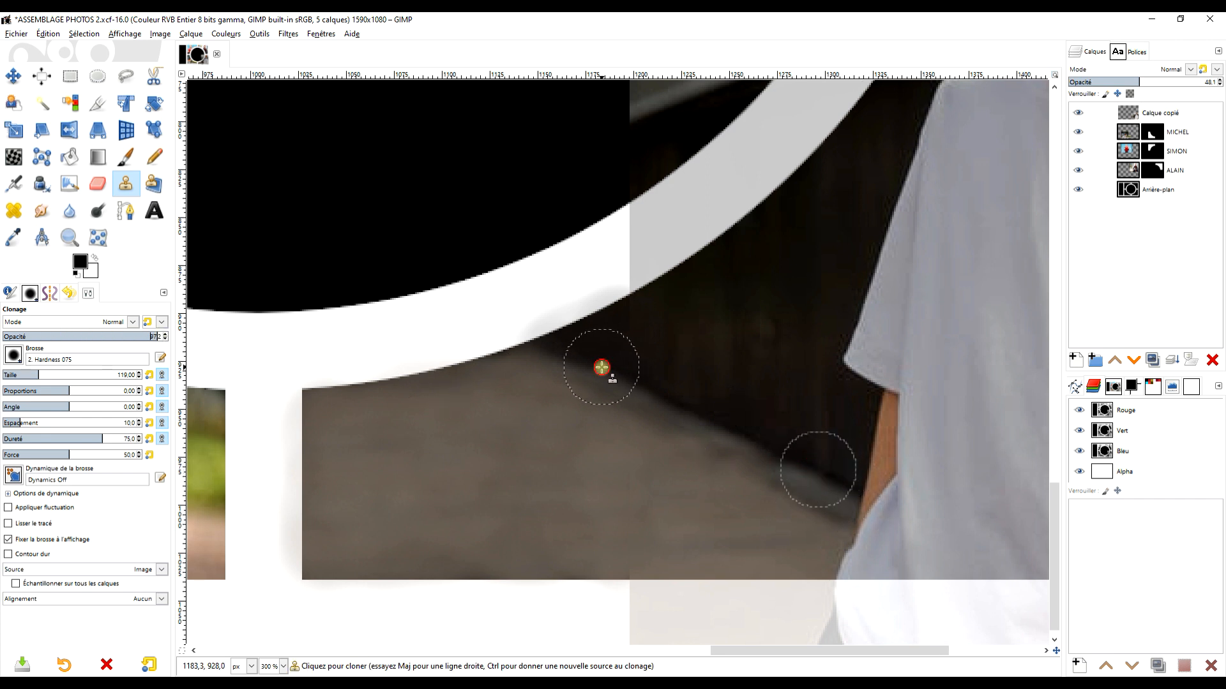
{"action": "key", "text": "ctrl+z"}
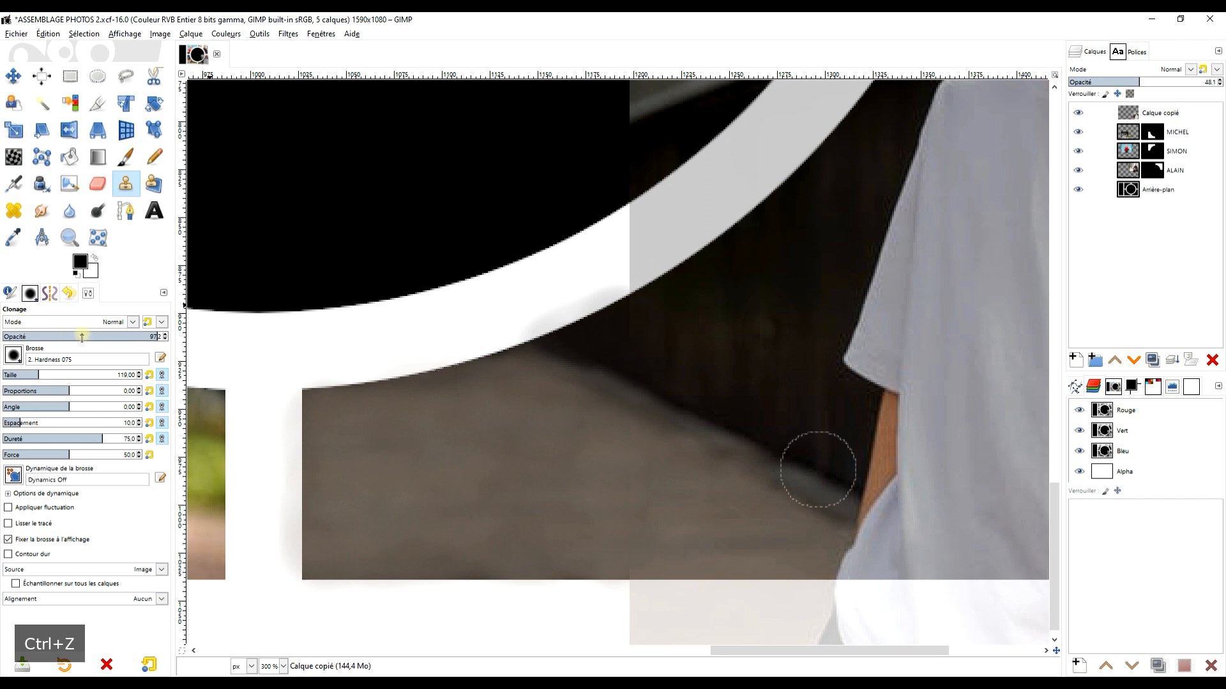
Set the clone opacity to 64.4 and sharpen the wall's base line across the seam, sampling the original edge
{"action": "left_click_drag", "start_coordinate": [158, 337], "coordinate": [115, 337]}
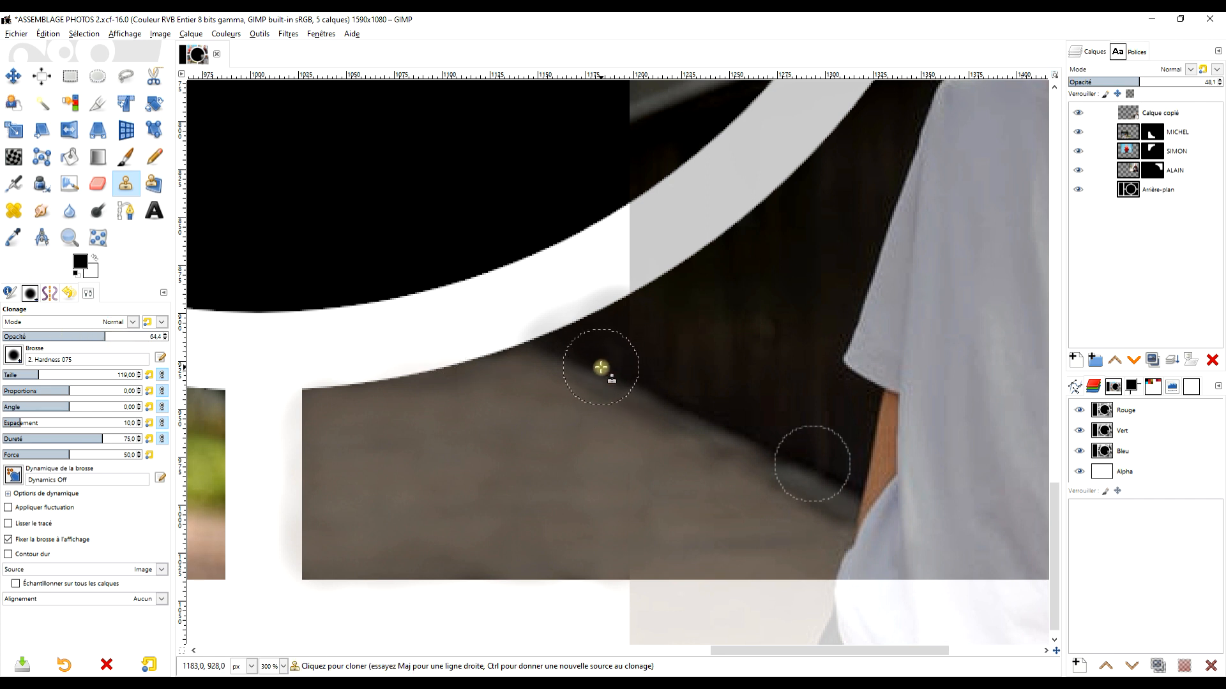
{"action": "key", "text": "ctrl+z"}
{"action": "key", "text": "ctrl+z"}
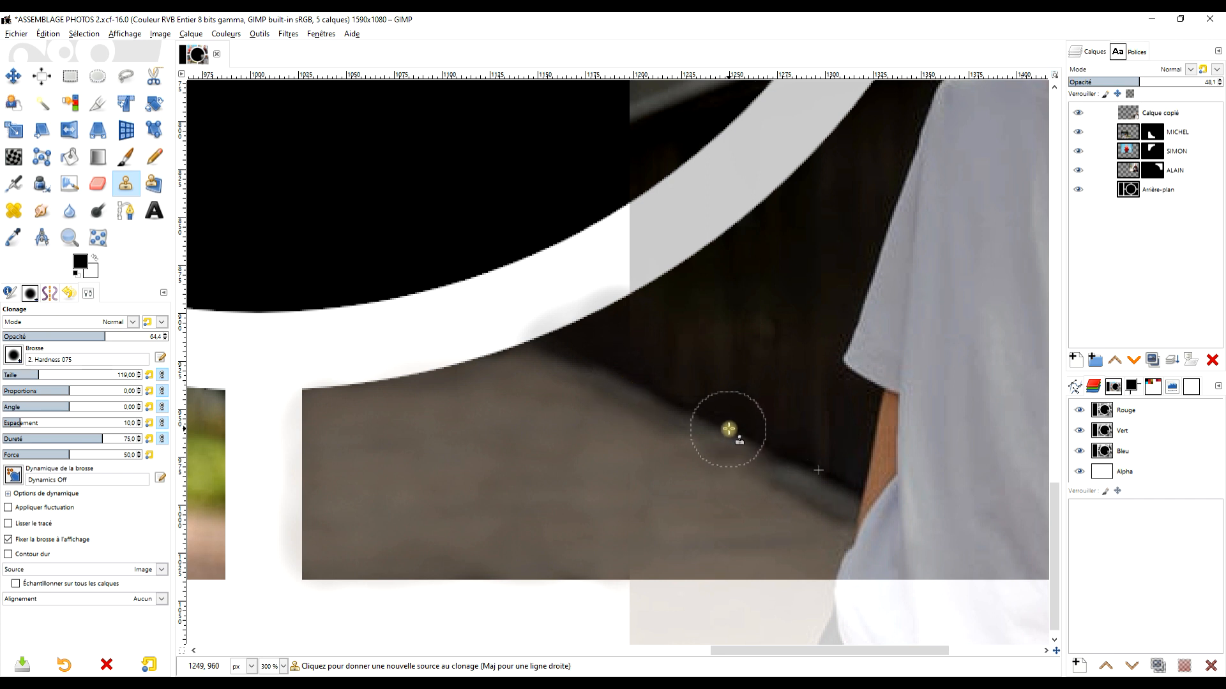
{"action": "left_click", "coordinate": [728, 428], "text": "ctrl"}
{"action": "left_click", "coordinate": [620, 376]}
{"action": "mouse_move", "coordinate": [613, 372]}
{"action": "left_mouse_down"}
{"action": "mouse_move", "coordinate": [588, 365]}
{"action": "mouse_move", "coordinate": [633, 338]}
{"action": "left_mouse_up"}
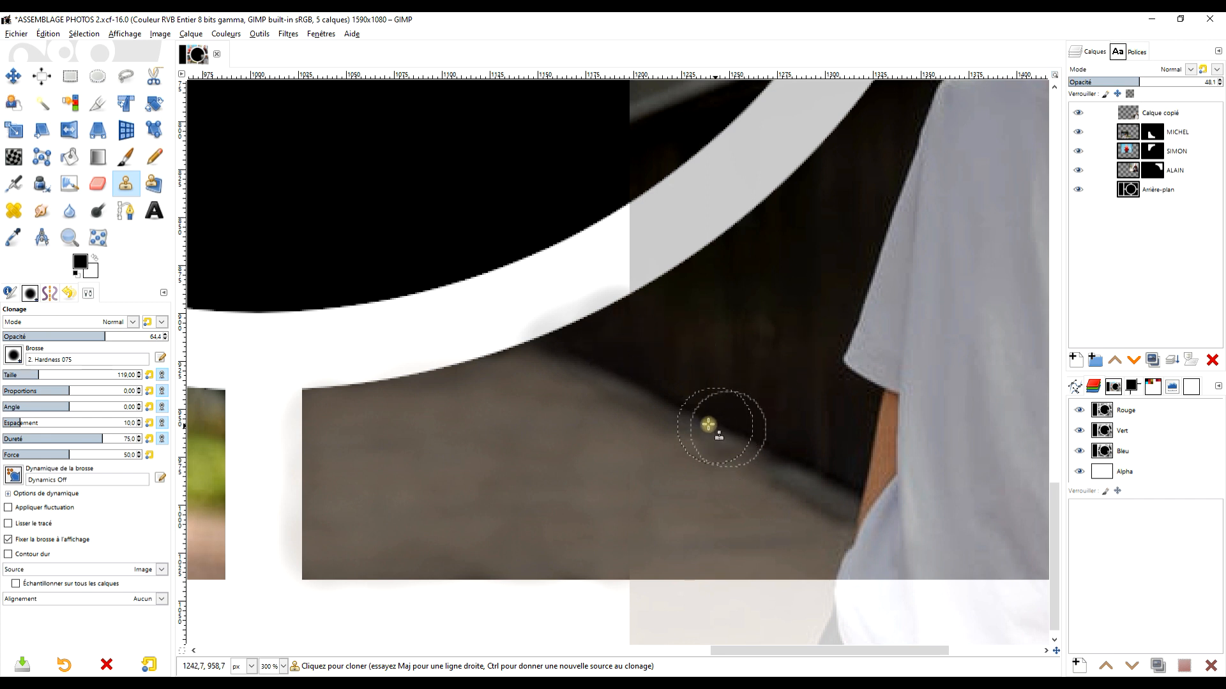
{"action": "mouse_move", "coordinate": [678, 405]}
{"action": "left_mouse_down"}
{"action": "mouse_move", "coordinate": [654, 394]}
{"action": "mouse_move", "coordinate": [718, 421]}
{"action": "left_mouse_up"}
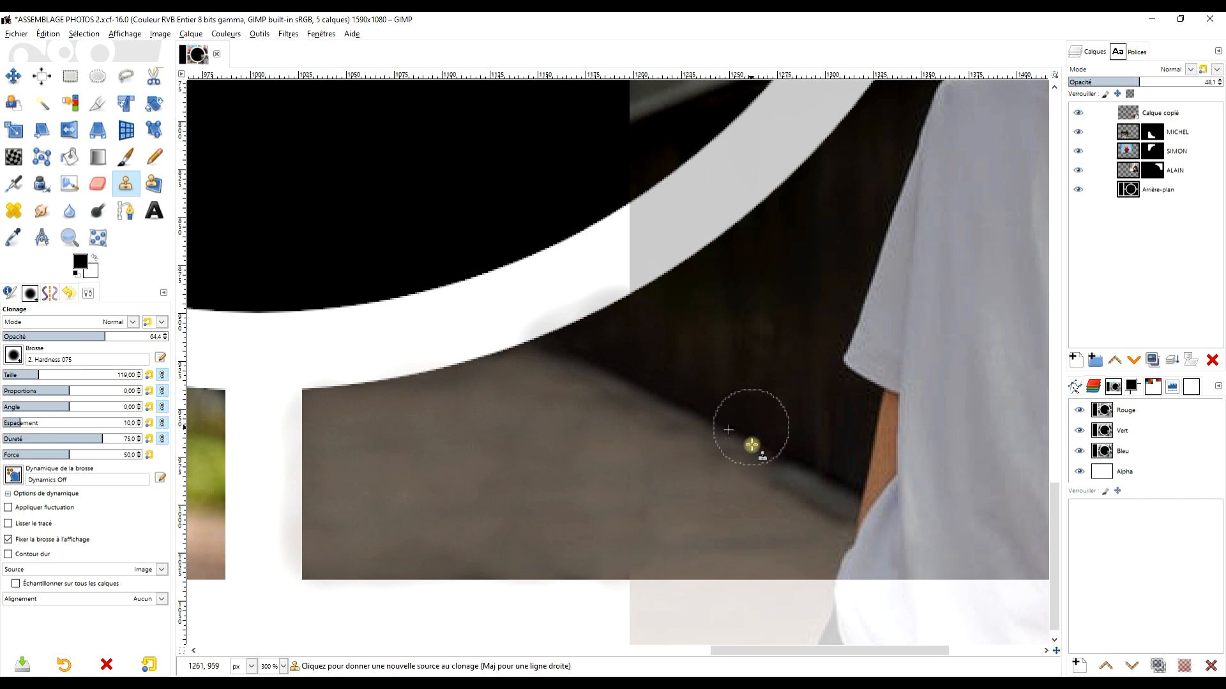
Try to clone pavement over the ground toward the man's arm at the current brush opacity
{"action": "left_click", "coordinate": [715, 500], "text": "ctrl"}
{"action": "left_click_drag", "start_coordinate": [765, 500], "coordinate": [791, 501]}
{"action": "key", "text": "ctrl+z"}
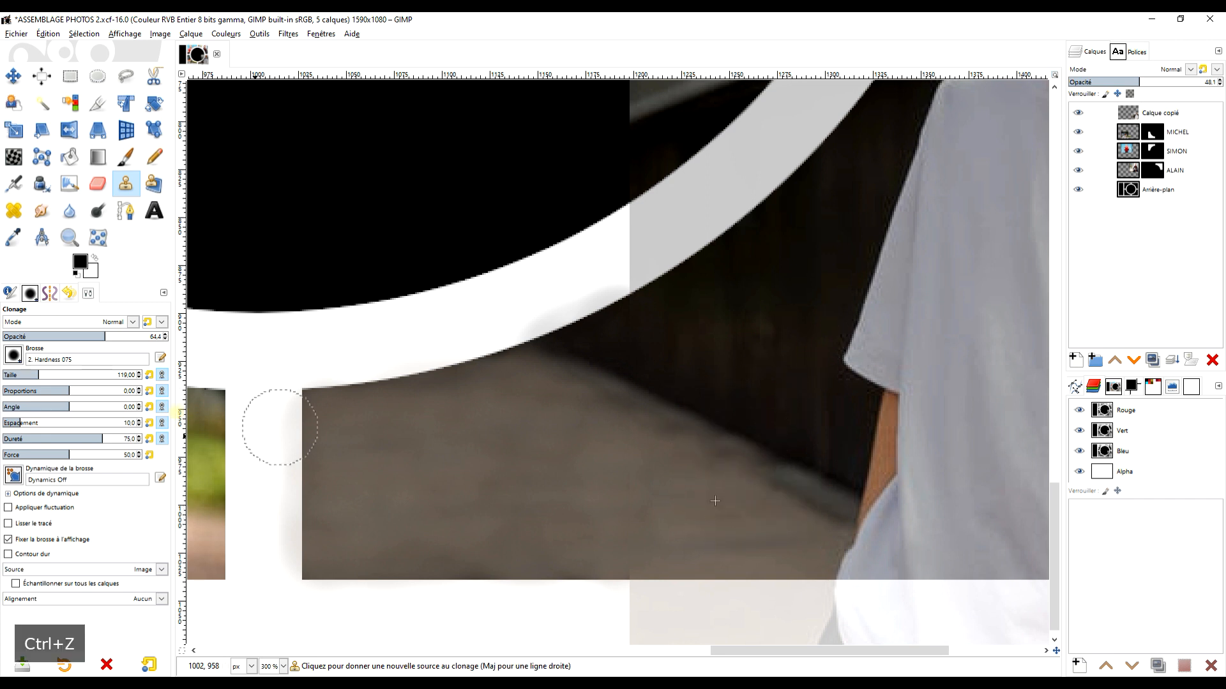
Set the clone opacity to 33.6 and blend clean pavement along the wall's base and toward the man's arm
{"action": "left_click", "coordinate": [56, 337]}
{"action": "left_click", "coordinate": [730, 517], "text": "ctrl"}
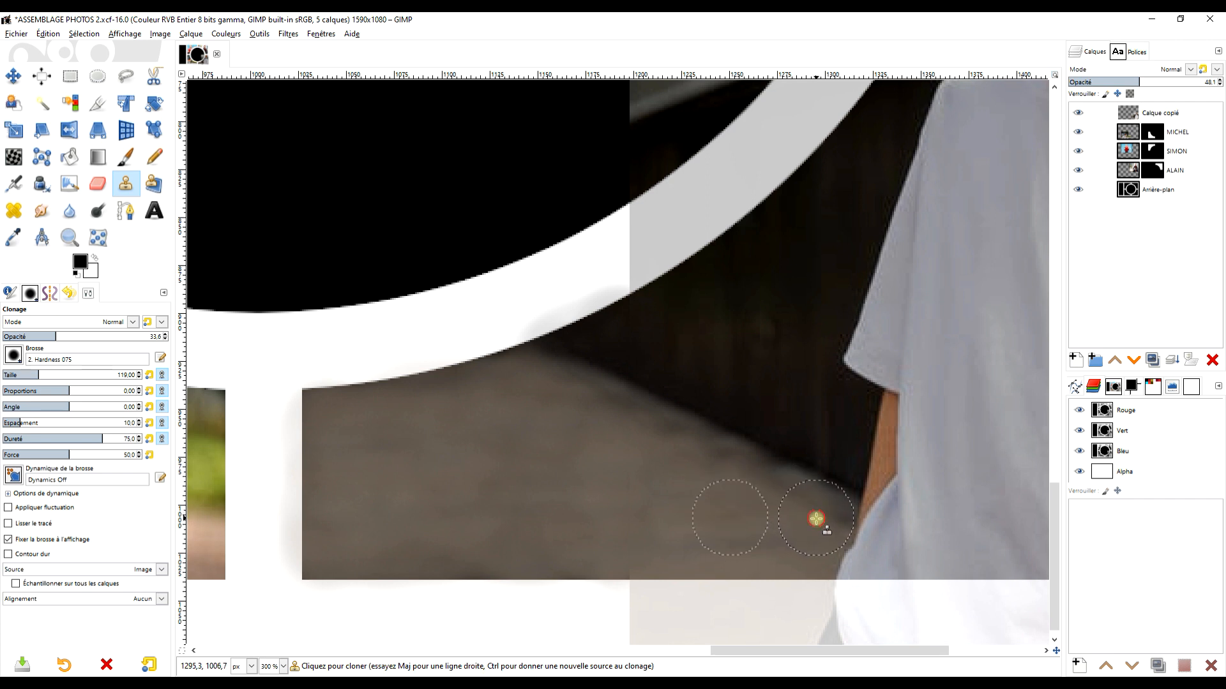
{"action": "left_click", "coordinate": [727, 468]}
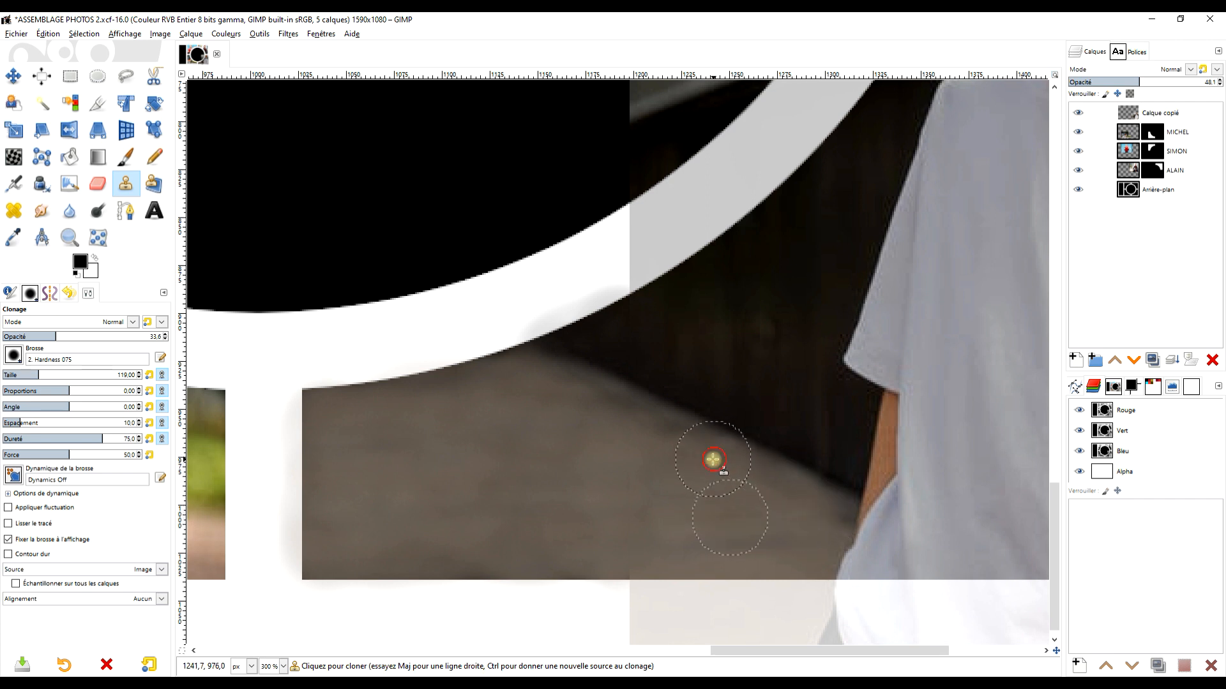
{"action": "left_click", "coordinate": [712, 480], "text": "ctrl"}
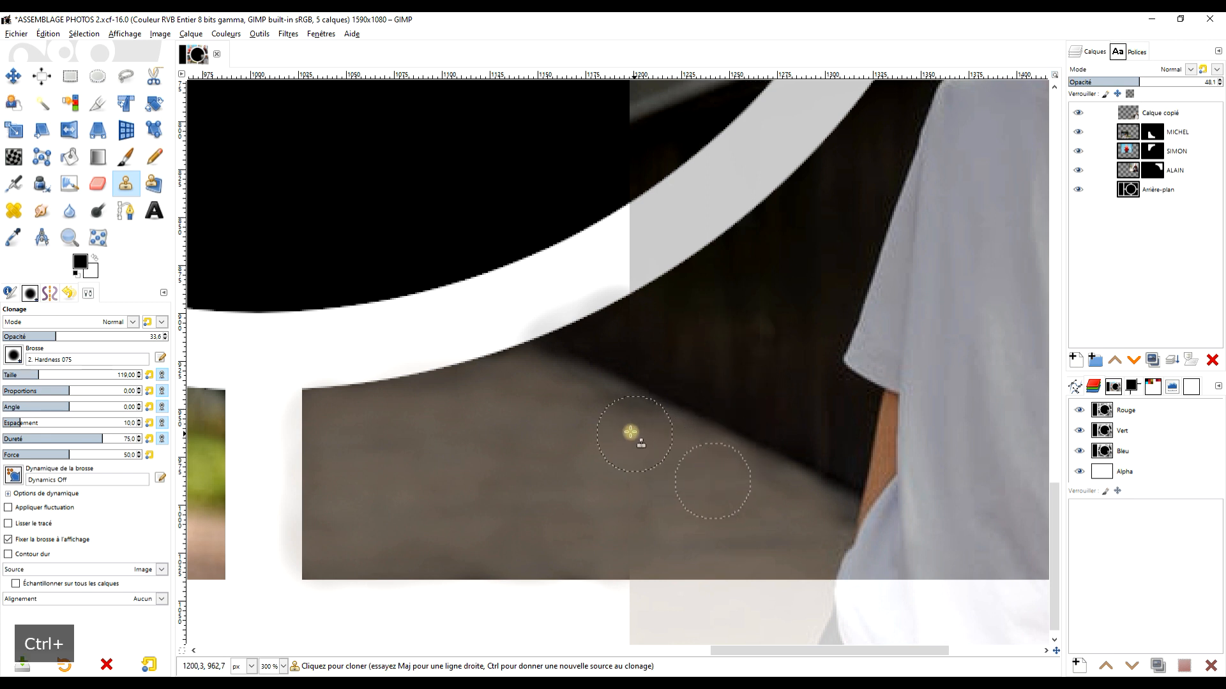
Make a contiguous selection of the panel containing the man in the white T-shirt on the Arrière-plan layer
{"action": "scroll", "coordinate": [687, 470], "scroll_direction": "down", "scroll_amount": 2}
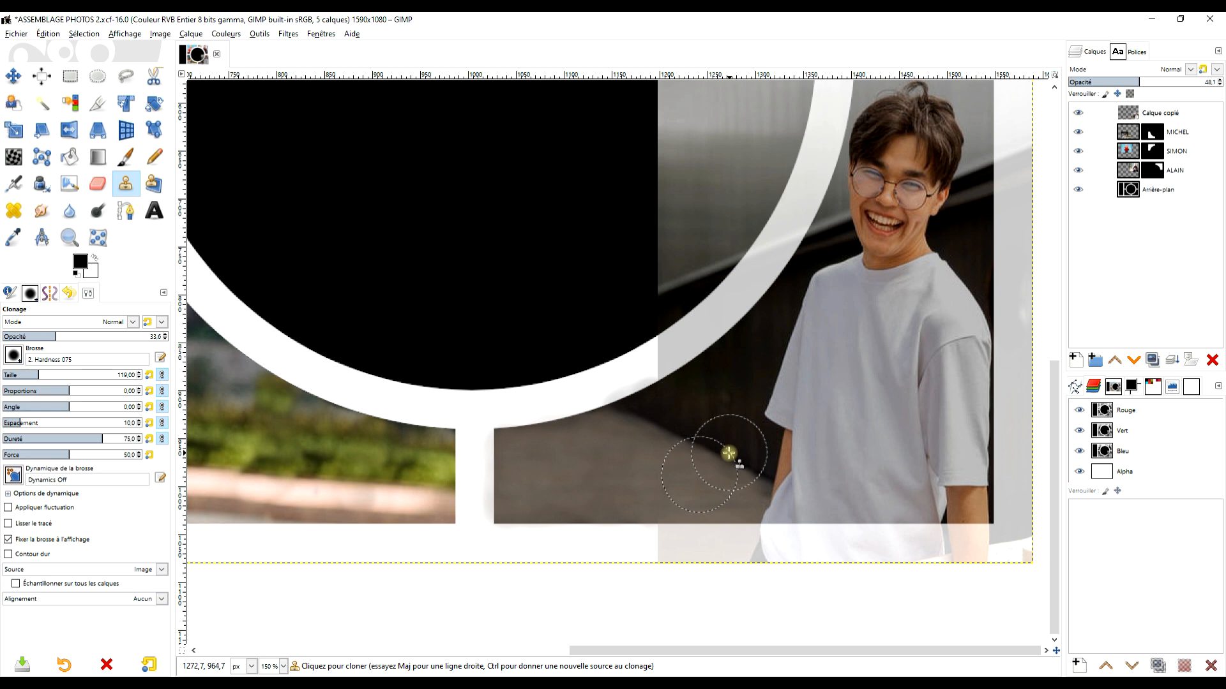
{"action": "left_click", "coordinate": [1157, 113]}
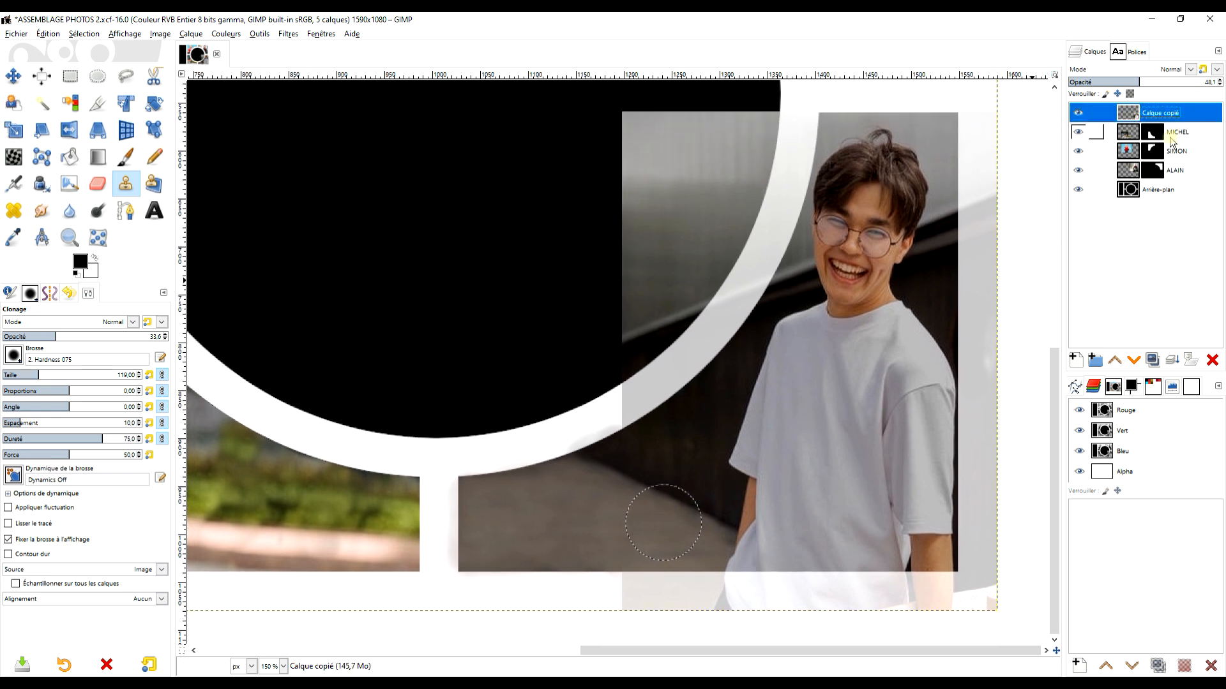
{"action": "left_click", "coordinate": [1171, 192]}
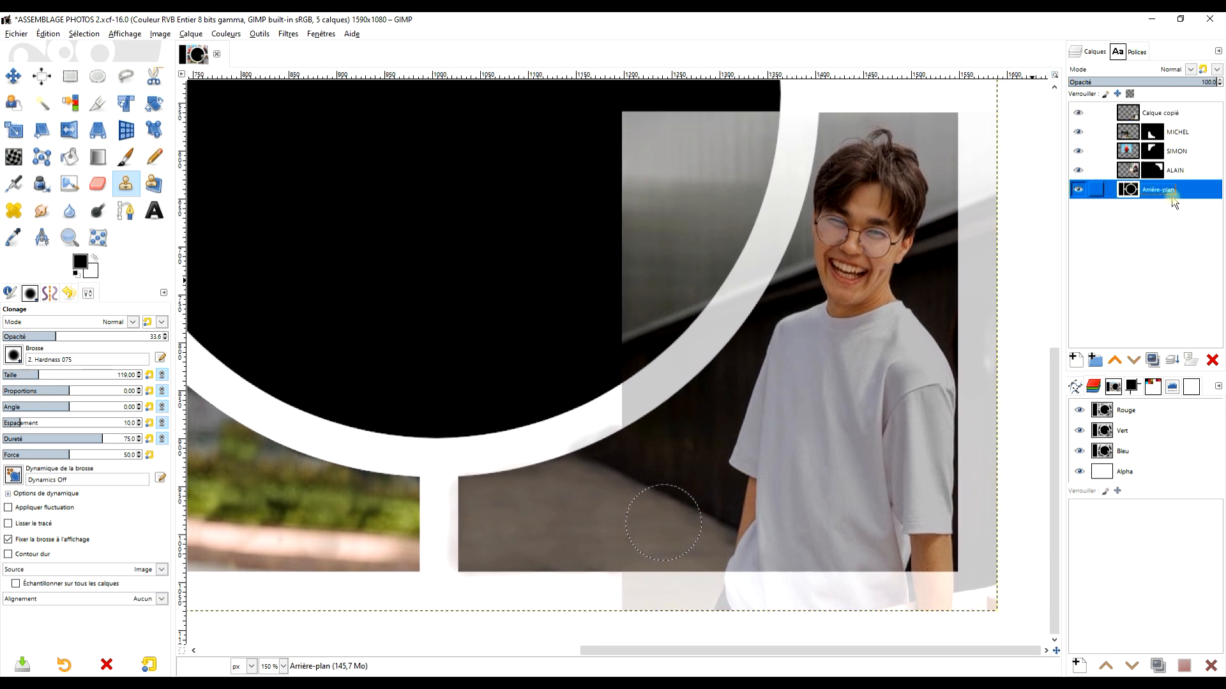
{"action": "left_click", "coordinate": [45, 107]}
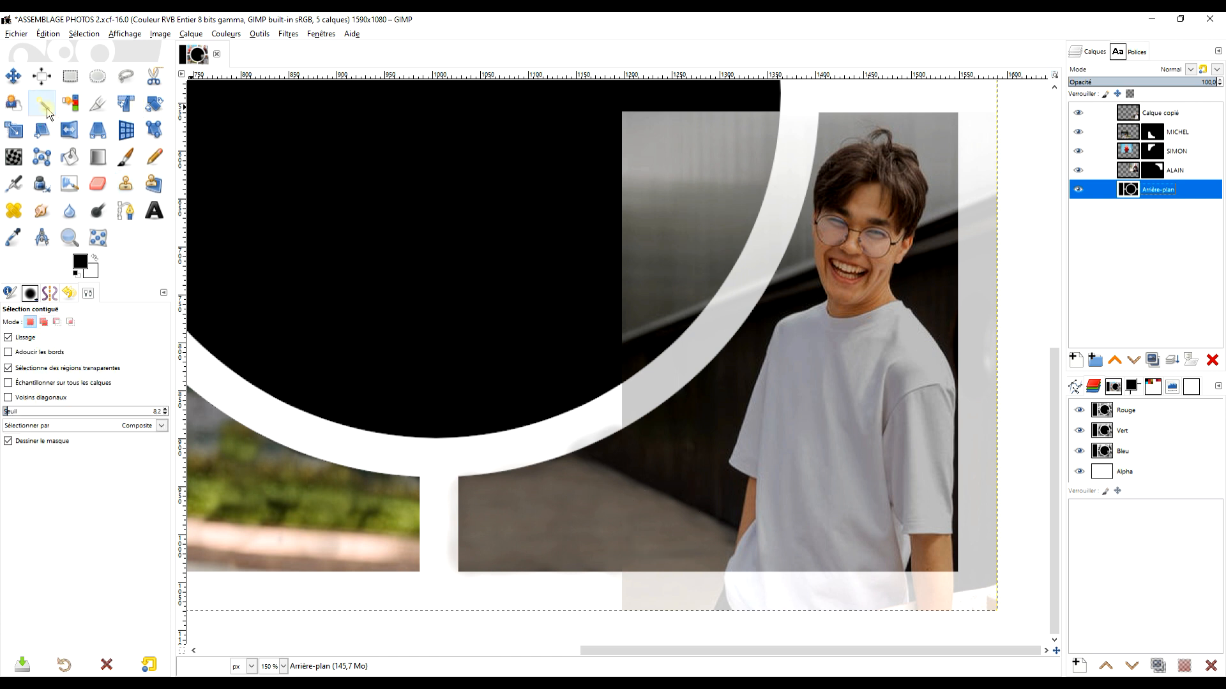
{"action": "left_click", "coordinate": [680, 489]}
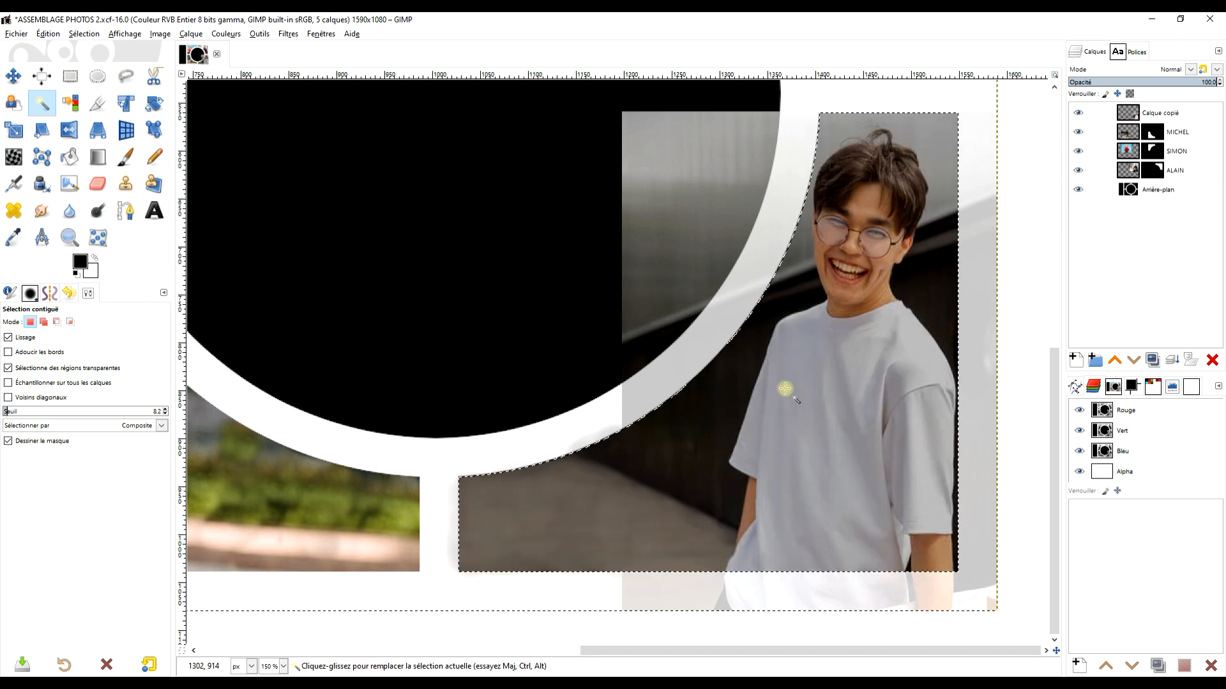
{"action": "left_click", "coordinate": [1157, 192]}
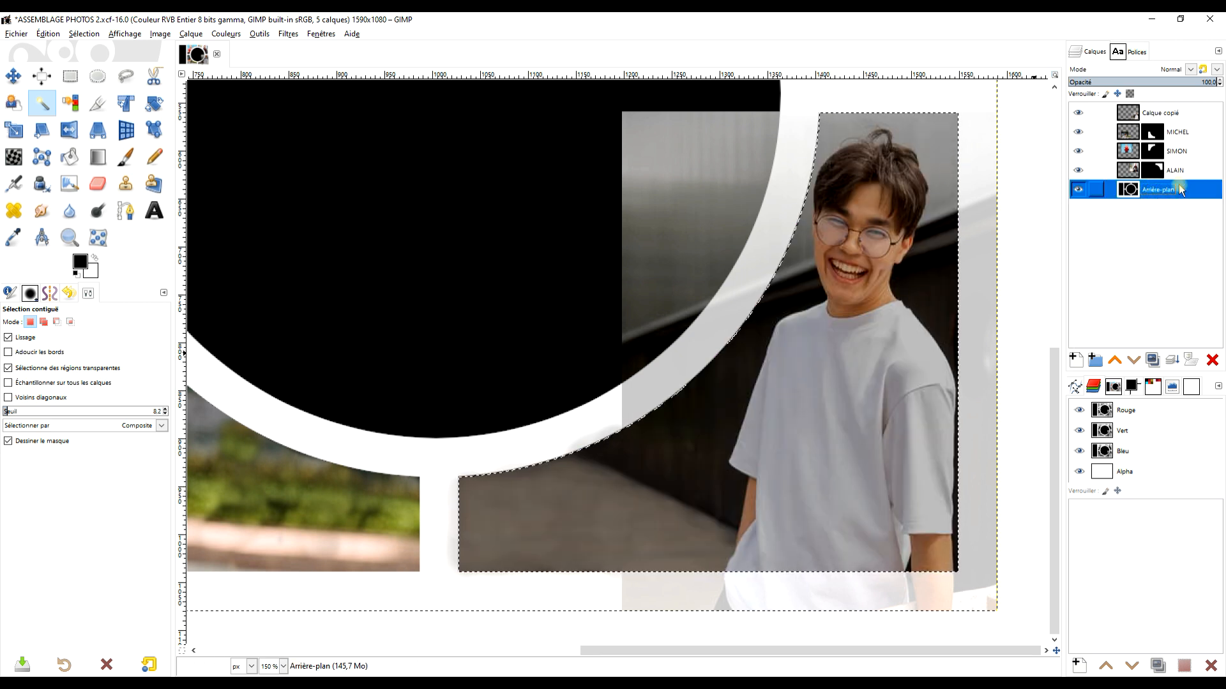
Rename the Calque copié layer with the pictured man's first name
{"action": "left_click", "coordinate": [1160, 114]}
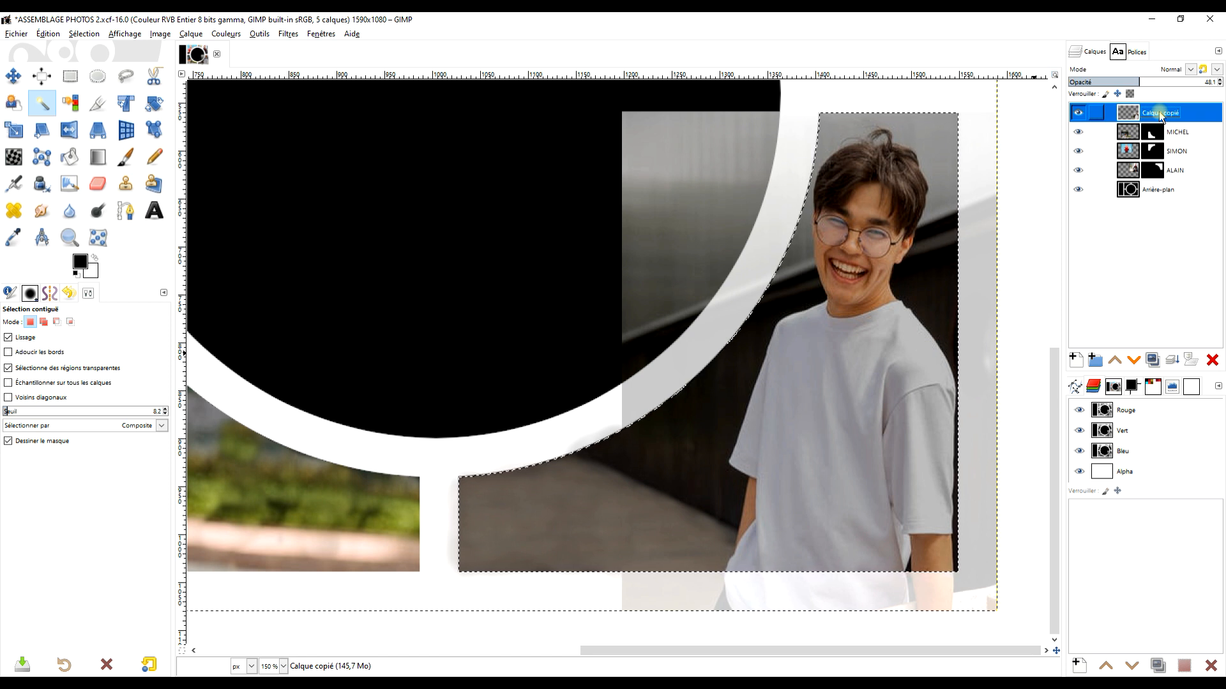
{"action": "double_click", "coordinate": [1158, 111]}
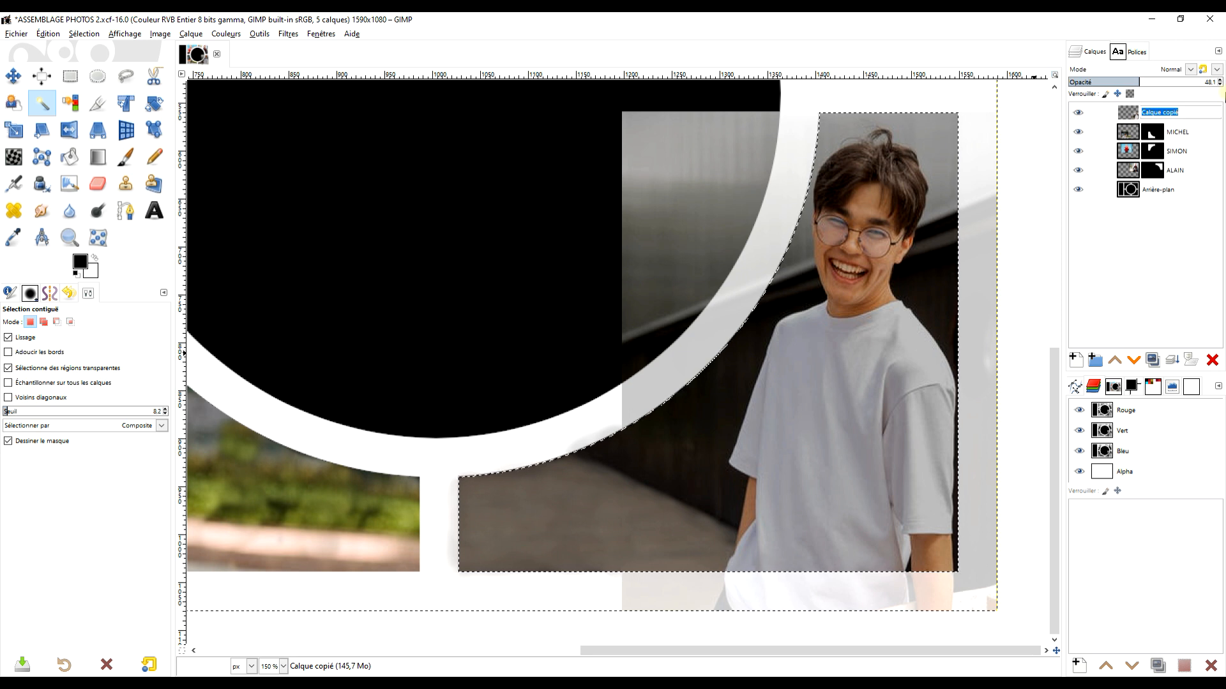
{"action": "type", "text": "V"}
{"action": "type", "text": "VAN"}
{"action": "key", "text": "Return"}
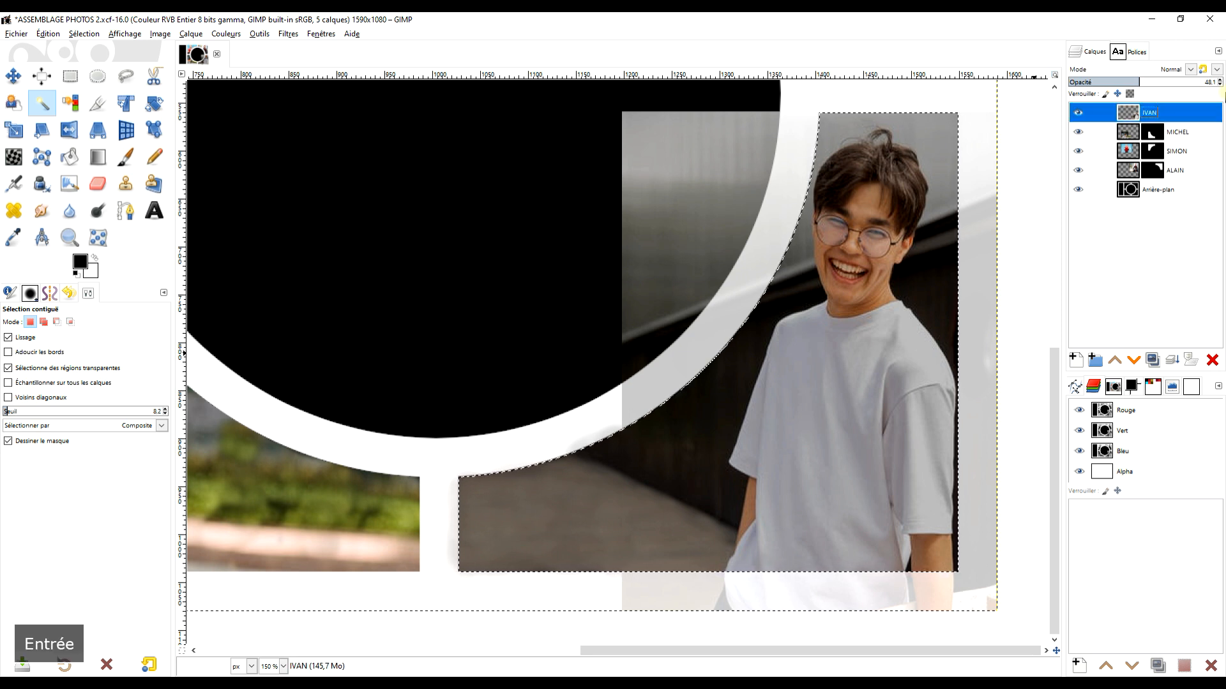
{"action": "right_click", "coordinate": [1125, 119]}
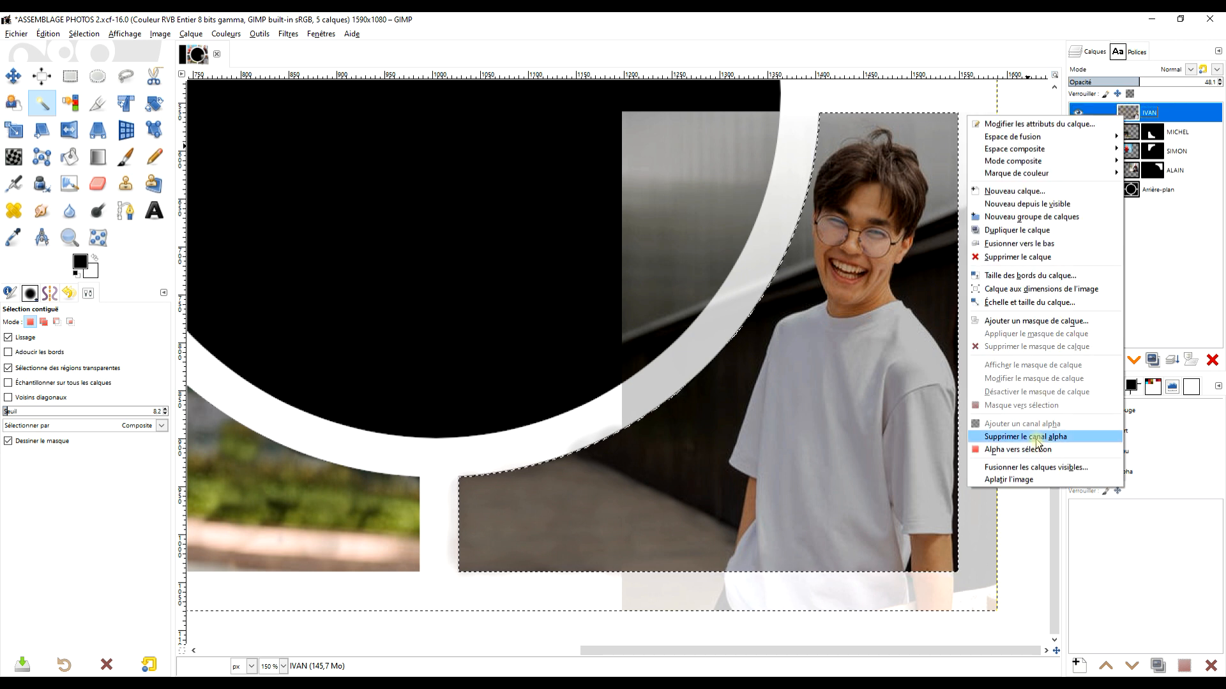
{"action": "left_click", "coordinate": [1053, 322]}
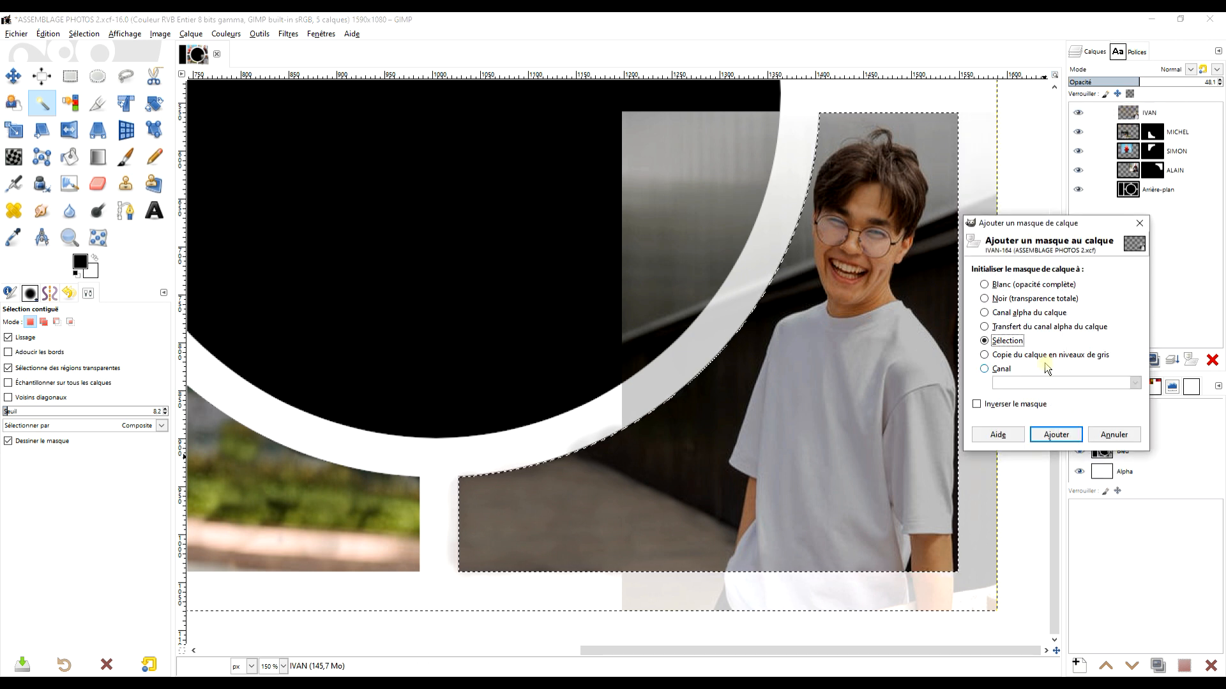
{"action": "left_click", "coordinate": [1110, 434]}
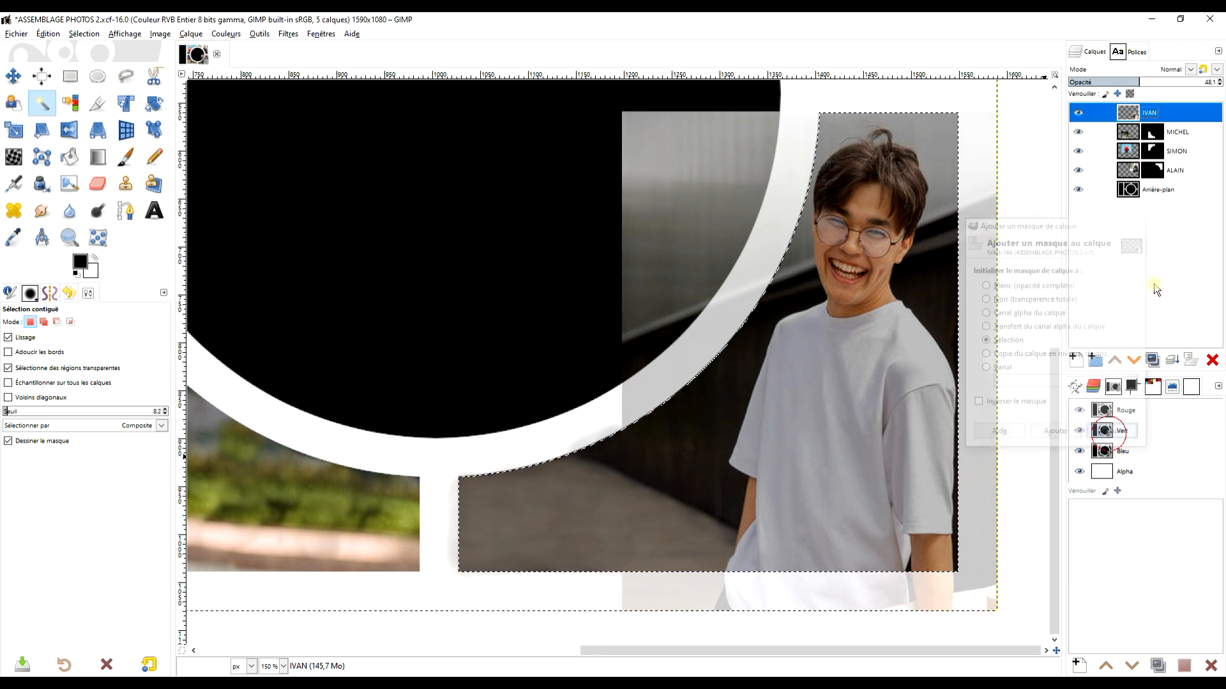
Add a layer mask initialised from the selection to the renamed photo layer and raise the layer's opacity to 100
{"action": "left_click", "coordinate": [276, 35]}
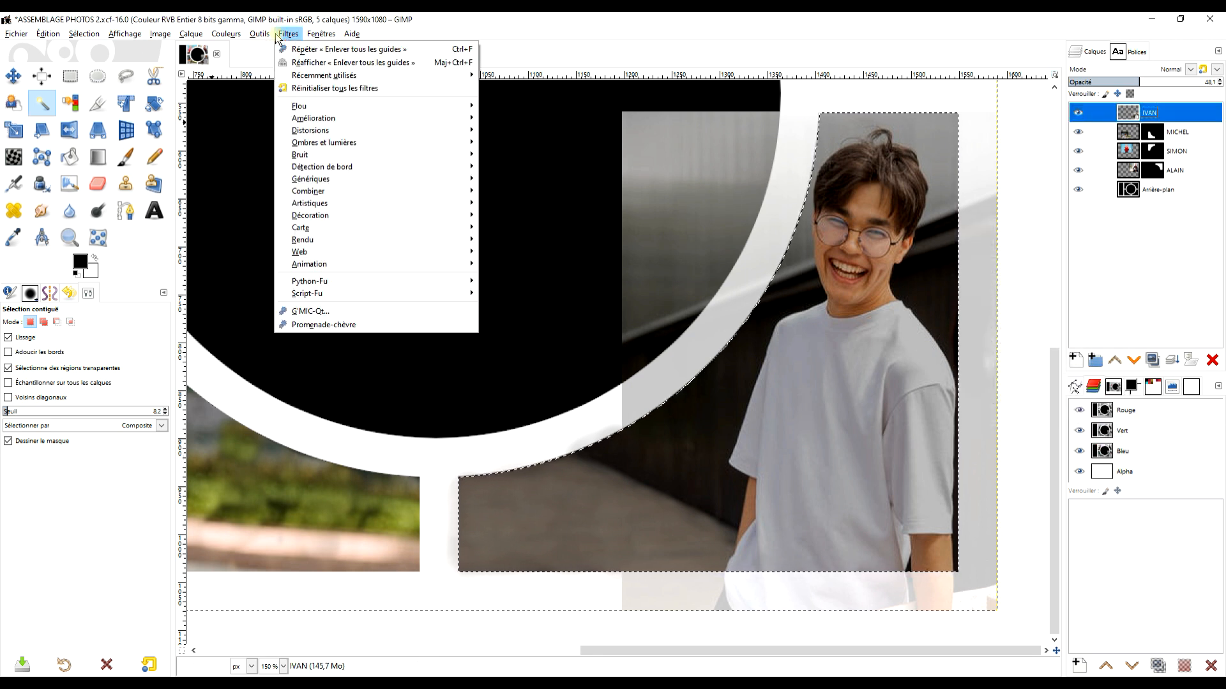
{"action": "mouse_move", "coordinate": [202, 40]}
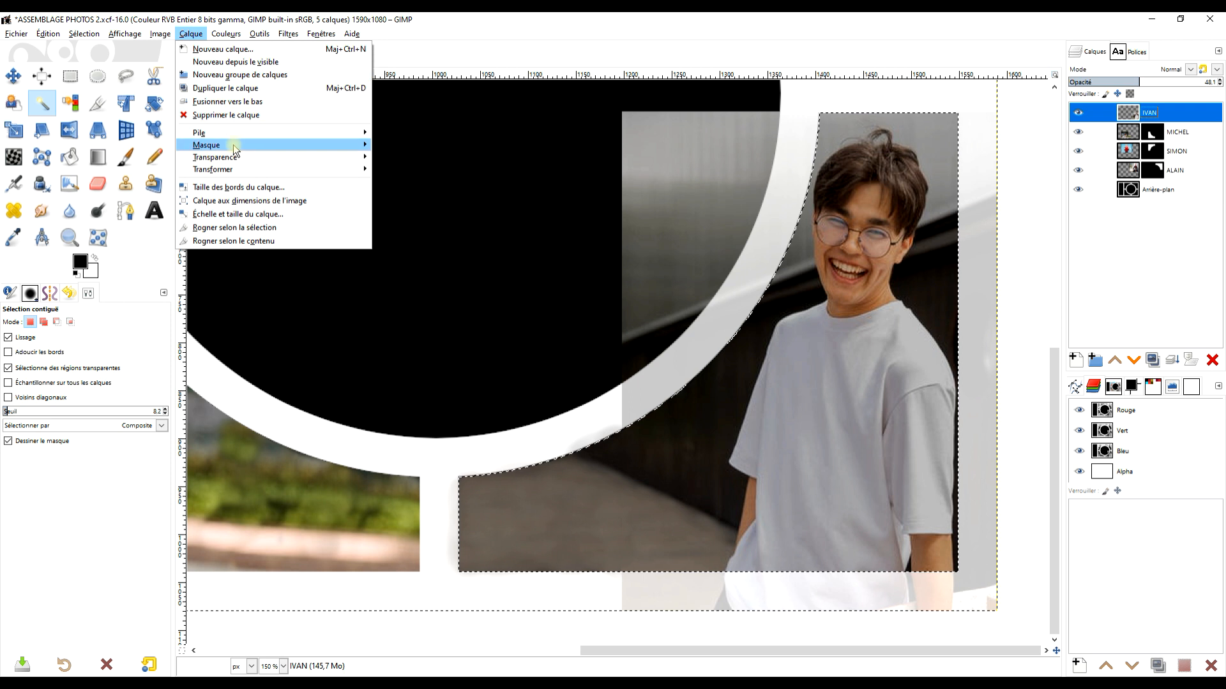
{"action": "mouse_move", "coordinate": [235, 151]}
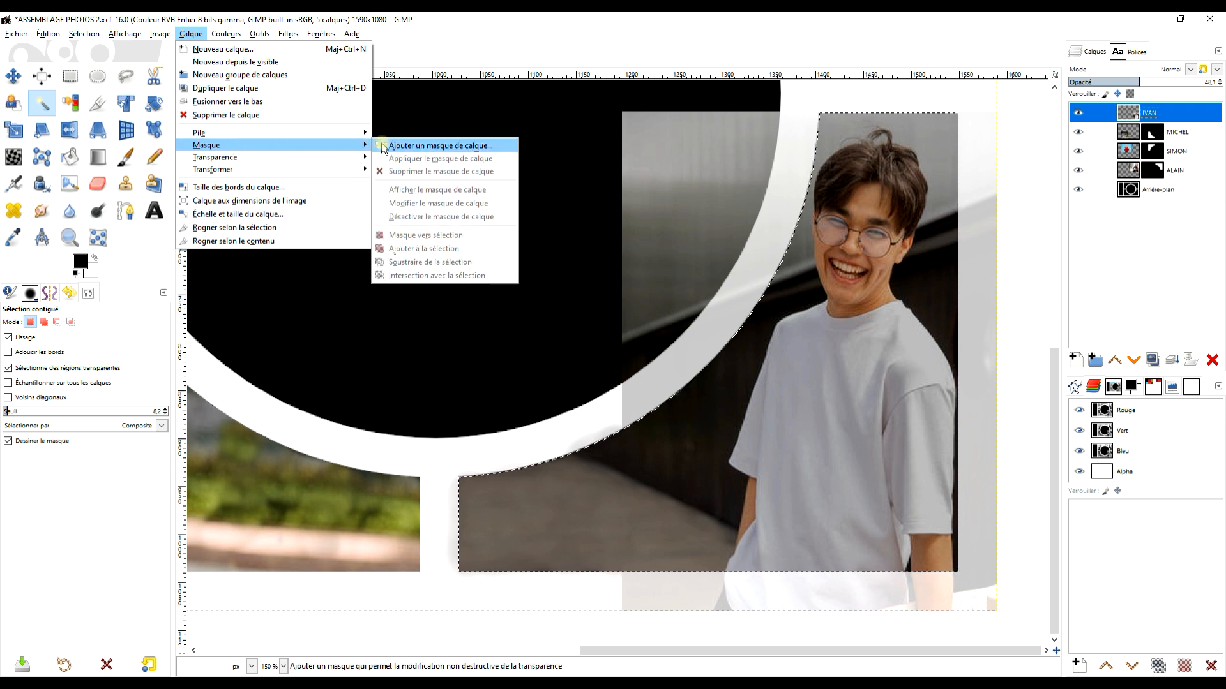
{"action": "left_click", "coordinate": [415, 146]}
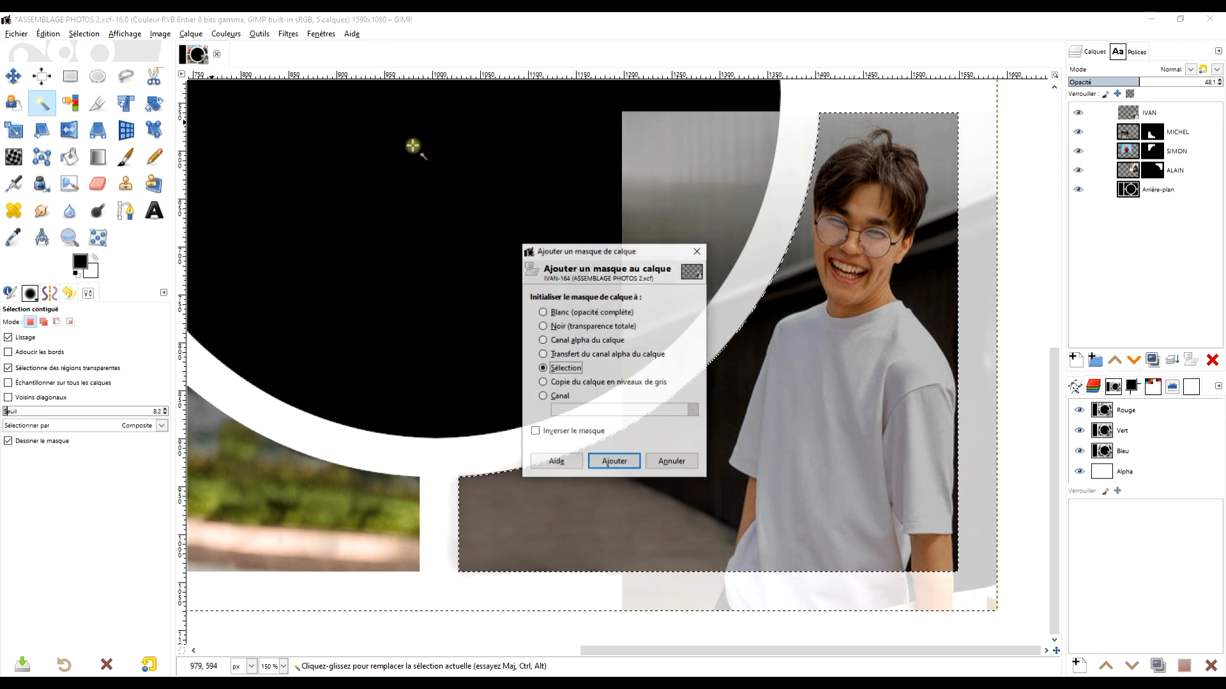
{"action": "left_click", "coordinate": [613, 462]}
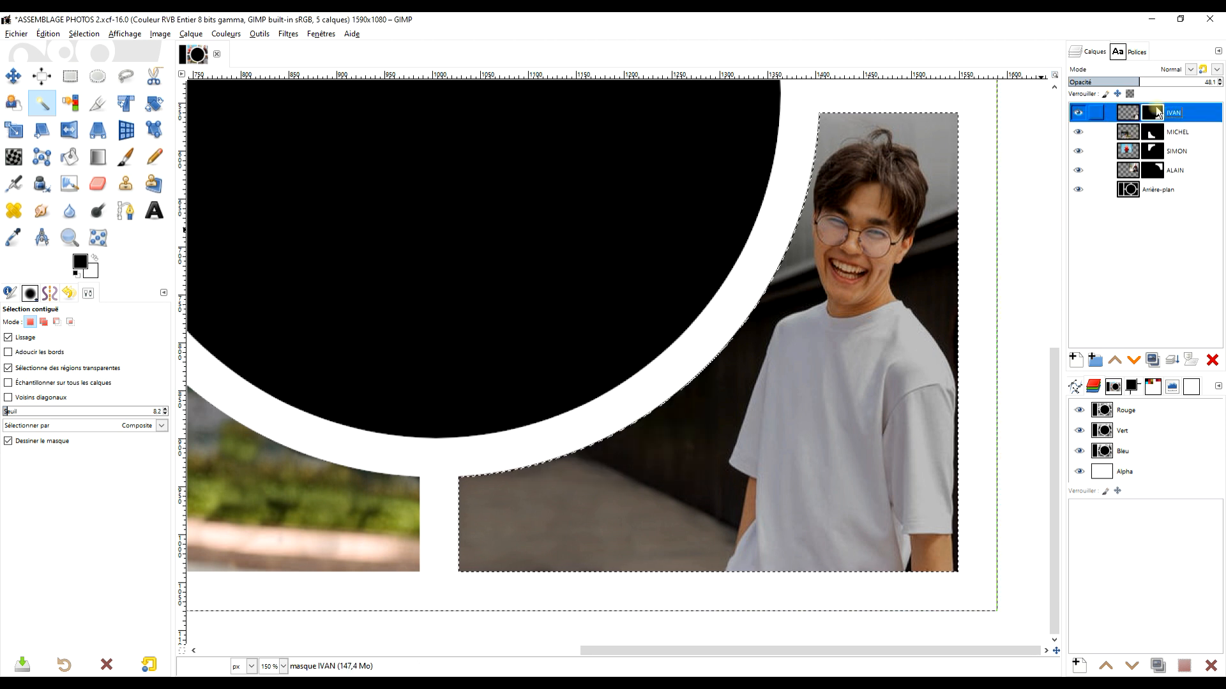
{"action": "left_click_drag", "start_coordinate": [1153, 84], "coordinate": [1220, 82]}
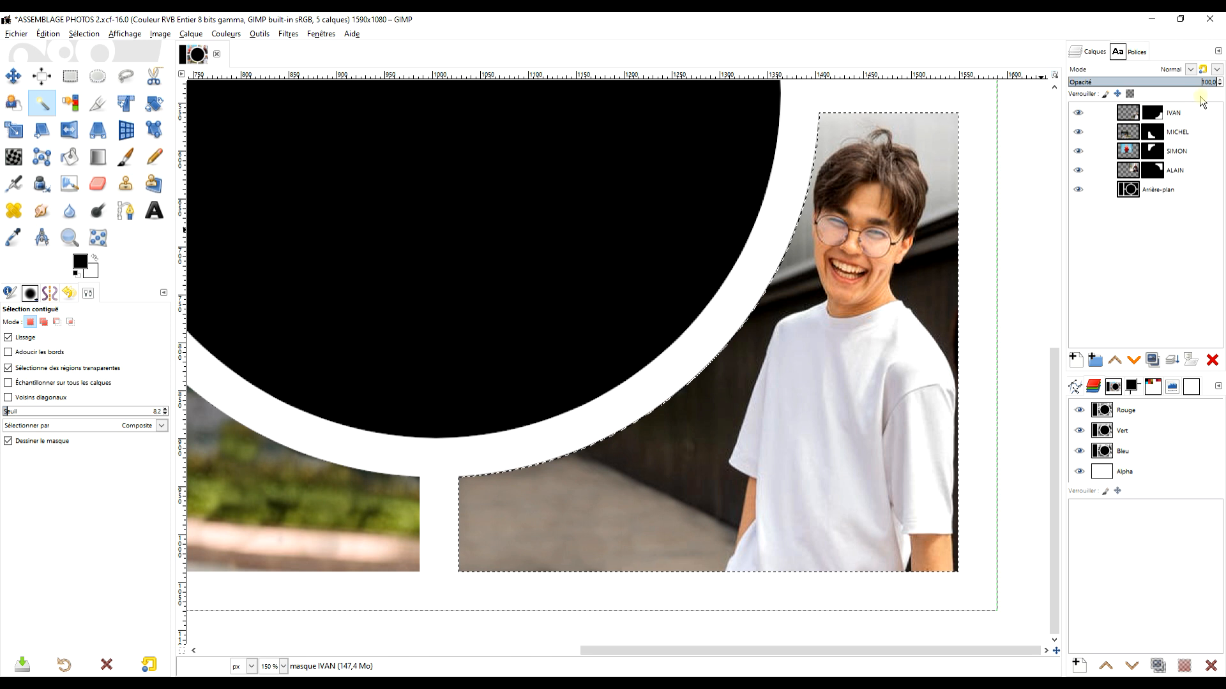
{"action": "left_click", "coordinate": [1127, 132]}
{"action": "left_click", "coordinate": [1127, 155]}
{"action": "left_click", "coordinate": [1127, 170], "text": "alt"}
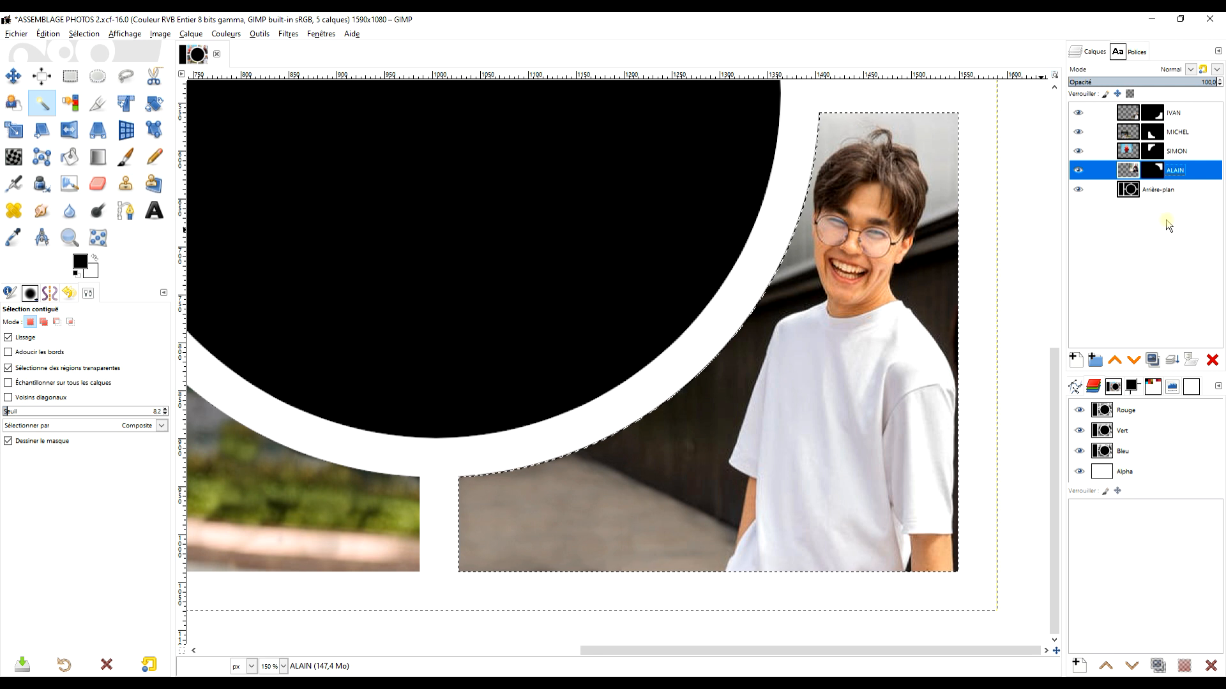
{"action": "scroll", "coordinate": [643, 364], "scroll_direction": "down", "scroll_amount": 2}
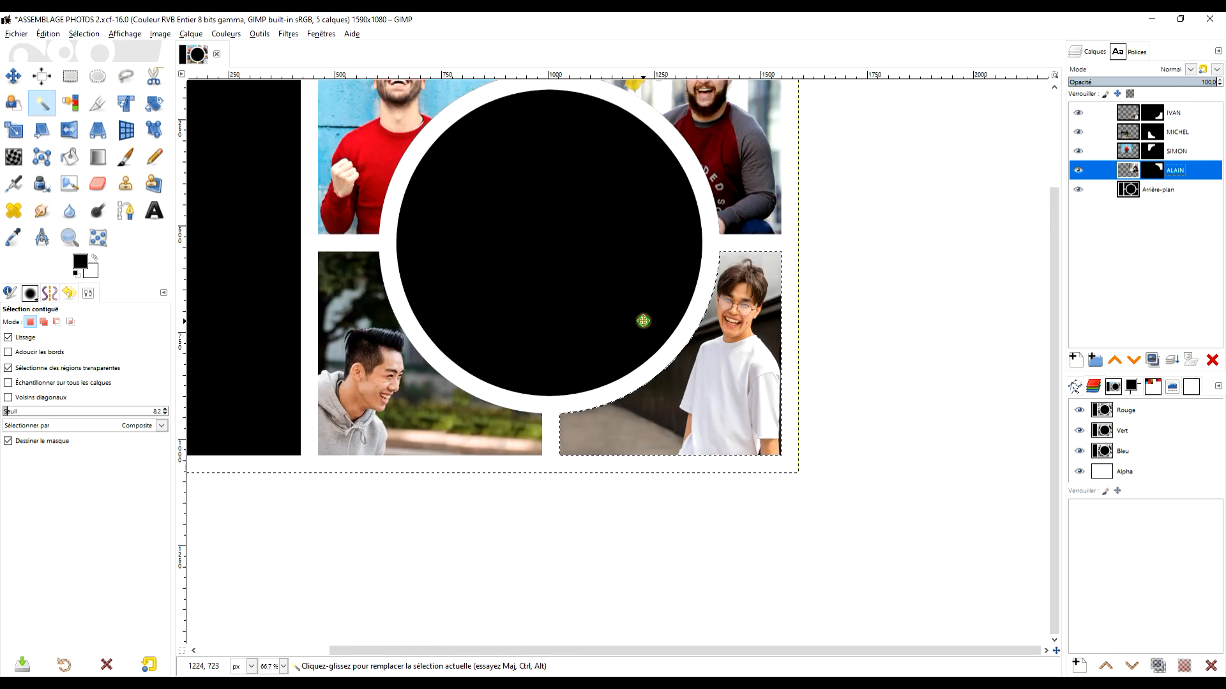
{"action": "scroll", "coordinate": [681, 413], "scroll_direction": "up", "scroll_amount": 1}
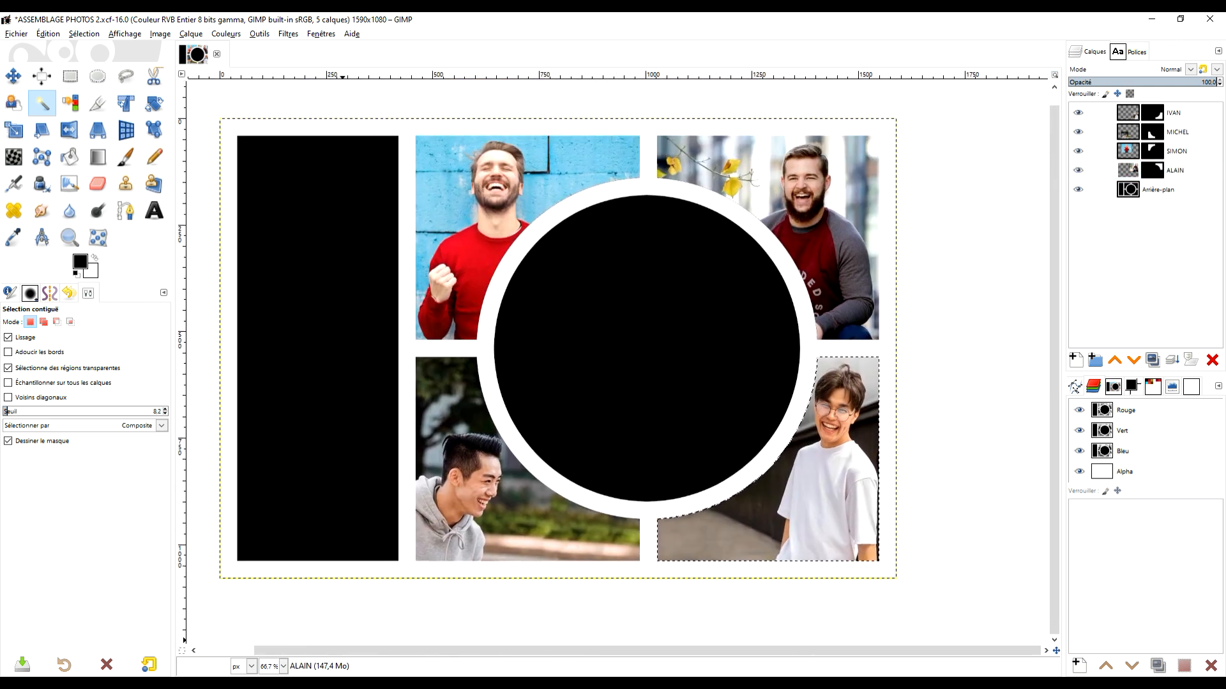
Switch to the browser and copy the Pexels portrait of the woman in the black leather jacket
{"action": "key", "text": "alt+Tab"}
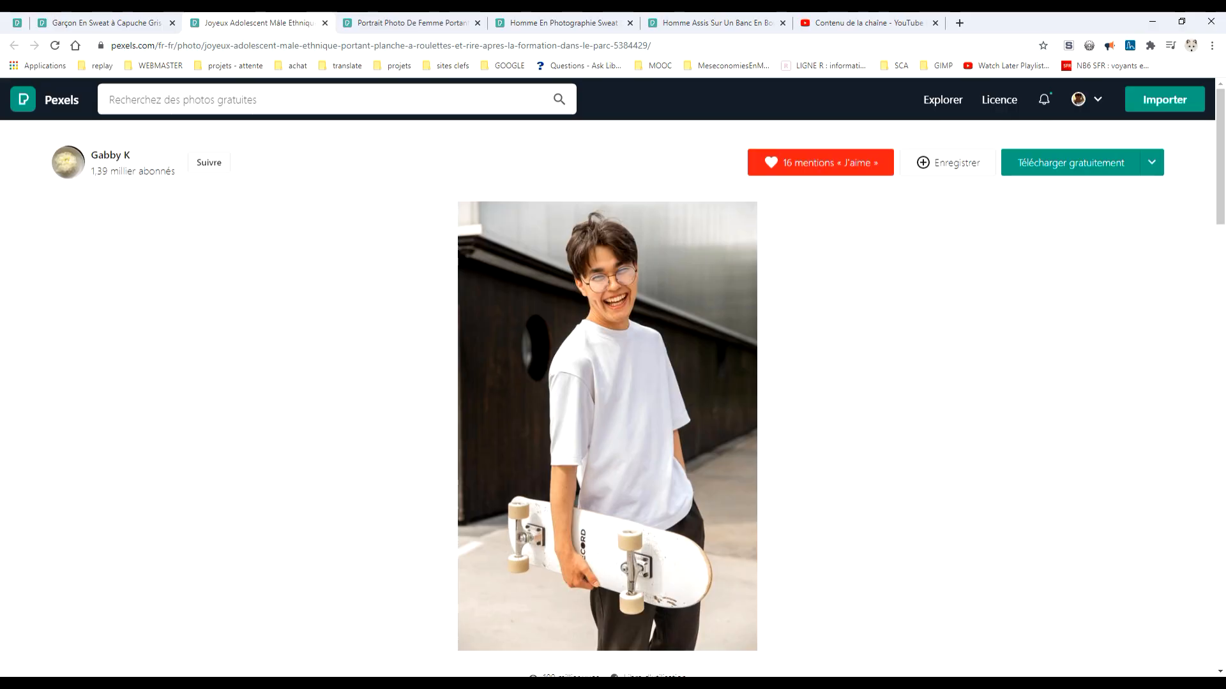
{"action": "left_click", "coordinate": [395, 22]}
{"action": "right_click", "coordinate": [620, 344]}
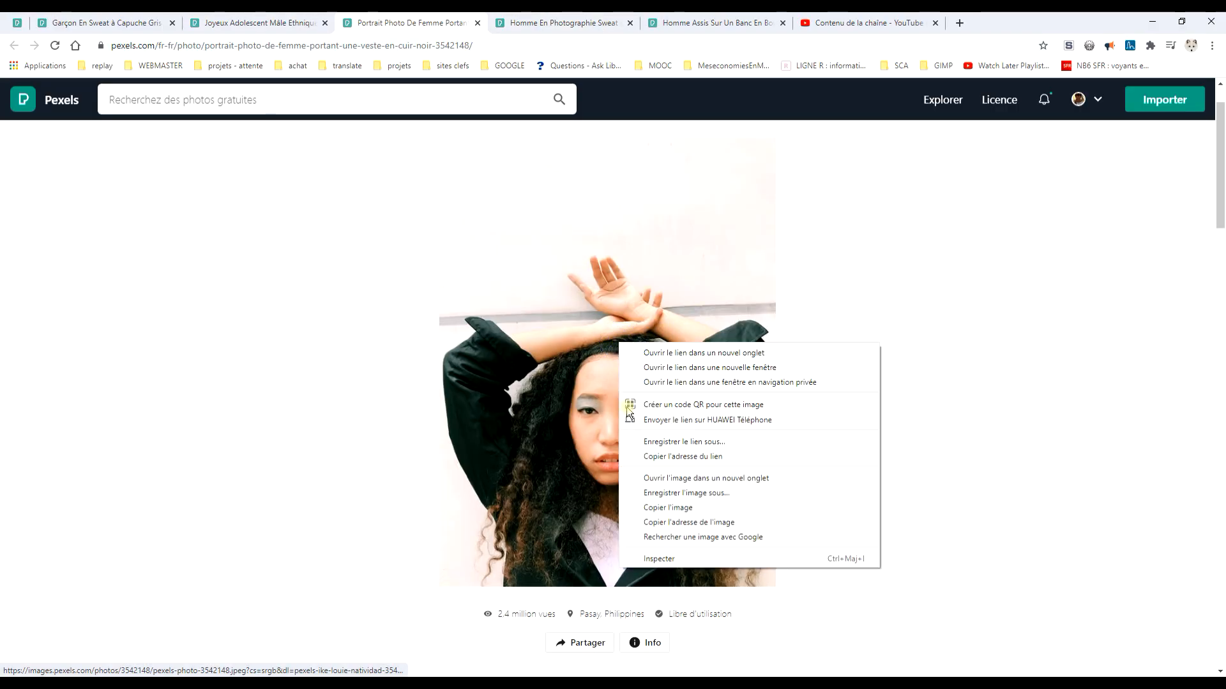
{"action": "left_click", "coordinate": [658, 509]}
{"action": "scroll", "coordinate": [776, 255], "scroll_direction": "up", "scroll_amount": 1}
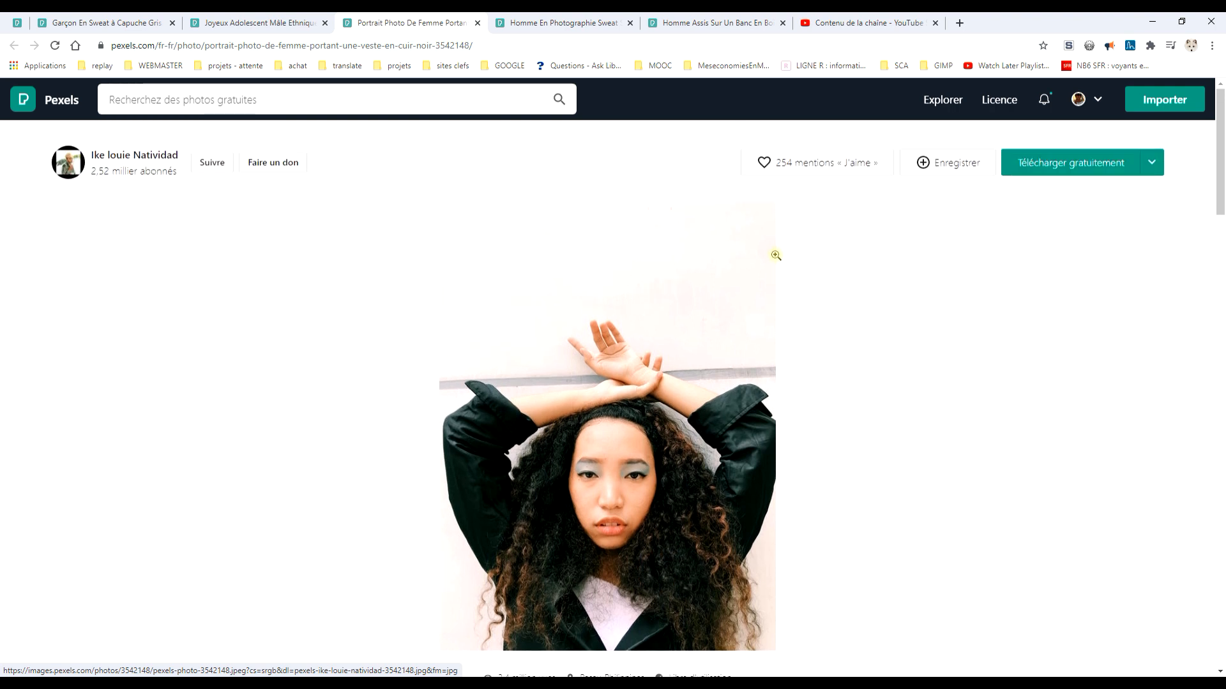
Like the leather-jacket portrait on Pexels, switch to GIMP and paste the copied photo as a new layer
{"action": "left_click", "coordinate": [781, 161]}
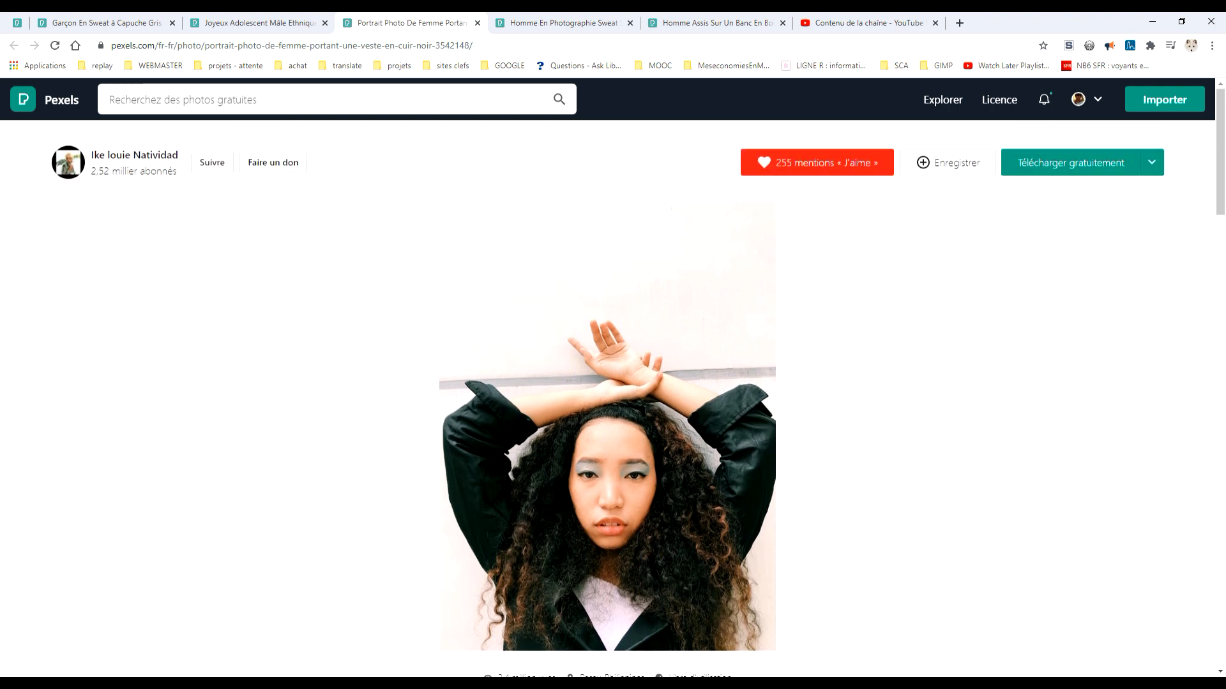
{"action": "key", "text": "alt+Tab"}
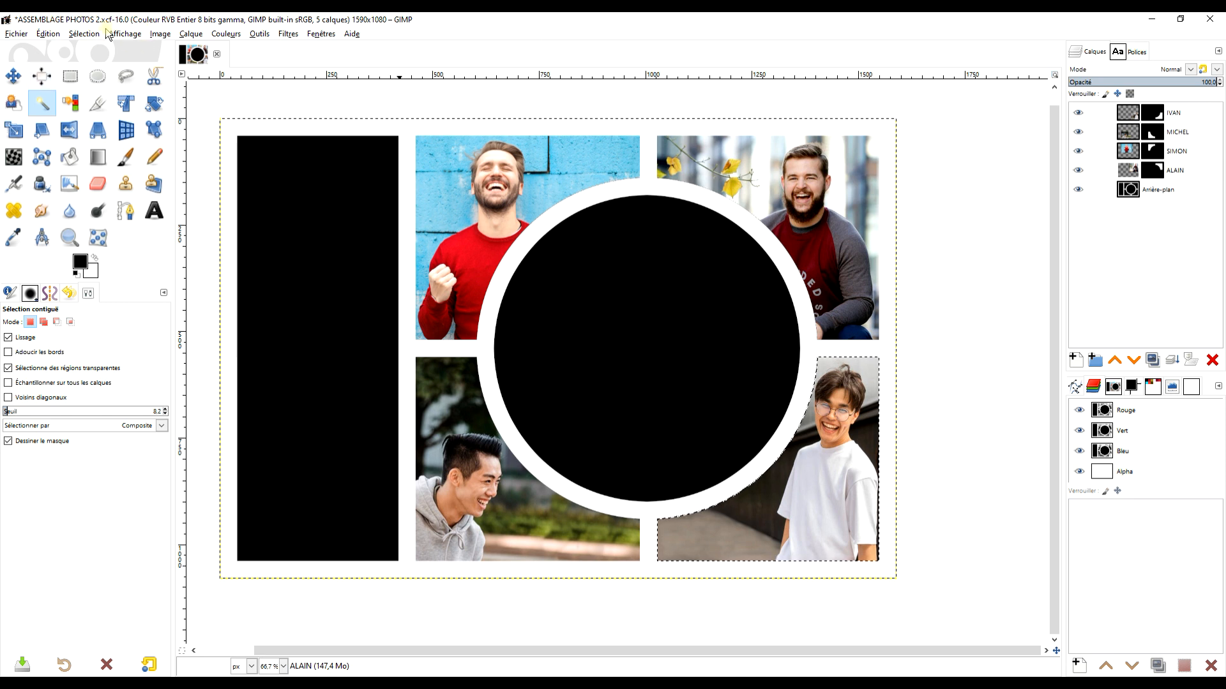
{"action": "left_click", "coordinate": [38, 35]}
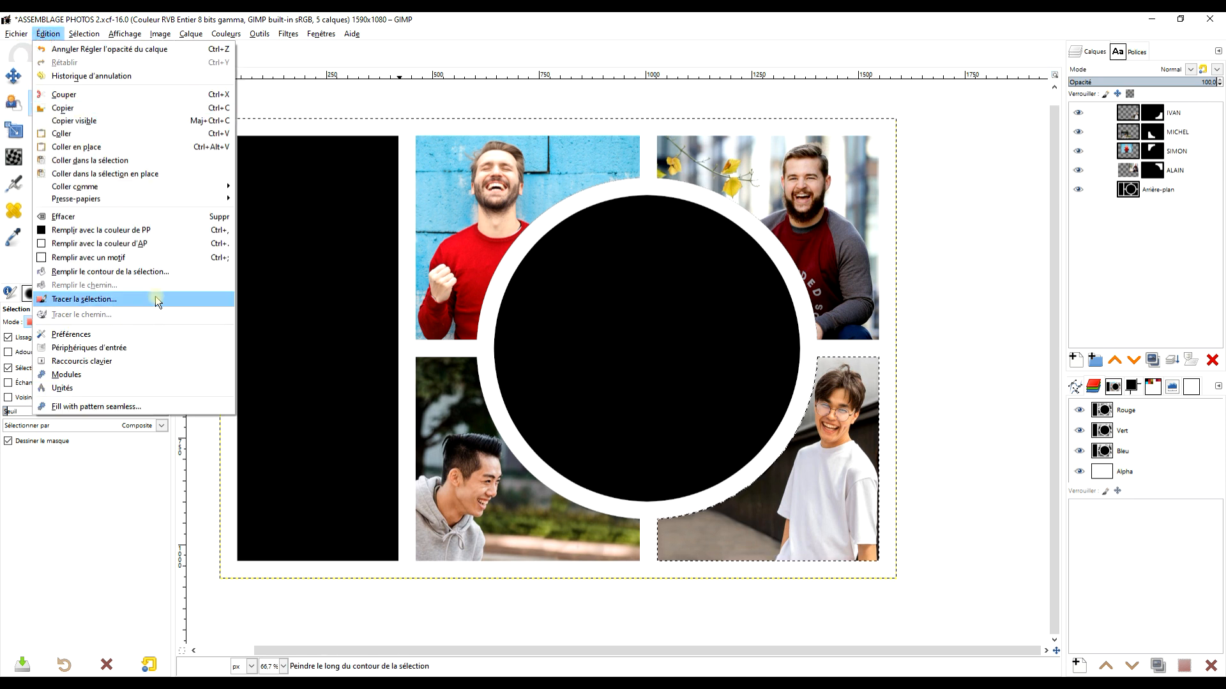
{"action": "mouse_move", "coordinate": [189, 186]}
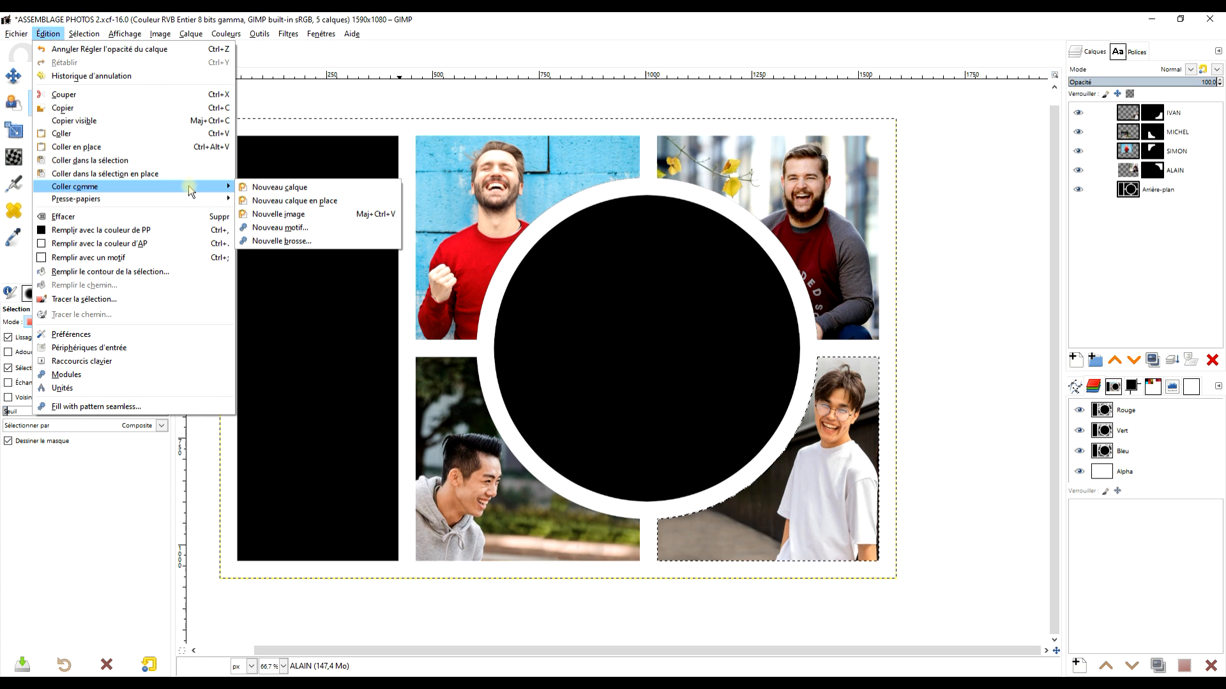
{"action": "left_click", "coordinate": [297, 186]}
Clear the current selection and raise the pasted Calque copié layer to the top of the layer stack
{"action": "key", "text": "m"}
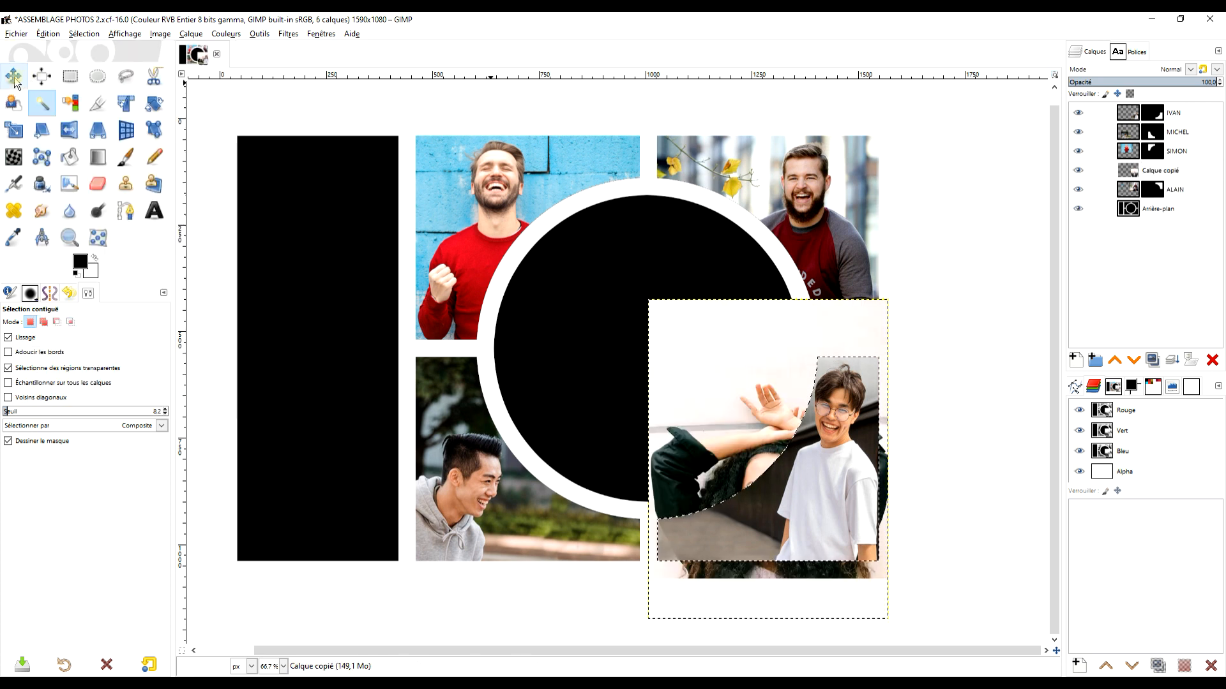
{"action": "left_click", "coordinate": [84, 34]}
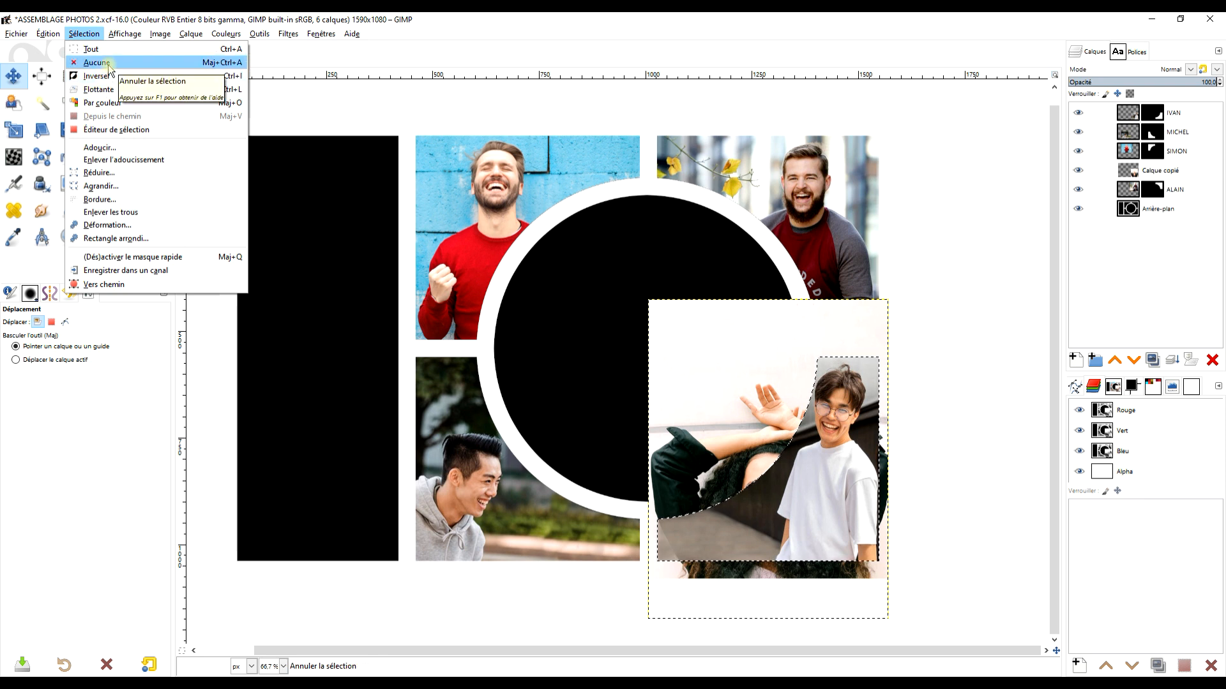
{"action": "left_click", "coordinate": [97, 62]}
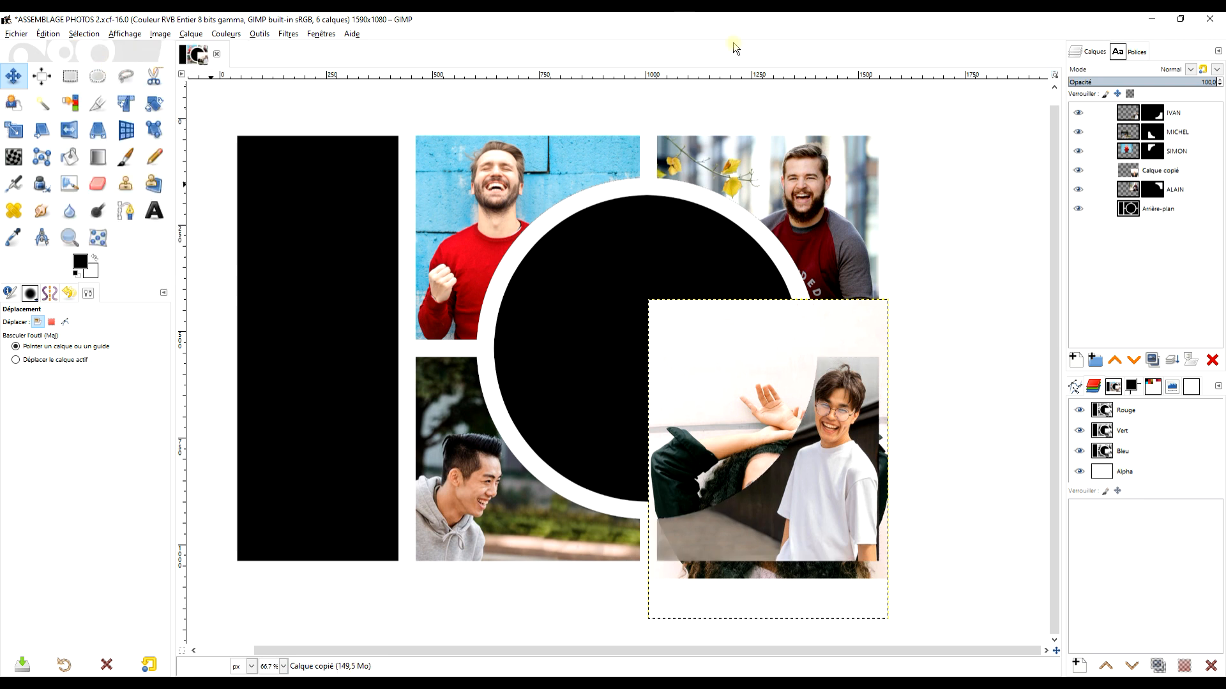
{"action": "left_click", "coordinate": [1155, 175]}
{"action": "left_click_drag", "start_coordinate": [1158, 176], "coordinate": [1162, 105]}
Rename the Calque copié layer with the pictured woman's first name
{"action": "double_click", "coordinate": [1161, 113]}
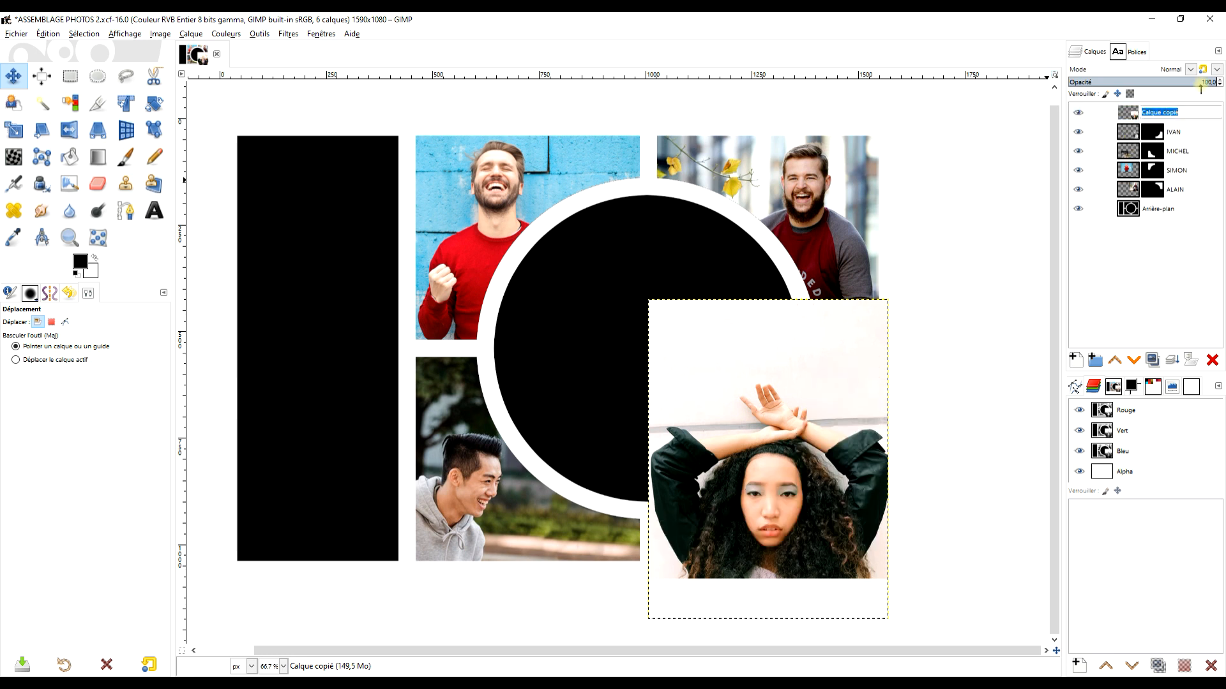
{"action": "type", "text": "KAMI"}
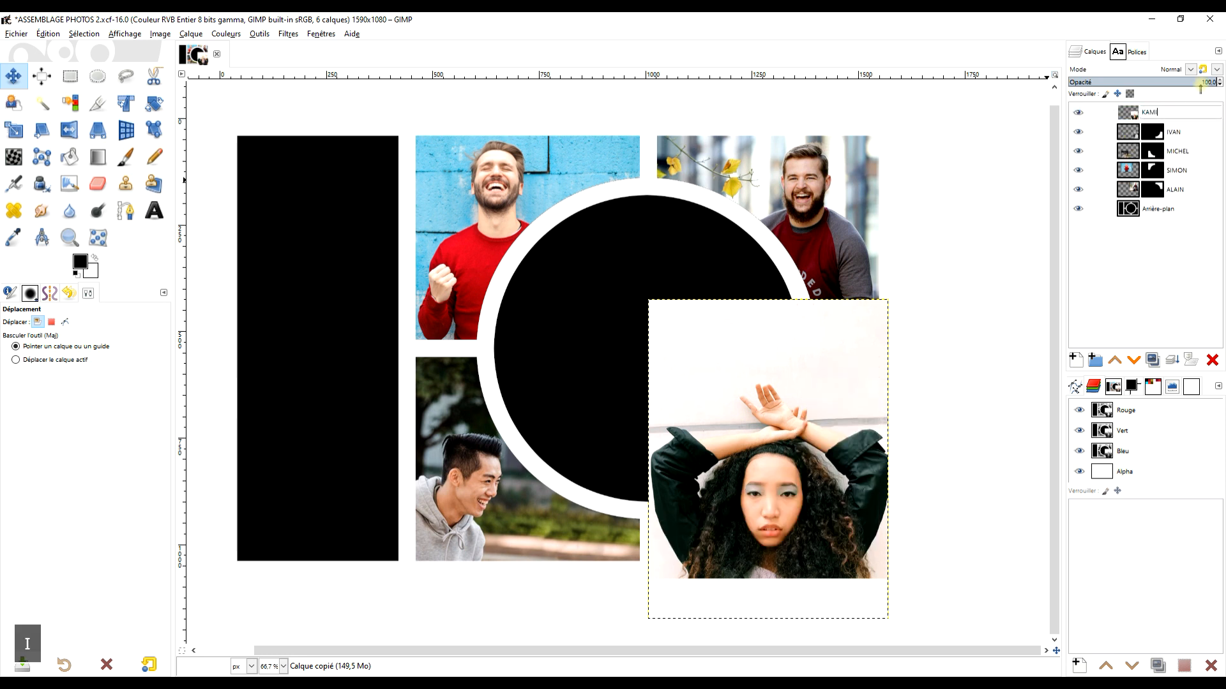
{"action": "type", "text": "S"}
{"action": "key", "text": "Return"}
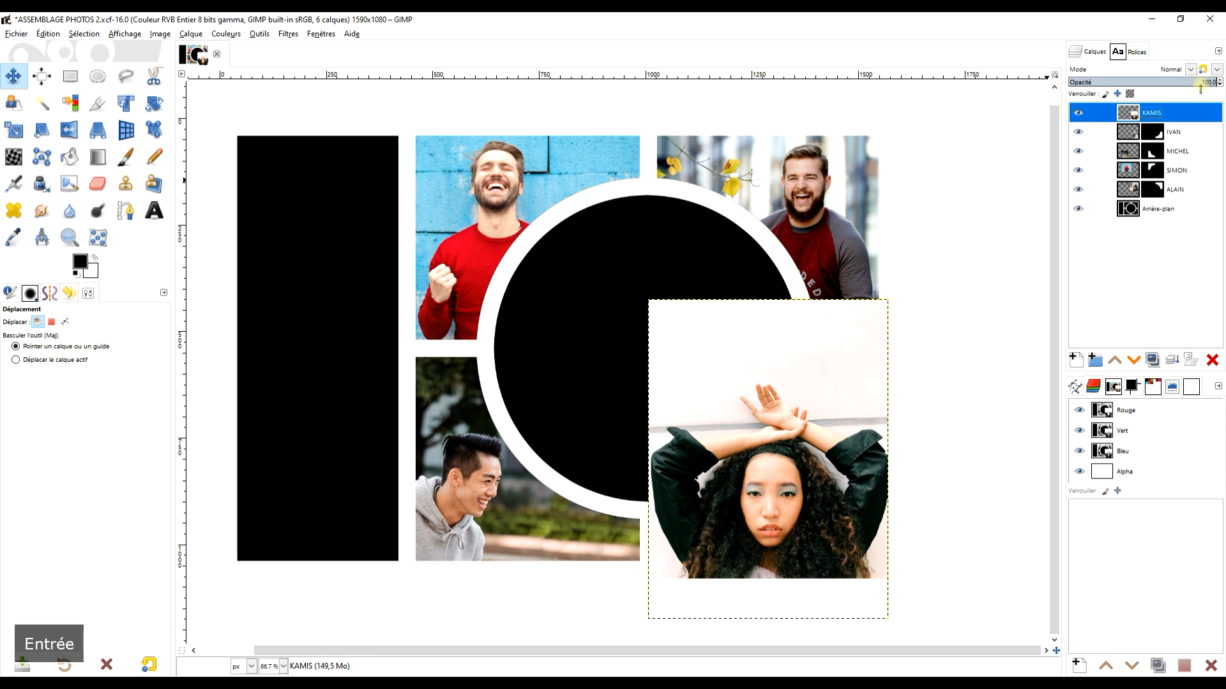
Move the woman's portrait layer over the central black circle of the collage
{"action": "left_click_drag", "start_coordinate": [801, 439], "coordinate": [674, 319]}
{"action": "key", "text": "1"}
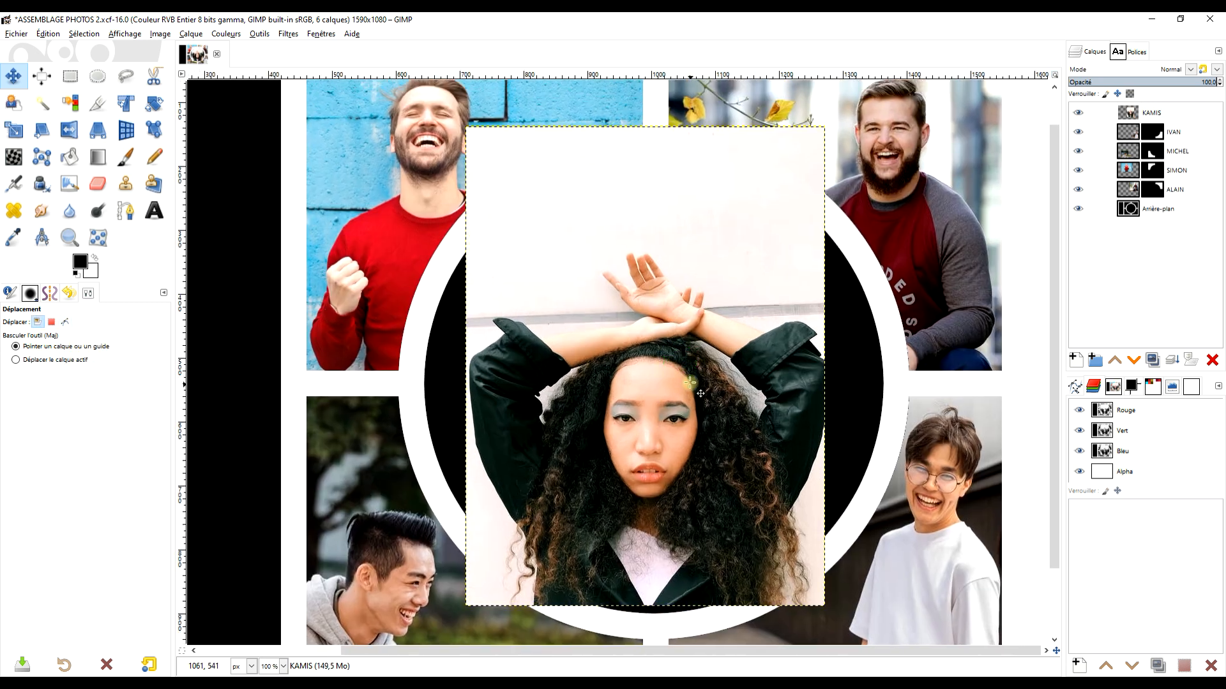
{"action": "scroll", "coordinate": [703, 389], "scroll_direction": "down", "scroll_amount": 1}
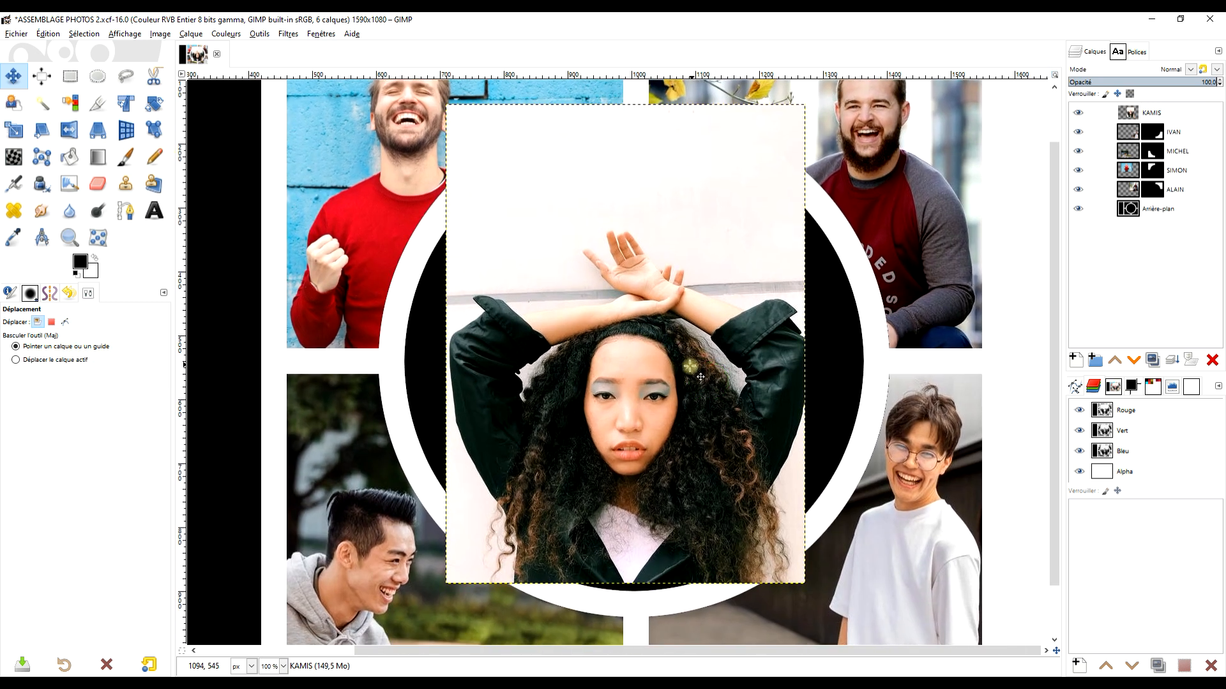
Enlarge the woman's portrait layer proportionally to about 715 x 953 px and reposition it over the central circle
{"action": "left_click", "coordinate": [13, 129]}
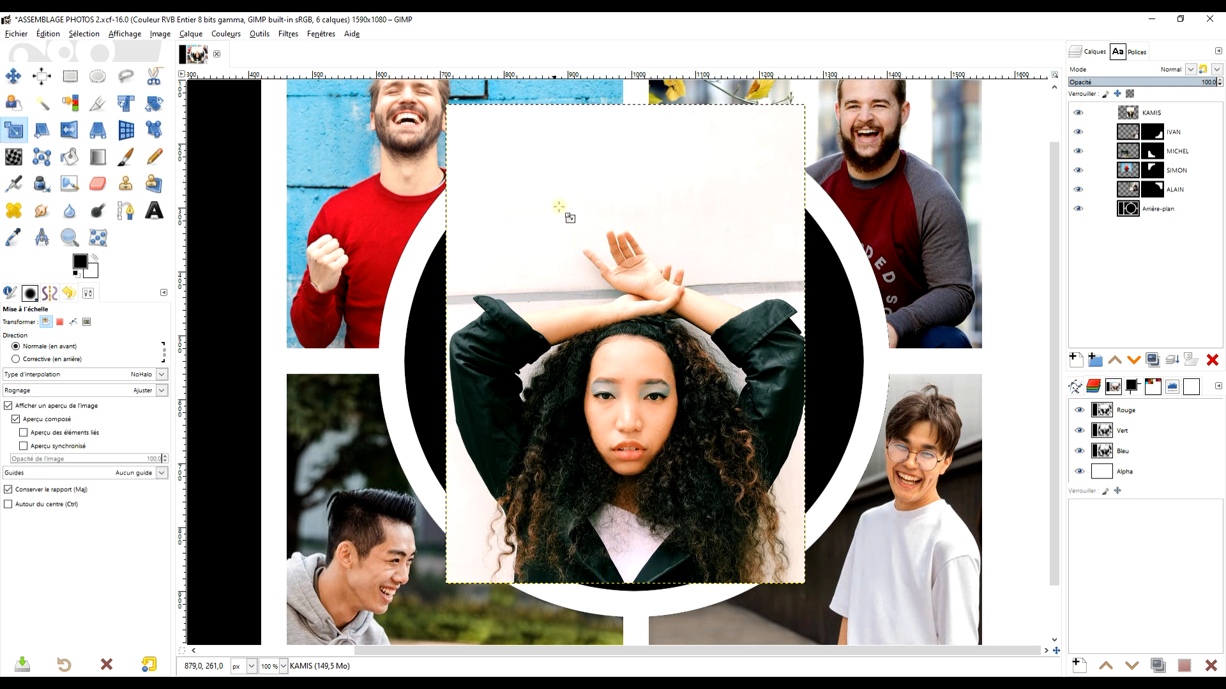
{"action": "scroll", "coordinate": [748, 284], "scroll_direction": "down", "scroll_amount": 1}
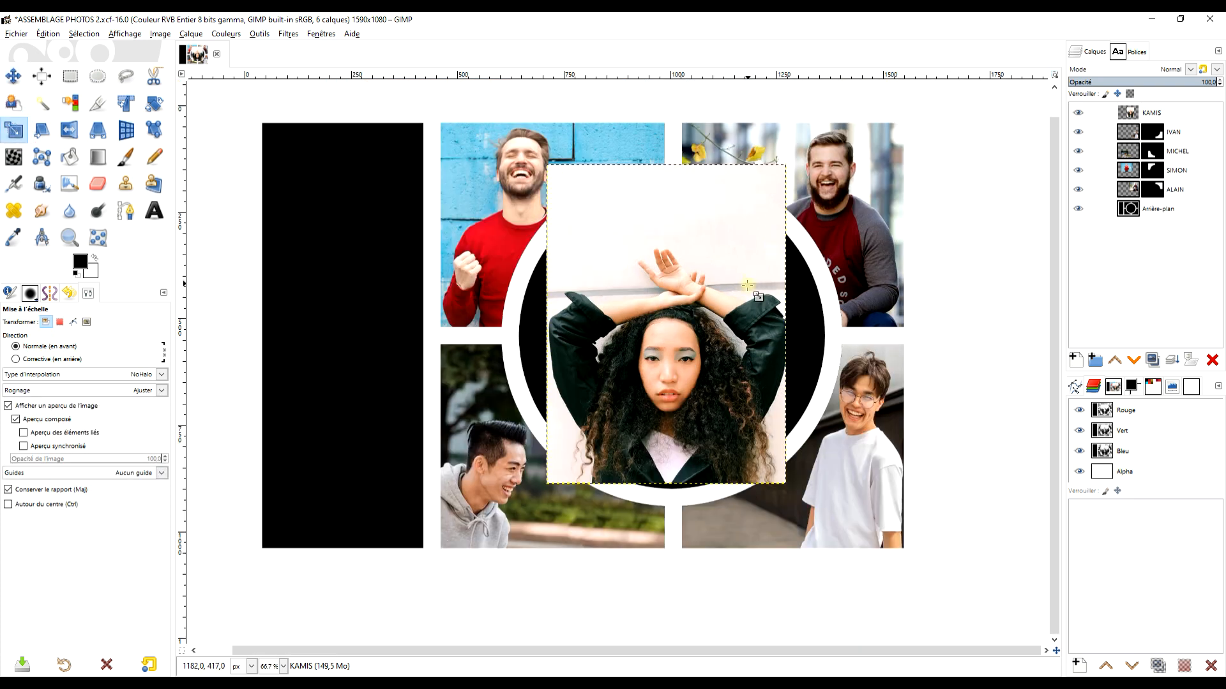
{"action": "left_click", "coordinate": [624, 375]}
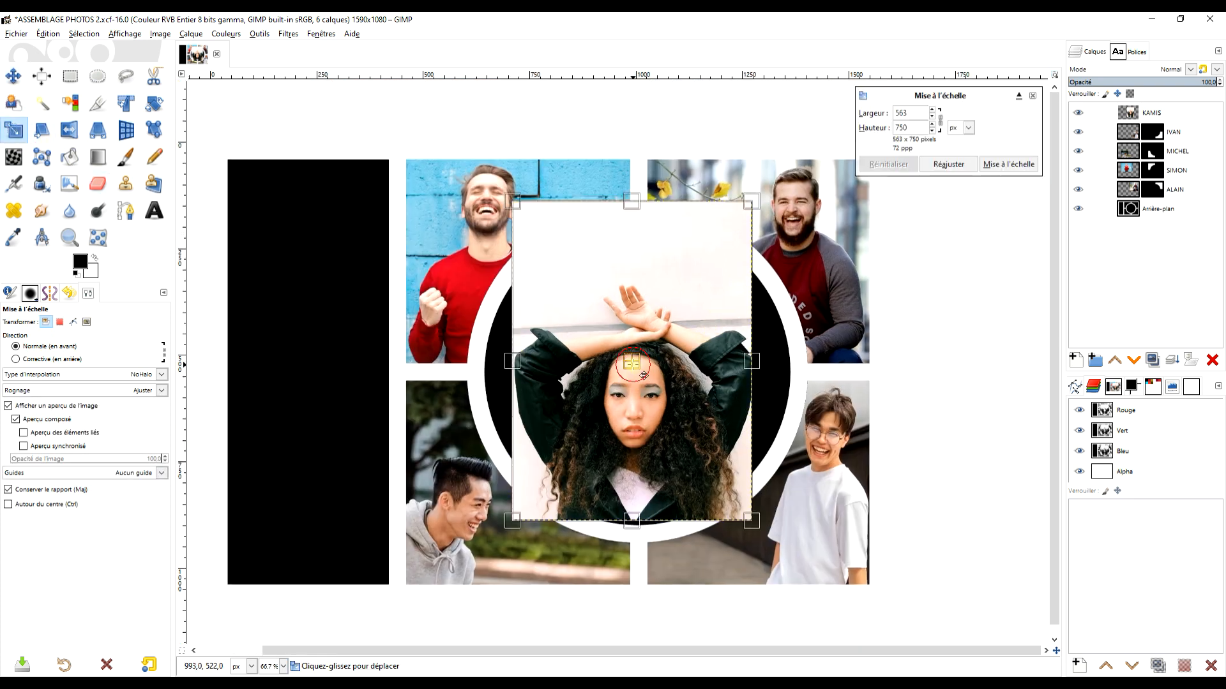
{"action": "left_click_drag", "start_coordinate": [522, 518], "coordinate": [448, 604]}
{"action": "left_click_drag", "start_coordinate": [606, 420], "coordinate": [644, 363]}
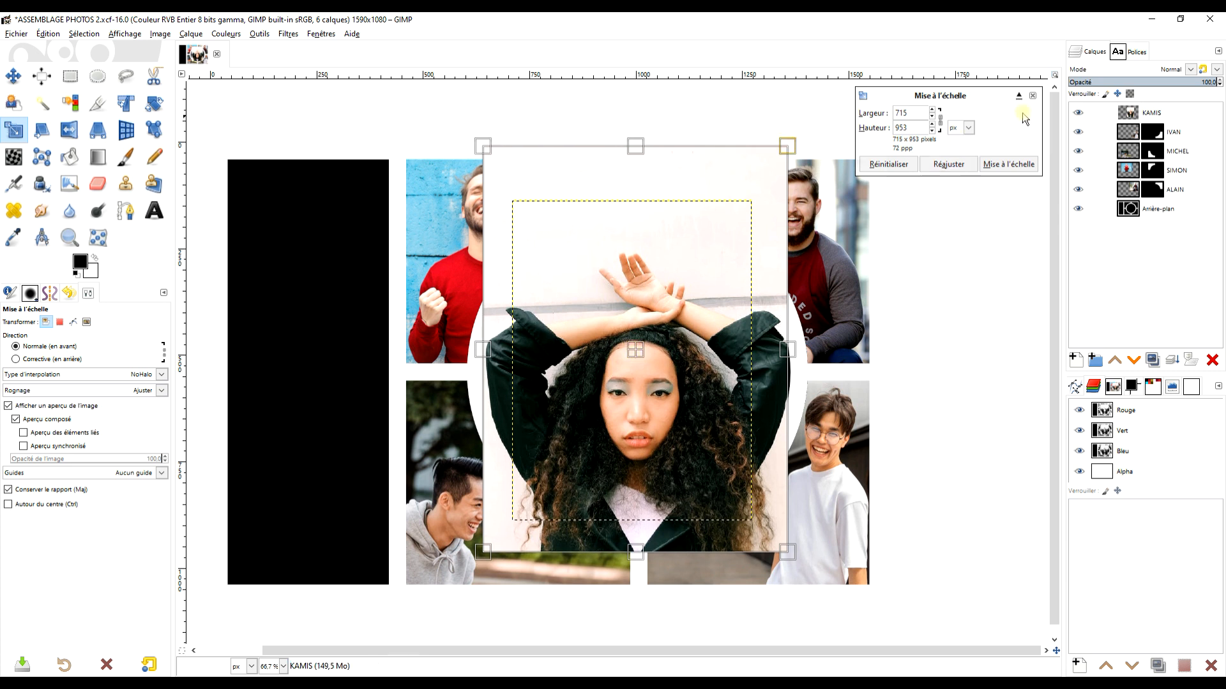
Lower the portrait layer's opacity to about 50.6, fit it to the circular ring at 730 x 973 px and apply the scaling
{"action": "left_click", "coordinate": [1143, 81]}
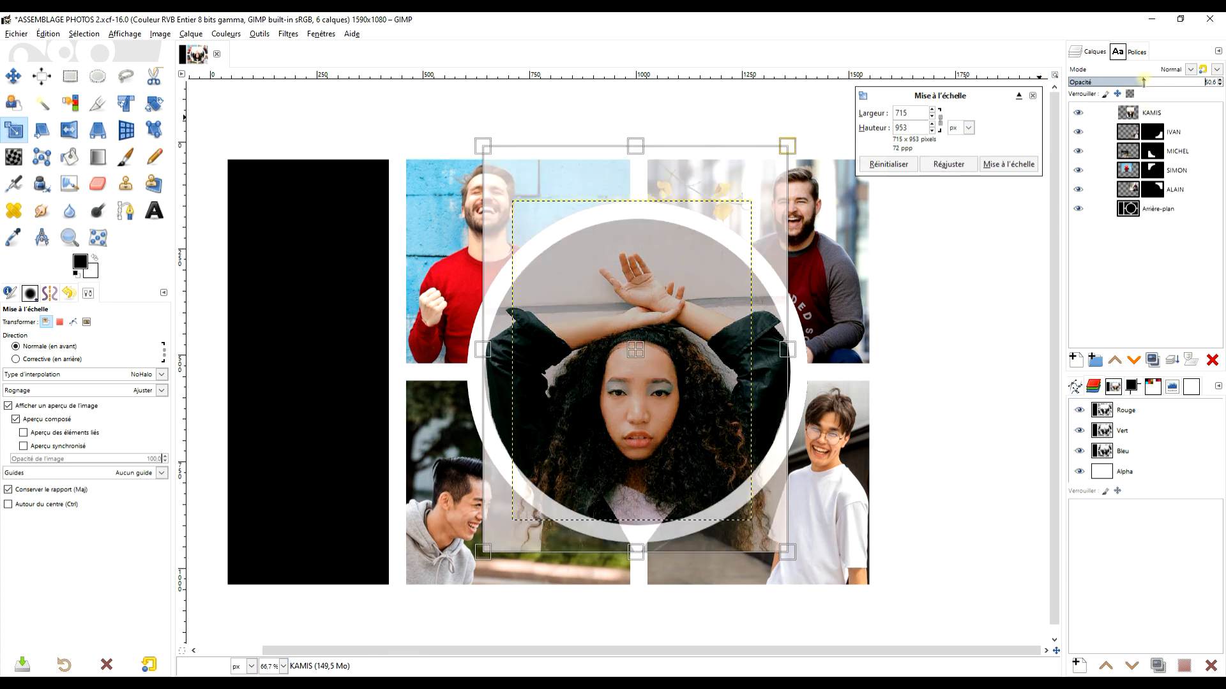
{"action": "mouse_move", "coordinate": [649, 366]}
{"action": "left_mouse_down"}
{"action": "mouse_move", "coordinate": [652, 333]}
{"action": "mouse_move", "coordinate": [647, 346]}
{"action": "left_mouse_up"}
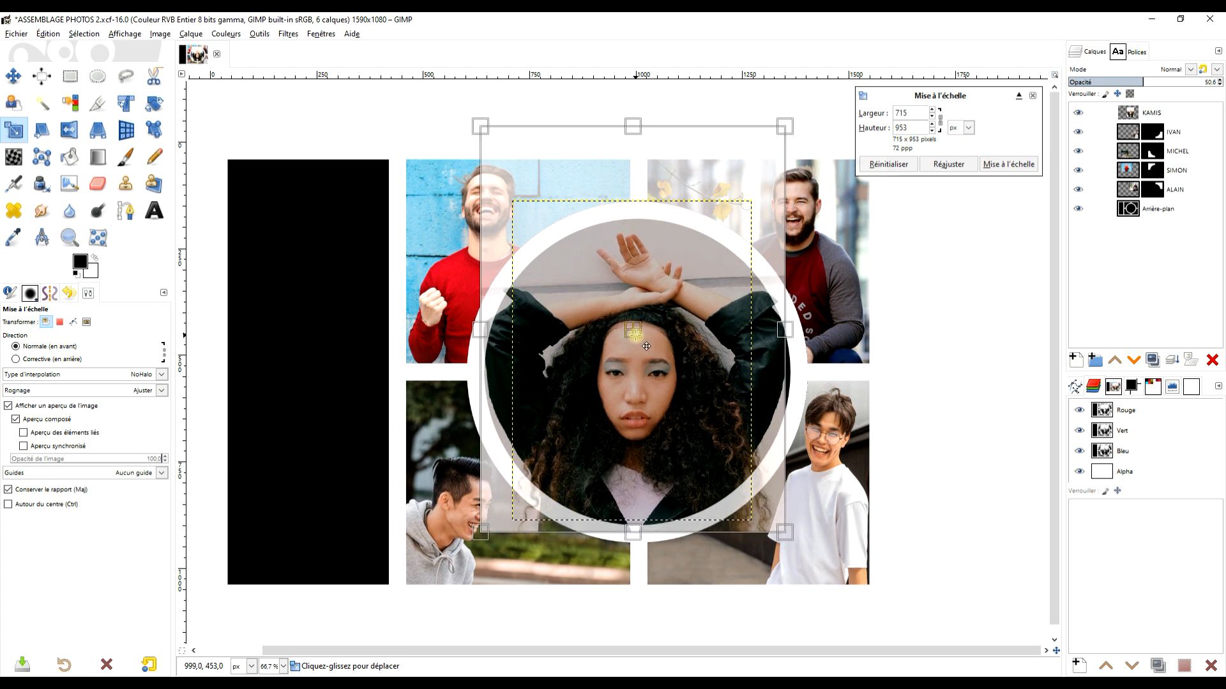
{"action": "left_click_drag", "start_coordinate": [810, 134], "coordinate": [803, 144]}
{"action": "left_click_drag", "start_coordinate": [645, 347], "coordinate": [655, 347]}
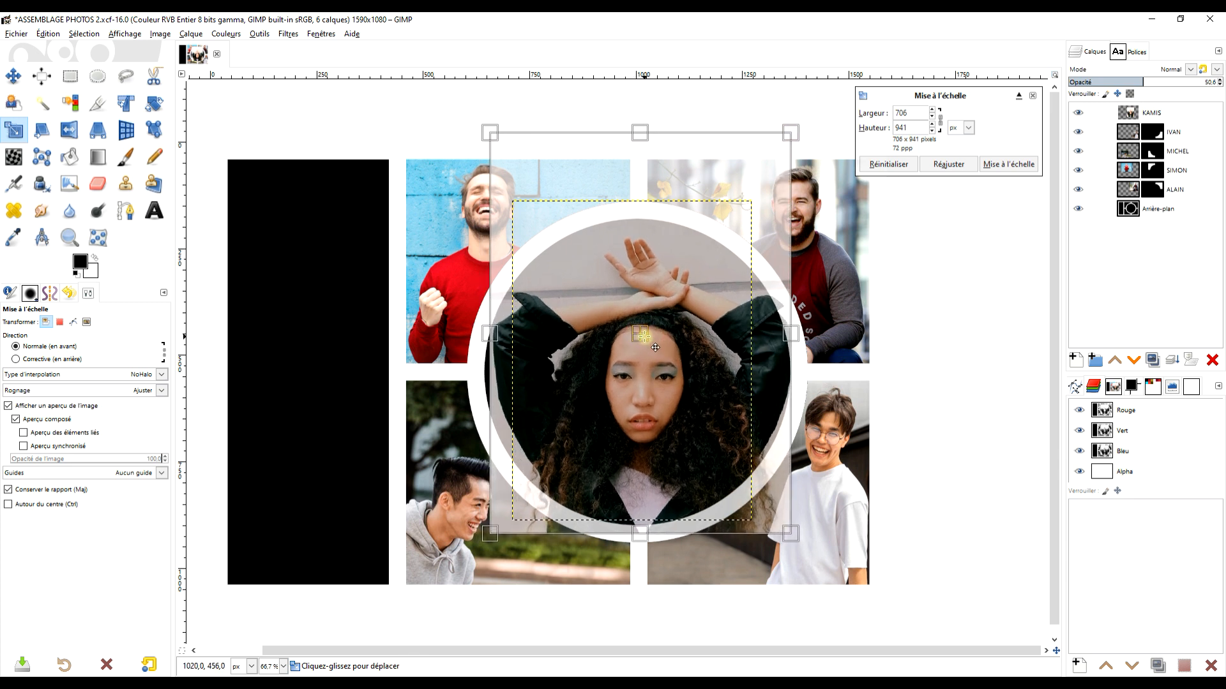
{"action": "left_click_drag", "start_coordinate": [488, 535], "coordinate": [486, 559]}
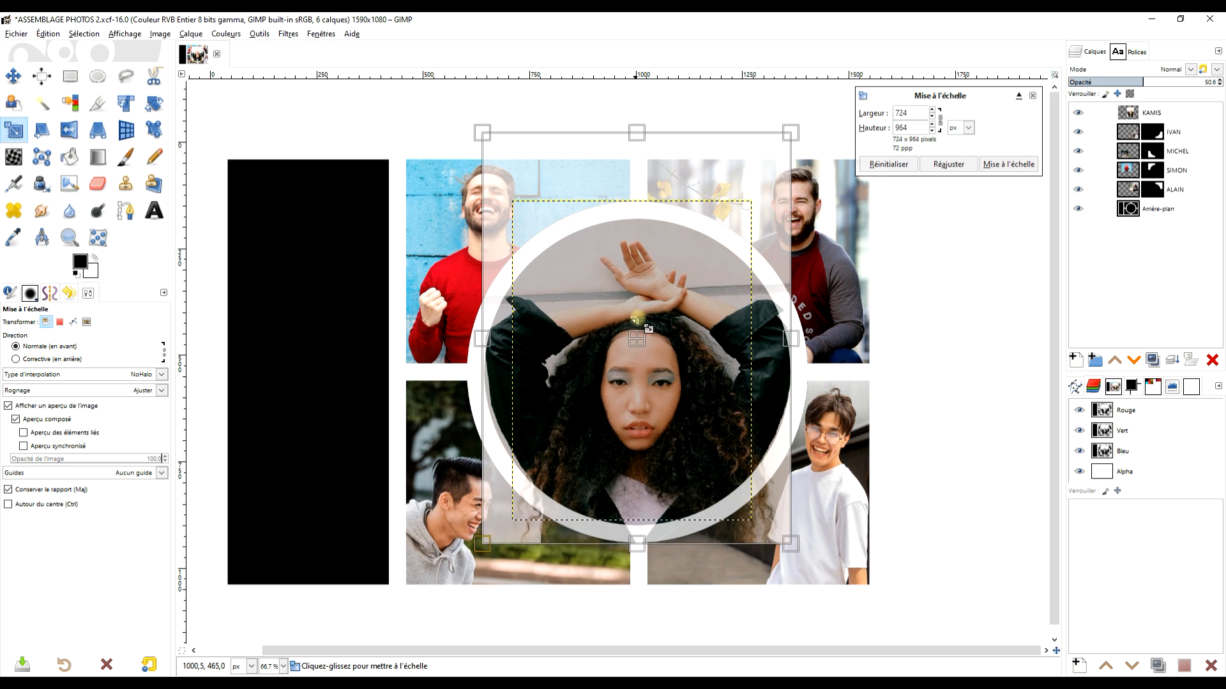
{"action": "left_click_drag", "start_coordinate": [652, 350], "coordinate": [654, 350]}
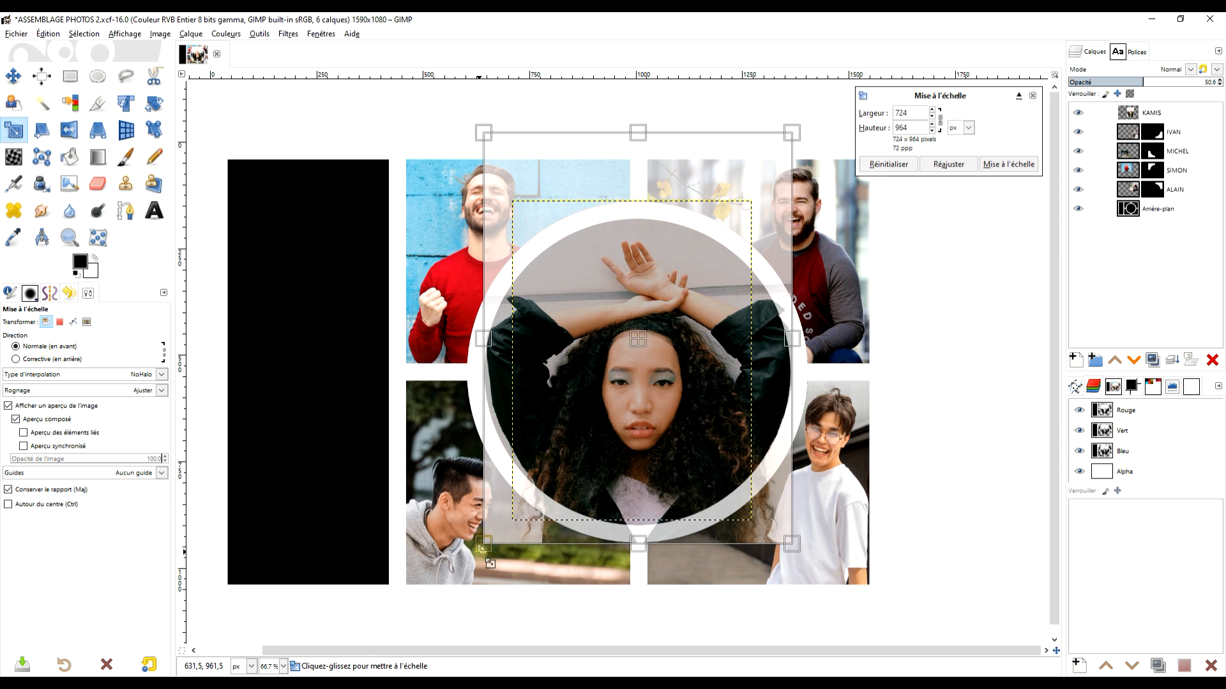
{"action": "left_click_drag", "start_coordinate": [487, 558], "coordinate": [486, 560]}
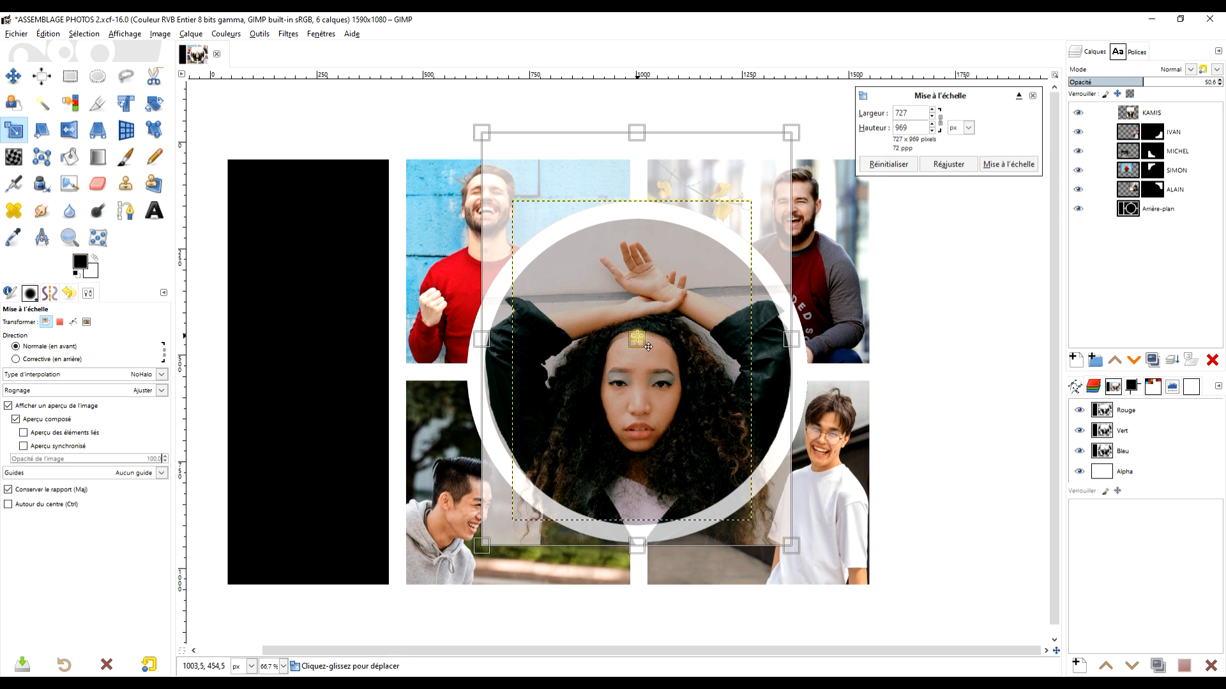
{"action": "left_click_drag", "start_coordinate": [648, 346], "coordinate": [650, 347]}
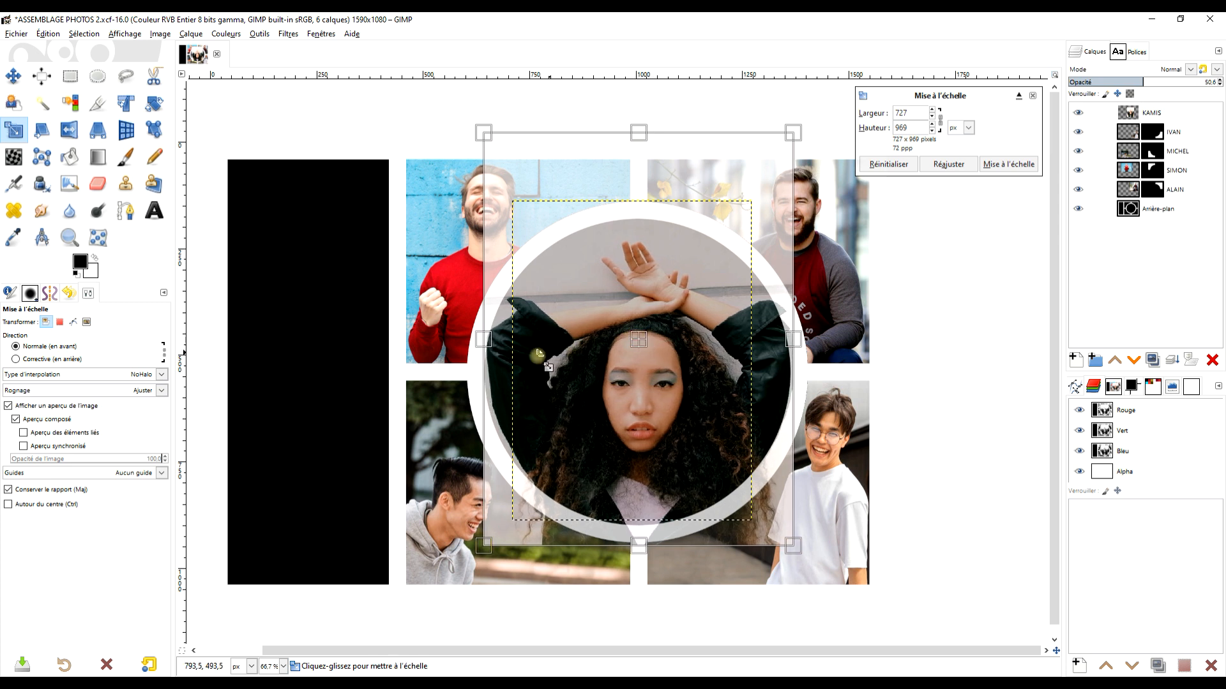
{"action": "left_click_drag", "start_coordinate": [489, 348], "coordinate": [487, 348]}
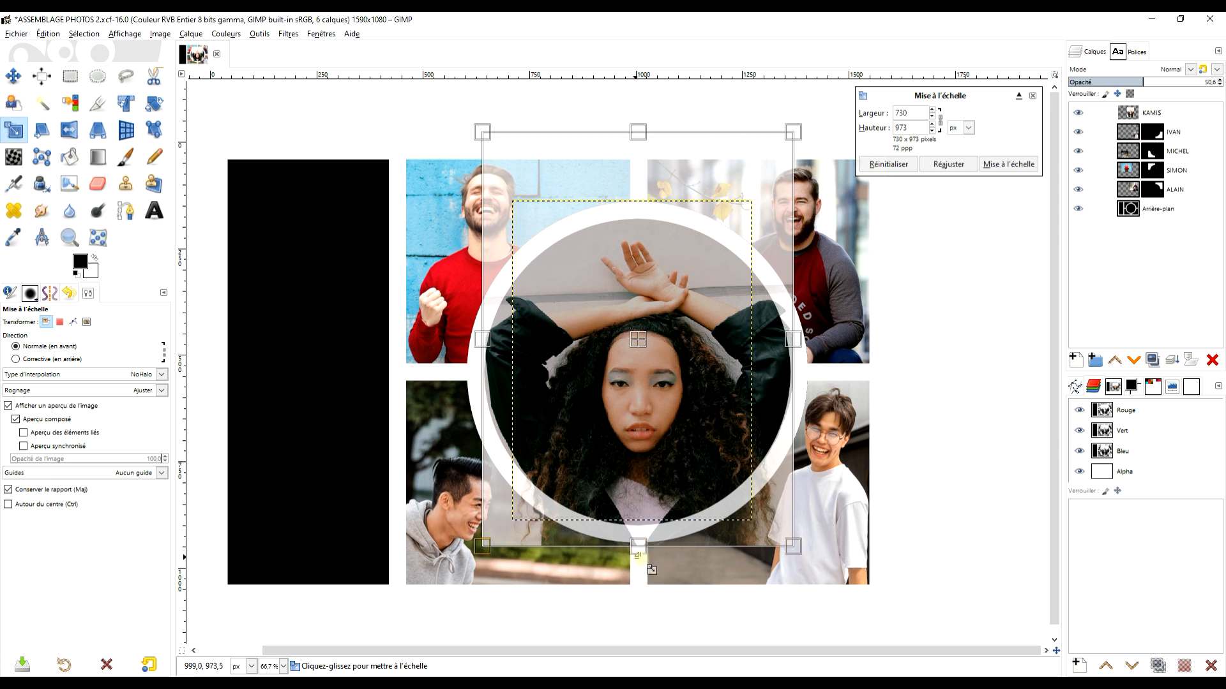
{"action": "left_click", "coordinate": [1004, 165]}
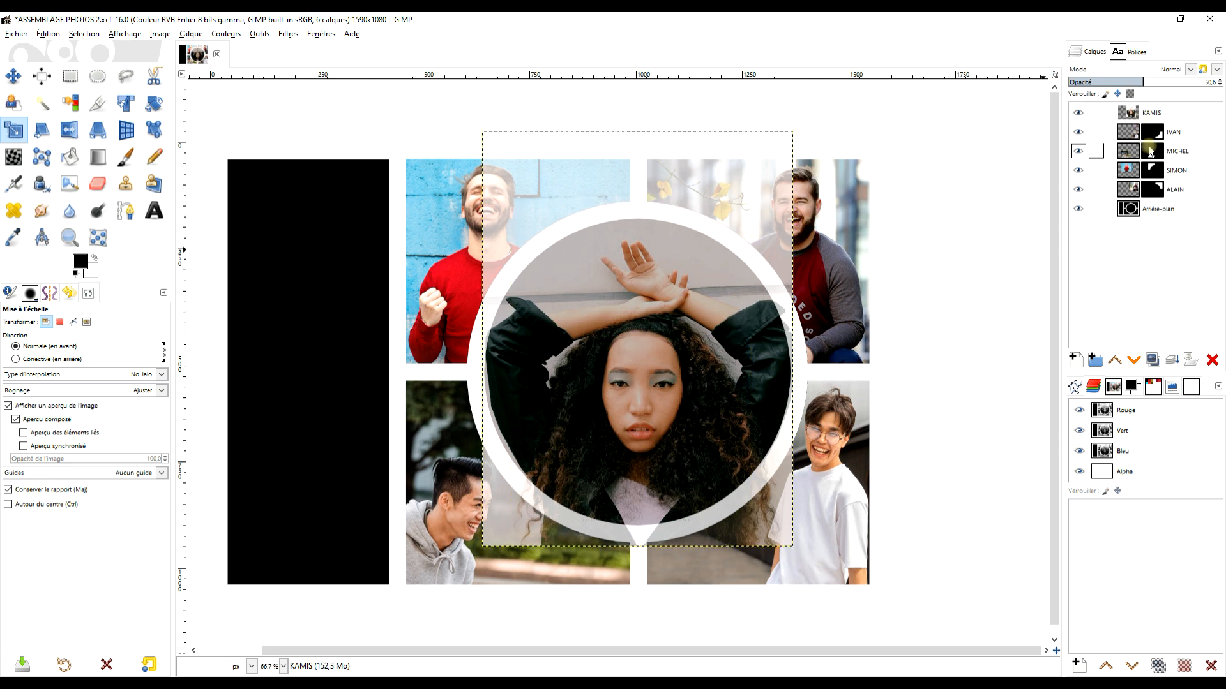
Make a contiguous selection of the central black circle on the Arrière-plan layer
{"action": "double_click", "coordinate": [1154, 209]}
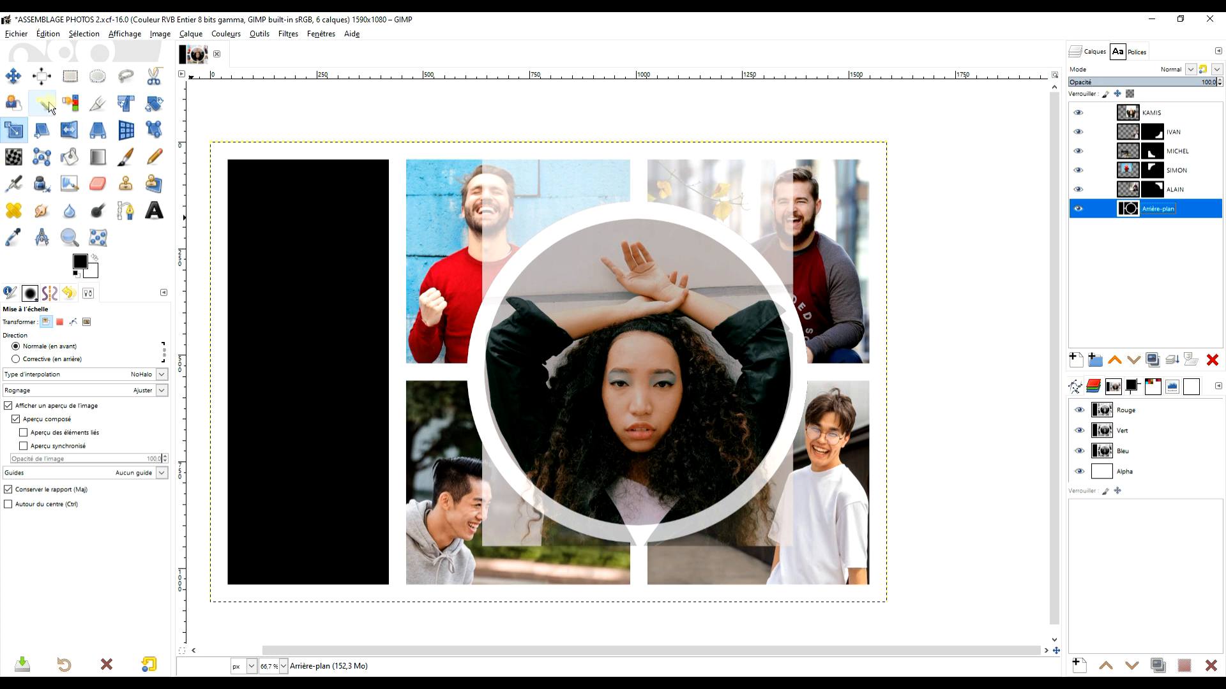
{"action": "left_click", "coordinate": [48, 102]}
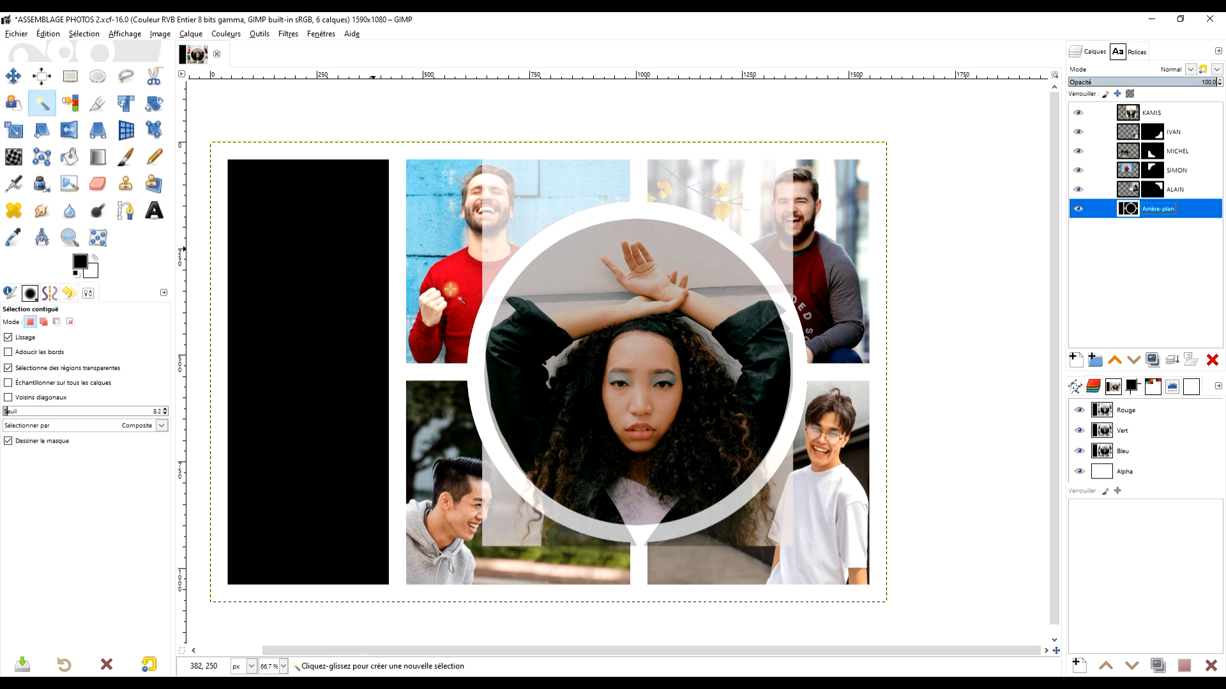
{"action": "left_click_drag", "start_coordinate": [643, 382], "coordinate": [643, 381]}
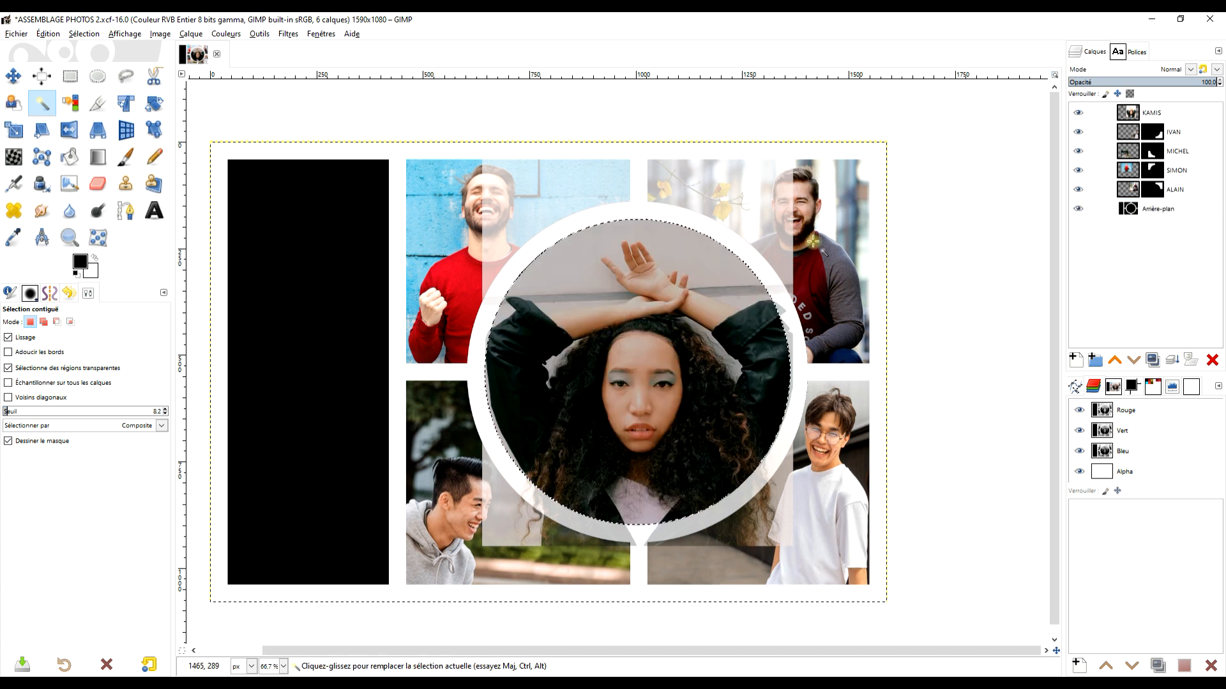